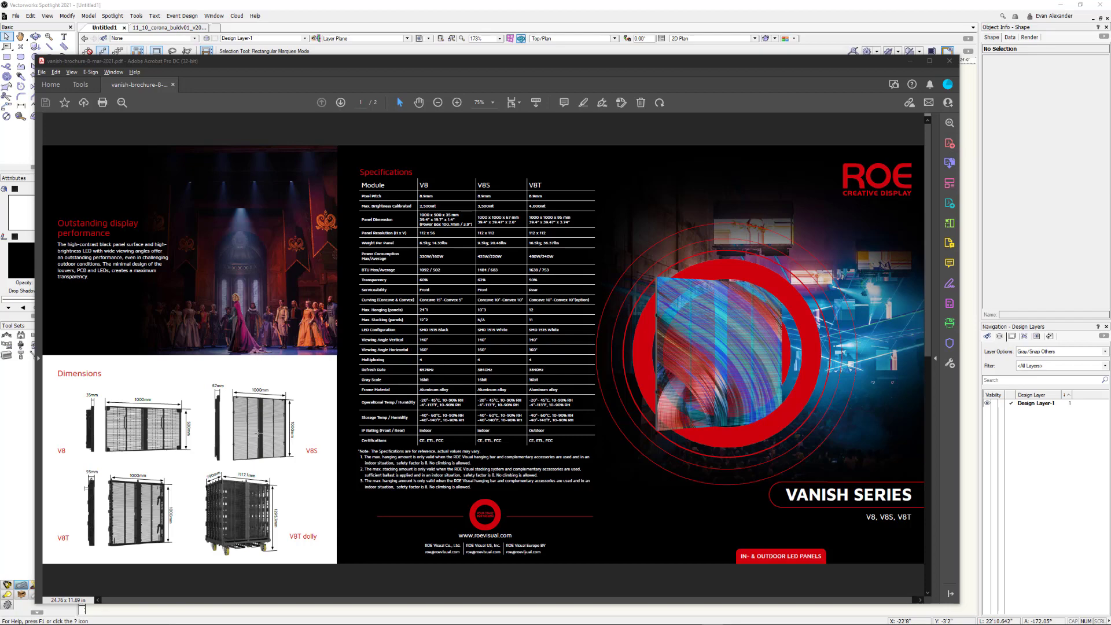
Step: Return to the Vectorworks drawing and import page 1 of the Vanish 8S specifications PDF
{"action": "left_click_drag", "start_coordinate": [567, 64], "coordinate": [0, 57]}
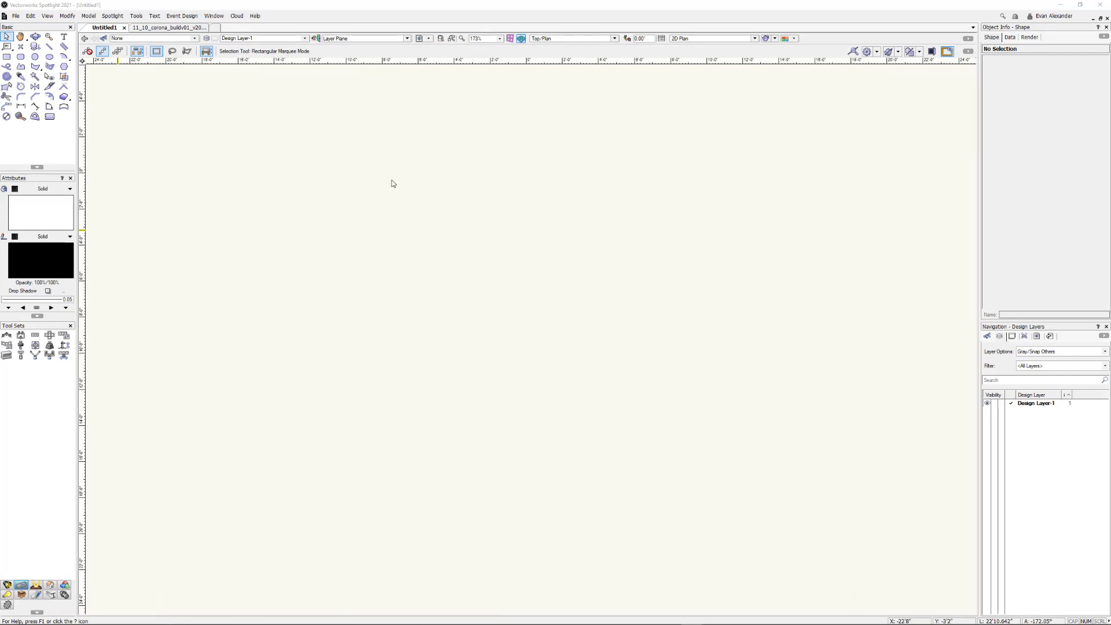
{"action": "left_click", "coordinate": [471, 243]}
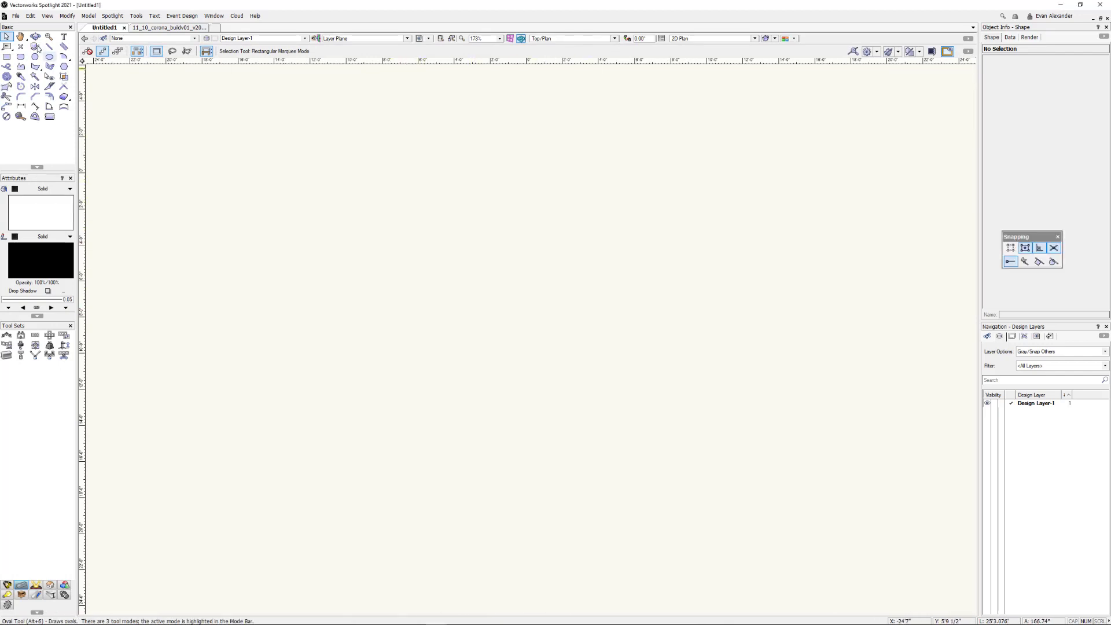
{"action": "left_click", "coordinate": [16, 16]}
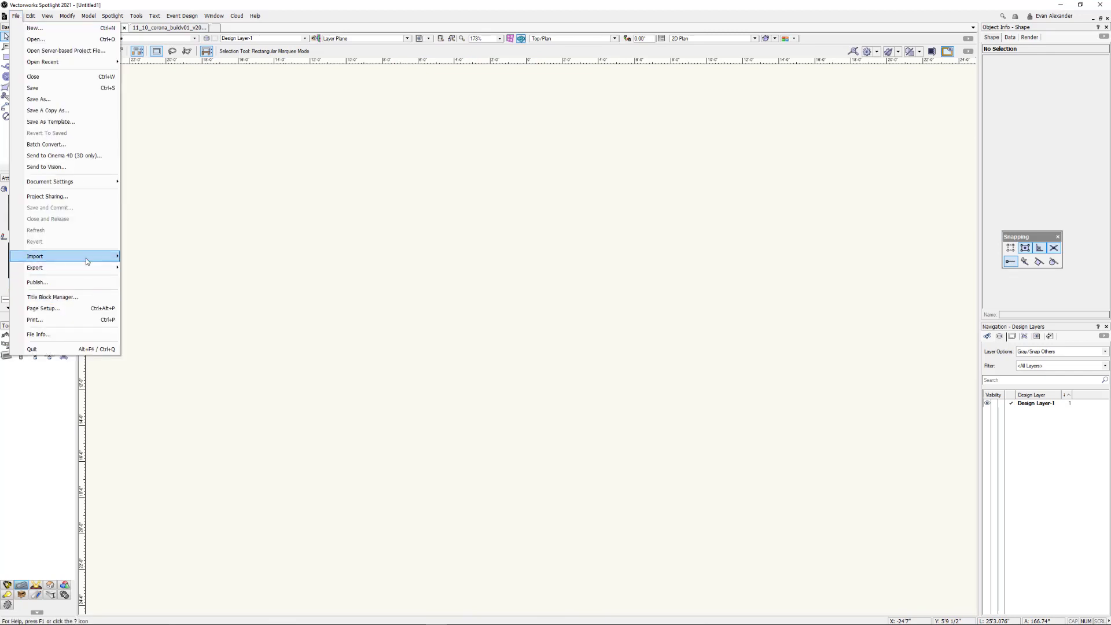
{"action": "mouse_move", "coordinate": [88, 261]}
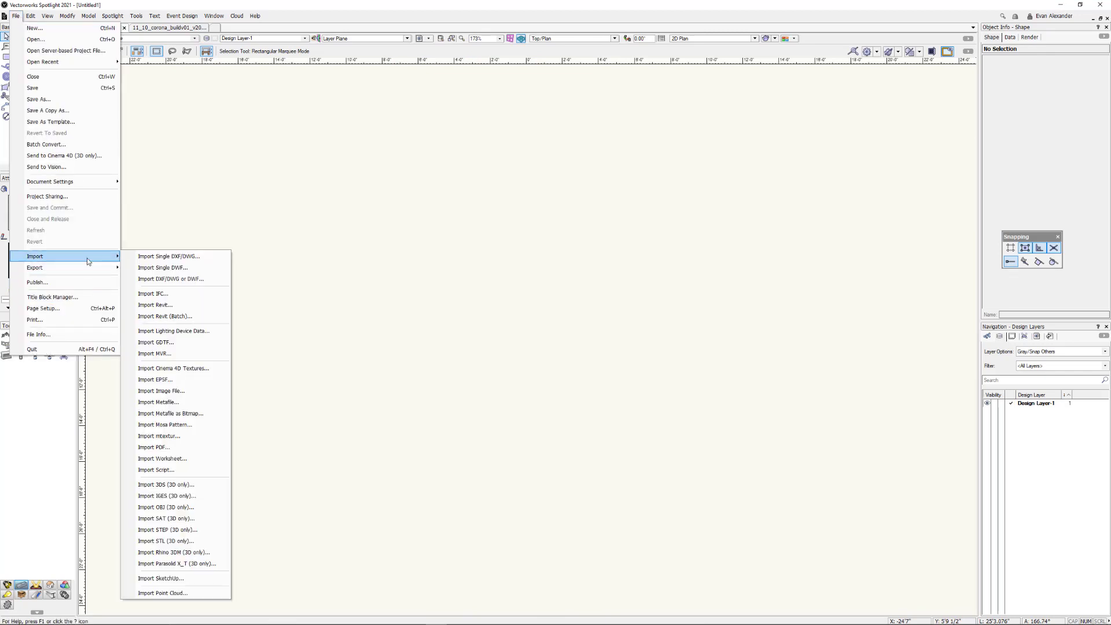
{"action": "left_click", "coordinate": [194, 448]}
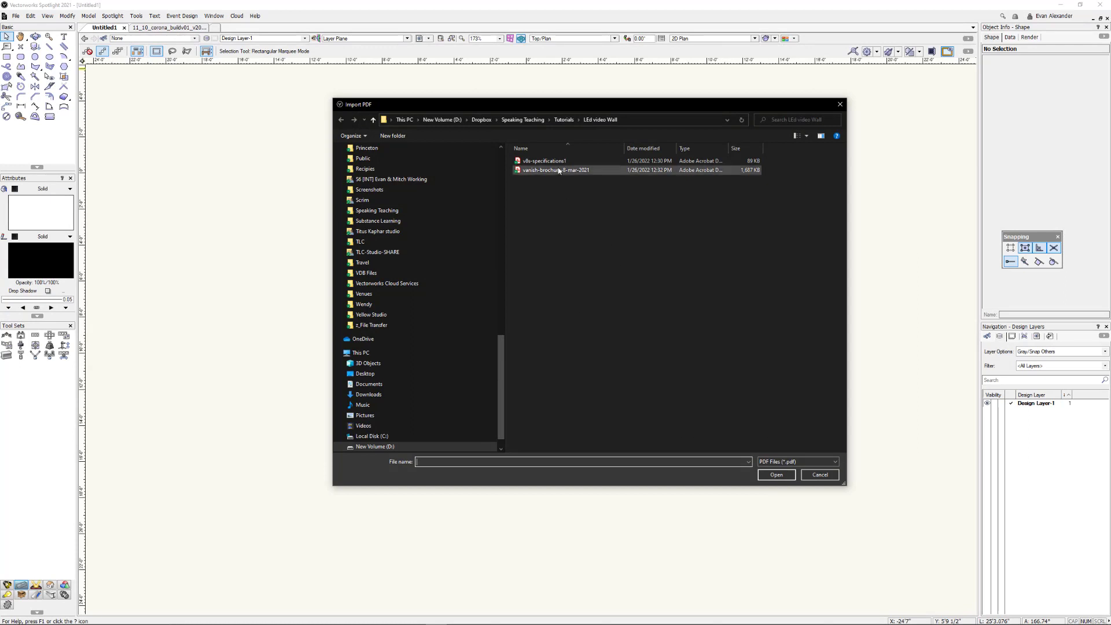
{"action": "left_click", "coordinate": [608, 160]}
{"action": "left_click", "coordinate": [771, 478]}
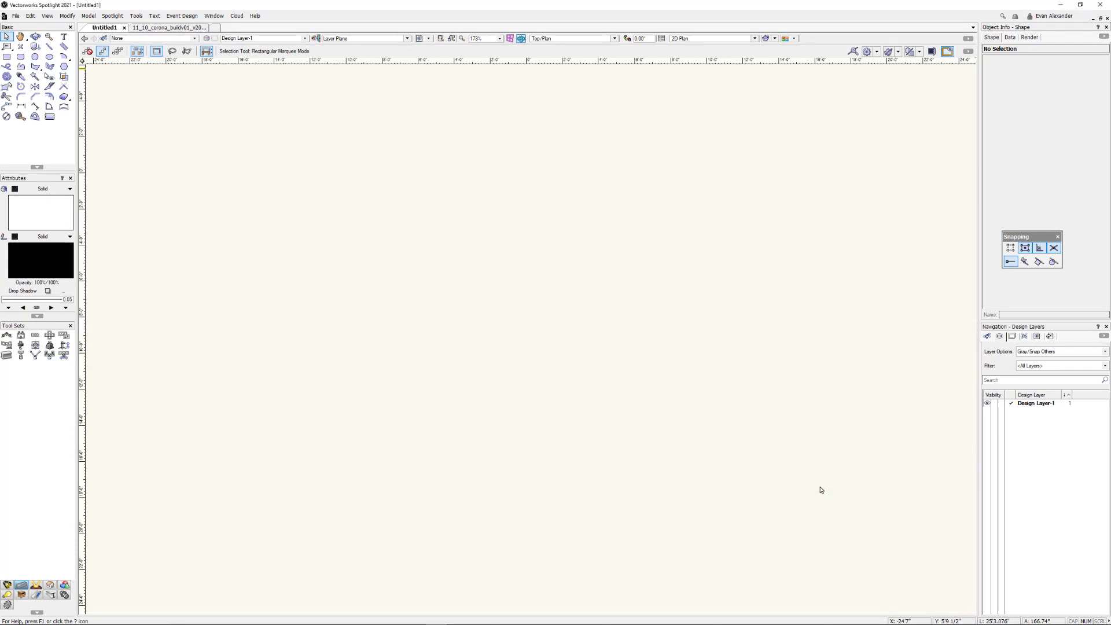
{"action": "left_click", "coordinate": [573, 391]}
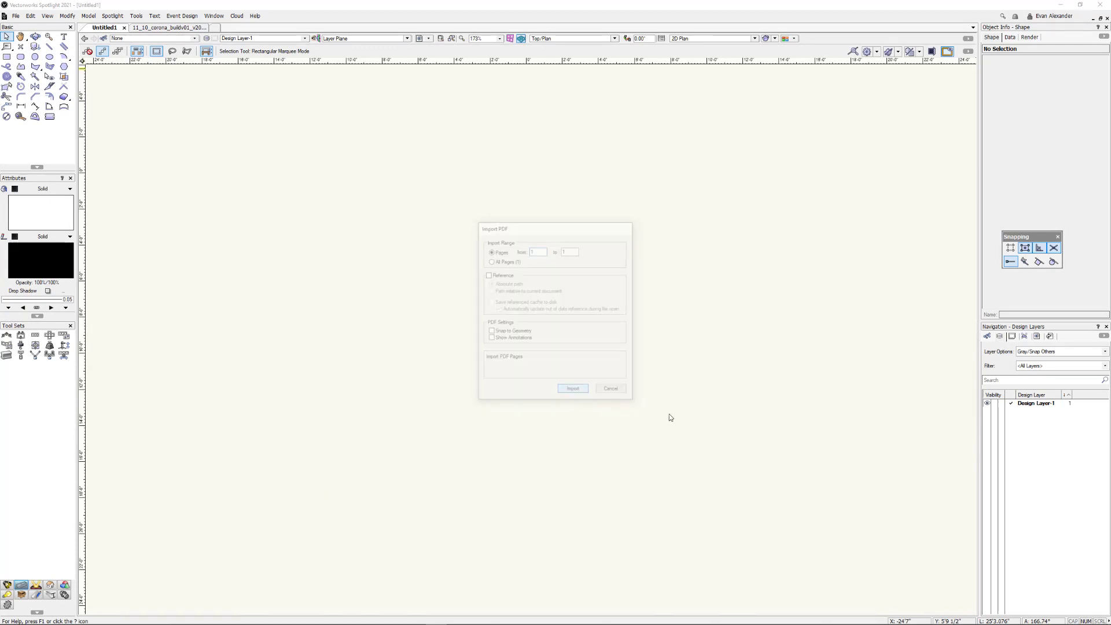
Step: Scale the PDF page symmetrically by distance, picking the front-view panel's upper corners as the current distance and entering 1000mm as the new distance
{"action": "scroll", "coordinate": [646, 391], "scroll_direction": "down", "scroll_amount": 3}
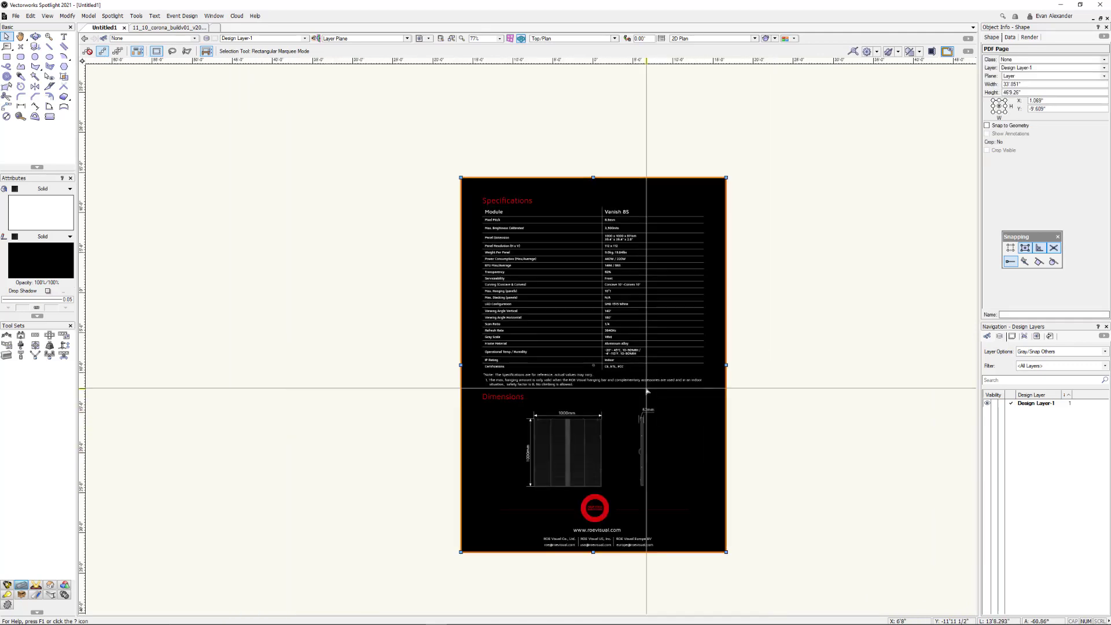
{"action": "scroll", "coordinate": [647, 391], "scroll_direction": "up", "scroll_amount": 3}
{"action": "scroll", "coordinate": [646, 391], "scroll_direction": "down", "scroll_amount": 2}
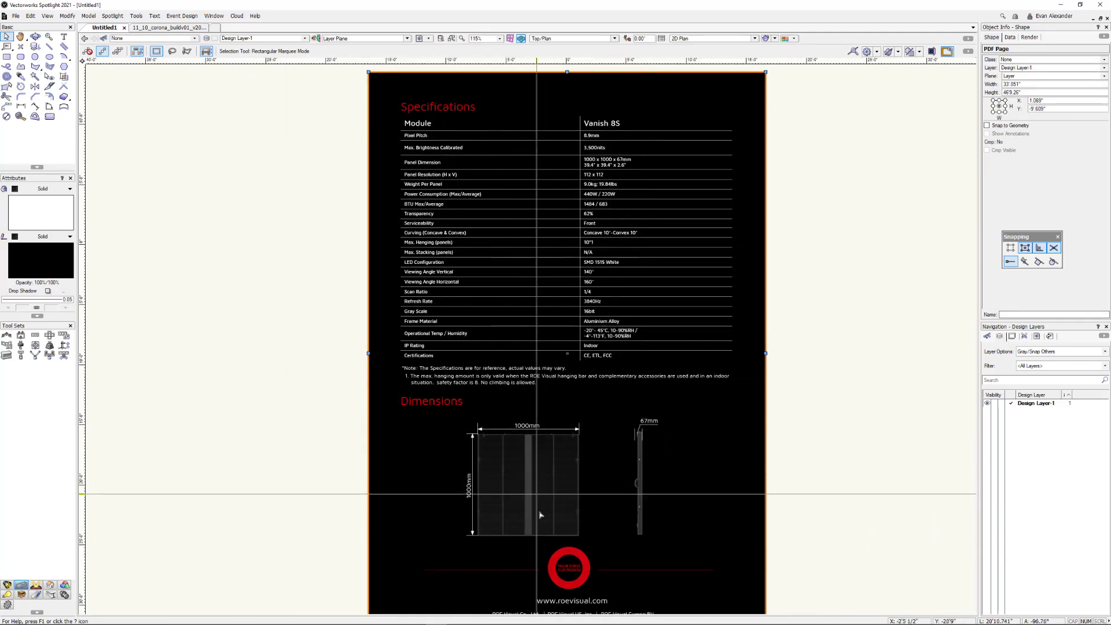
{"action": "scroll", "coordinate": [544, 519], "scroll_direction": "up", "scroll_amount": 4}
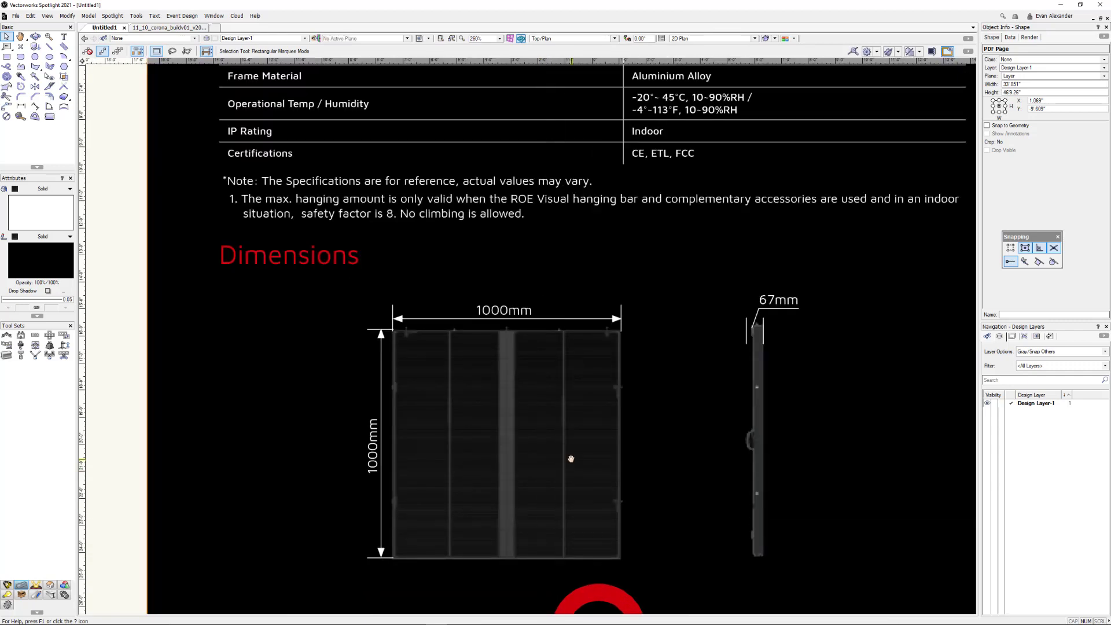
{"action": "middle_click_drag", "start_coordinate": [570, 458], "coordinate": [550, 345]}
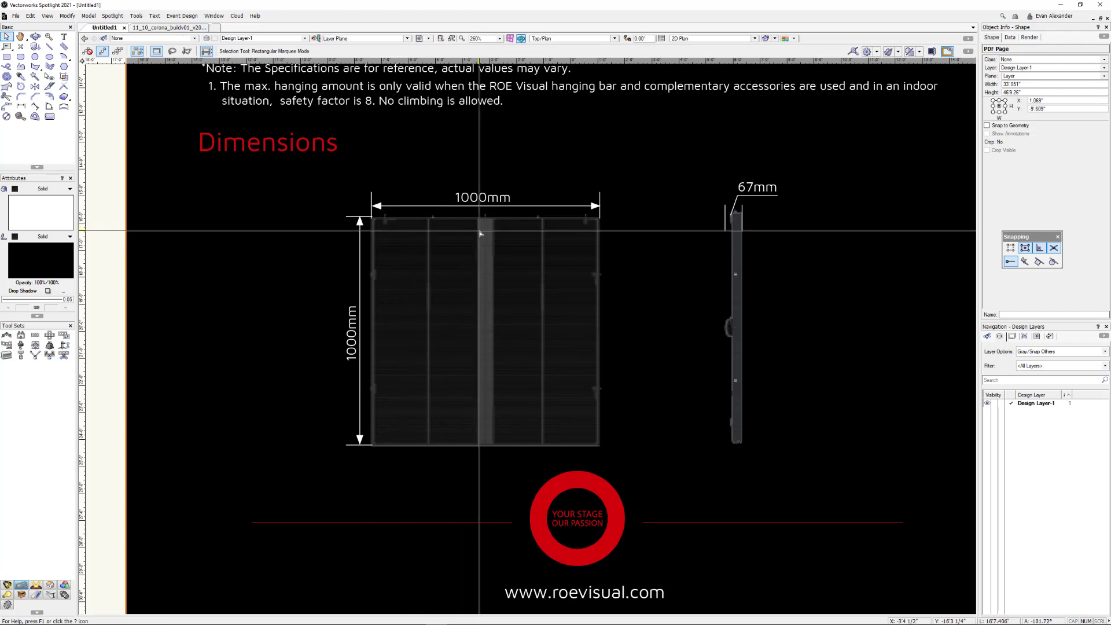
{"action": "left_click", "coordinate": [67, 16]}
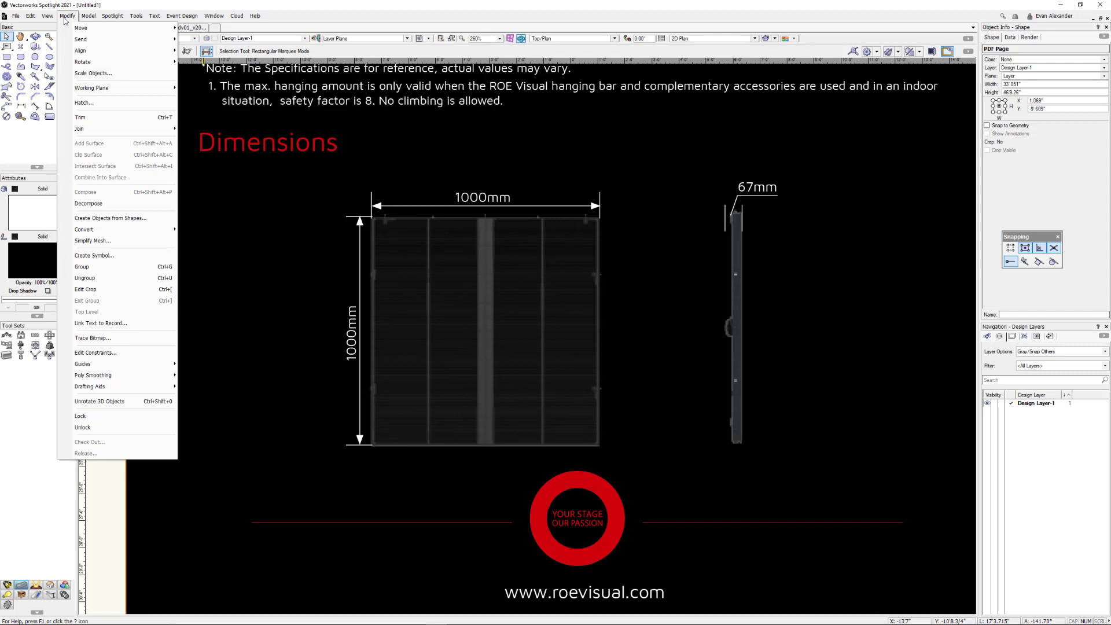
{"action": "left_click", "coordinate": [93, 73]}
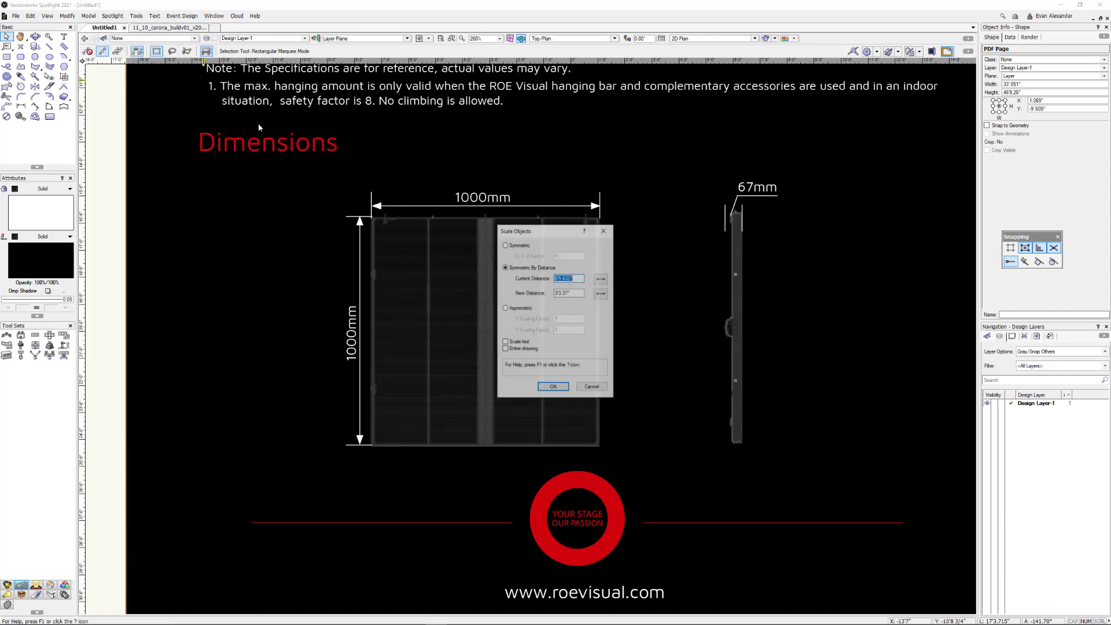
{"action": "left_click_drag", "start_coordinate": [559, 236], "coordinate": [708, 186]}
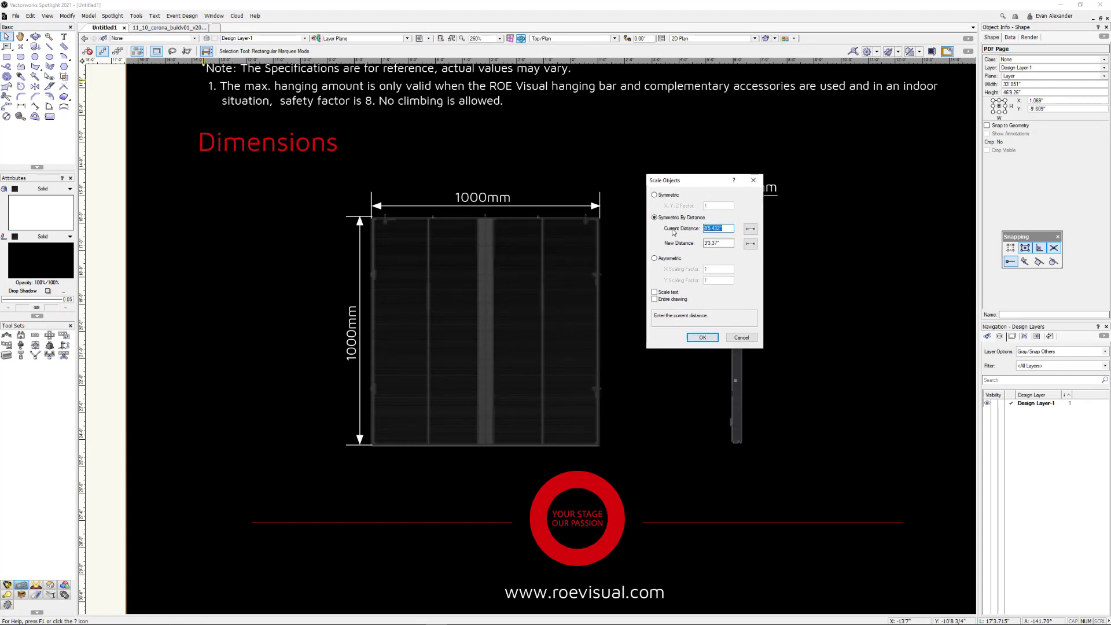
{"action": "left_click", "coordinate": [751, 228]}
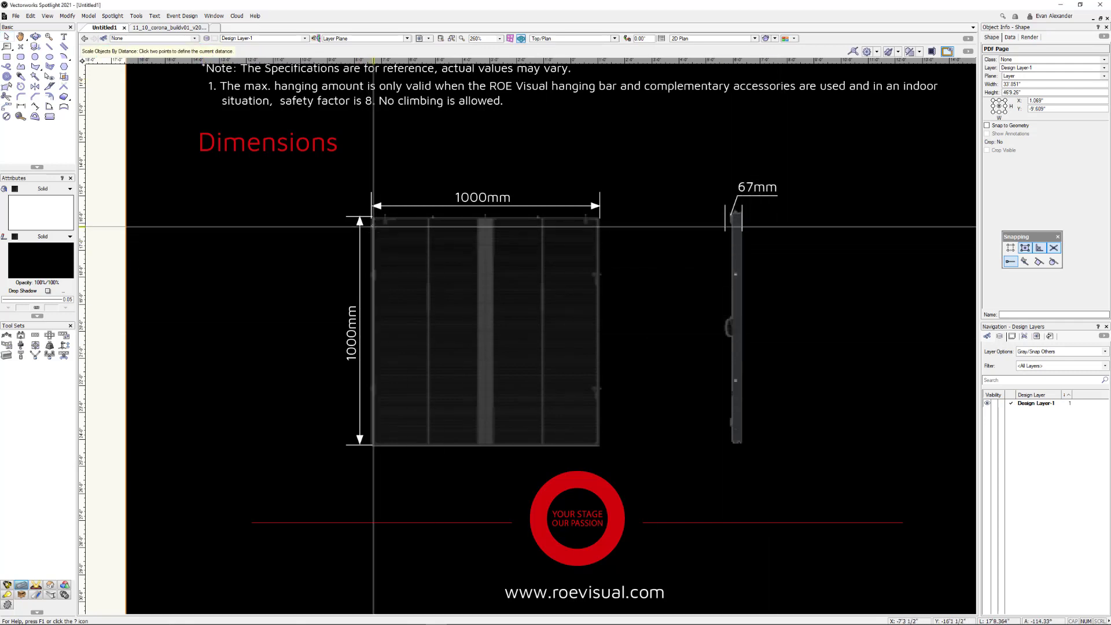
{"action": "left_click", "coordinate": [370, 216]}
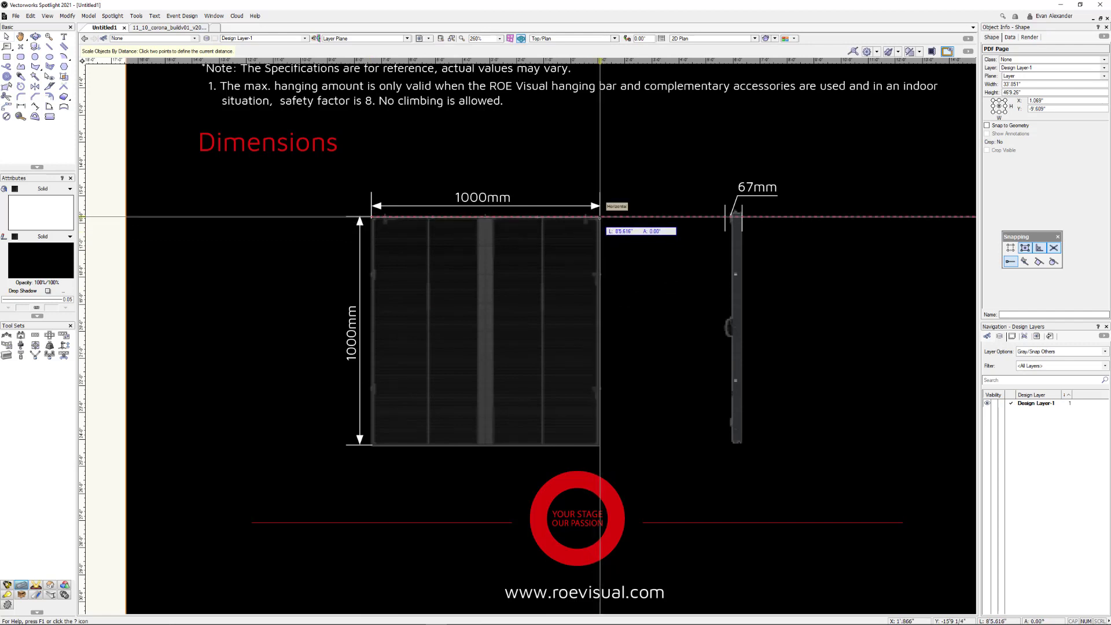
{"action": "left_click", "coordinate": [600, 216]}
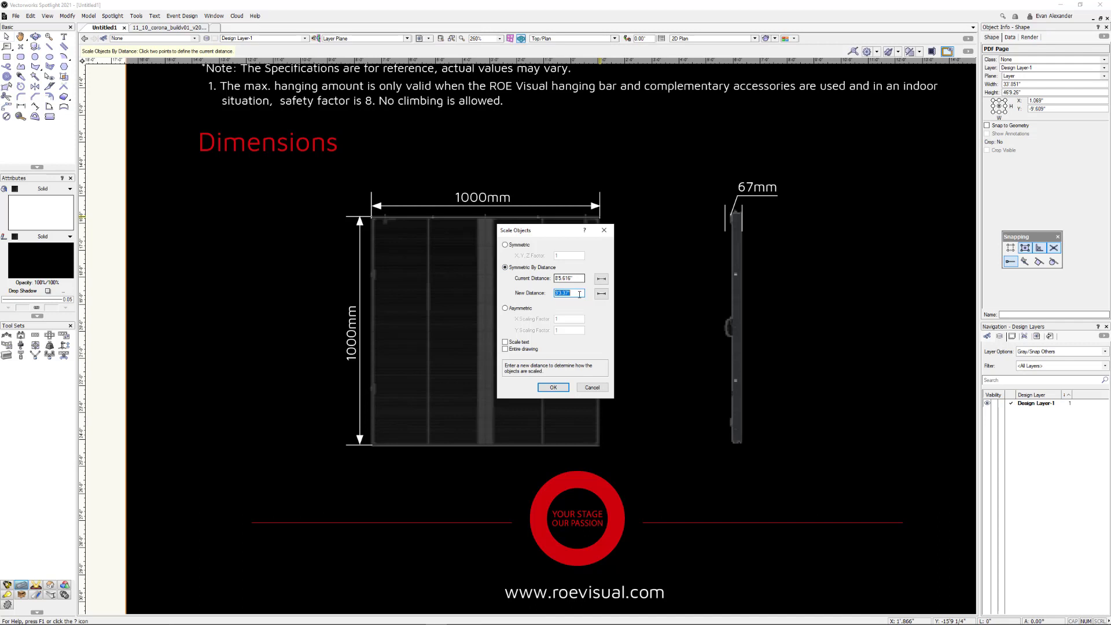
{"action": "type", "text": "1000mm"}
{"action": "left_click", "coordinate": [553, 387]}
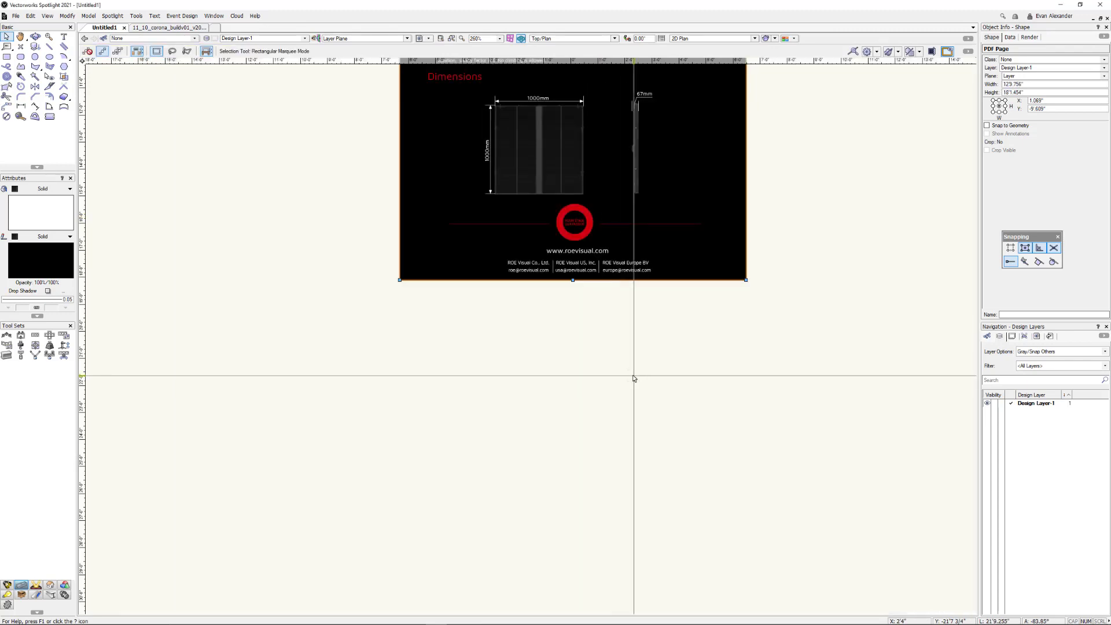
Step: Measure the height of the front-view panel along its left edge with the Tape Measure tool
{"action": "scroll", "coordinate": [584, 213], "scroll_direction": "up", "scroll_amount": 6}
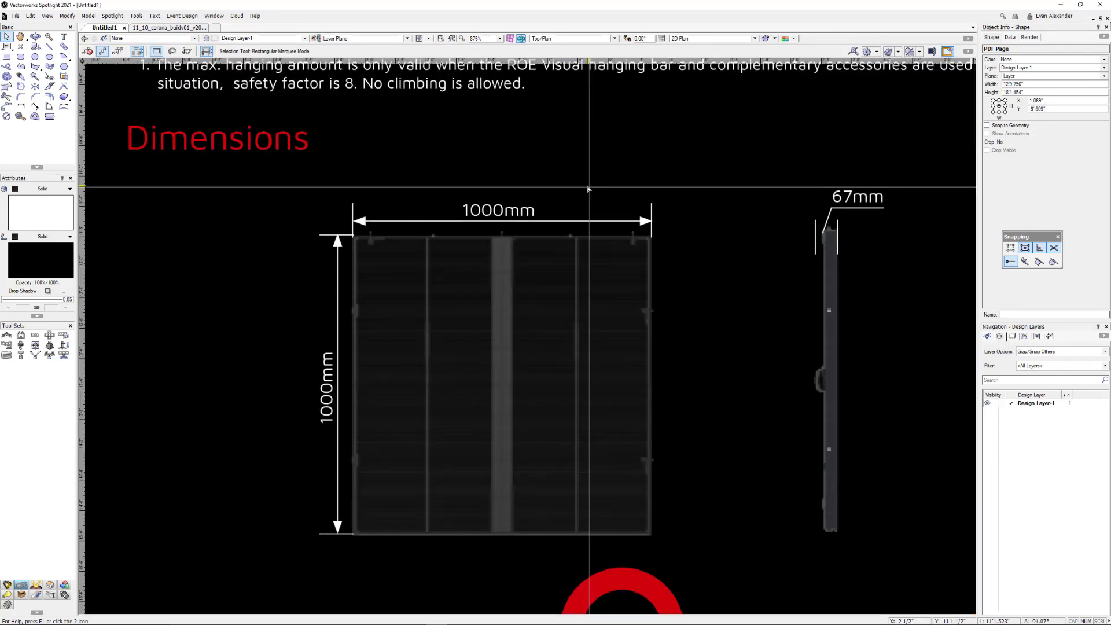
{"action": "left_click", "coordinate": [20, 116]}
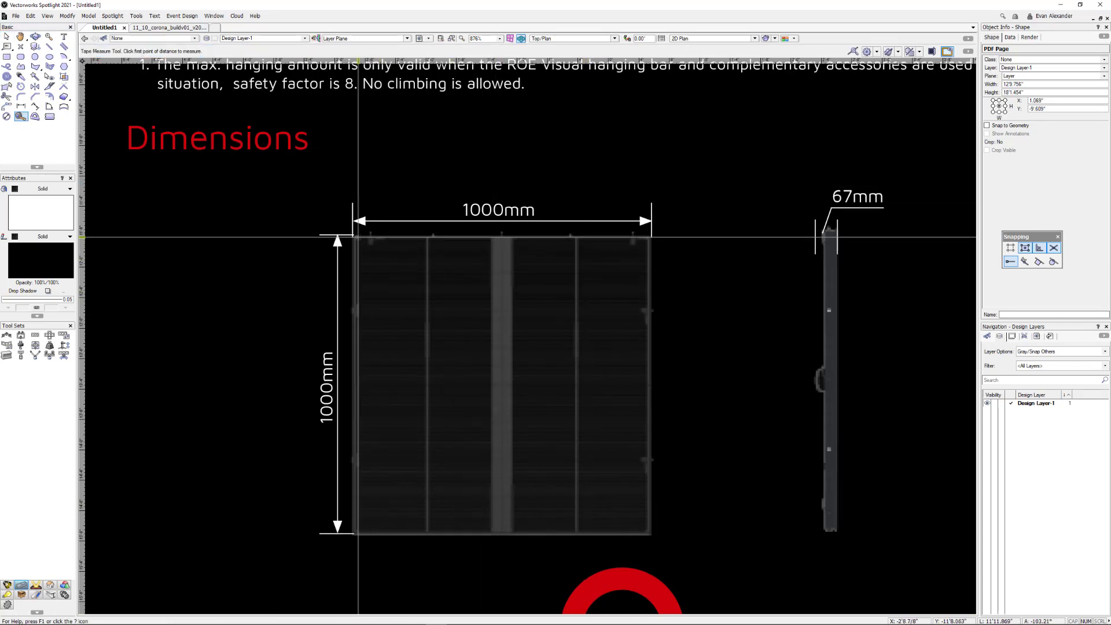
{"action": "left_click", "coordinate": [353, 235]}
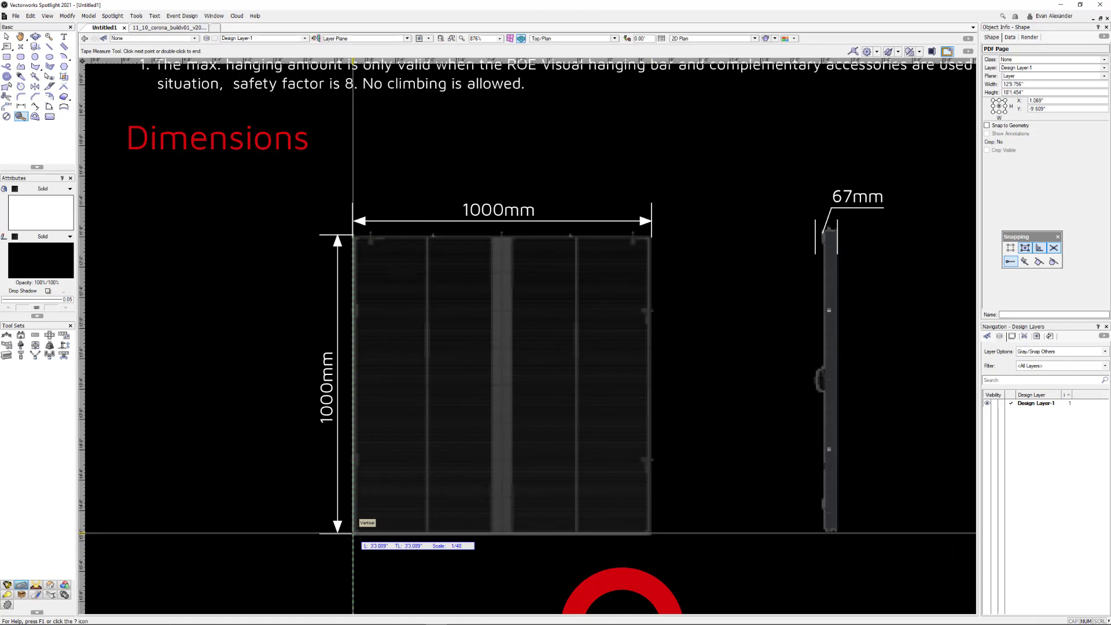
{"action": "key", "text": "Escape"}
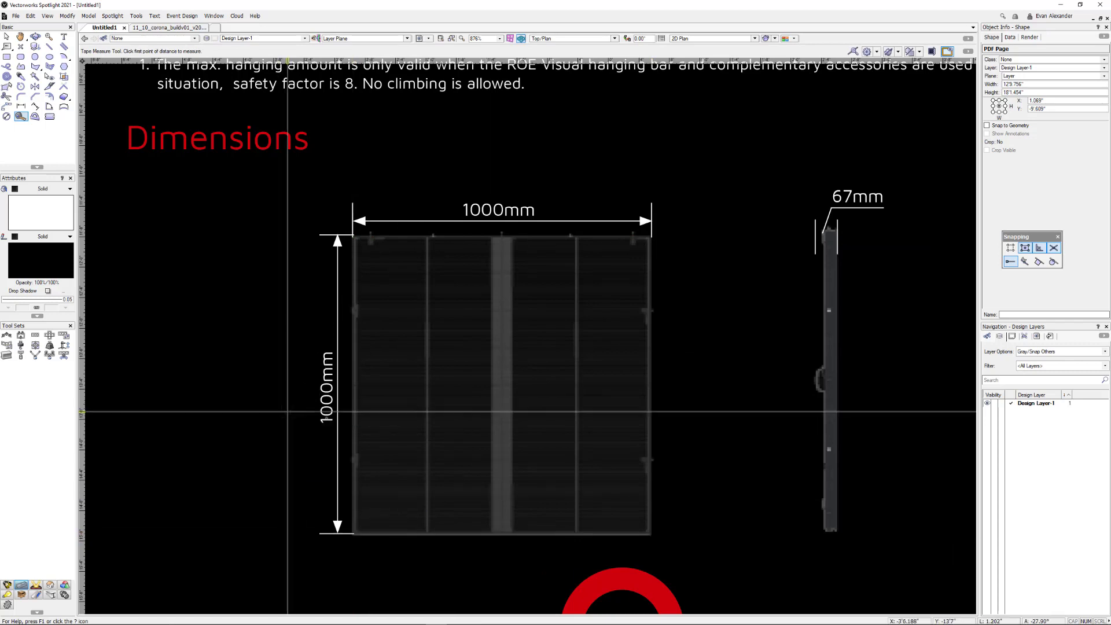
Step: Create a new design layer named Design Layer-2, keeping the default creation options
{"action": "scroll", "coordinate": [446, 420], "scroll_direction": "up", "scroll_amount": 1}
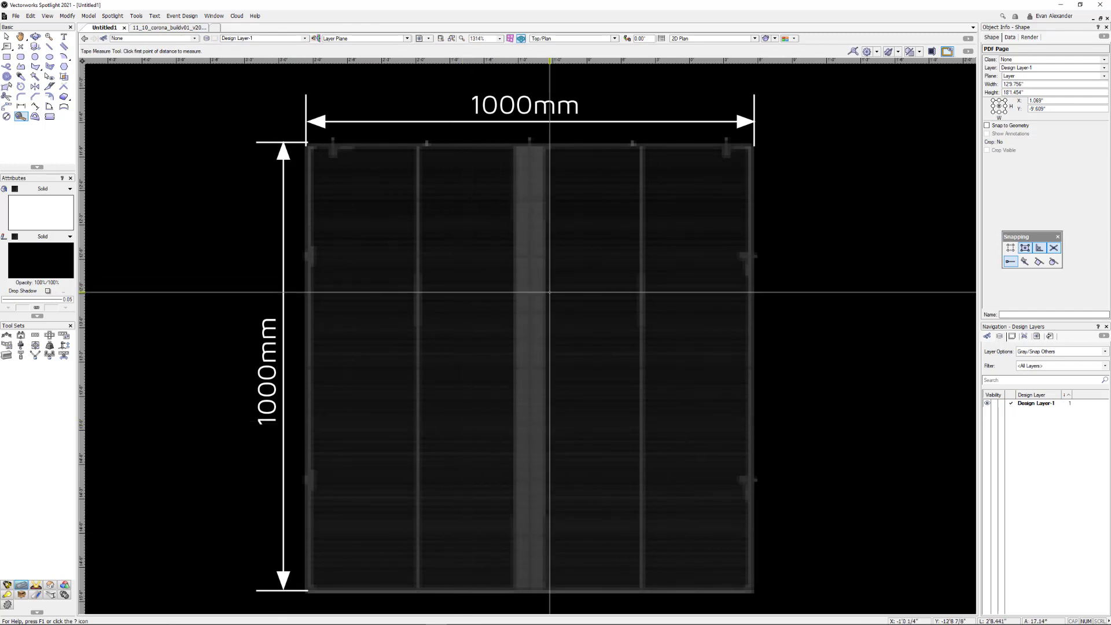
{"action": "right_click", "coordinate": [1028, 426]}
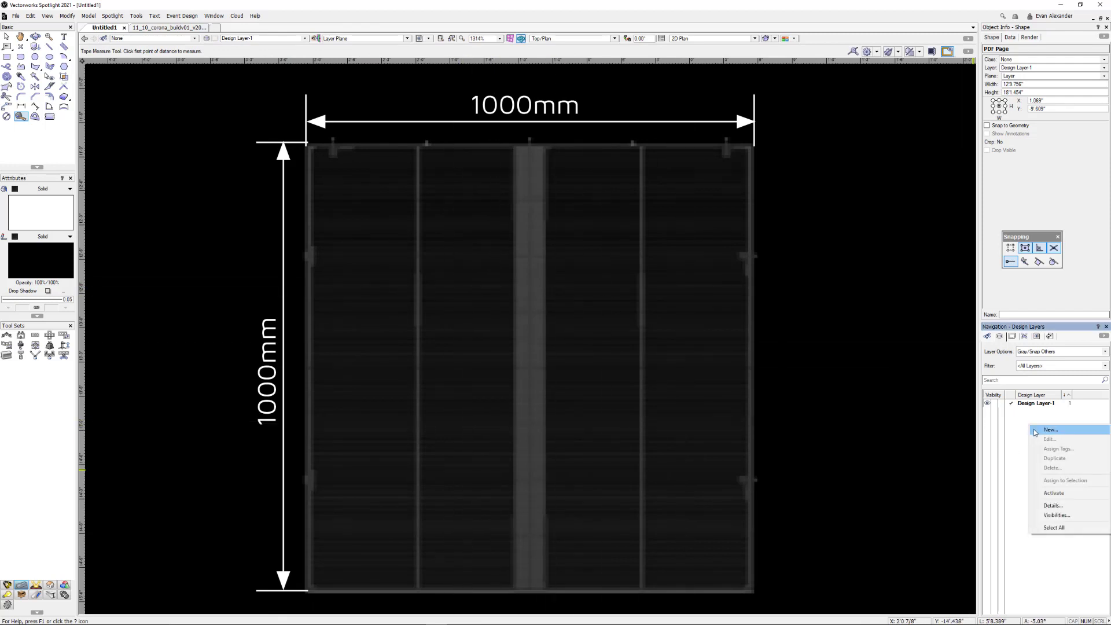
{"action": "left_click", "coordinate": [1051, 430]}
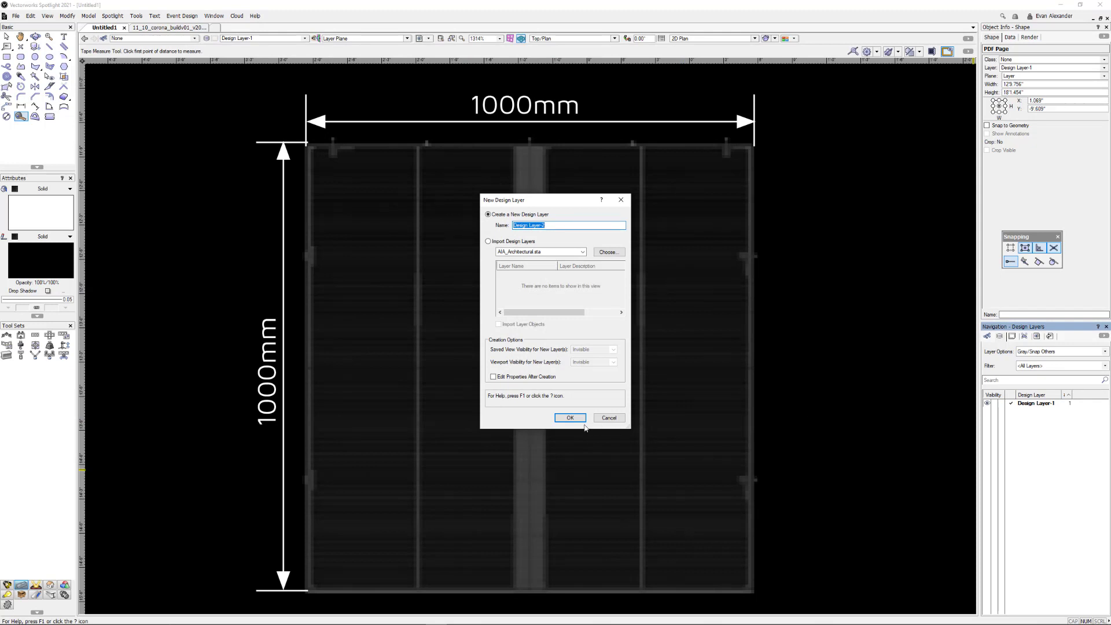
{"action": "left_click", "coordinate": [570, 419]}
Step: Set the layer options to Show/Snap Others while Design Layer-2 is active
{"action": "scroll", "coordinate": [606, 441], "scroll_direction": "down", "scroll_amount": 3}
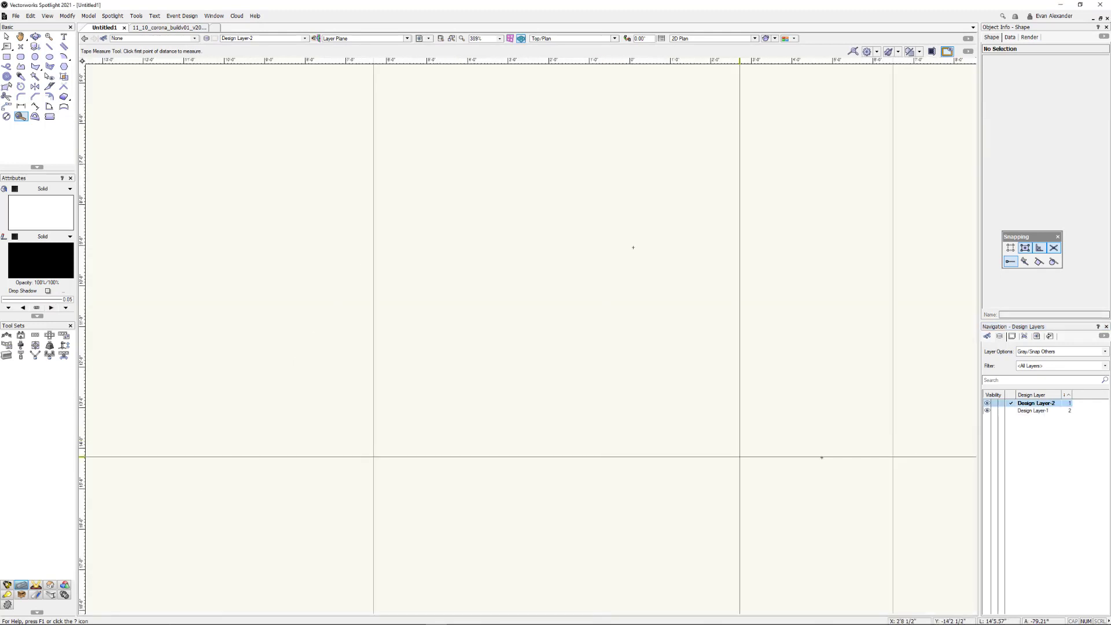
{"action": "left_click", "coordinate": [1047, 352]}
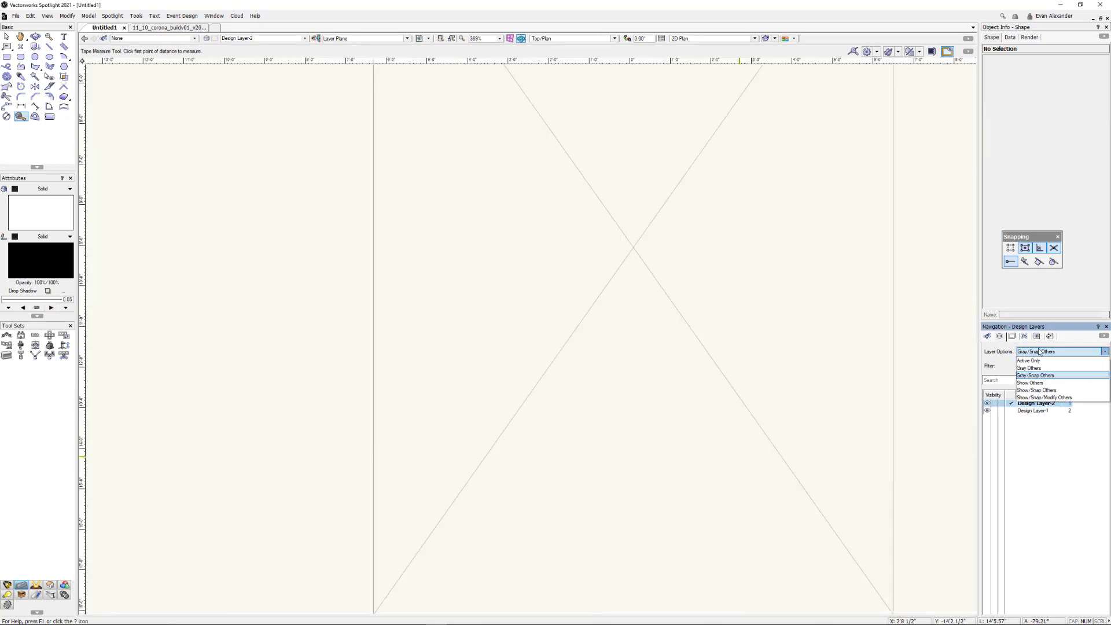
{"action": "left_click", "coordinate": [1040, 391]}
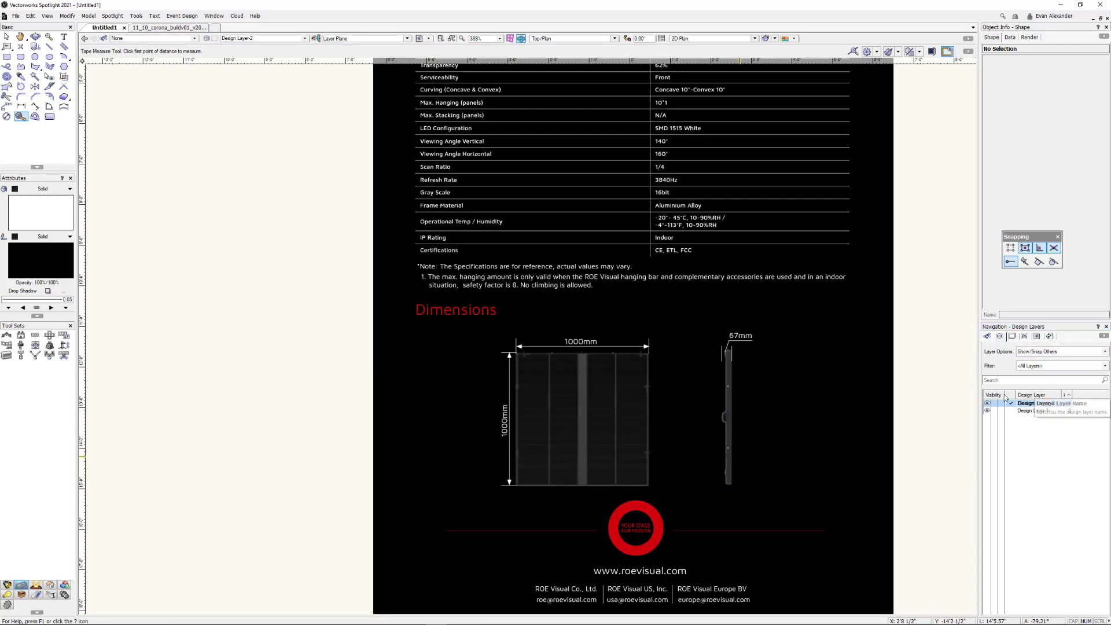
Step: Draw a corner-to-corner rectangle about 3'3.3" wide and 3'3.5" high over the front-view panel in the PDF
{"action": "scroll", "coordinate": [639, 469], "scroll_direction": "up", "scroll_amount": 2}
{"action": "scroll", "coordinate": [638, 469], "scroll_direction": "up", "scroll_amount": 1}
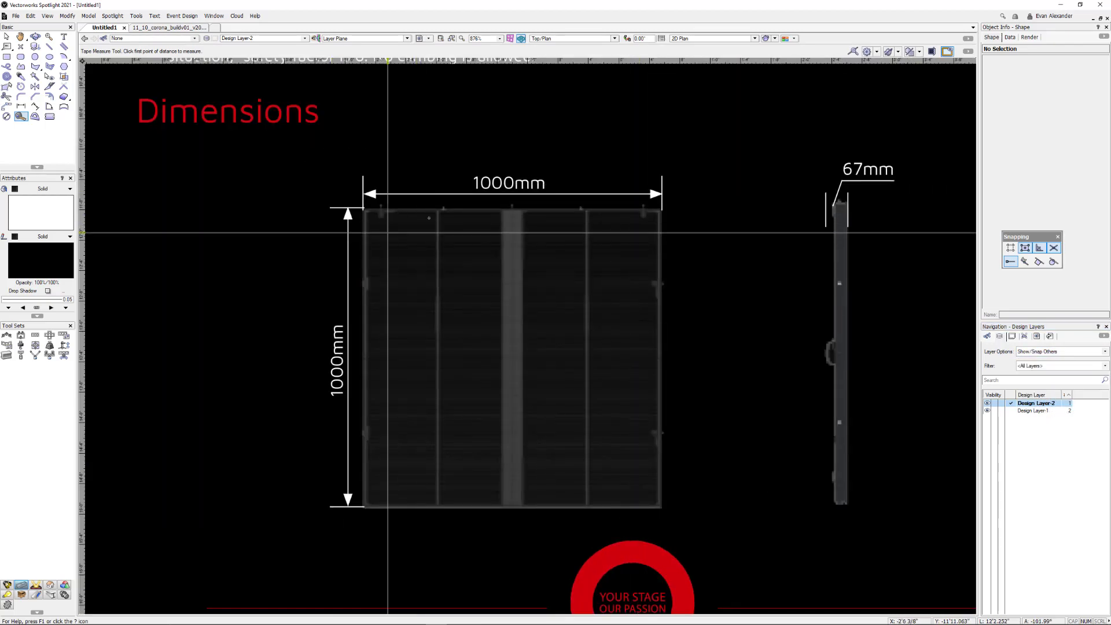
{"action": "key", "text": "x"}
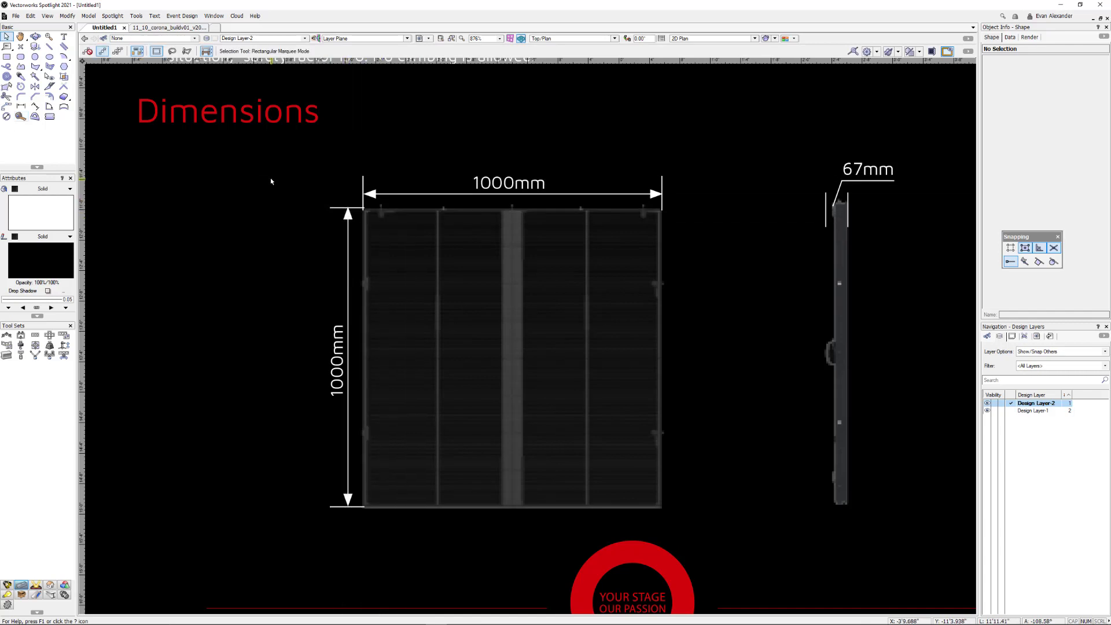
{"action": "left_click_drag", "start_coordinate": [311, 211], "coordinate": [174, 156]}
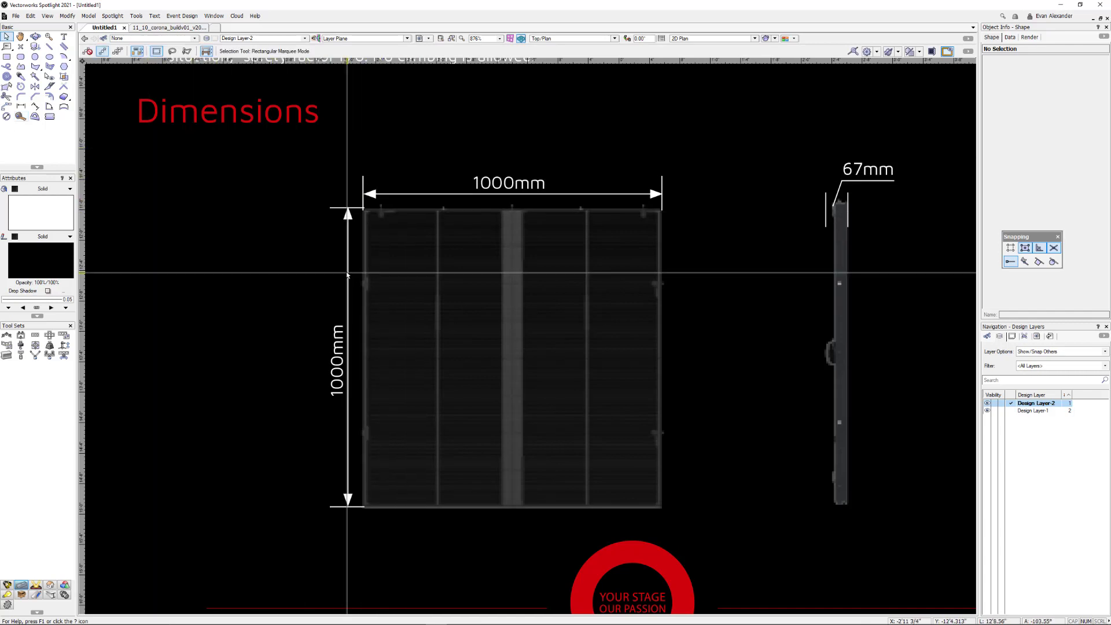
{"action": "key", "text": "4"}
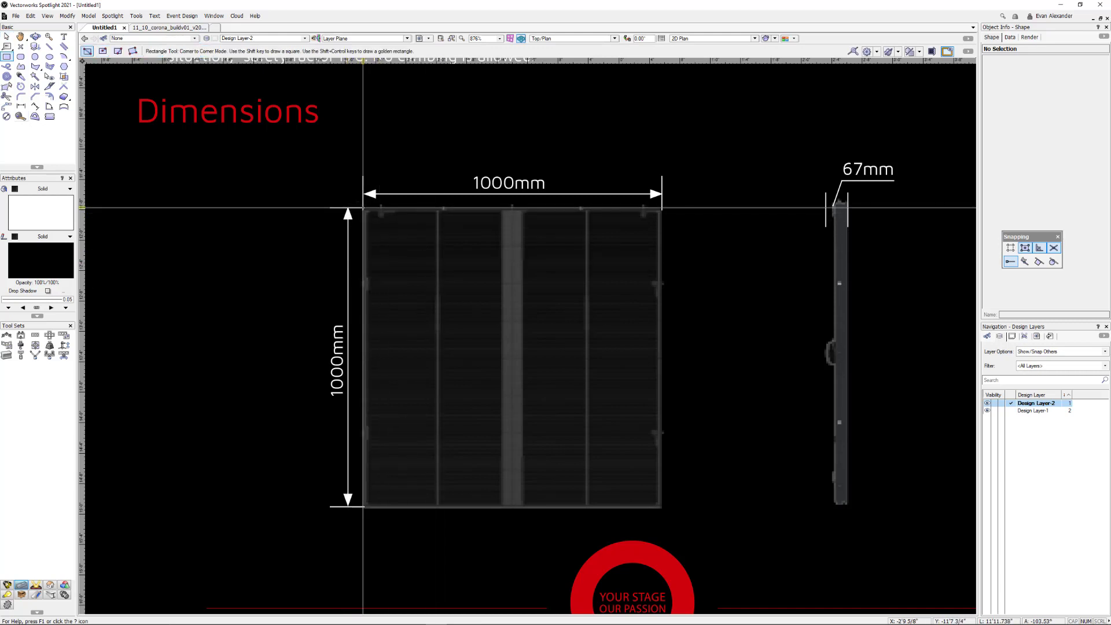
{"action": "left_click", "coordinate": [364, 209]}
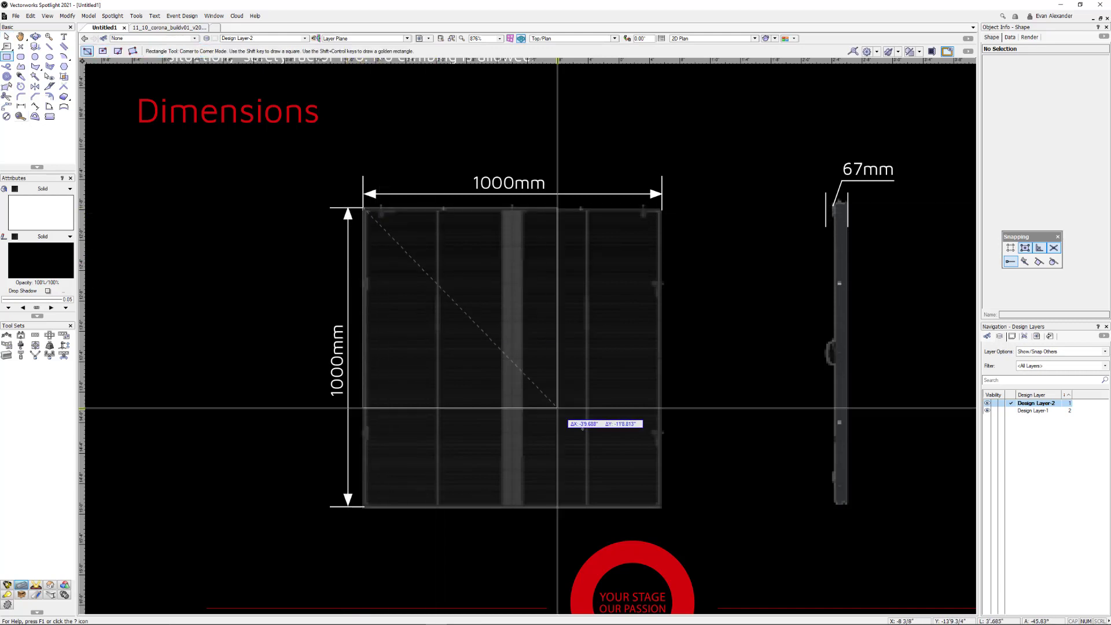
{"action": "left_click", "coordinate": [662, 507]}
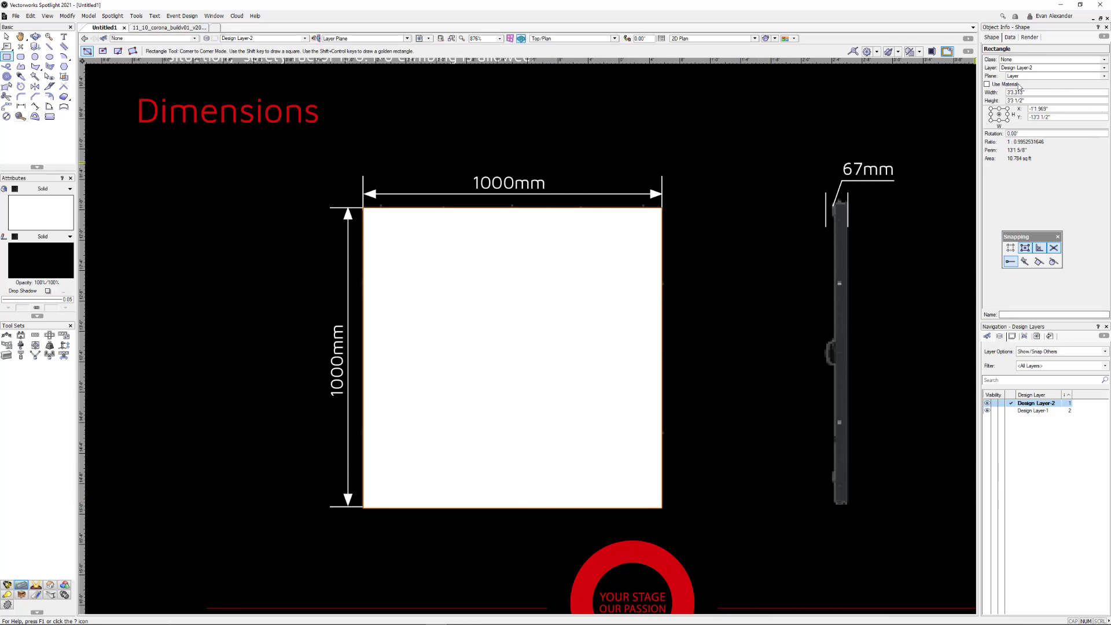
Step: Set the width of the rectangle over the front-view panel to 1000mm
{"action": "left_click", "coordinate": [1036, 93]}
{"action": "double_click", "coordinate": [1036, 93]}
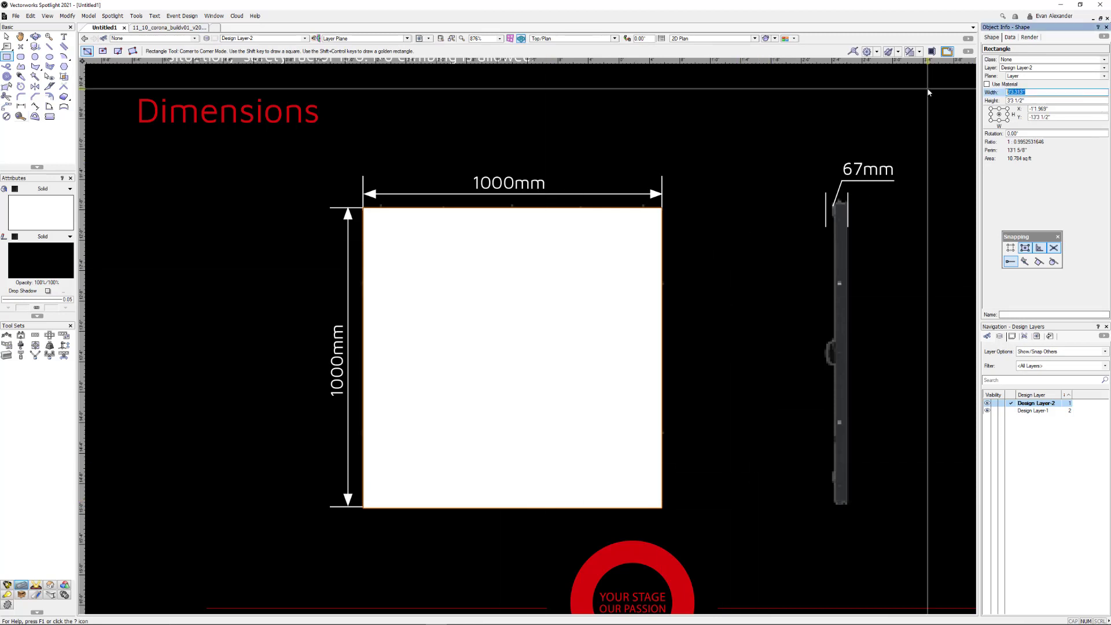
{"action": "type", "text": "1000mm"}
{"action": "key", "text": "Return"}
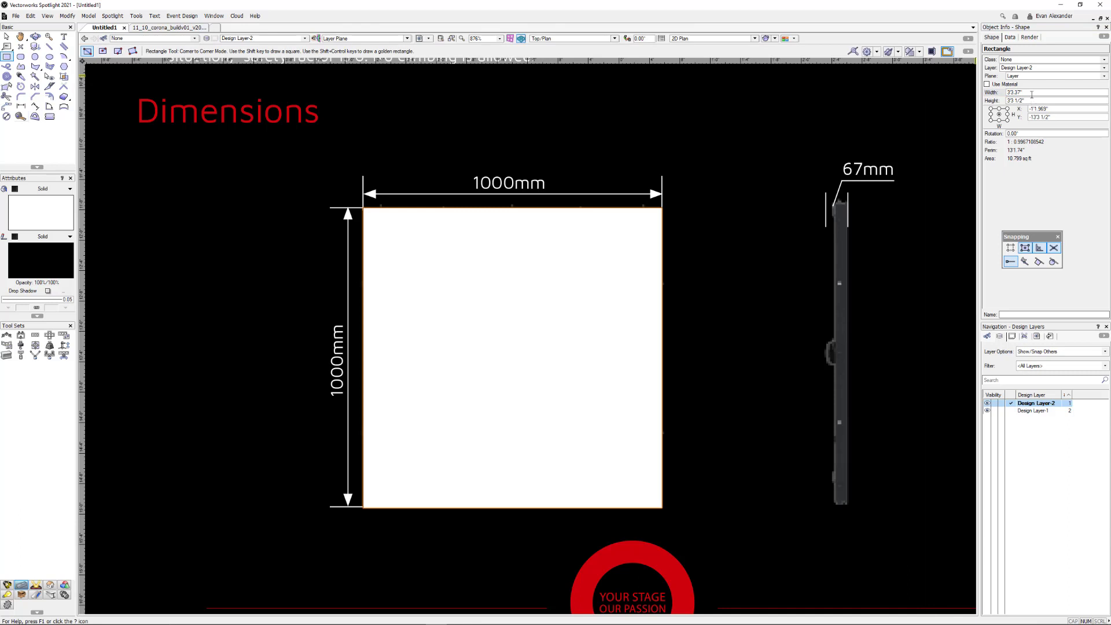
Step: Copy the rectangle's 1000mm width value into its height so both dimensions match
{"action": "left_click_drag", "start_coordinate": [1032, 93], "coordinate": [981, 93]}
{"action": "key", "text": "ctrl+c"}
{"action": "key", "text": "BackSpace"}
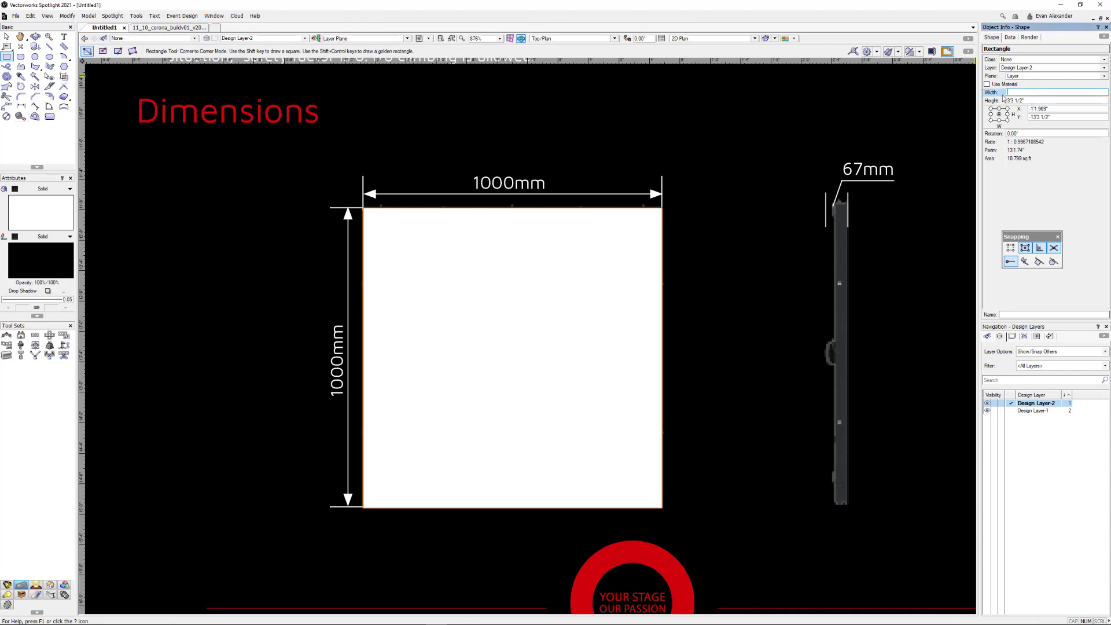
{"action": "type", "text": "1000"}
{"action": "key", "text": "Tab"}
{"action": "left_click_drag", "start_coordinate": [1030, 93], "coordinate": [1010, 102]}
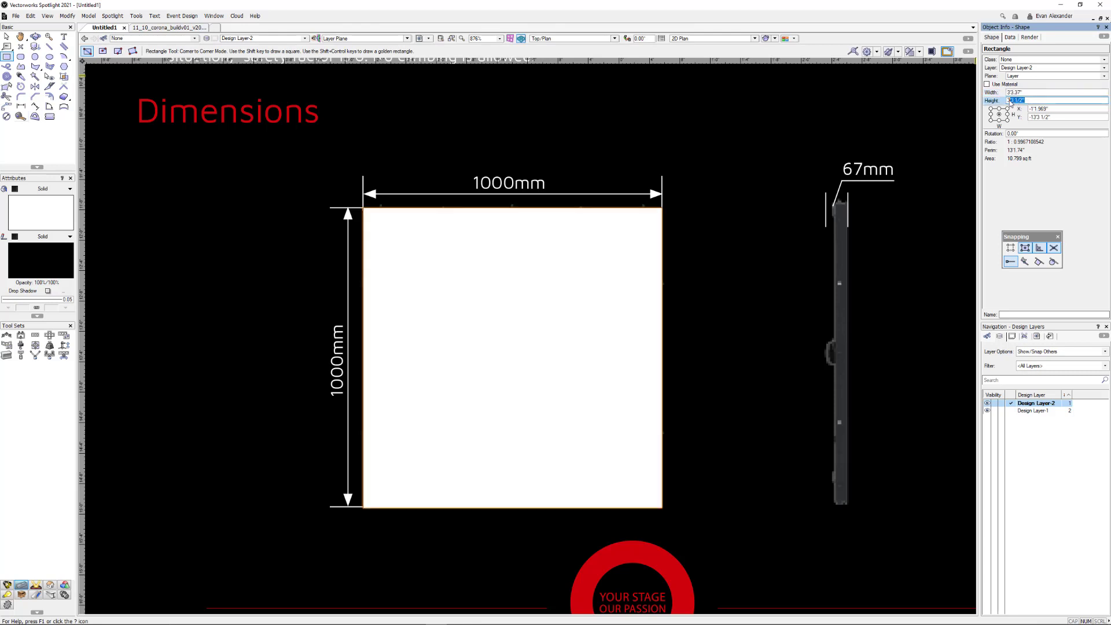
{"action": "key", "text": "ctrl+v"}
{"action": "key", "text": "Return"}
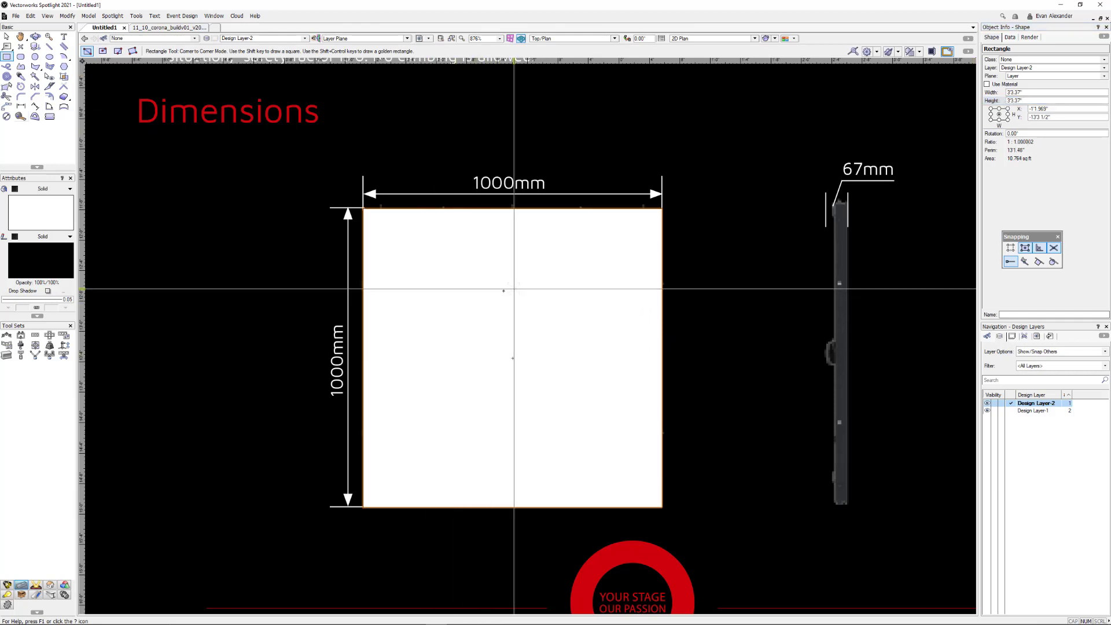
{"action": "left_click", "coordinate": [44, 191]}
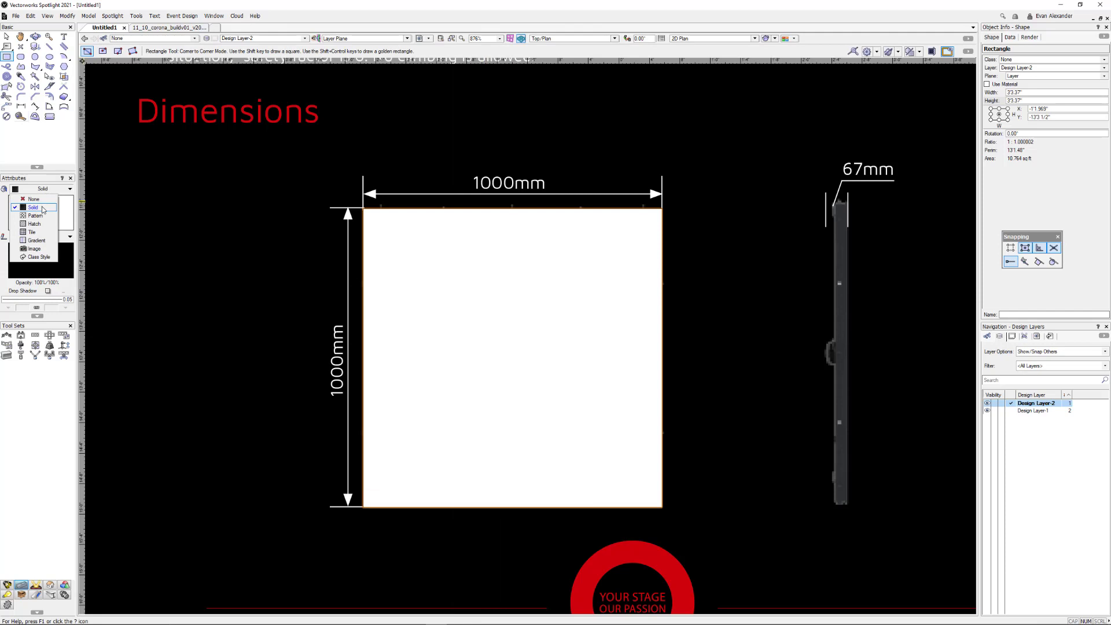
{"action": "left_click", "coordinate": [435, 216]}
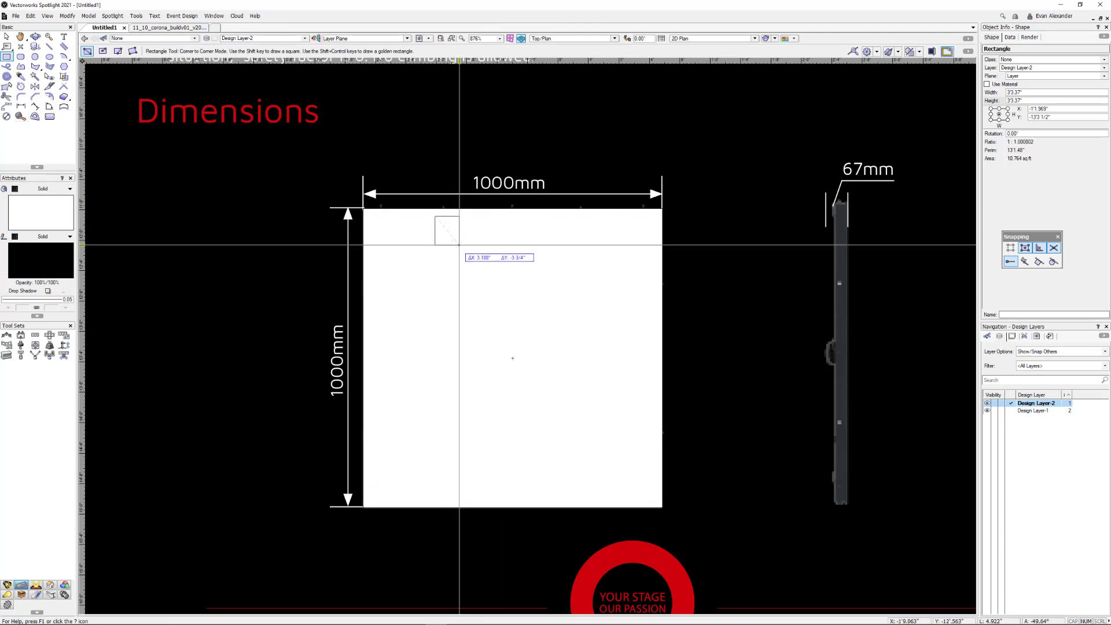
{"action": "key", "text": "x"}
{"action": "key", "text": "x"}
Step: Move the rectangle off the panel's upper-left corner and measure the frame border's thickness at the panel's left edge with Tape Measure
{"action": "left_click_drag", "start_coordinate": [452, 236], "coordinate": [498, 263]}
{"action": "scroll", "coordinate": [365, 204], "scroll_direction": "up", "scroll_amount": 3}
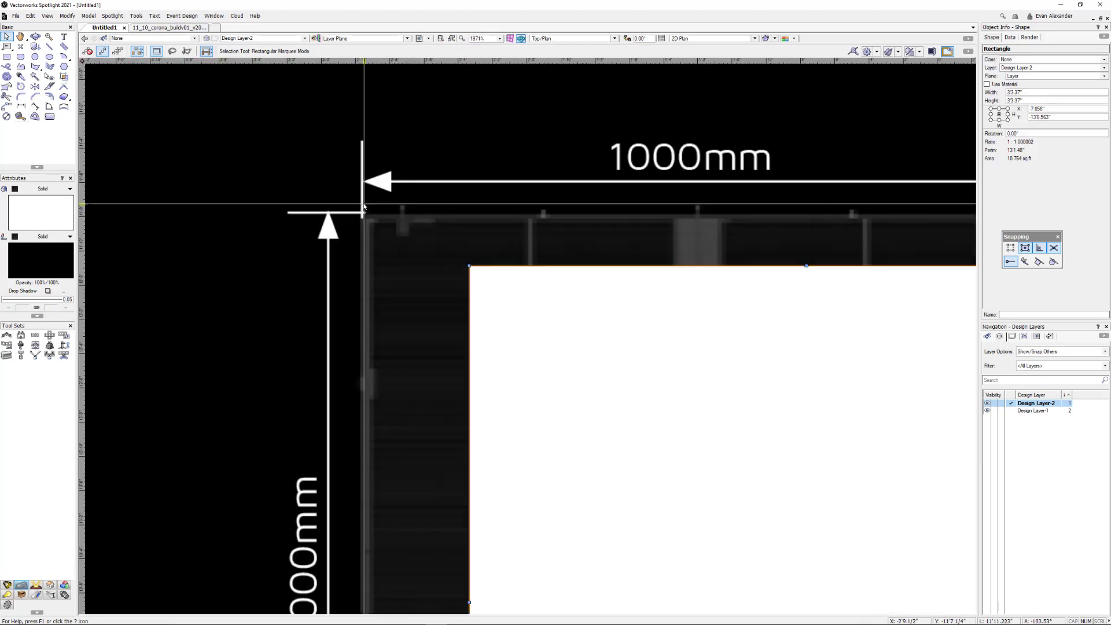
{"action": "scroll", "coordinate": [375, 207], "scroll_direction": "up", "scroll_amount": 3}
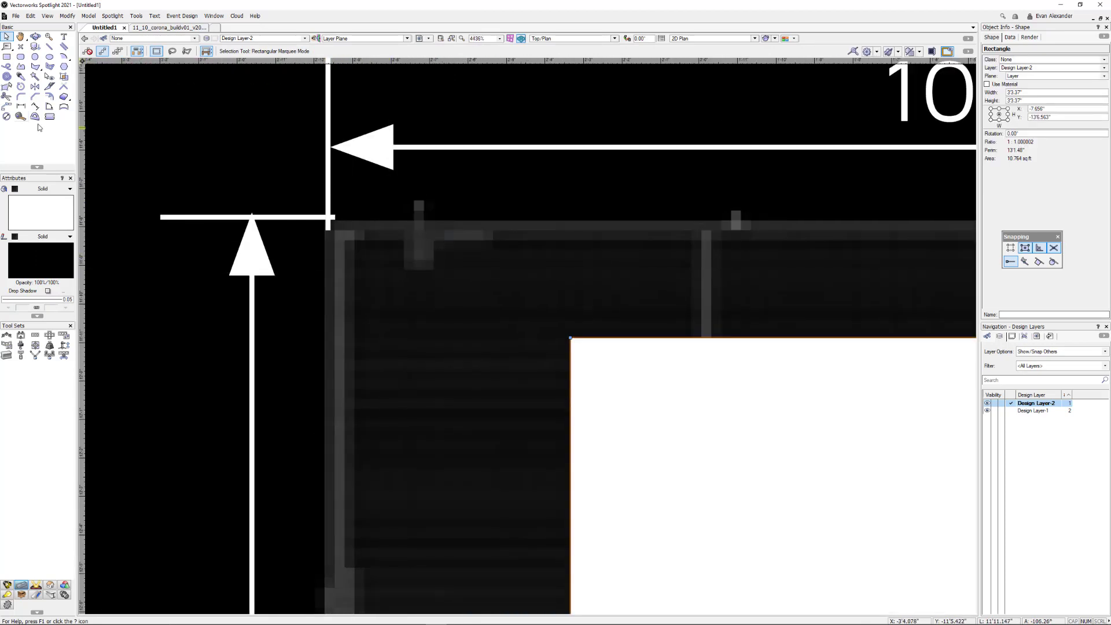
{"action": "left_click", "coordinate": [21, 117]}
{"action": "left_click", "coordinate": [328, 309]}
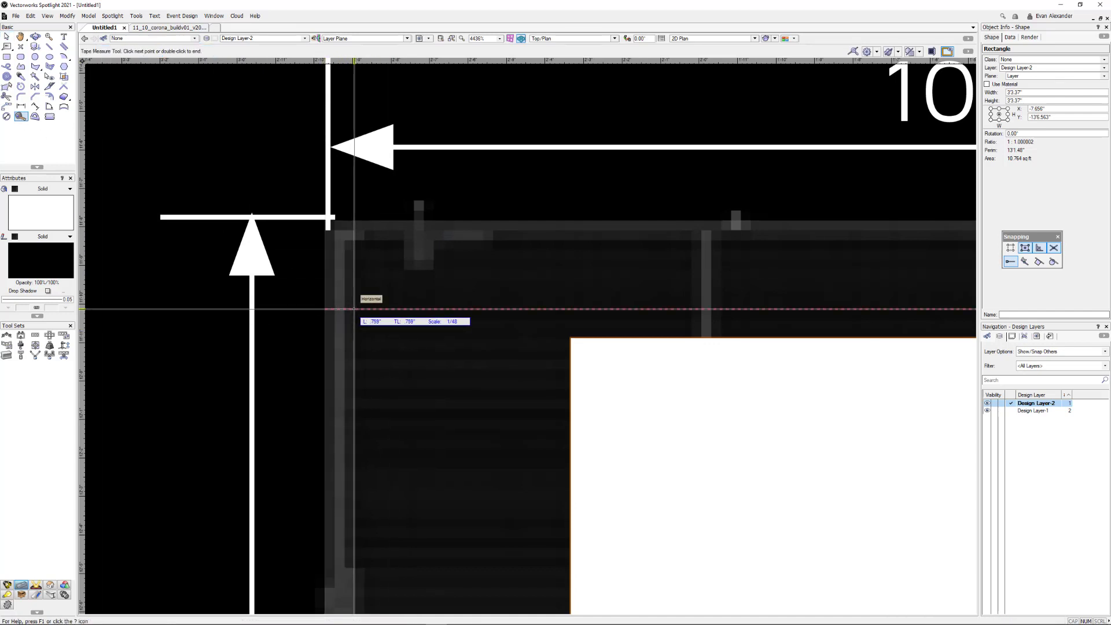
{"action": "double_click", "coordinate": [354, 309]}
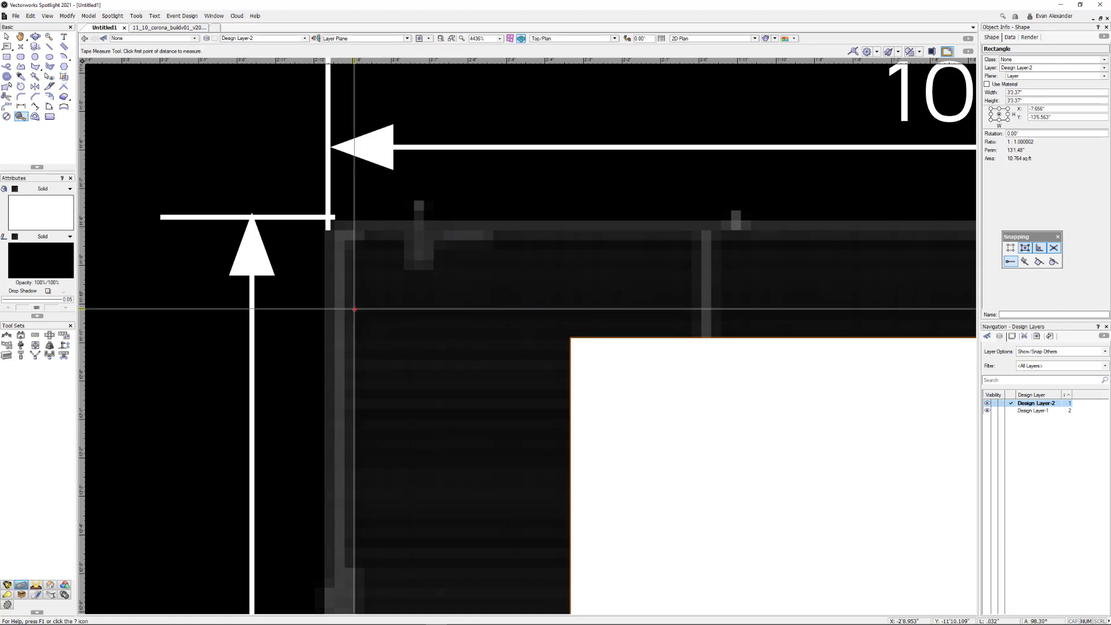
Step: Measure the frame border's thickness along the panel's top edge
{"action": "scroll", "coordinate": [360, 315], "scroll_direction": "down", "scroll_amount": 1}
{"action": "scroll", "coordinate": [548, 257], "scroll_direction": "up", "scroll_amount": 1}
{"action": "scroll", "coordinate": [548, 257], "scroll_direction": "up", "scroll_amount": 2}
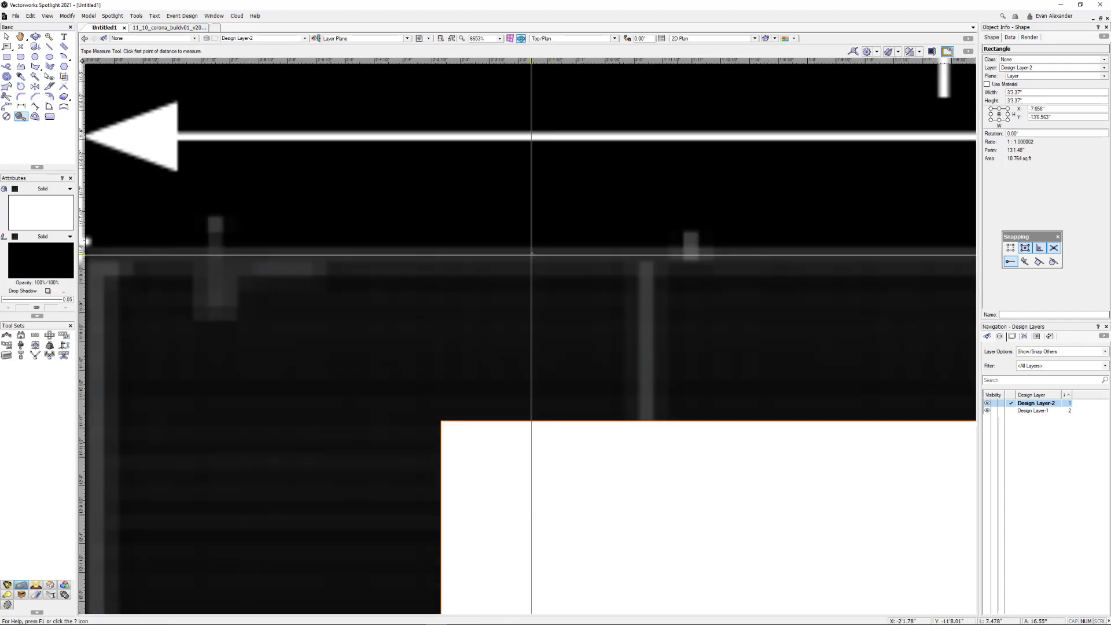
{"action": "left_click", "coordinate": [535, 245]}
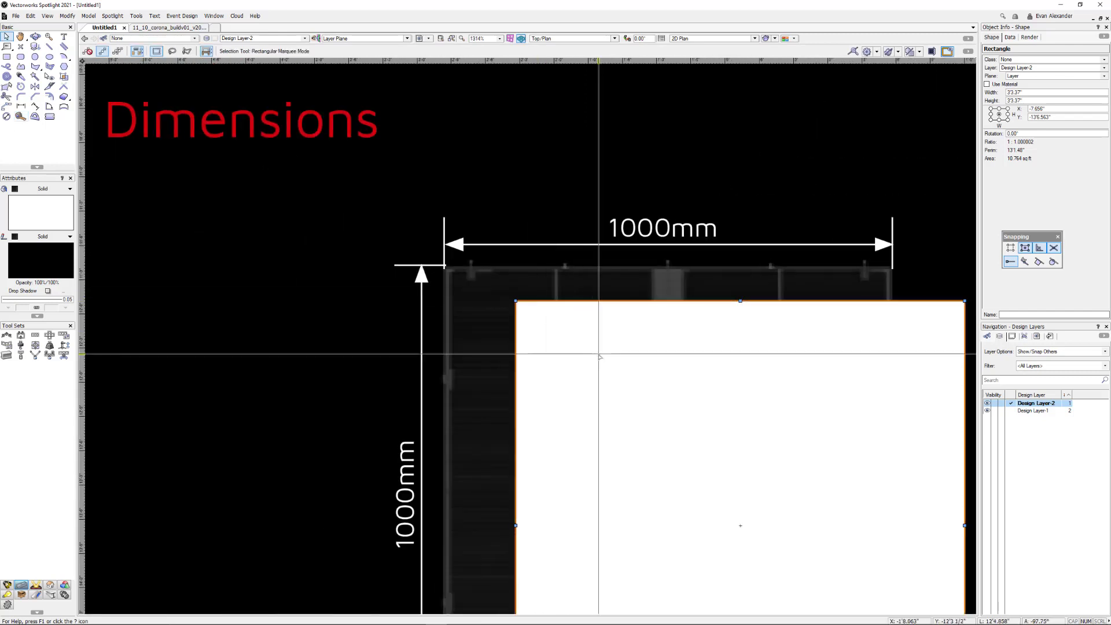
Step: Move the rectangle back onto the panel's upper-left corner in the PDF and offset a copy inward by a distance of .5
{"action": "left_click", "coordinate": [599, 355]}
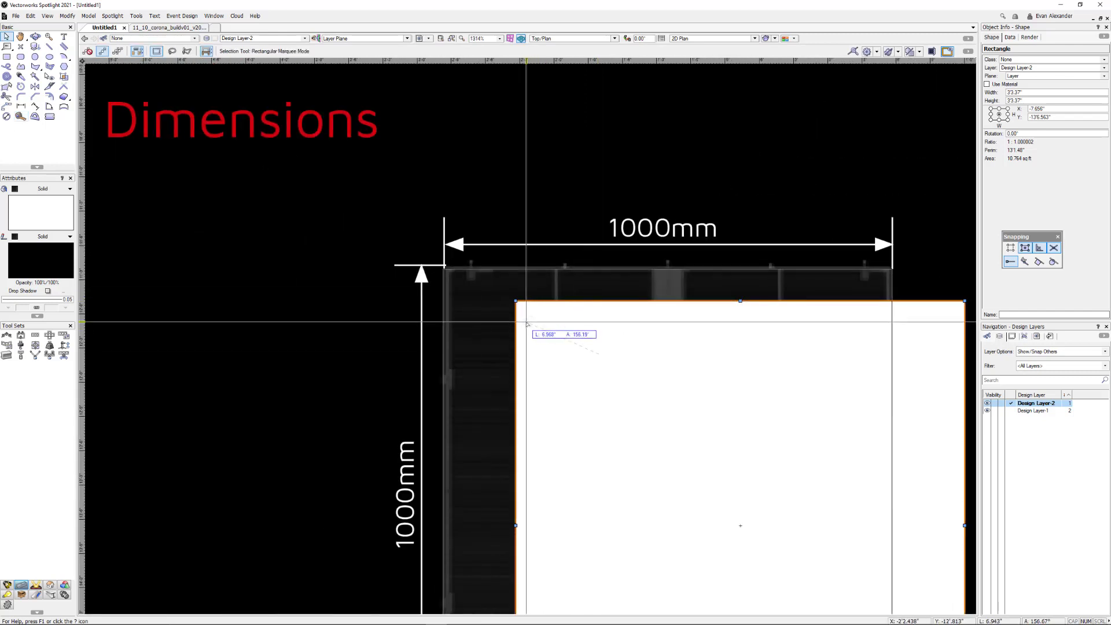
{"action": "left_click_drag", "start_coordinate": [527, 324], "coordinate": [528, 320]}
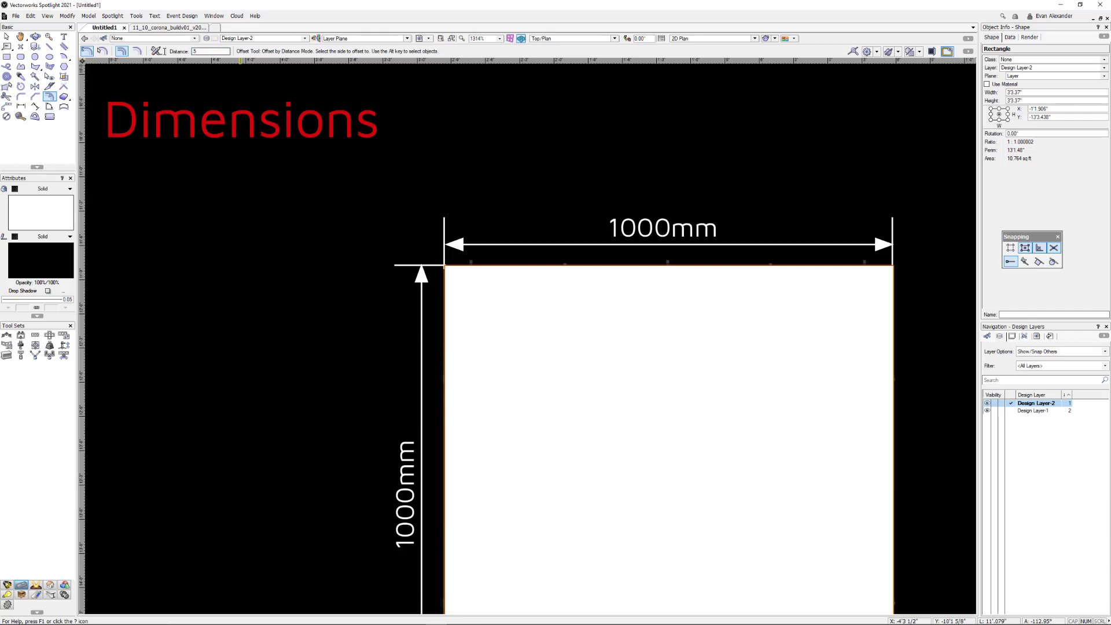
{"action": "left_click", "coordinate": [507, 300]}
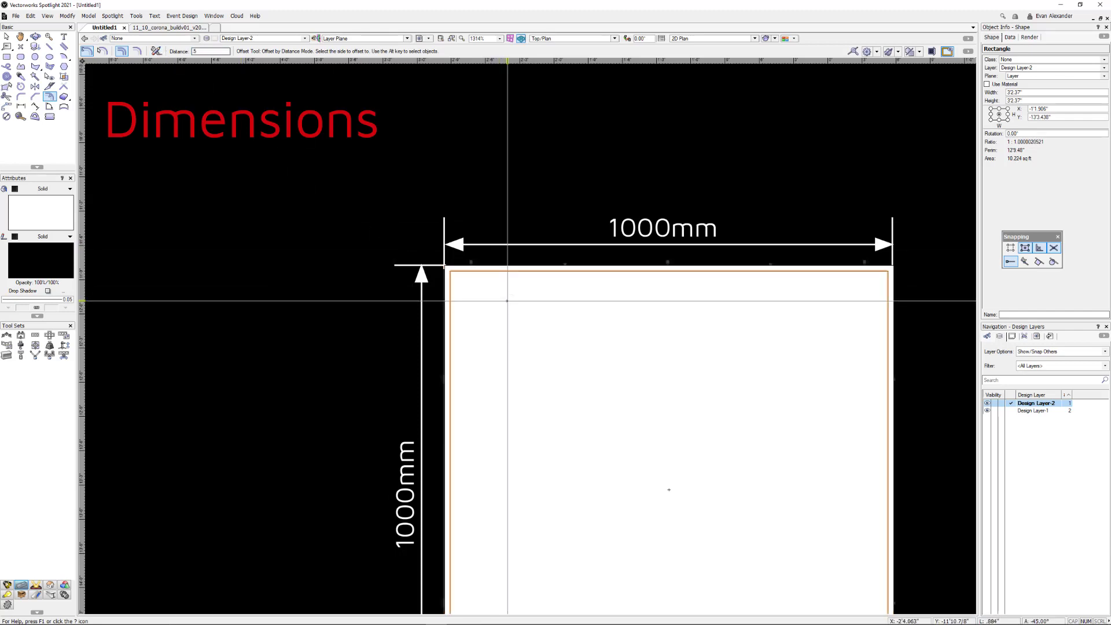
Step: Clip the outer rectangle with the inner offset rectangle using Clip Surface, and delete the inner one to leave a hollow frame
{"action": "key", "text": "x"}
{"action": "scroll", "coordinate": [464, 278], "scroll_direction": "up", "scroll_amount": 4}
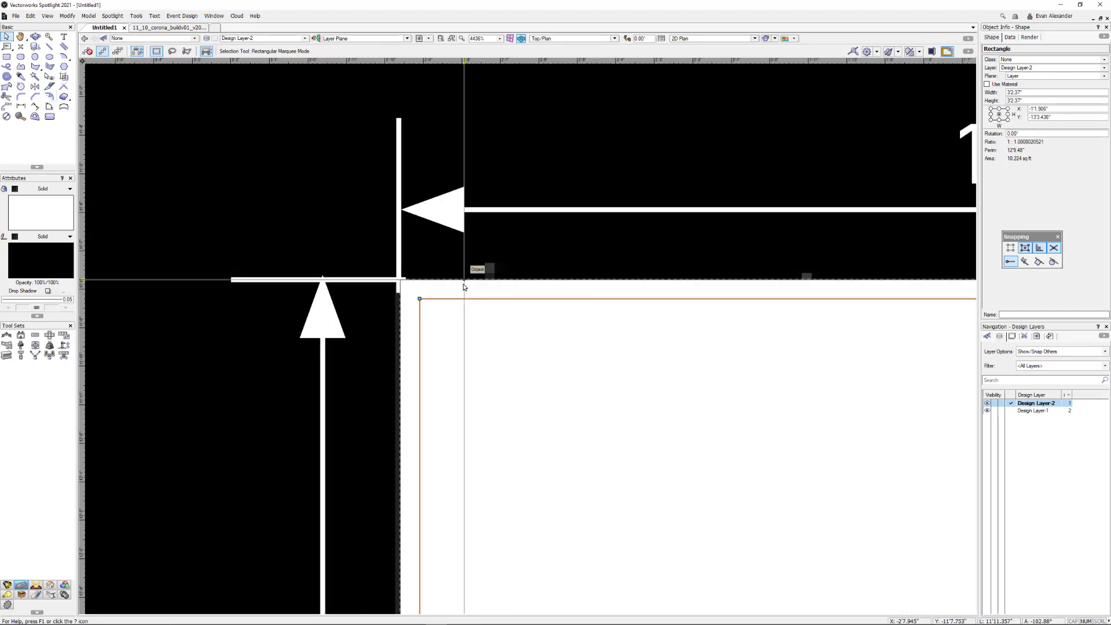
{"action": "left_click", "coordinate": [464, 280], "text": "shift"}
{"action": "right_click", "coordinate": [480, 317]}
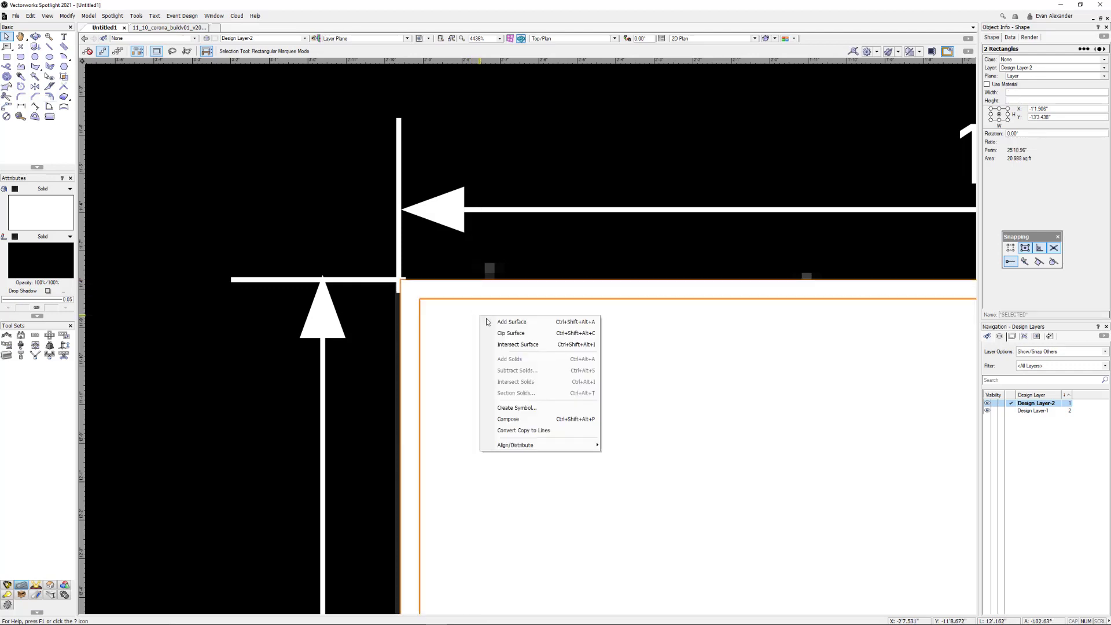
{"action": "left_click", "coordinate": [499, 333]}
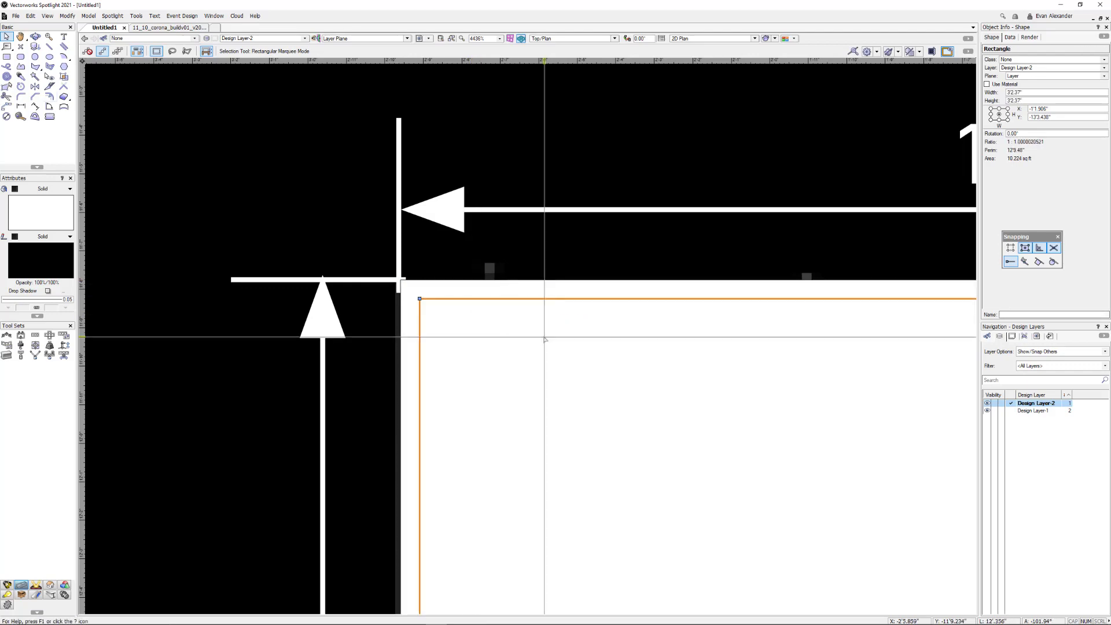
{"action": "key", "text": "Delete"}
Step: Examine how the hollow frame fits the panel's edges and where the central strip and thin dividers lie in the PDF
{"action": "scroll", "coordinate": [537, 335], "scroll_direction": "down", "scroll_amount": 8}
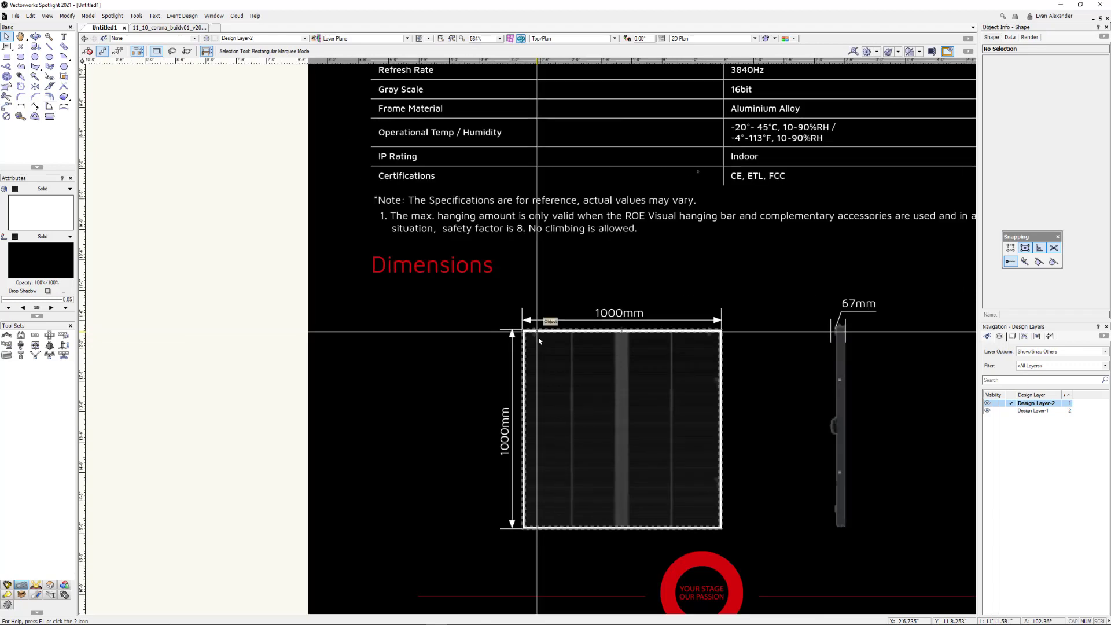
{"action": "scroll", "coordinate": [719, 350], "scroll_direction": "up", "scroll_amount": 4}
{"action": "scroll", "coordinate": [717, 338], "scroll_direction": "down", "scroll_amount": 1}
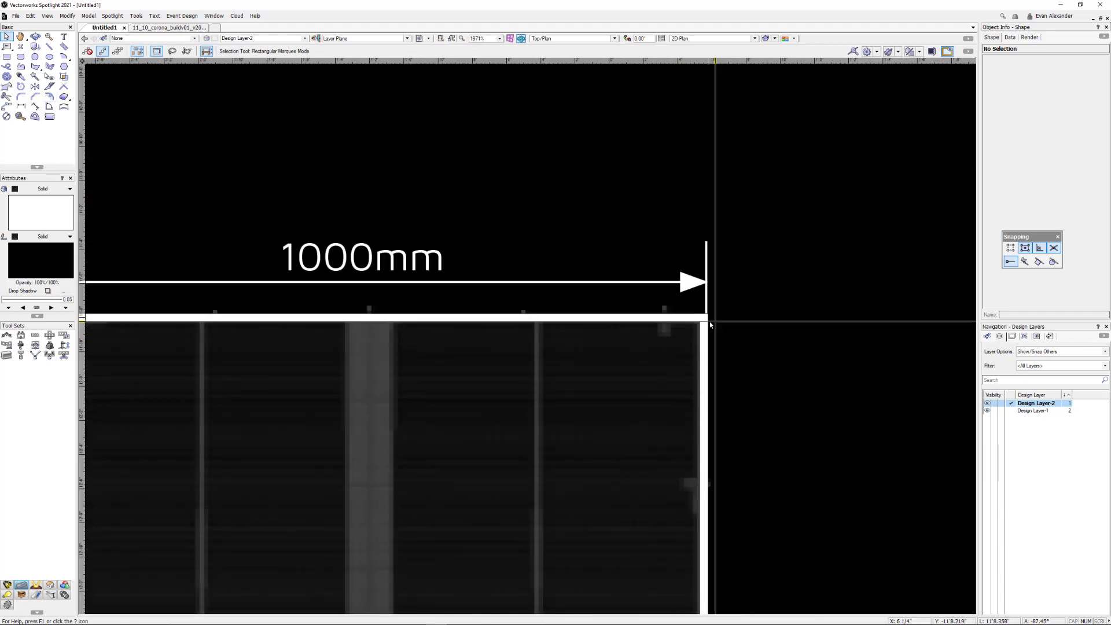
{"action": "scroll", "coordinate": [711, 326], "scroll_direction": "down", "scroll_amount": 2}
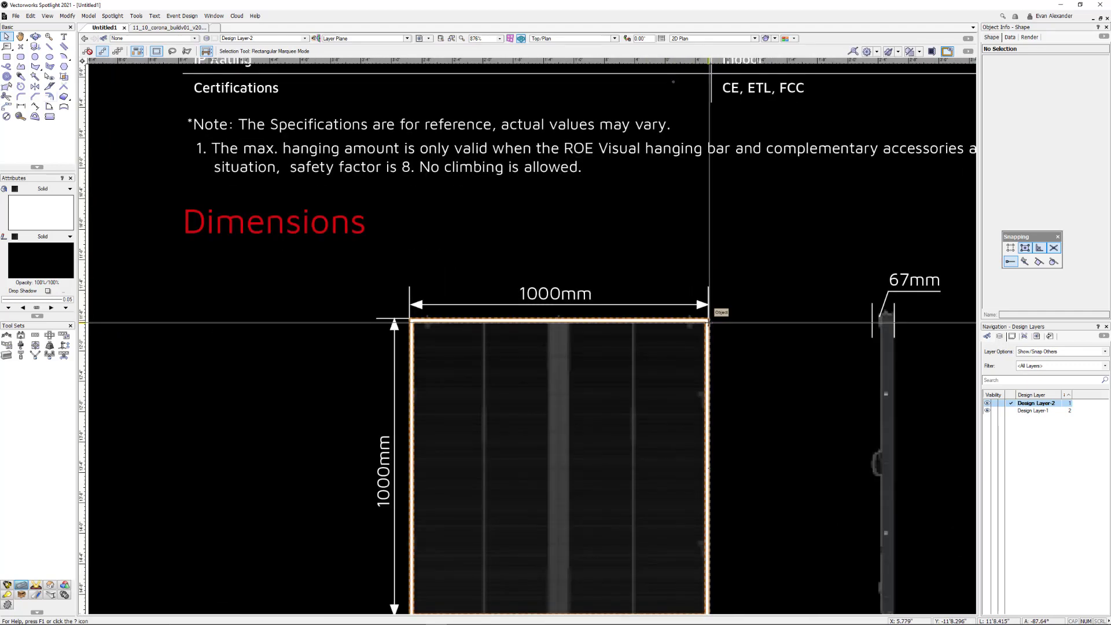
{"action": "middle_click_drag", "start_coordinate": [591, 345], "coordinate": [506, 272]}
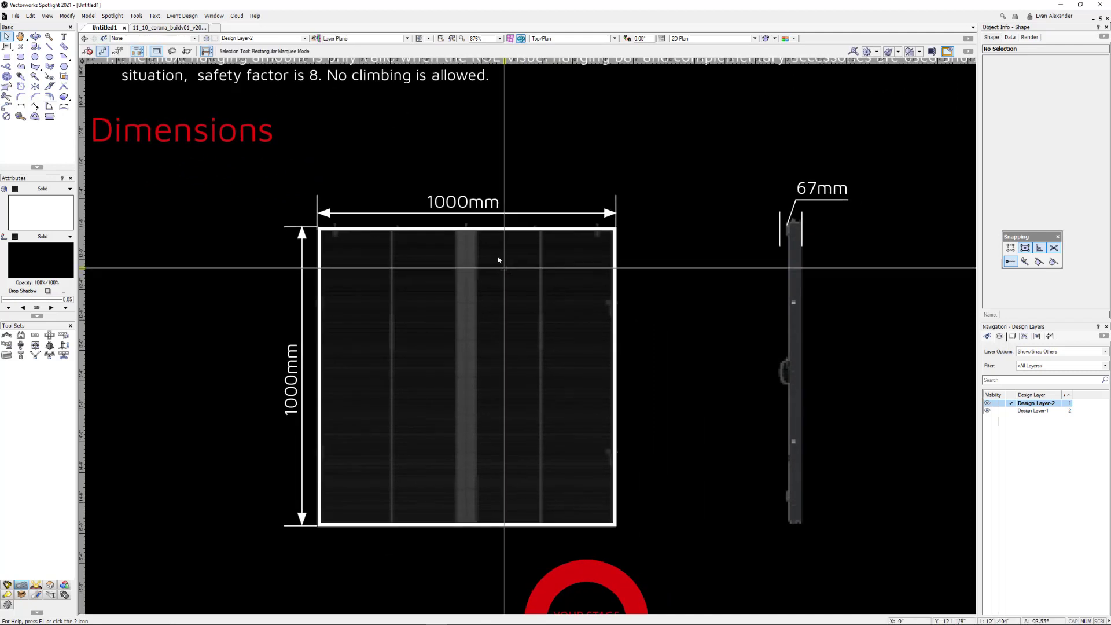
{"action": "scroll", "coordinate": [481, 227], "scroll_direction": "up", "scroll_amount": 3}
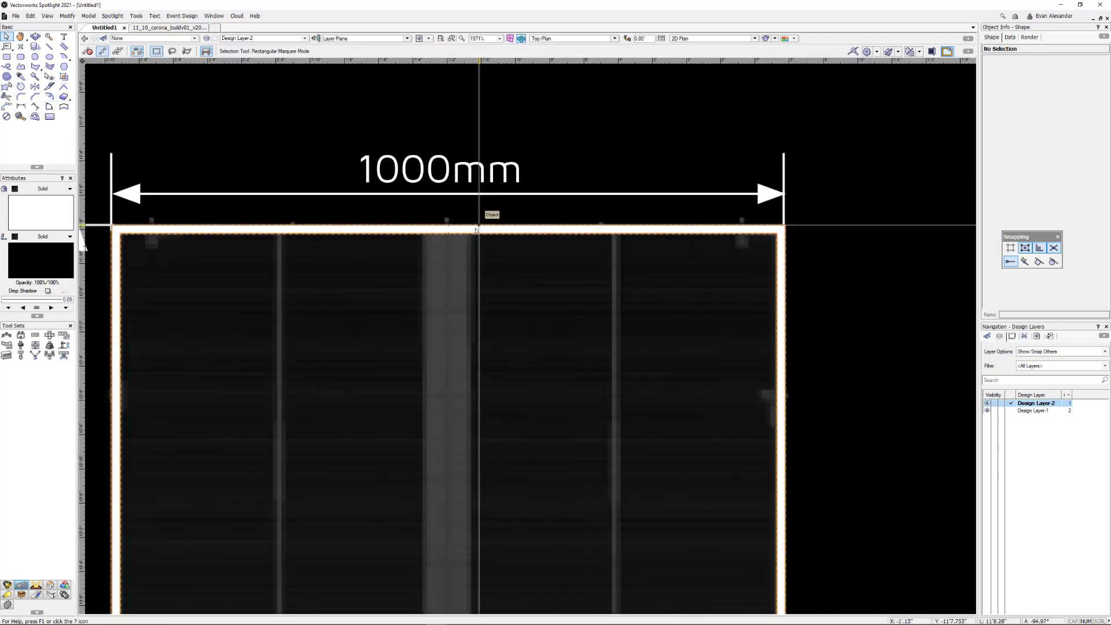
{"action": "scroll", "coordinate": [437, 296], "scroll_direction": "down", "scroll_amount": 2}
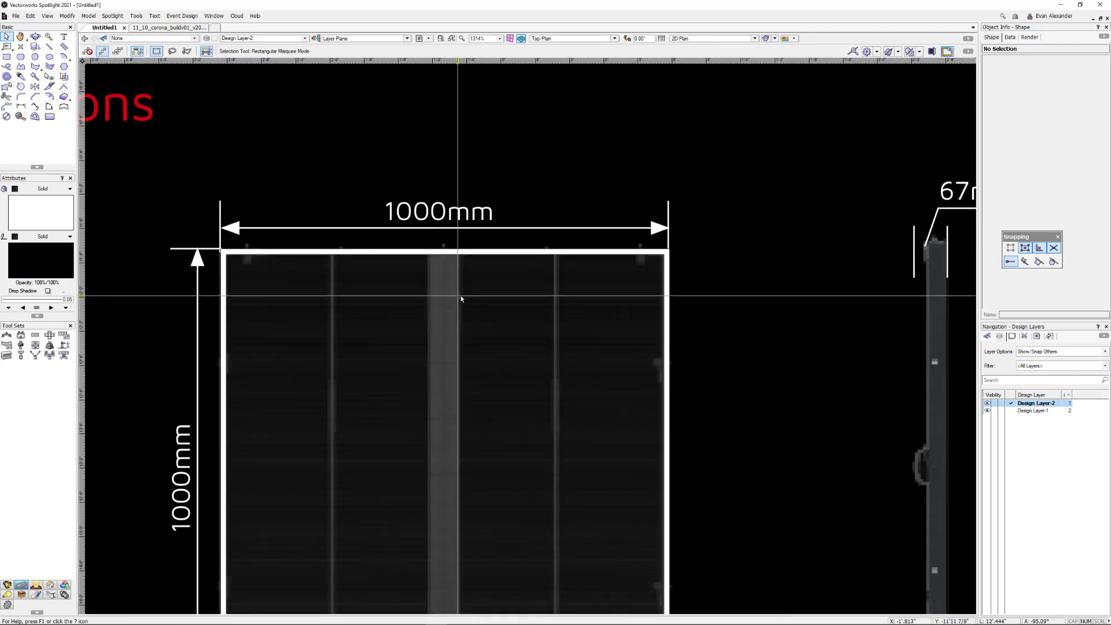
{"action": "middle_click_drag", "start_coordinate": [462, 300], "coordinate": [489, 216]}
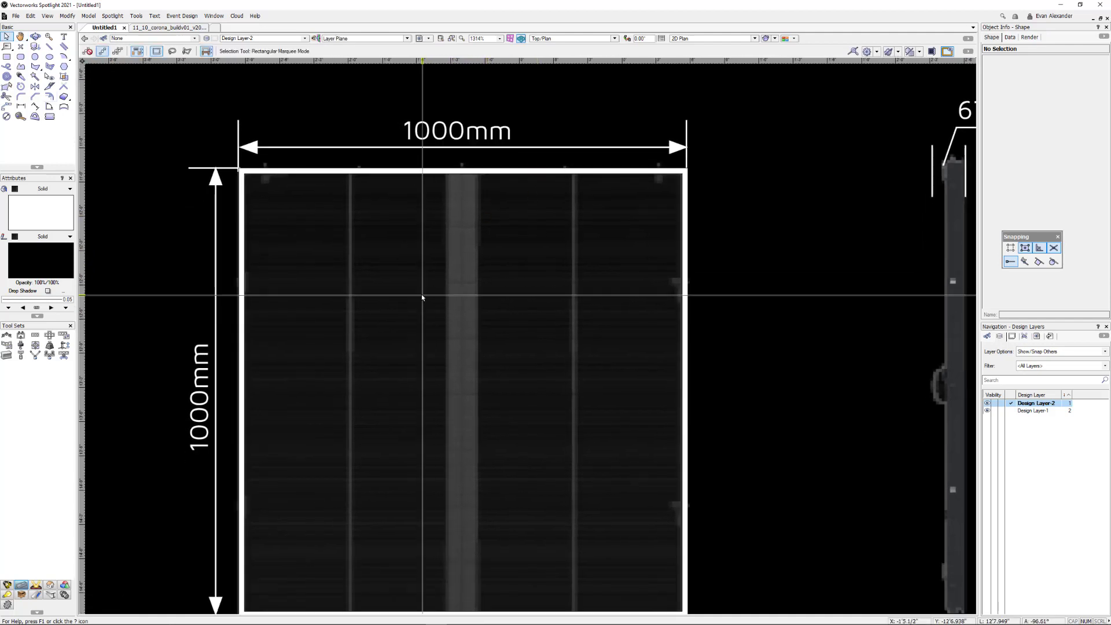
{"action": "scroll", "coordinate": [421, 293], "scroll_direction": "down", "scroll_amount": 2}
{"action": "scroll", "coordinate": [449, 272], "scroll_direction": "up", "scroll_amount": 2}
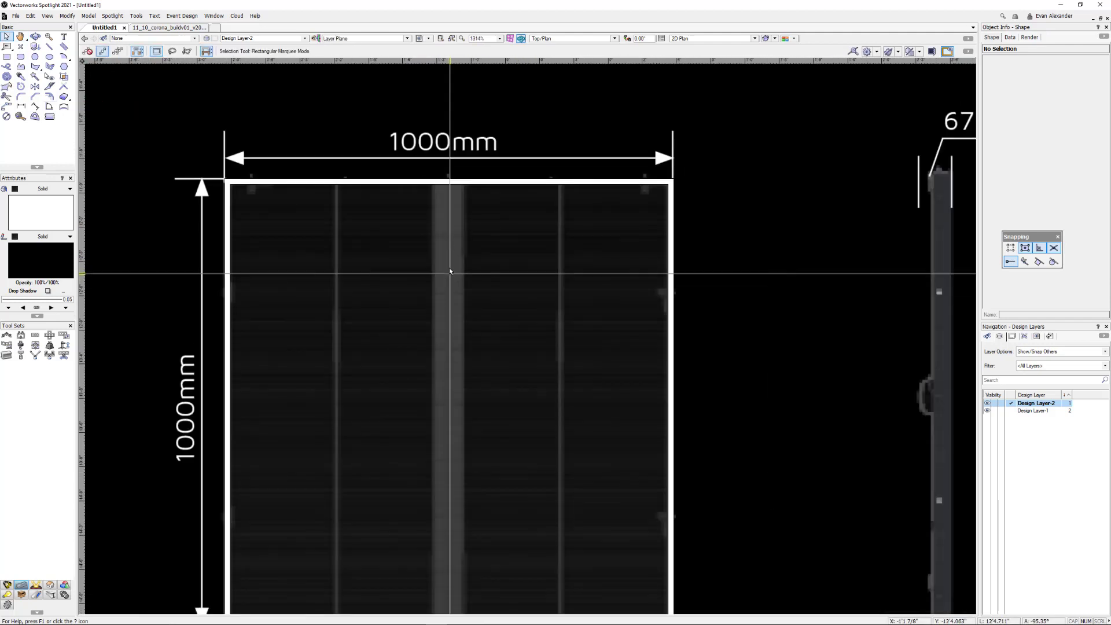
Step: Draw a rectangle about 2.93" wide and 3'2.37" high over the panel's central vertical strip, between the frame's inner edges
{"action": "key", "text": "4"}
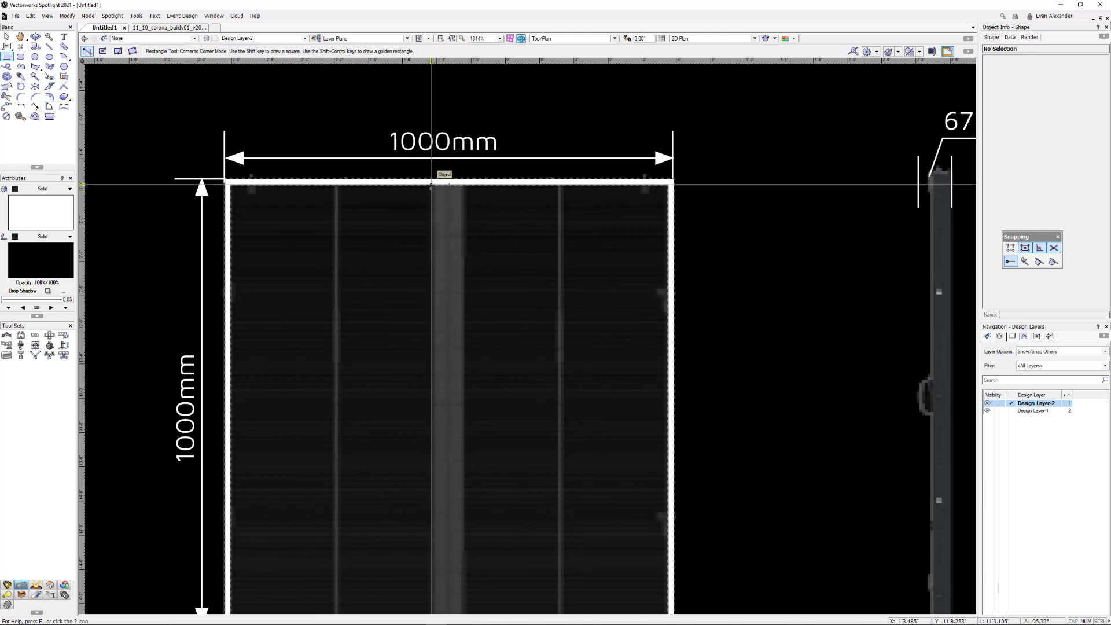
{"action": "middle_click_drag", "start_coordinate": [509, 389], "coordinate": [449, 236]}
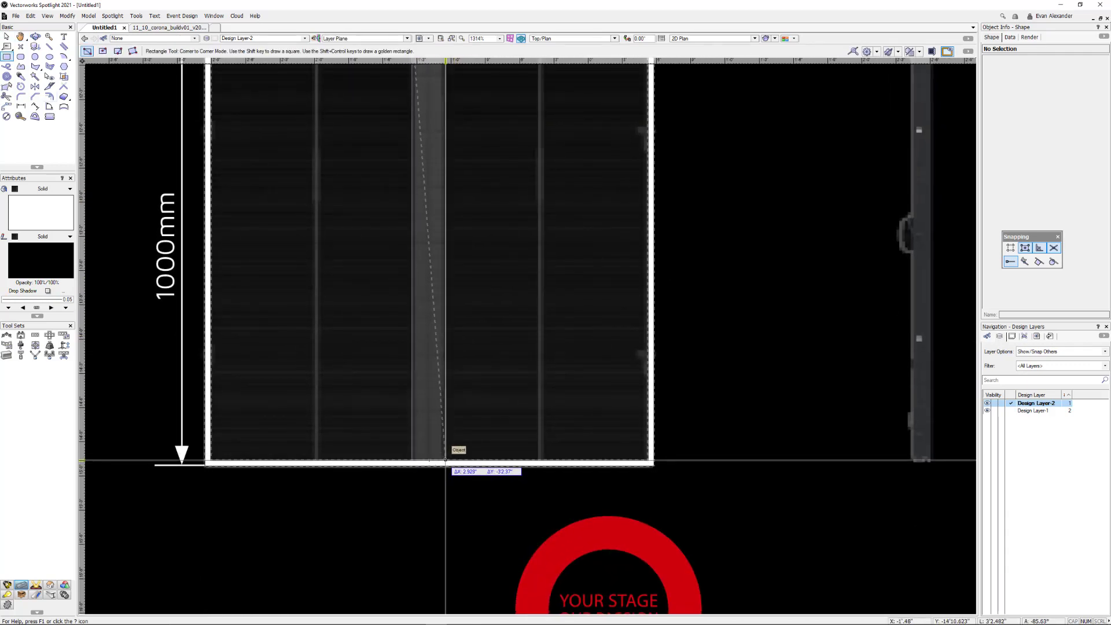
{"action": "left_click", "coordinate": [446, 461]}
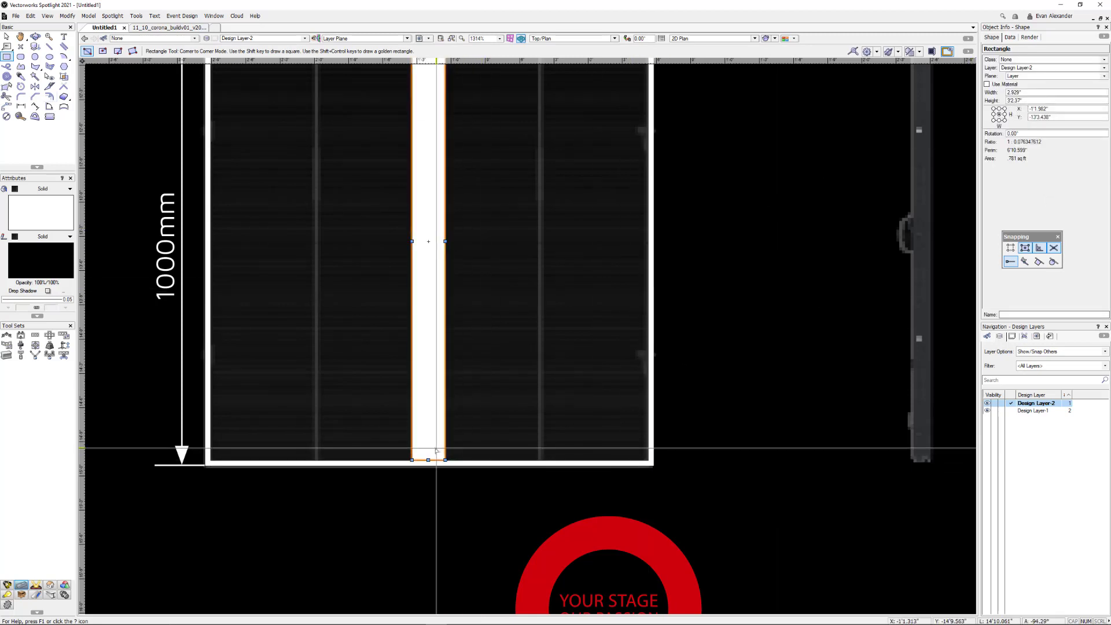
{"action": "key", "text": "x"}
Step: Align the central strip rectangle and the hollow frame by their centers, both vertically and horizontally
{"action": "middle_click_drag", "start_coordinate": [491, 330], "coordinate": [508, 389]}
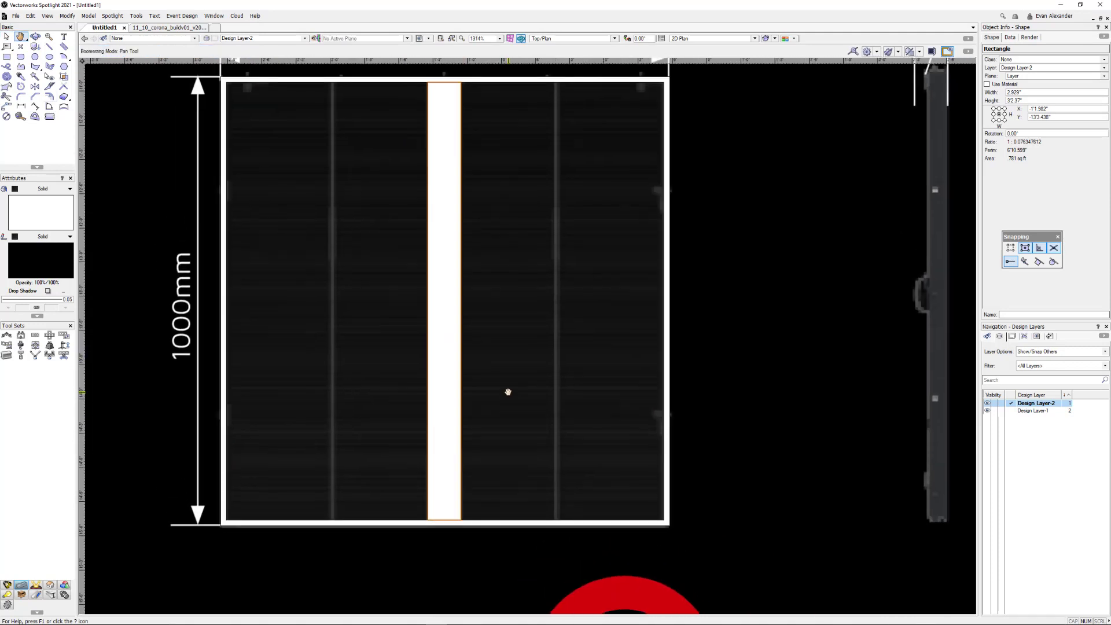
{"action": "scroll", "coordinate": [509, 390], "scroll_direction": "down", "scroll_amount": 2}
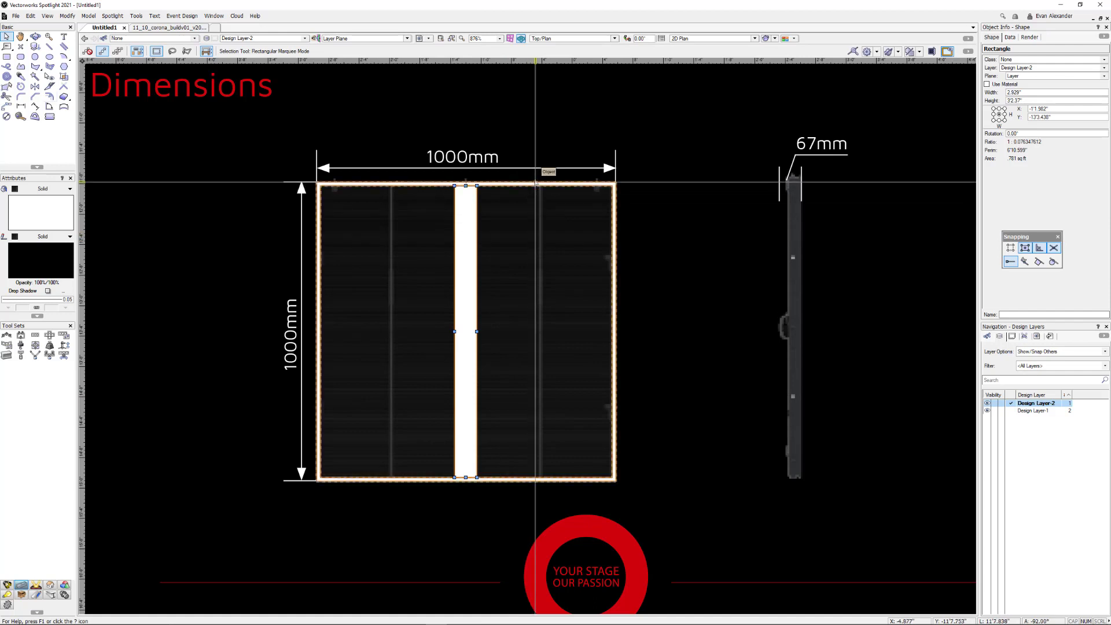
{"action": "left_click", "coordinate": [521, 224]}
{"action": "left_click", "coordinate": [467, 222], "text": "shift"}
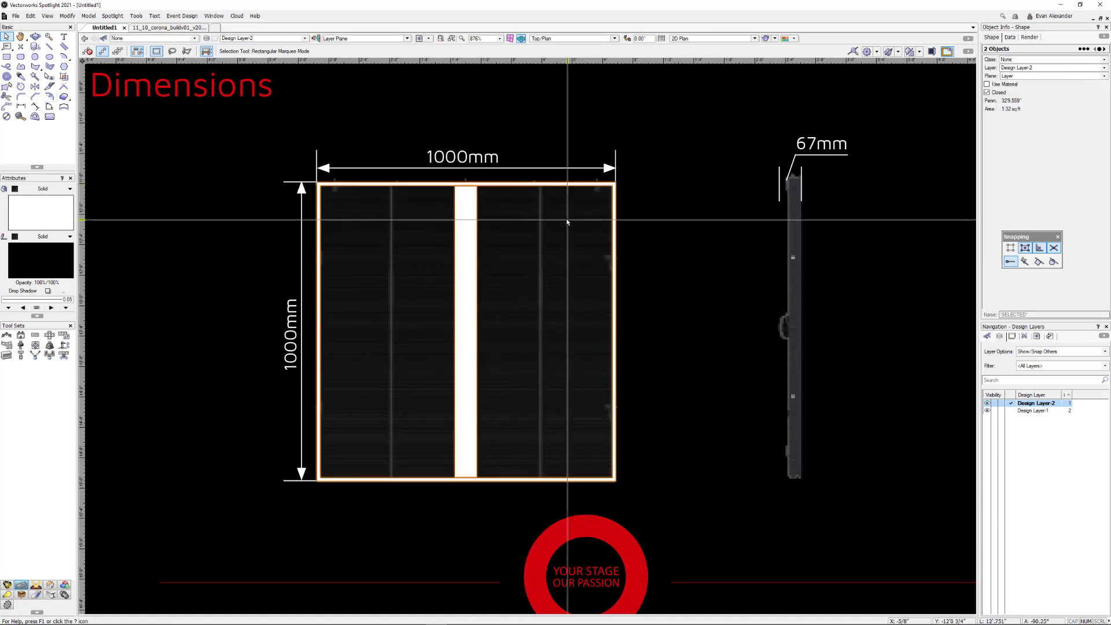
{"action": "key", "text": "ctrl+equal"}
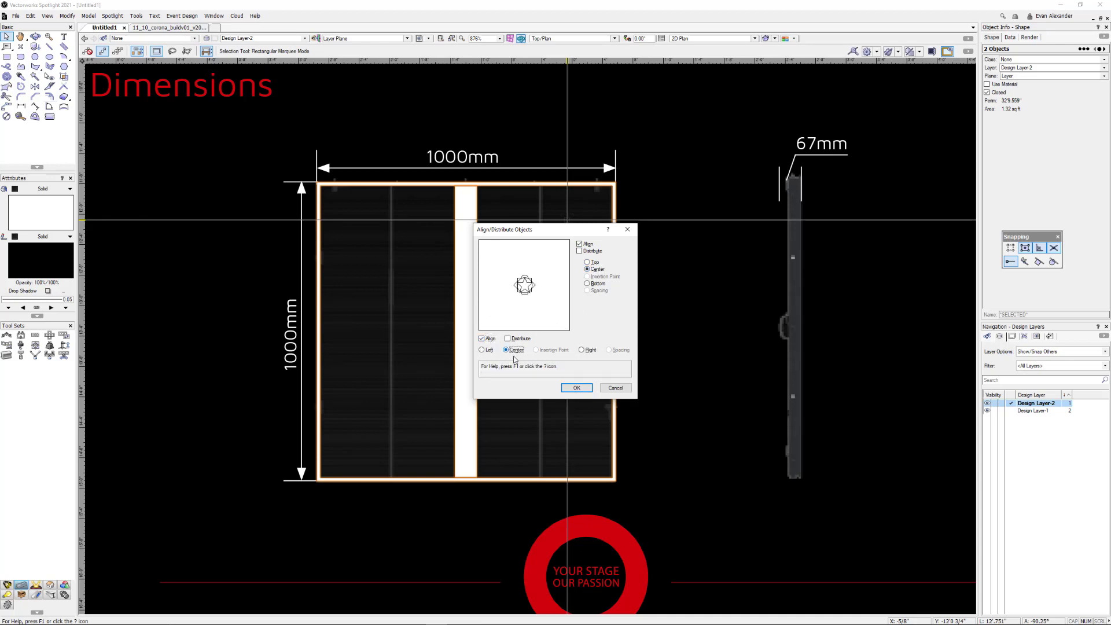
{"action": "left_click", "coordinate": [576, 388]}
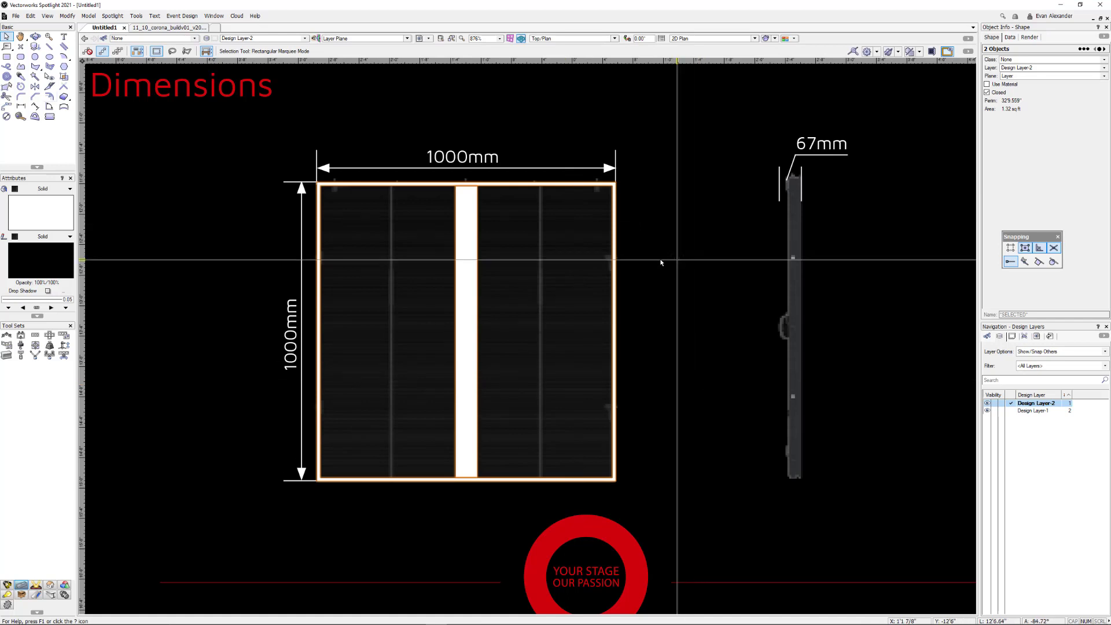
Step: Duplicate the central strip onto the thin divider to its right and narrow the copy to about 0.588" wide
{"action": "scroll", "coordinate": [562, 238], "scroll_direction": "up", "scroll_amount": 1}
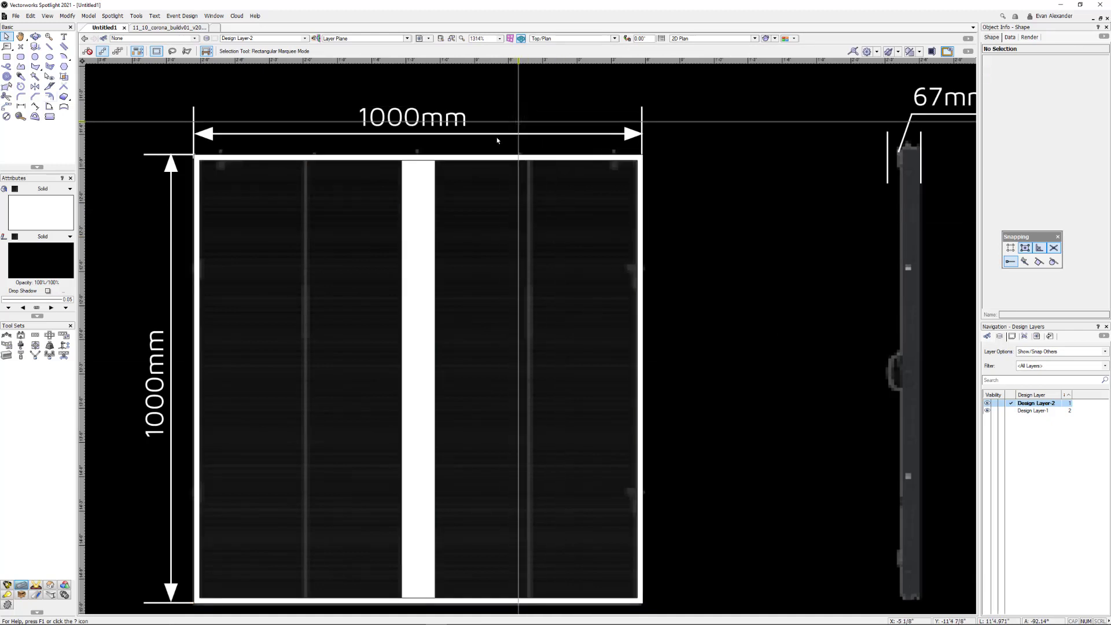
{"action": "left_click", "coordinate": [415, 192]}
{"action": "left_click_drag", "start_coordinate": [415, 192], "coordinate": [543, 218]}
{"action": "left_click_drag", "start_coordinate": [560, 379], "coordinate": [532, 379]}
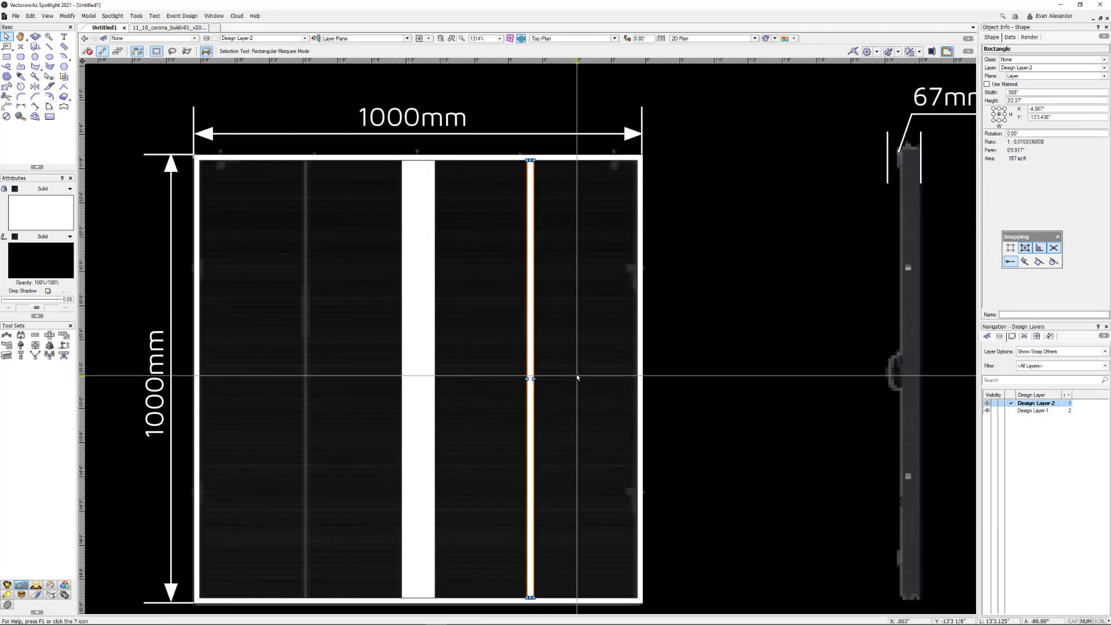
Step: Set the right divider strip's width to 0.35"
{"action": "scroll", "coordinate": [537, 326], "scroll_direction": "up", "scroll_amount": 2}
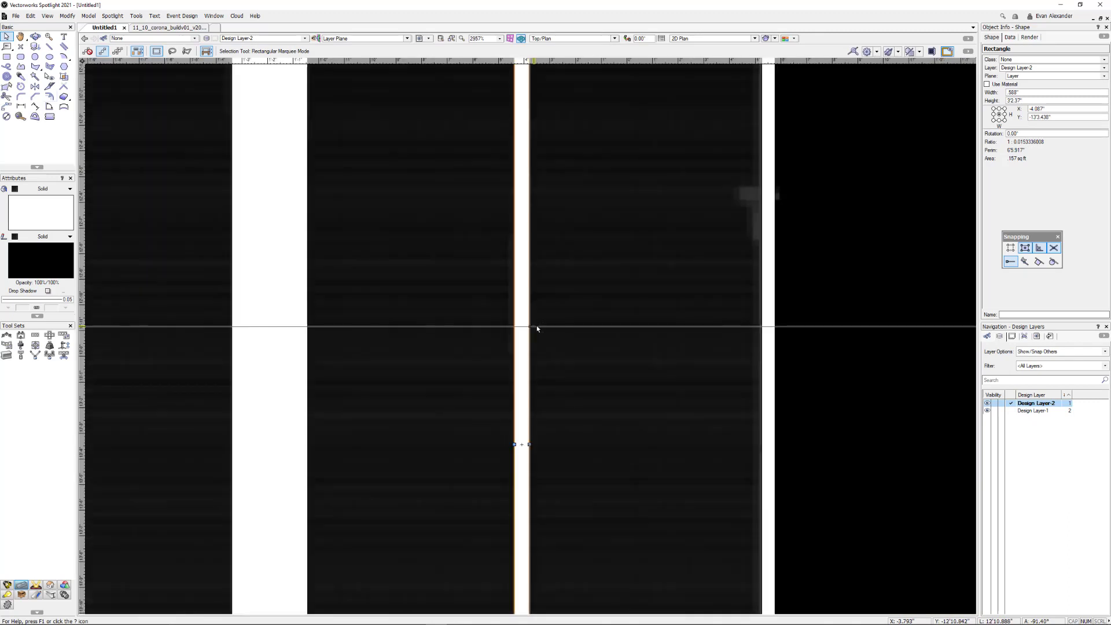
{"action": "scroll", "coordinate": [551, 330], "scroll_direction": "down", "scroll_amount": 2}
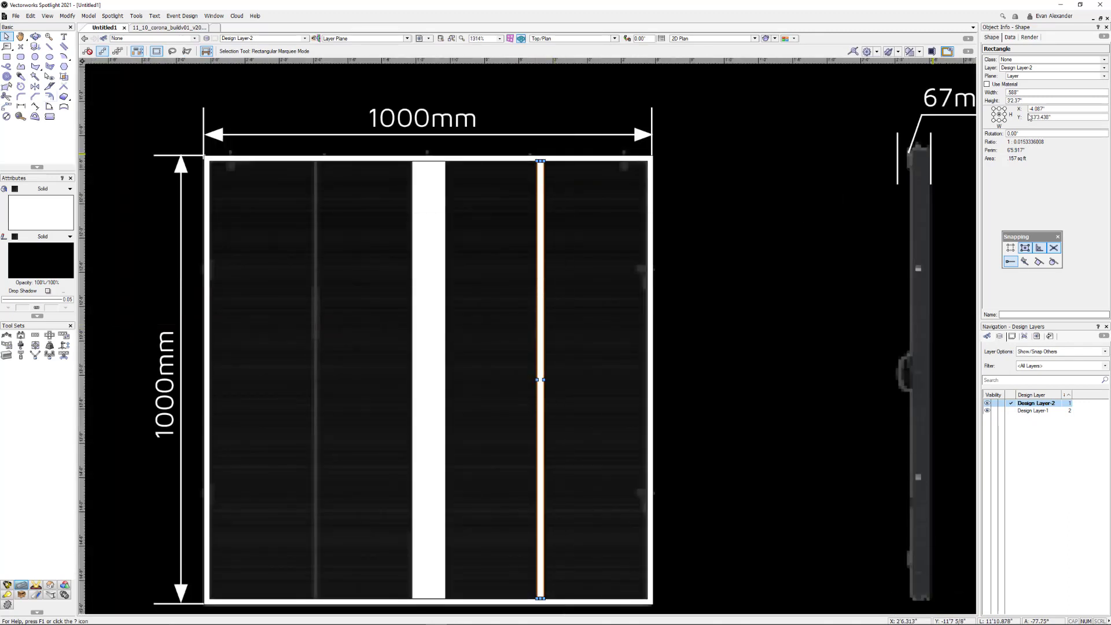
{"action": "scroll", "coordinate": [541, 178], "scroll_direction": "up", "scroll_amount": 3}
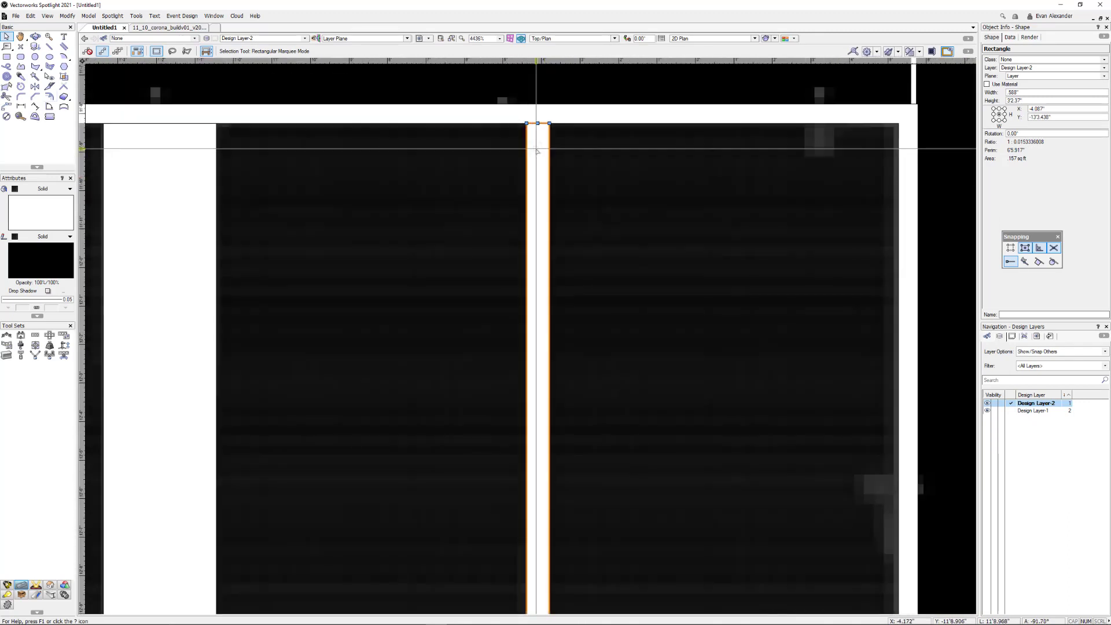
{"action": "left_click_drag", "start_coordinate": [578, 151], "coordinate": [577, 150]}
{"action": "key", "text": "ctrl+z"}
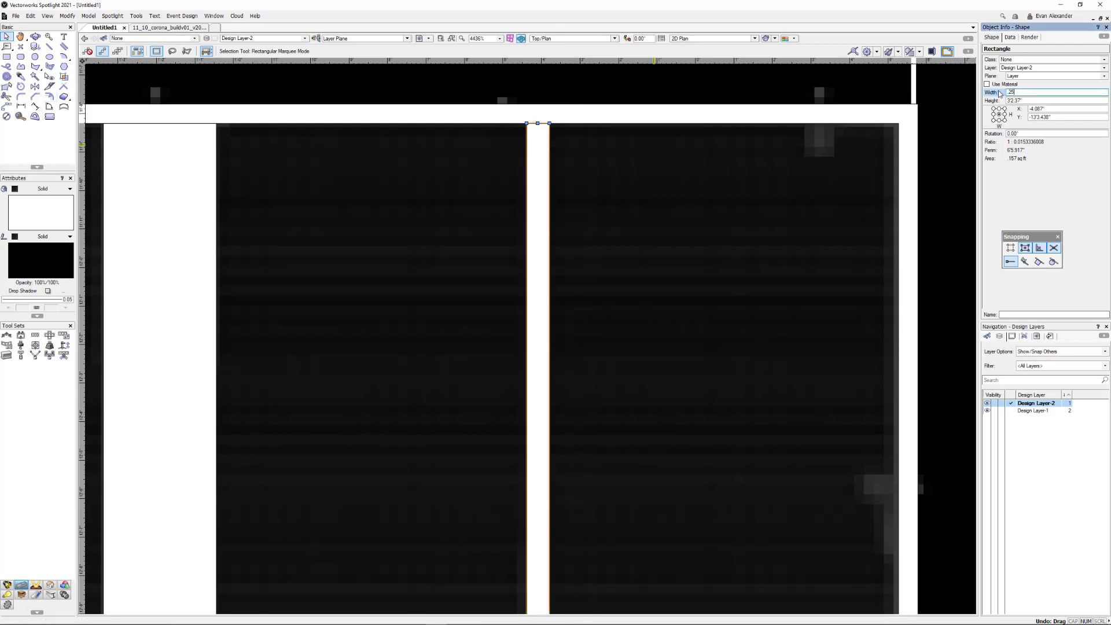
{"action": "key", "text": "Return"}
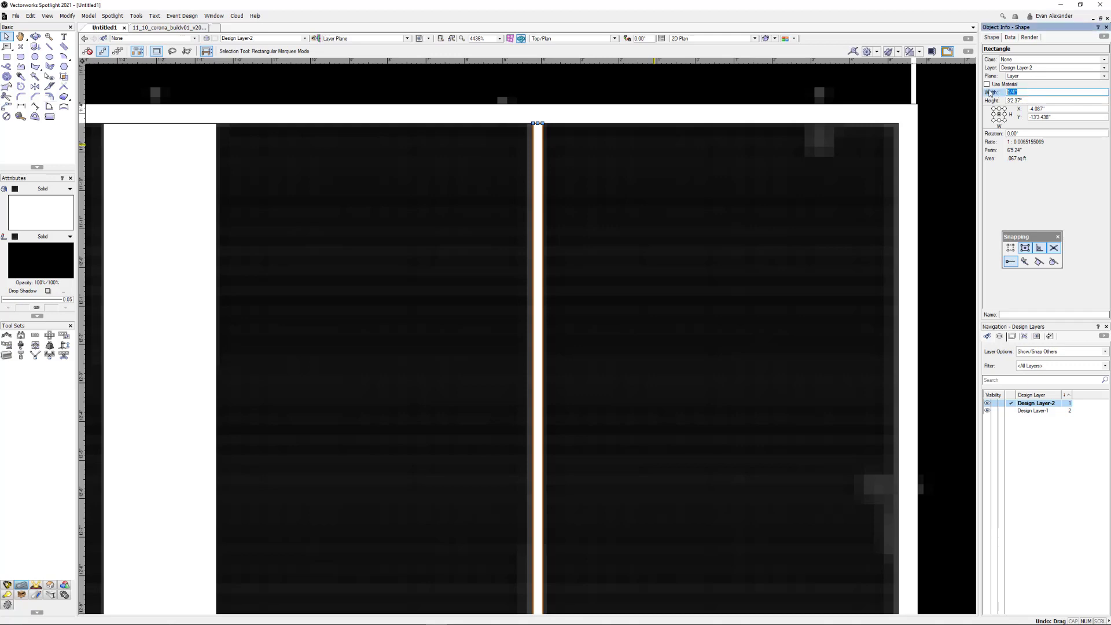
{"action": "key", "text": "Return"}
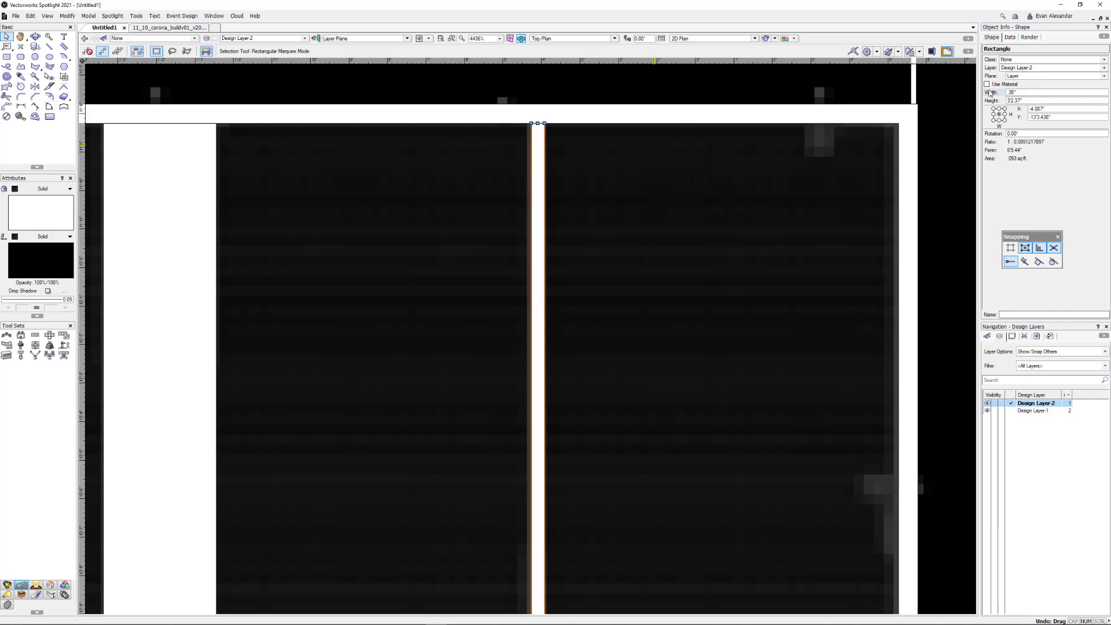
Step: Hide Design Layer-1, draw a 1'5.72" horizontal guide line from the central strip to the frame's right inner edge, and rotate it 90°
{"action": "scroll", "coordinate": [537, 104], "scroll_direction": "down", "scroll_amount": 3}
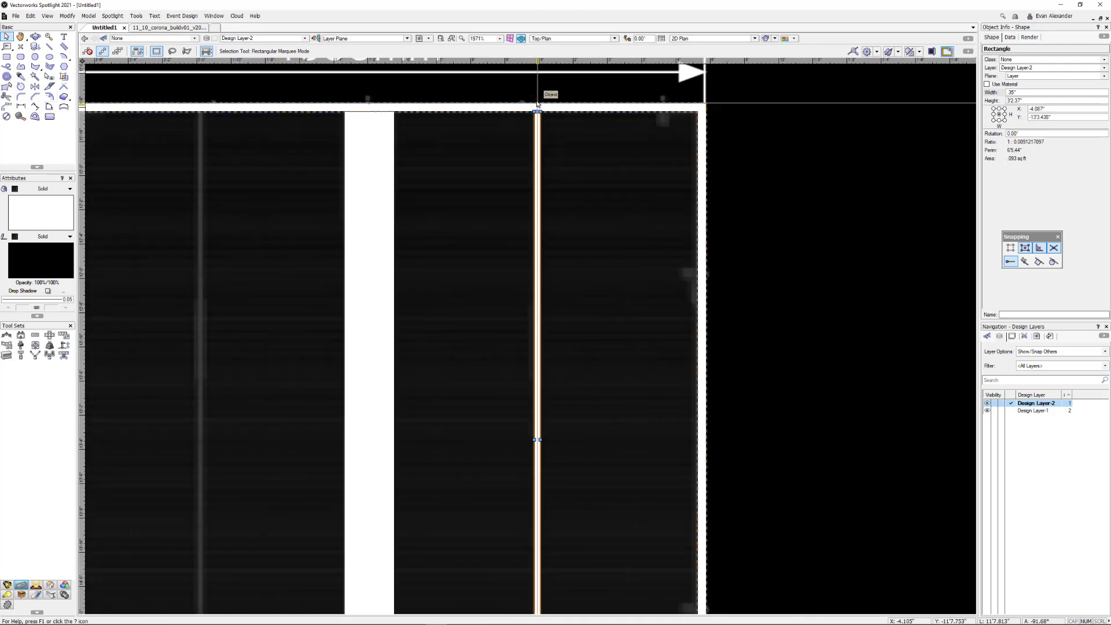
{"action": "middle_click_drag", "start_coordinate": [535, 156], "coordinate": [480, 199]}
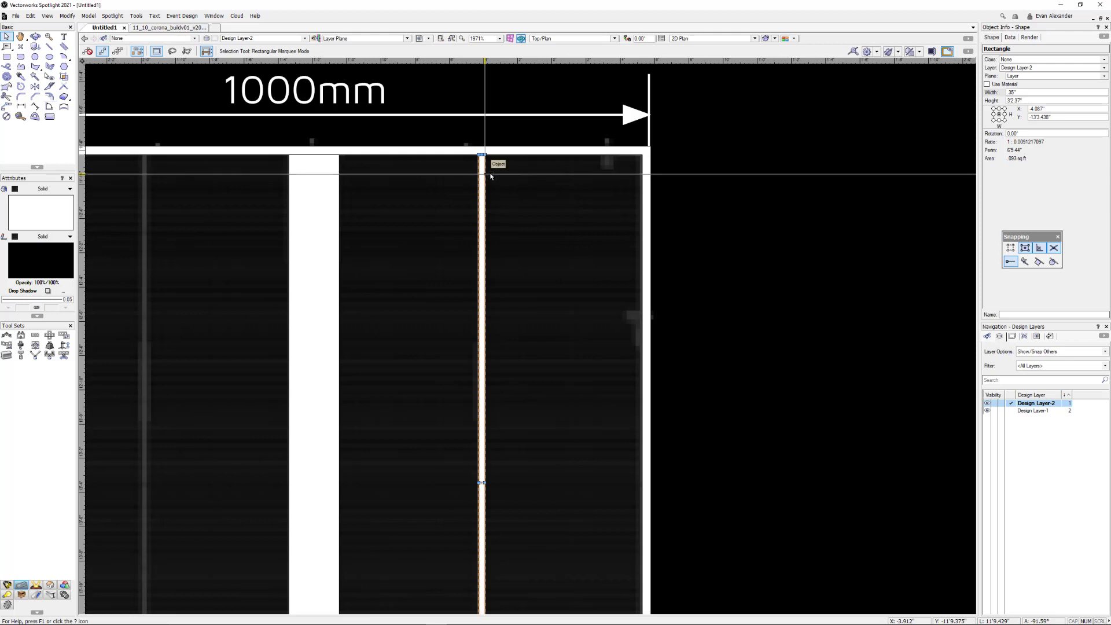
{"action": "key", "text": "2"}
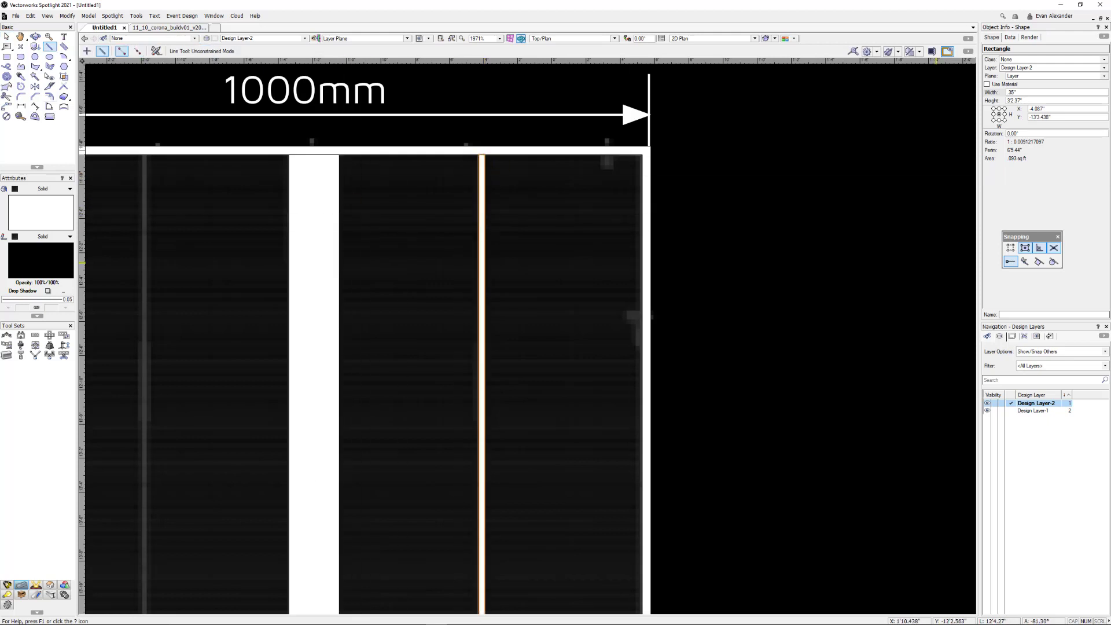
{"action": "left_click", "coordinate": [993, 412]}
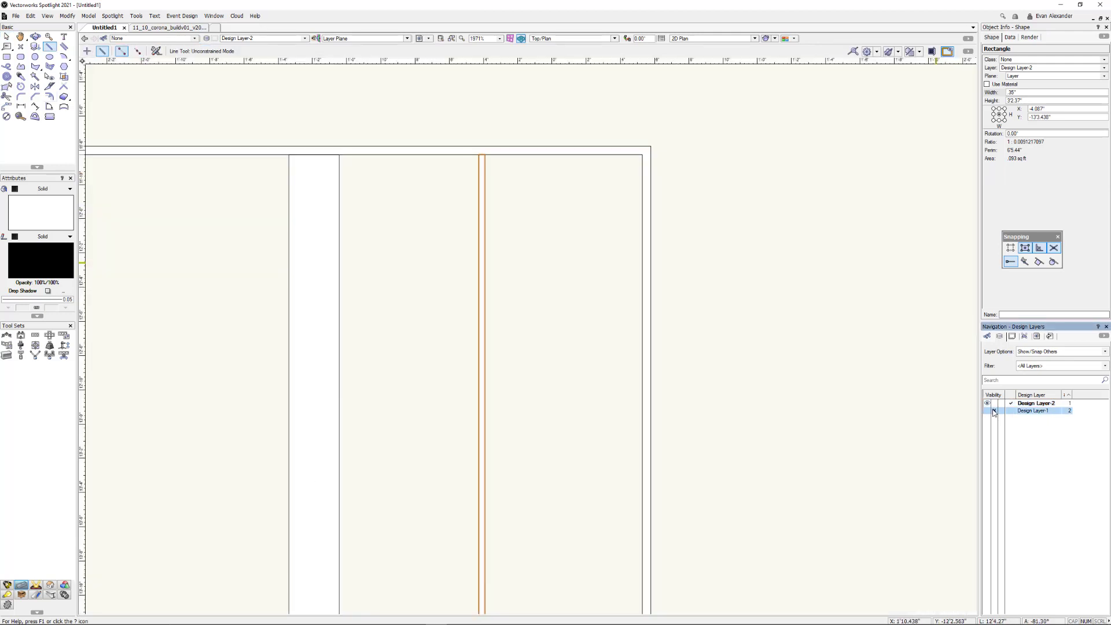
{"action": "left_click", "coordinate": [341, 221]}
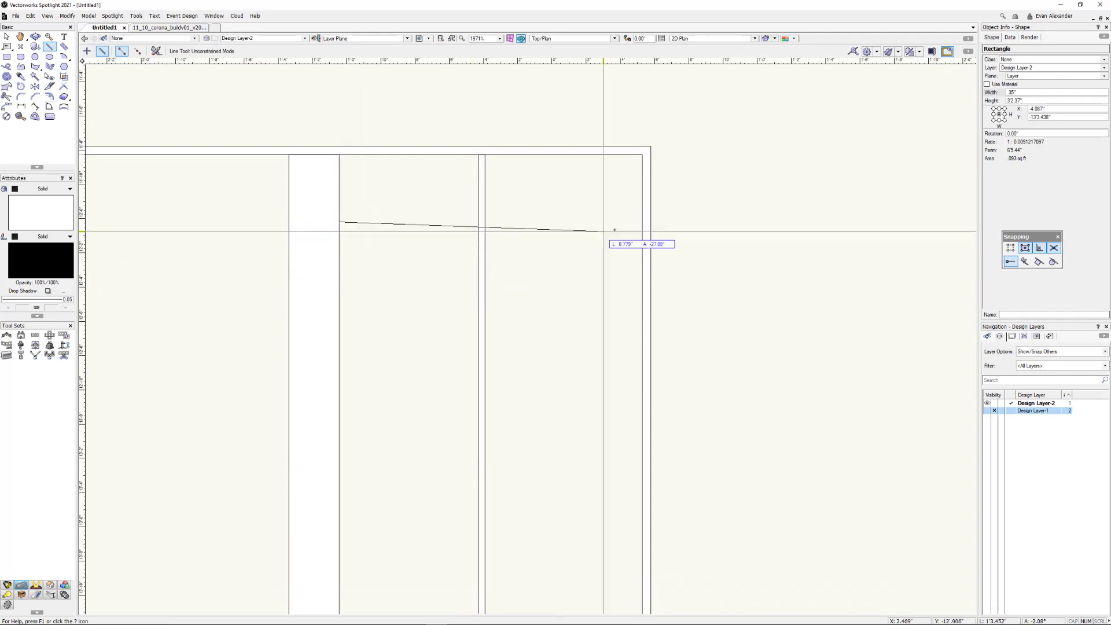
{"action": "left_click", "coordinate": [641, 222]}
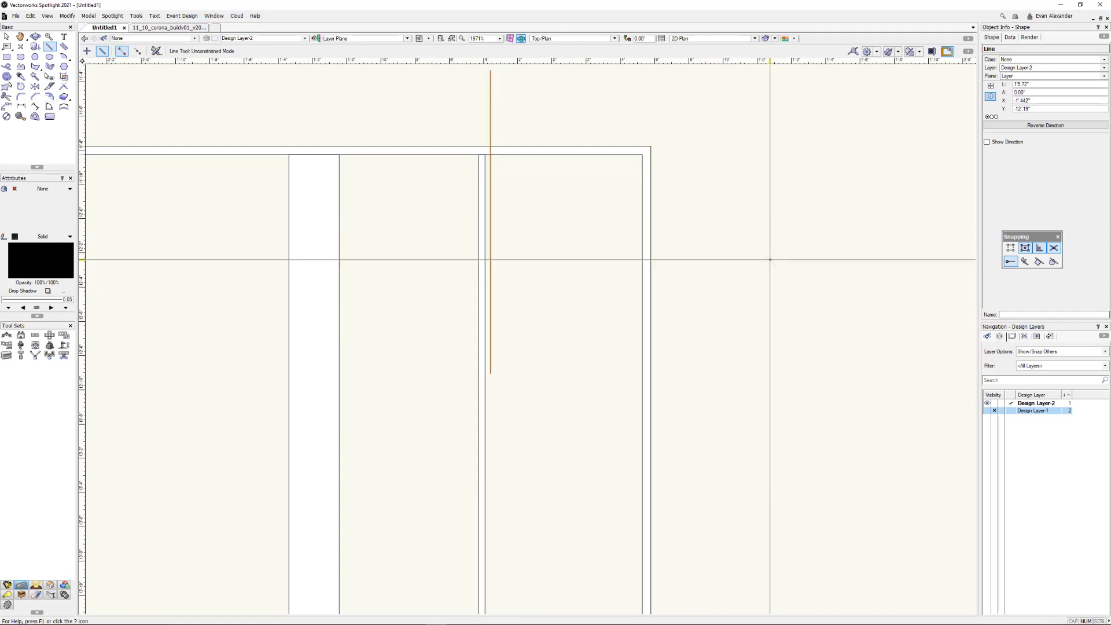
{"action": "key", "text": "x"}
Step: Move the right divider strip so its top midpoint sits on the guide line at the frame's upper inner edge, and delete the line
{"action": "scroll", "coordinate": [468, 232], "scroll_direction": "up", "scroll_amount": 6}
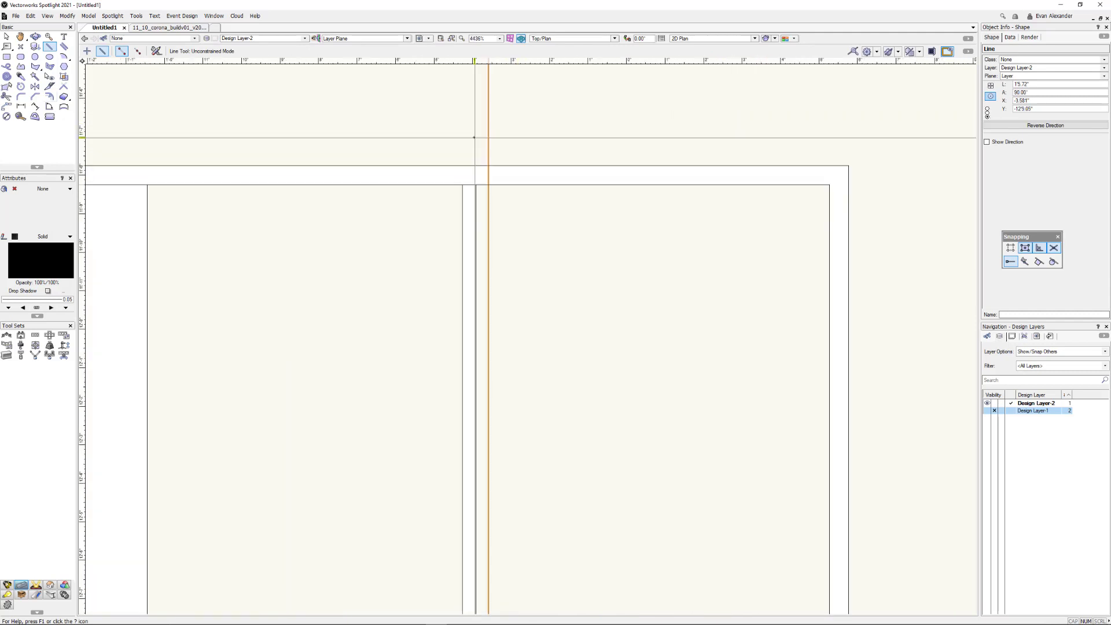
{"action": "left_click_drag", "start_coordinate": [464, 245], "coordinate": [461, 280]}
{"action": "left_click", "coordinate": [90, 52]}
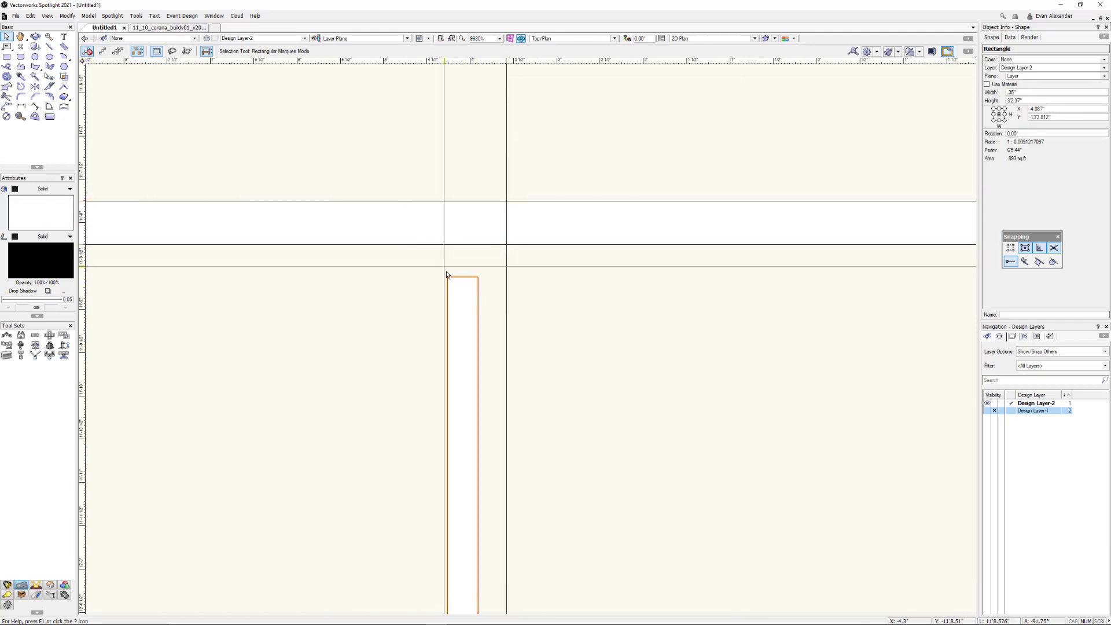
{"action": "left_click_drag", "start_coordinate": [463, 276], "coordinate": [509, 244]}
{"action": "scroll", "coordinate": [560, 252], "scroll_direction": "down", "scroll_amount": 4}
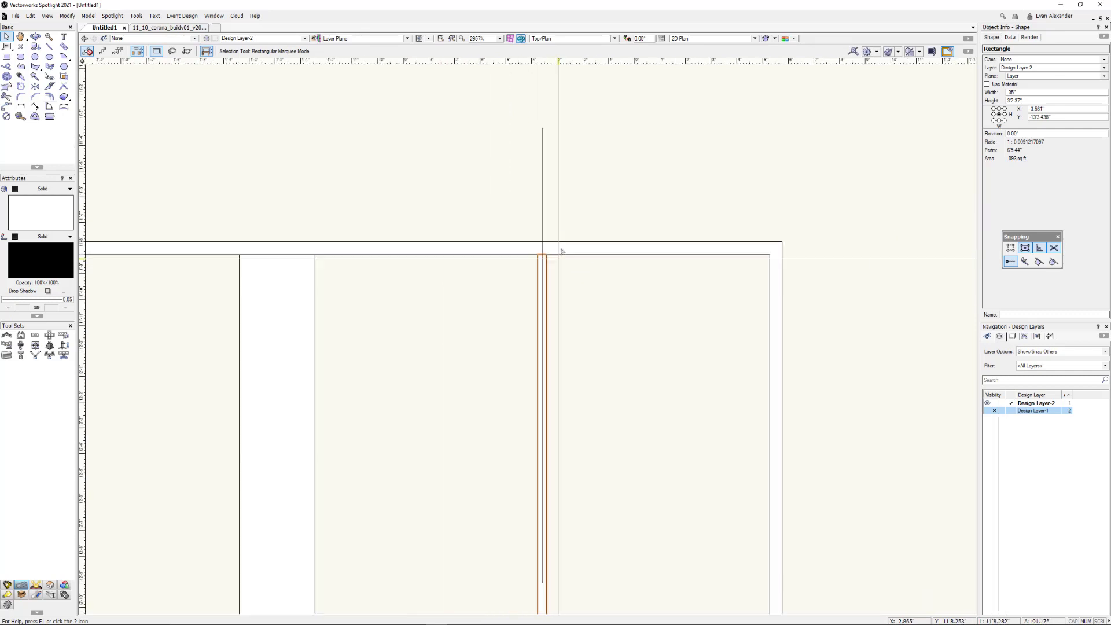
{"action": "left_click", "coordinate": [545, 202]}
{"action": "scroll", "coordinate": [545, 203], "scroll_direction": "down", "scroll_amount": 4}
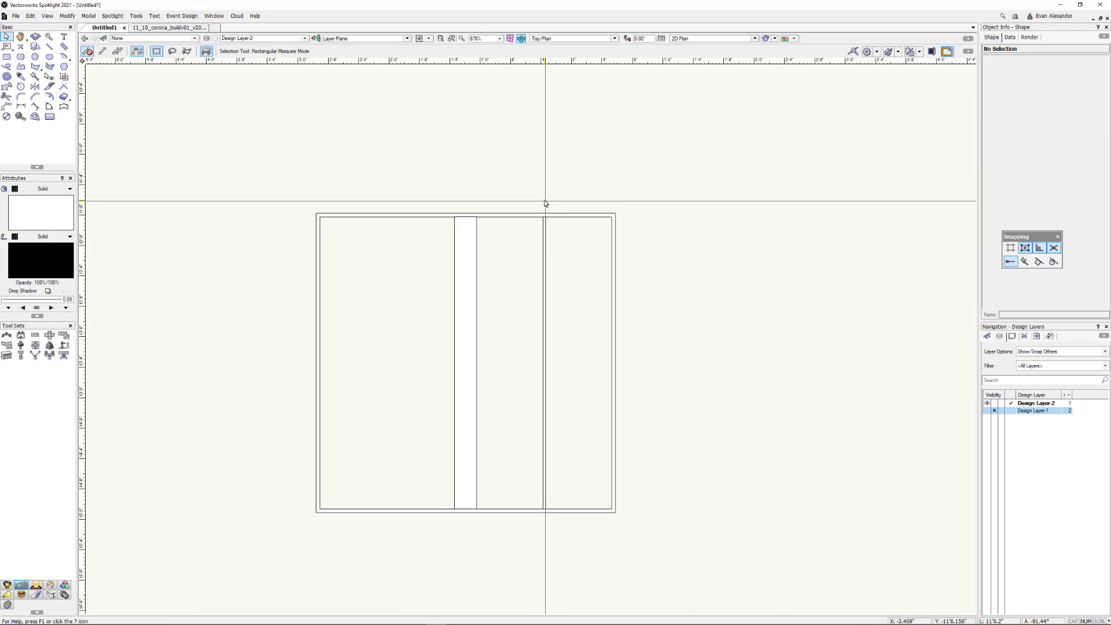
Step: Mirror a duplicate of the right divider strip across the central strip's vertical center axis
{"action": "left_click", "coordinate": [582, 243]}
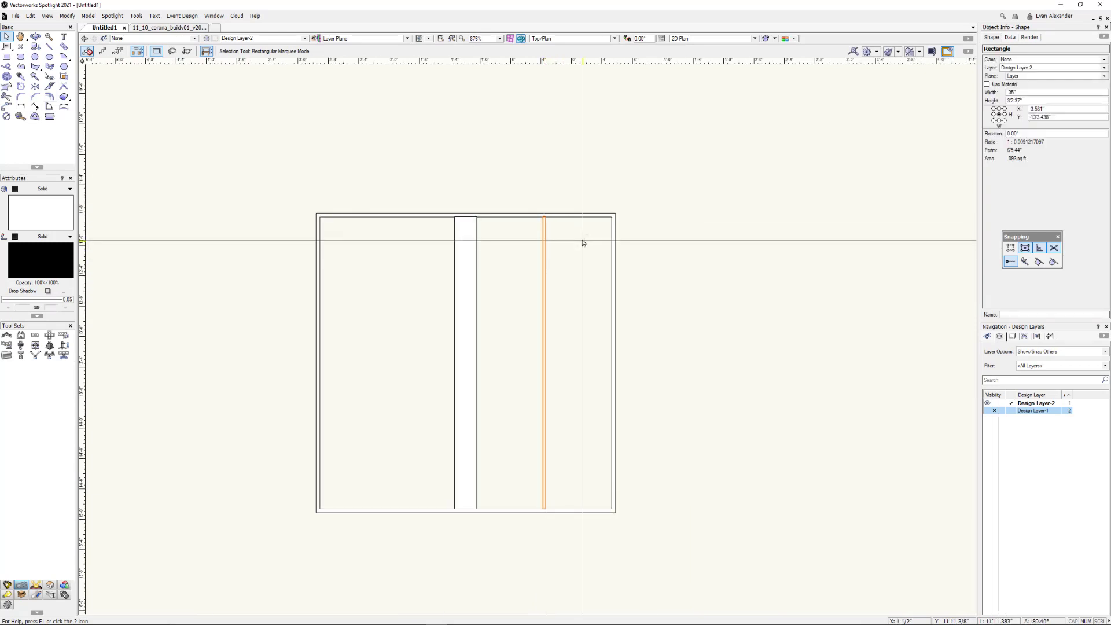
{"action": "key", "text": "7"}
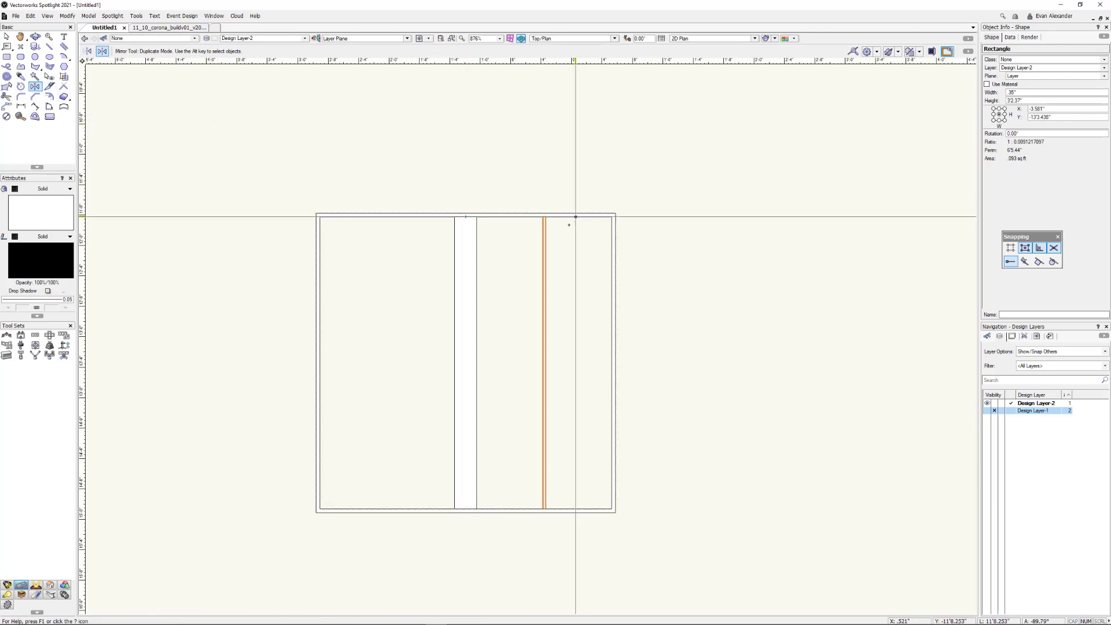
{"action": "left_click", "coordinate": [466, 215]}
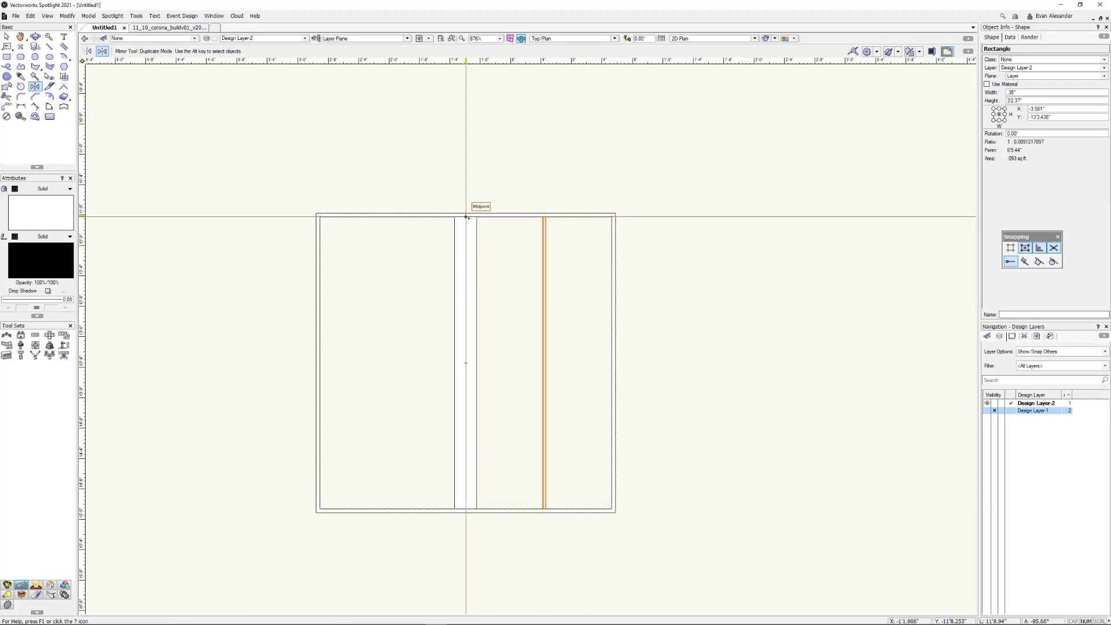
{"action": "left_click", "coordinate": [465, 159]}
{"action": "key", "text": "x"}
{"action": "scroll", "coordinate": [692, 274], "scroll_direction": "down", "scroll_amount": 1}
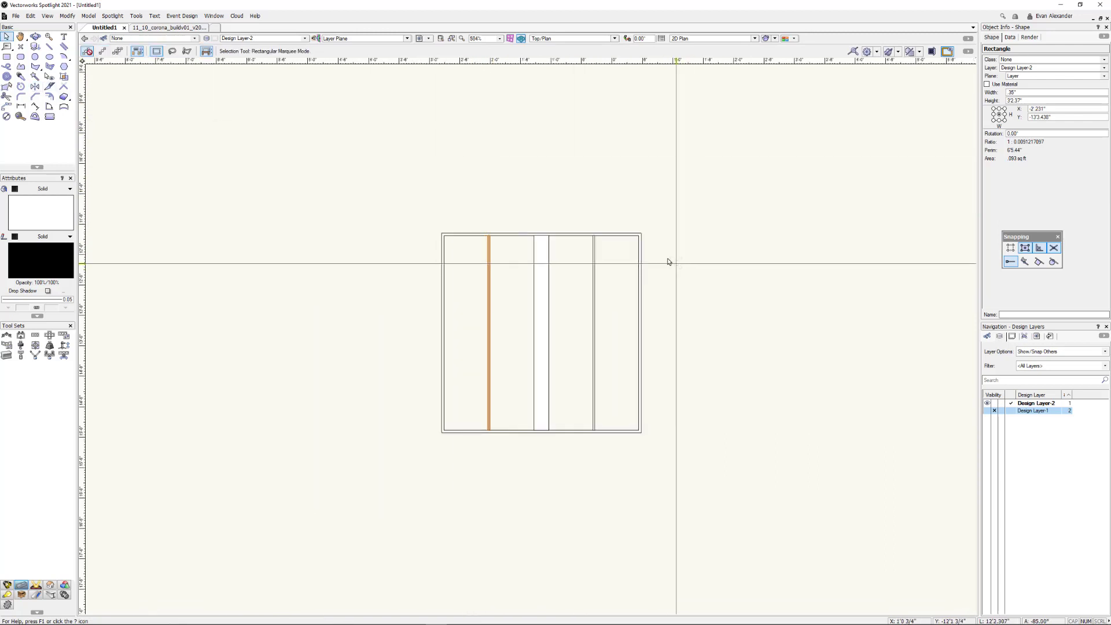
Step: Show Design Layer-1 again to compare the divider strips with the PDF, and examine the pixel pitch in its specification table
{"action": "left_click", "coordinate": [668, 278]}
{"action": "scroll", "coordinate": [666, 278], "scroll_direction": "up", "scroll_amount": 2}
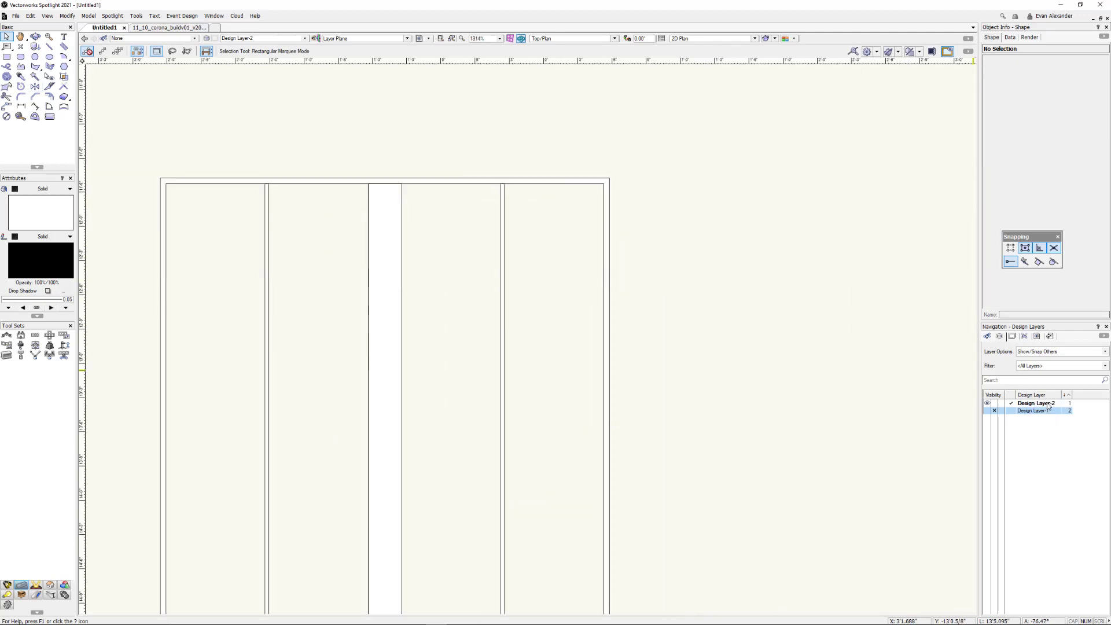
{"action": "left_click", "coordinate": [1001, 411]}
{"action": "left_click", "coordinate": [987, 411]}
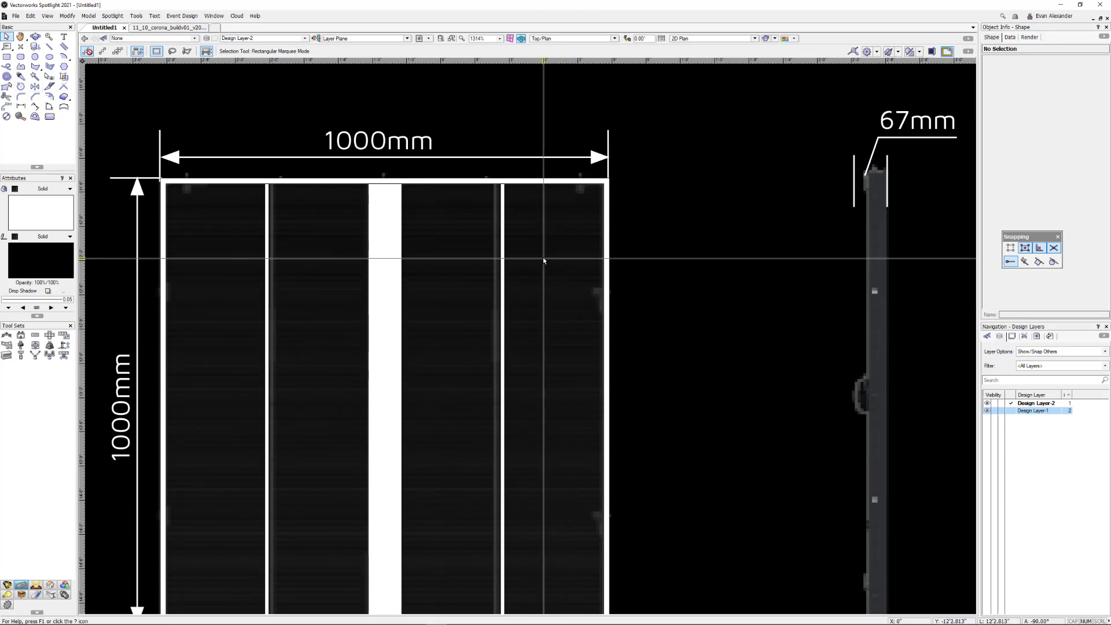
{"action": "scroll", "coordinate": [543, 259], "scroll_direction": "down", "scroll_amount": 2}
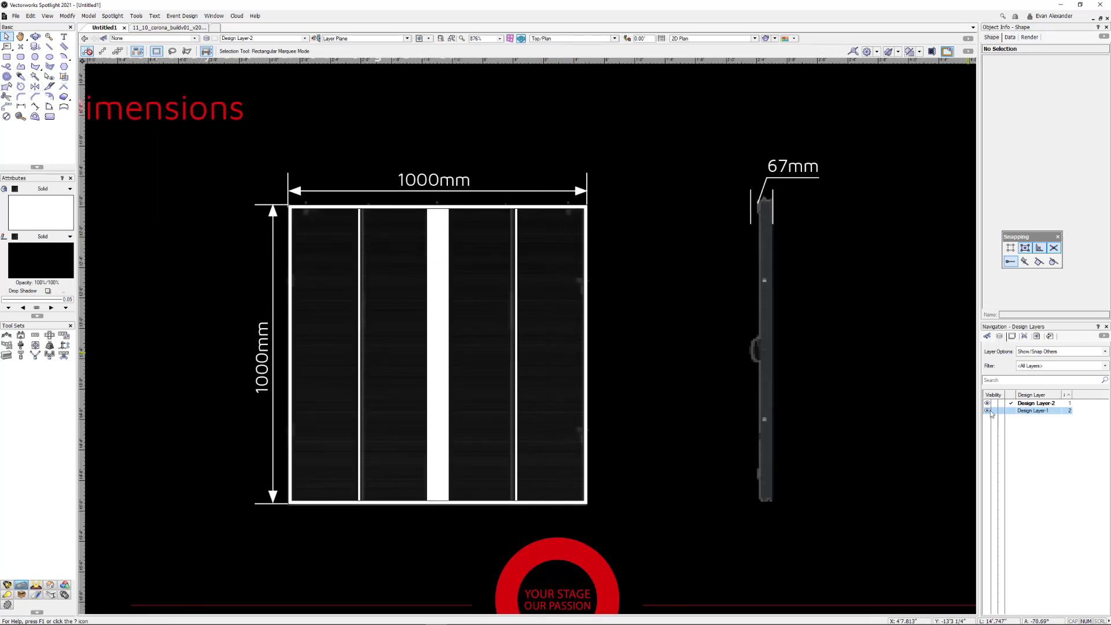
{"action": "scroll", "coordinate": [754, 377], "scroll_direction": "down", "scroll_amount": 3}
{"action": "middle_click_drag", "start_coordinate": [771, 211], "coordinate": [692, 355]}
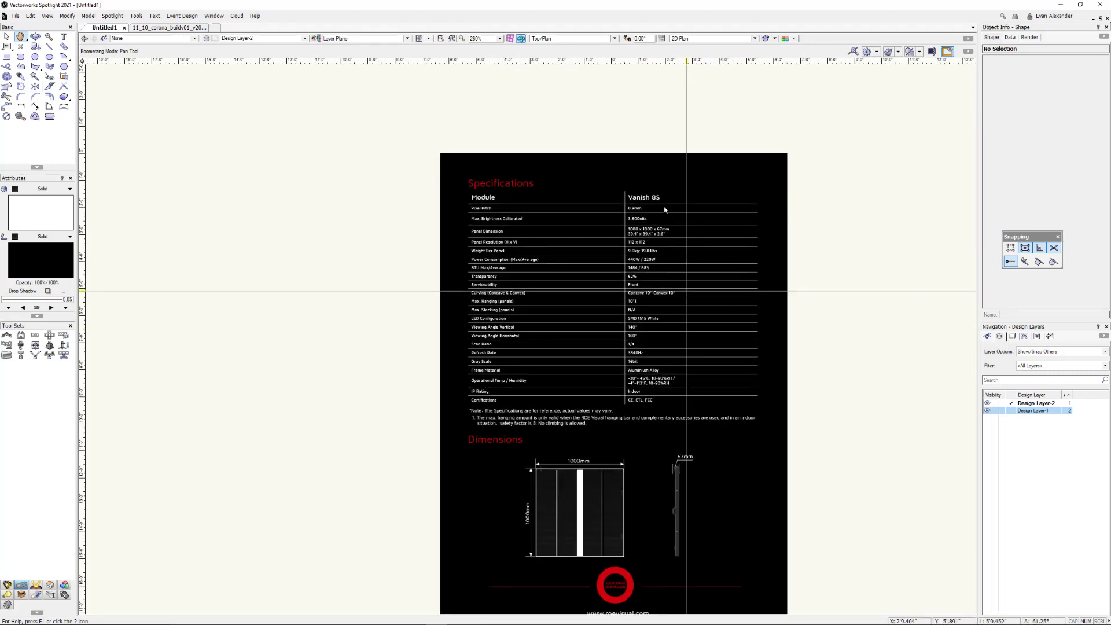
{"action": "scroll", "coordinate": [664, 210], "scroll_direction": "up", "scroll_amount": 3}
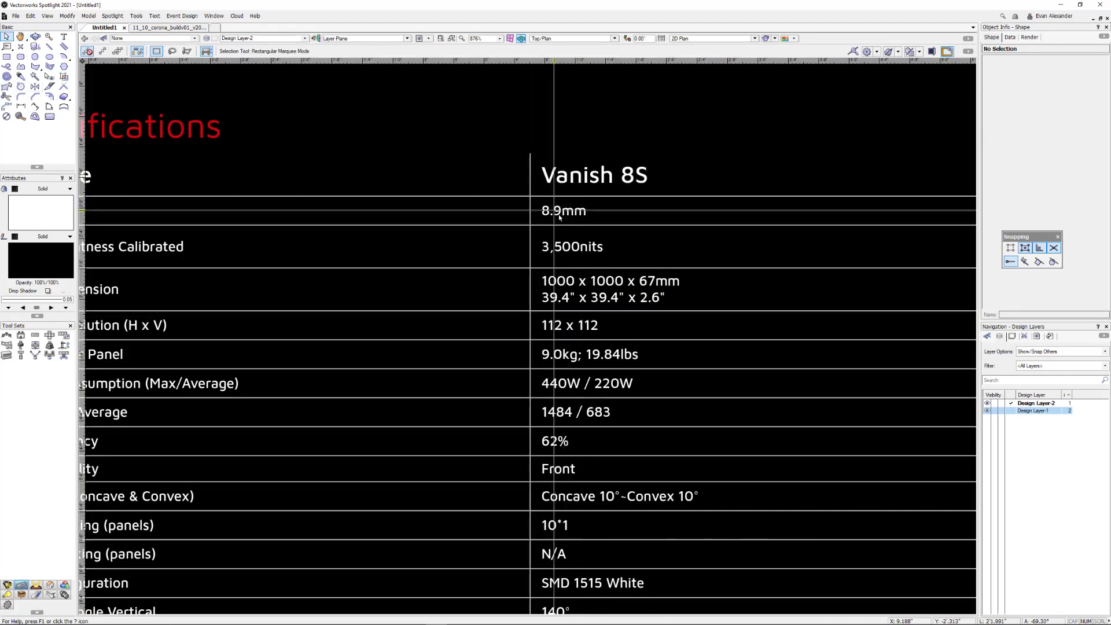
{"action": "middle_click_drag", "start_coordinate": [585, 208], "coordinate": [724, 199]}
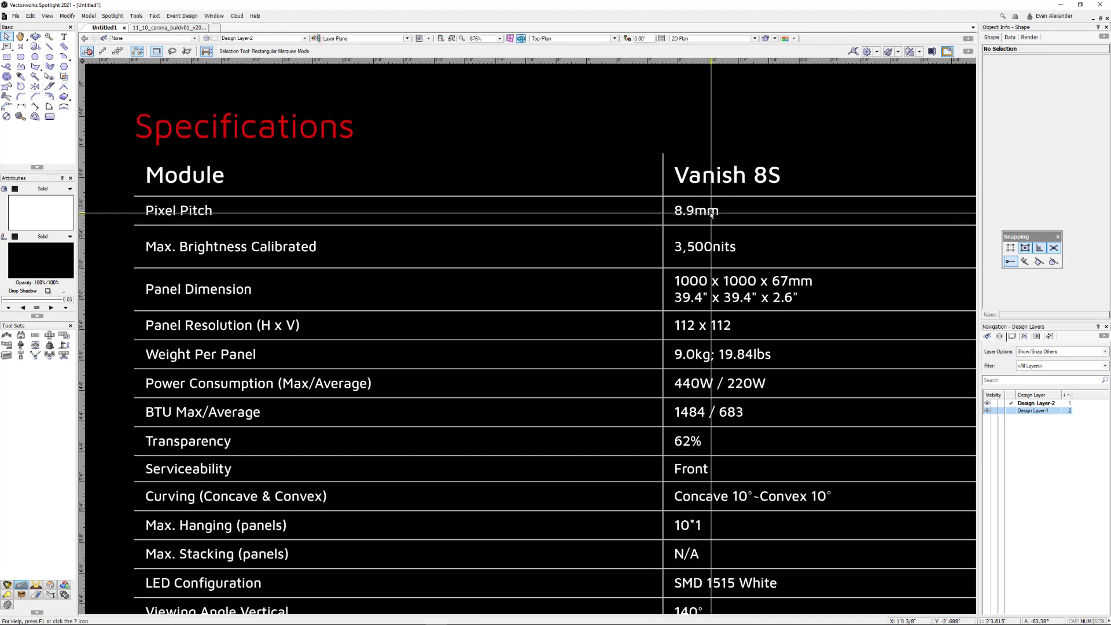
{"action": "scroll", "coordinate": [711, 213], "scroll_direction": "down", "scroll_amount": 3}
{"action": "middle_click_drag", "start_coordinate": [716, 234], "coordinate": [604, 167]}
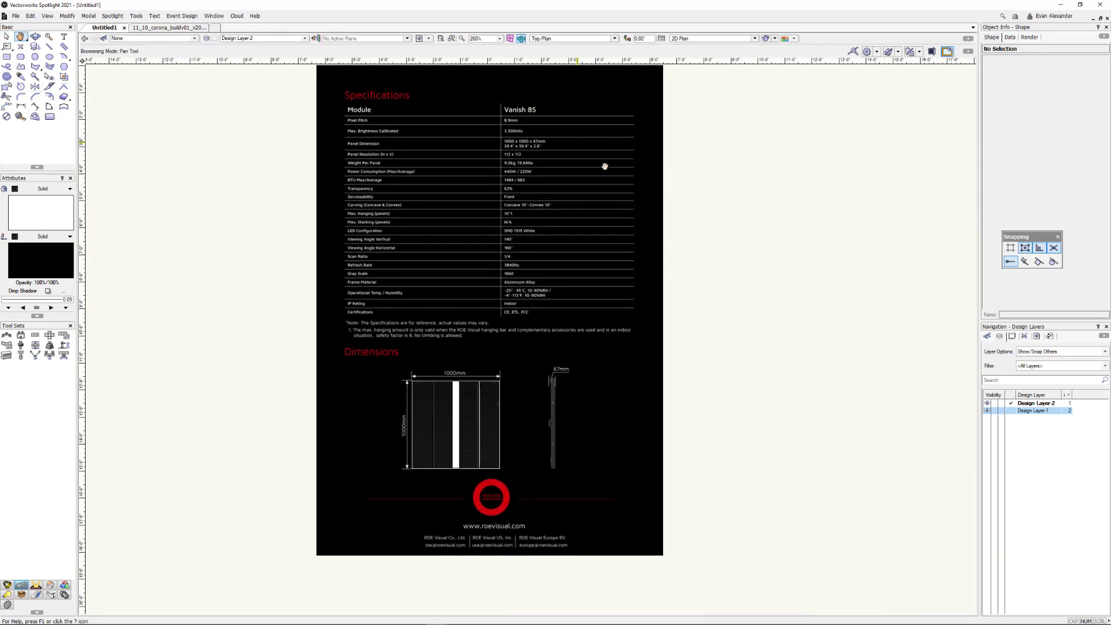
Step: Hide Design Layer-1, duplicate the right divider strip, and rotate the copy 90° to lie horizontally
{"action": "left_click", "coordinate": [995, 410]}
{"action": "scroll", "coordinate": [457, 394], "scroll_direction": "up", "scroll_amount": 4}
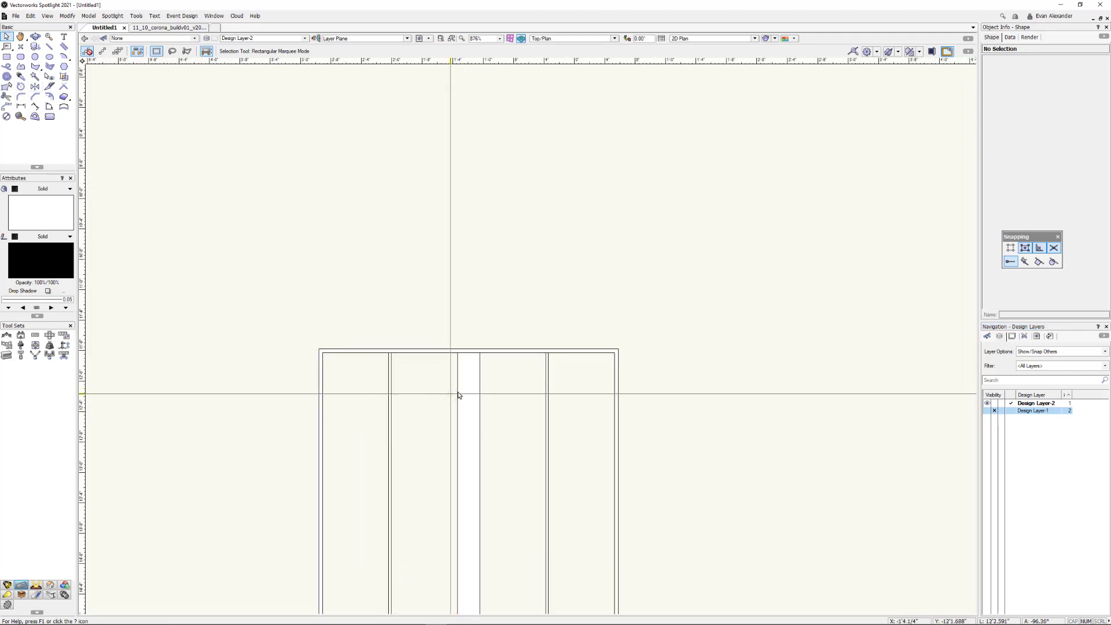
{"action": "middle_click_drag", "start_coordinate": [458, 395], "coordinate": [462, 324]}
{"action": "left_click", "coordinate": [550, 309]}
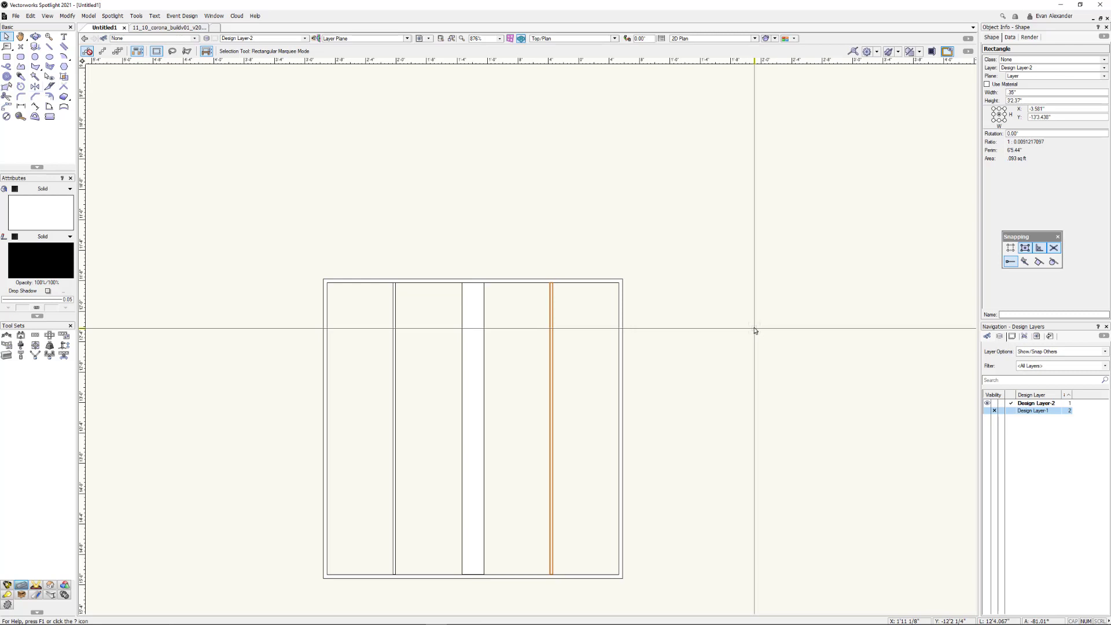
{"action": "key", "text": "ctrl+l"}
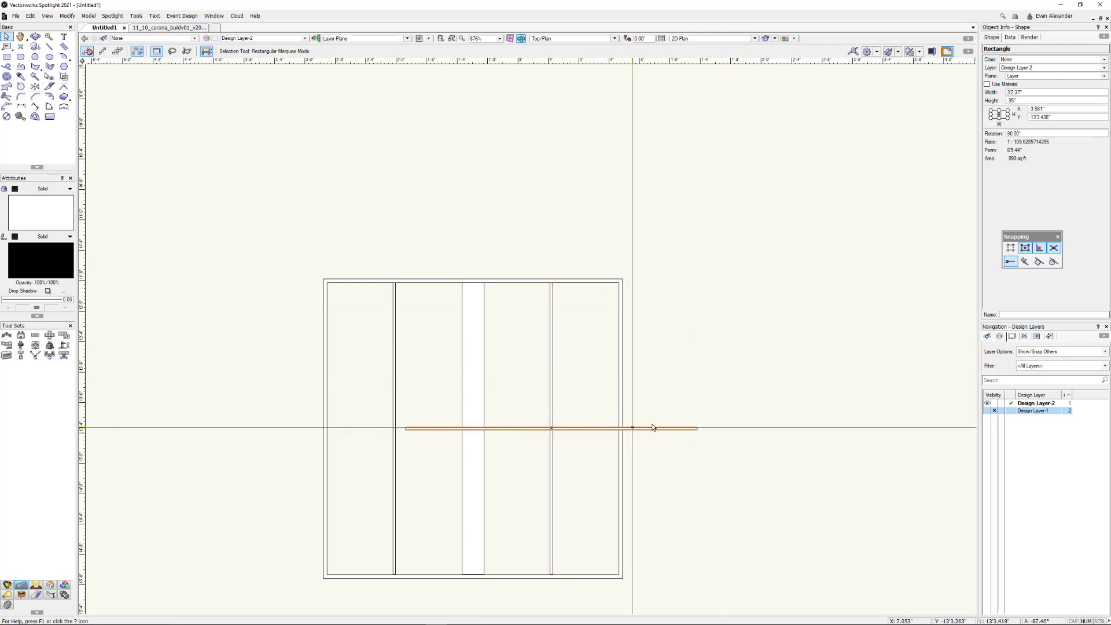
Step: Fit the horizontal strip between the frame's inner sides, centered horizontally, with its end midpoint on the upper-right inner corner
{"action": "scroll", "coordinate": [693, 455], "scroll_direction": "up", "scroll_amount": 2}
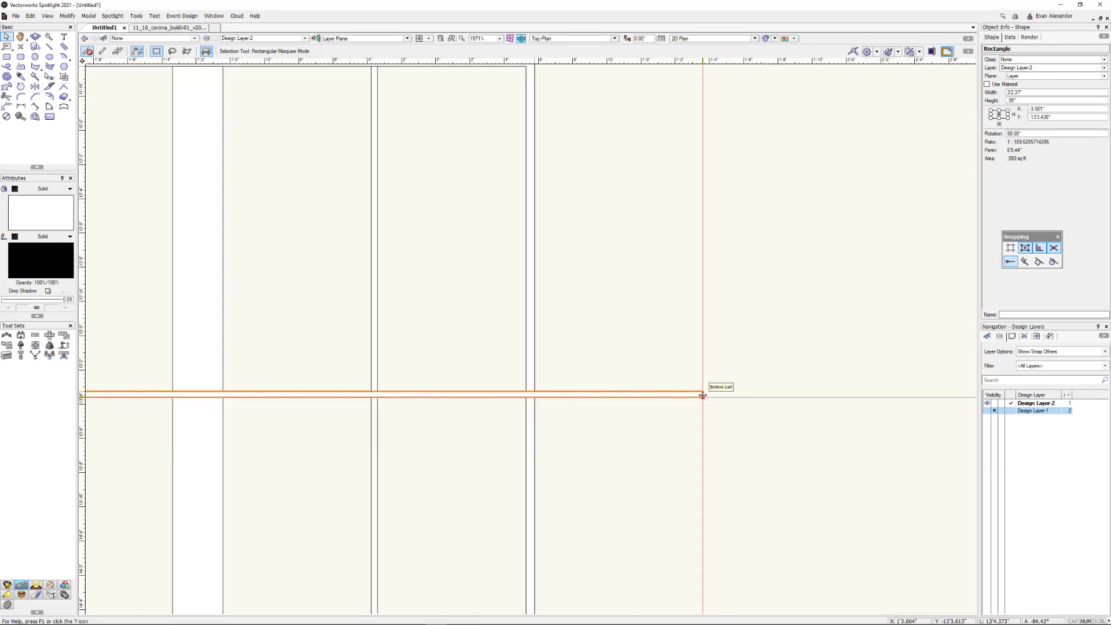
{"action": "left_click_drag", "start_coordinate": [702, 396], "coordinate": [566, 298]}
{"action": "scroll", "coordinate": [610, 400], "scroll_direction": "down", "scroll_amount": 3}
{"action": "scroll", "coordinate": [580, 287], "scroll_direction": "up", "scroll_amount": 8}
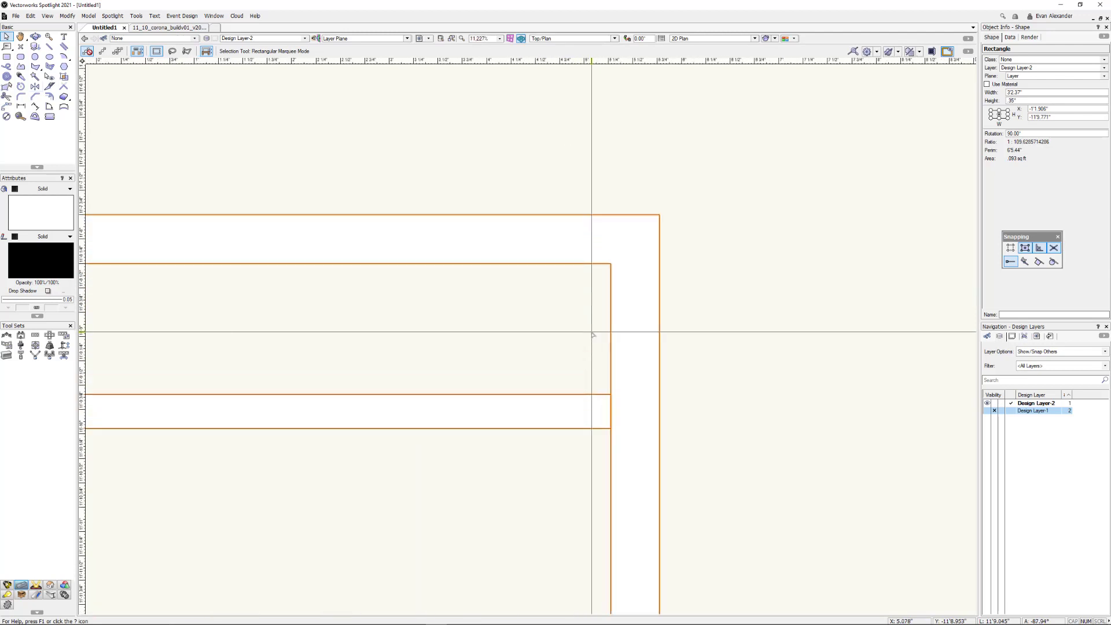
{"action": "left_click_drag", "start_coordinate": [610, 404], "coordinate": [615, 264]}
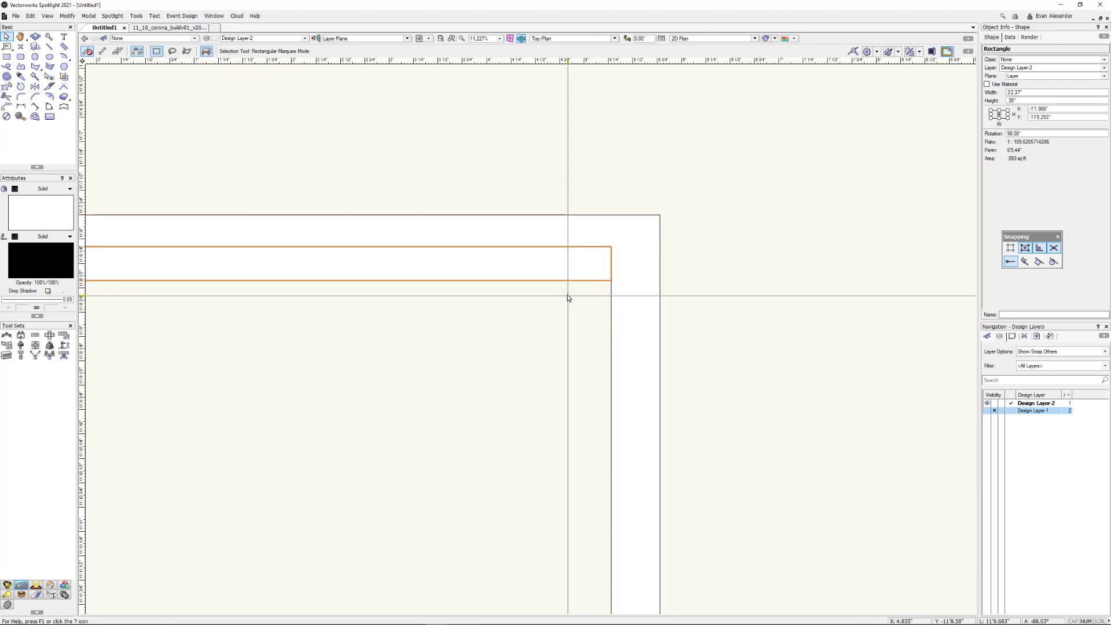
Step: Move the horizontal strip down inside the frame with a Y offset of -8.9 mm
{"action": "scroll", "coordinate": [523, 296], "scroll_direction": "down", "scroll_amount": 1}
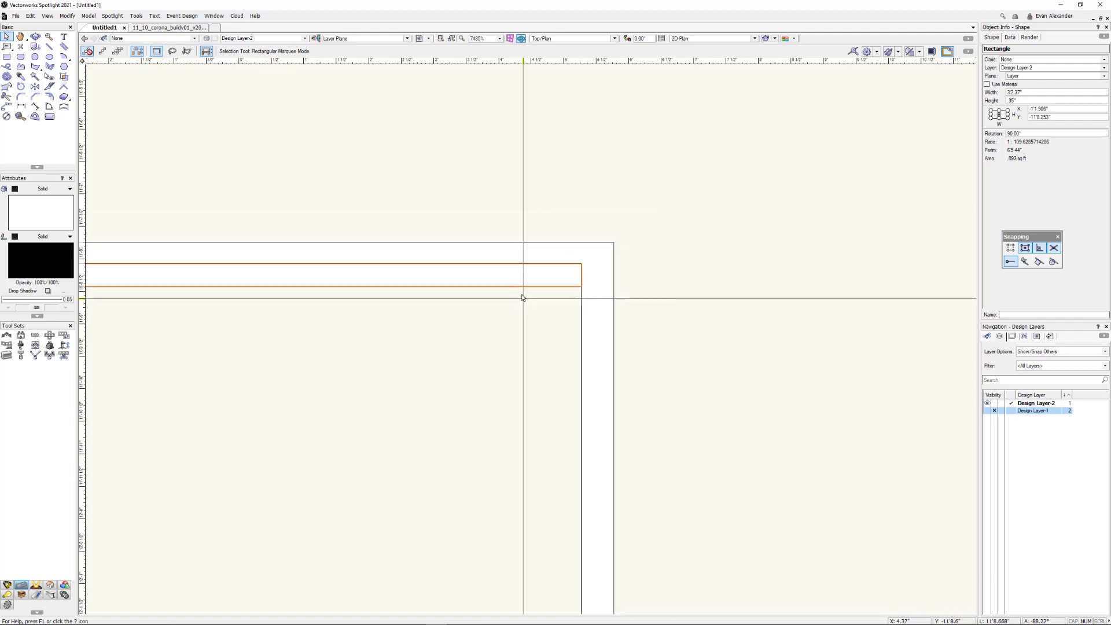
{"action": "scroll", "coordinate": [523, 296], "scroll_direction": "up", "scroll_amount": 1}
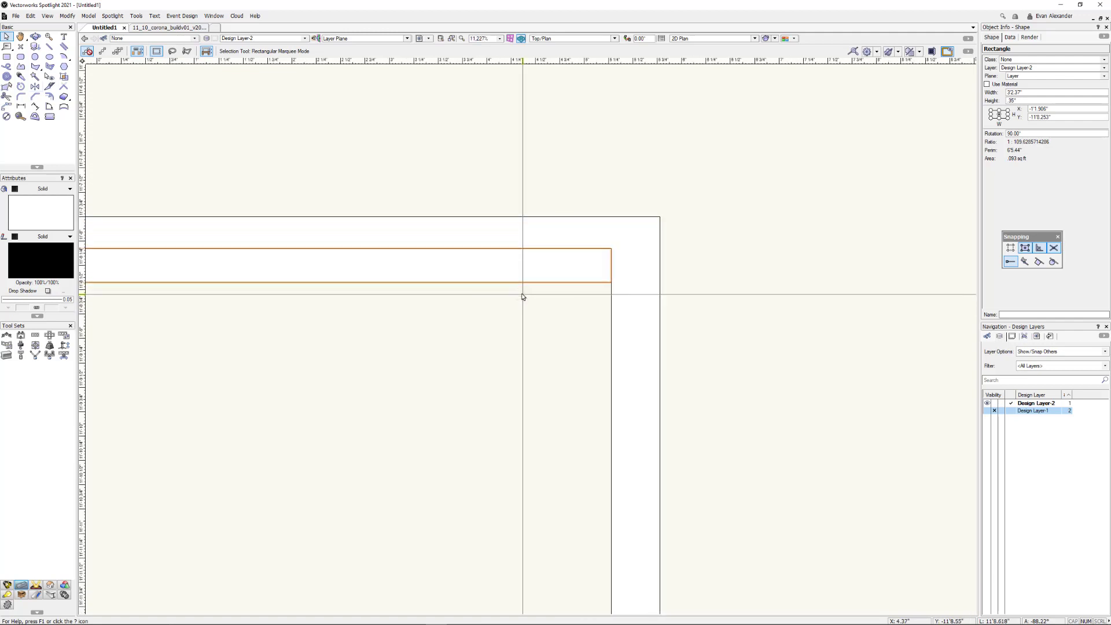
{"action": "left_click", "coordinate": [67, 16]}
{"action": "mouse_move", "coordinate": [78, 28]}
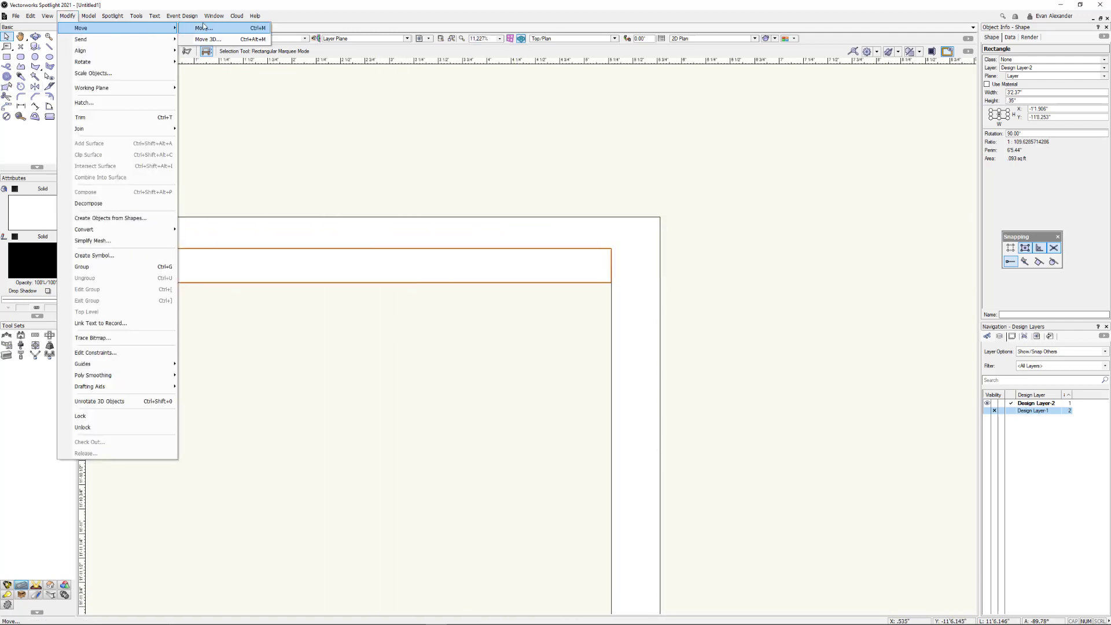
{"action": "left_click", "coordinate": [204, 28]}
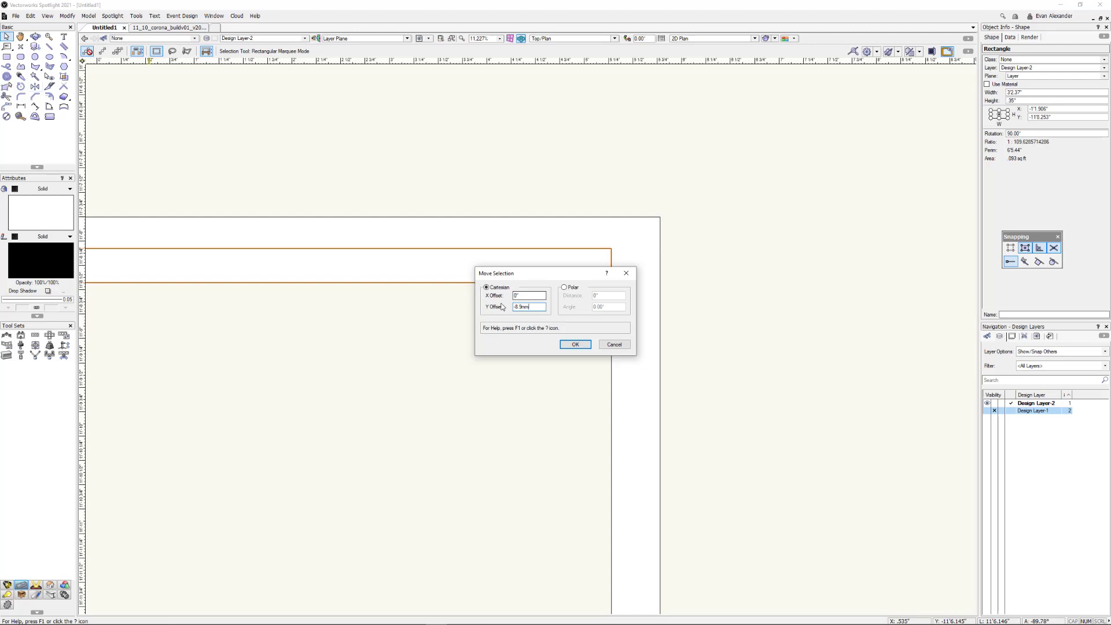
{"action": "key", "text": "Return"}
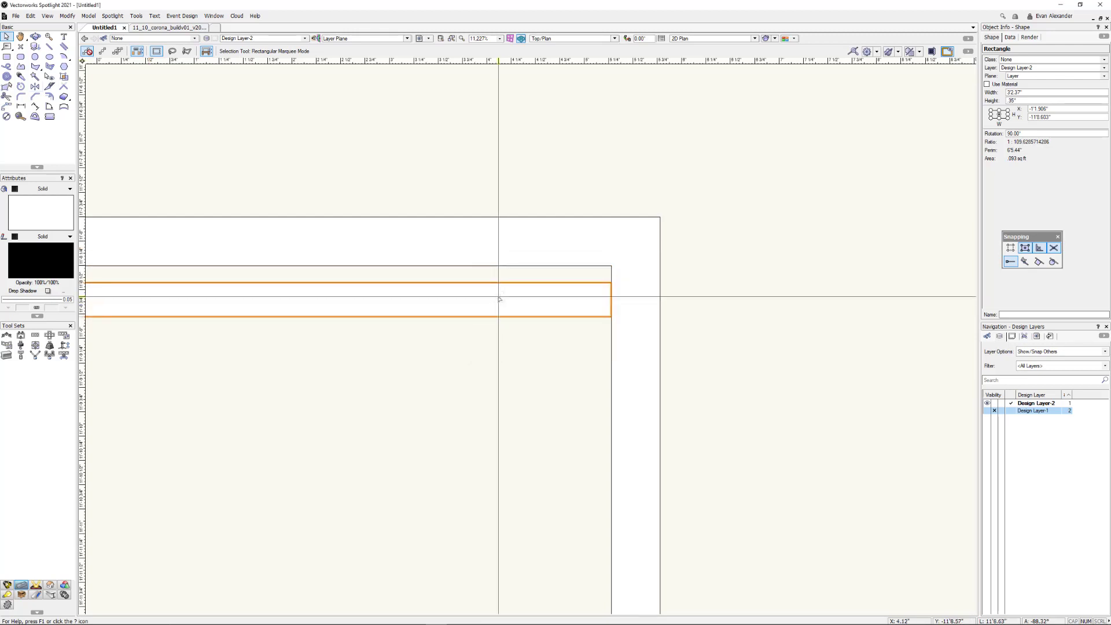
Step: Try distributing 100 duplicates of the horizontal strip straight down along the frame's inner right edge, spaced 8.9 mm apart with Move by Points
{"action": "scroll", "coordinate": [500, 297], "scroll_direction": "down", "scroll_amount": 4}
{"action": "middle_click_drag", "start_coordinate": [580, 288], "coordinate": [722, 241]}
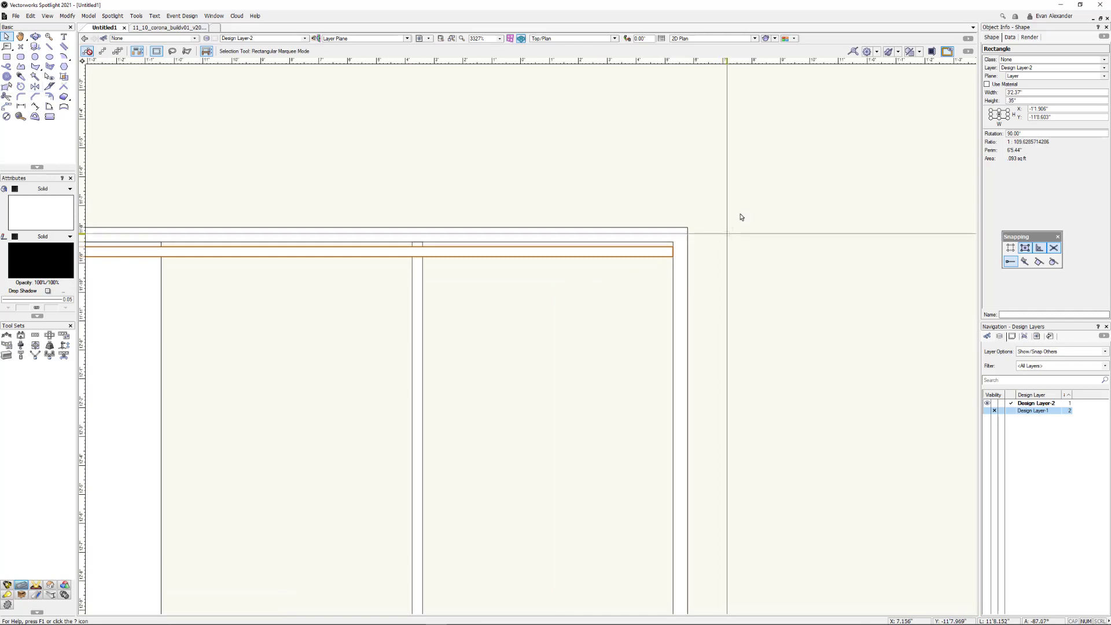
{"action": "scroll", "coordinate": [737, 228], "scroll_direction": "up", "scroll_amount": 2}
{"action": "middle_click_drag", "start_coordinate": [729, 237], "coordinate": [676, 176]}
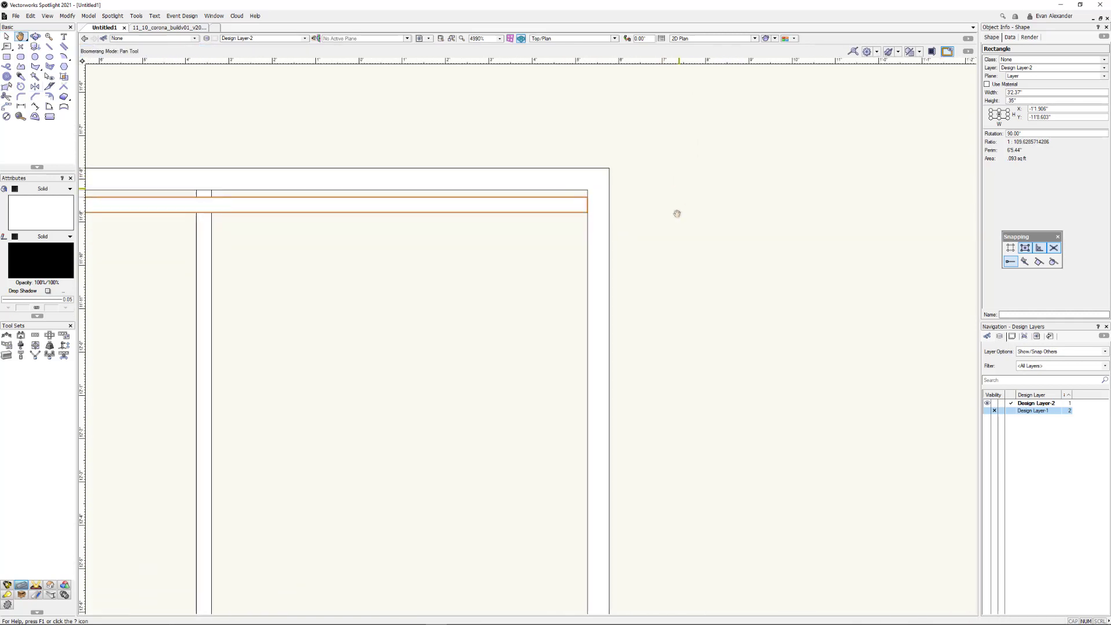
{"action": "scroll", "coordinate": [574, 219], "scroll_direction": "down", "scroll_amount": 8}
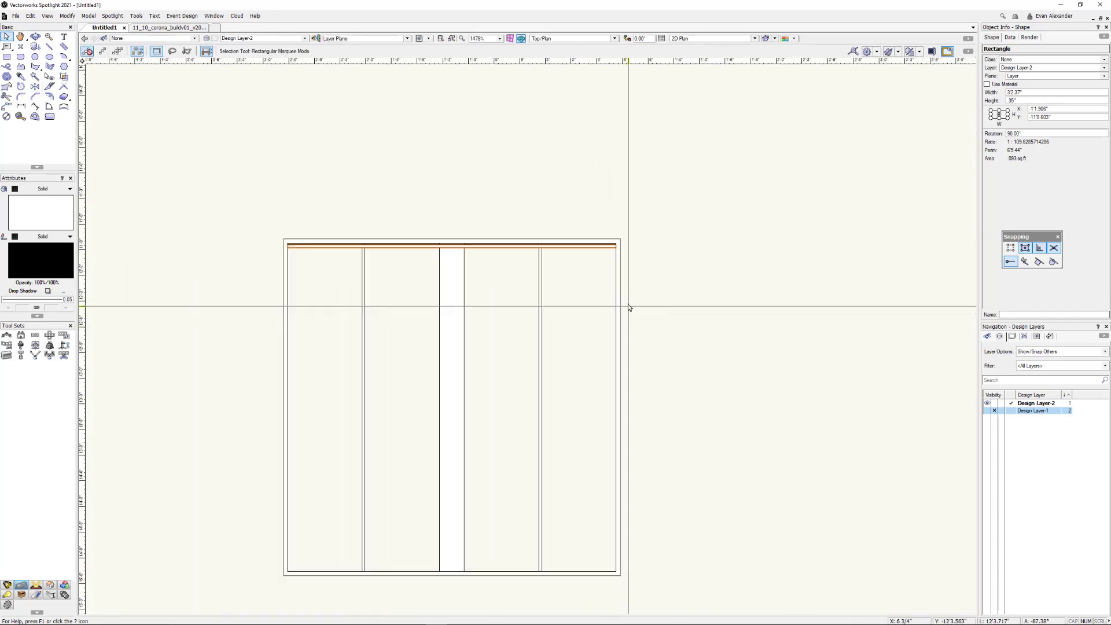
{"action": "middle_click_drag", "start_coordinate": [627, 231], "coordinate": [554, 162]}
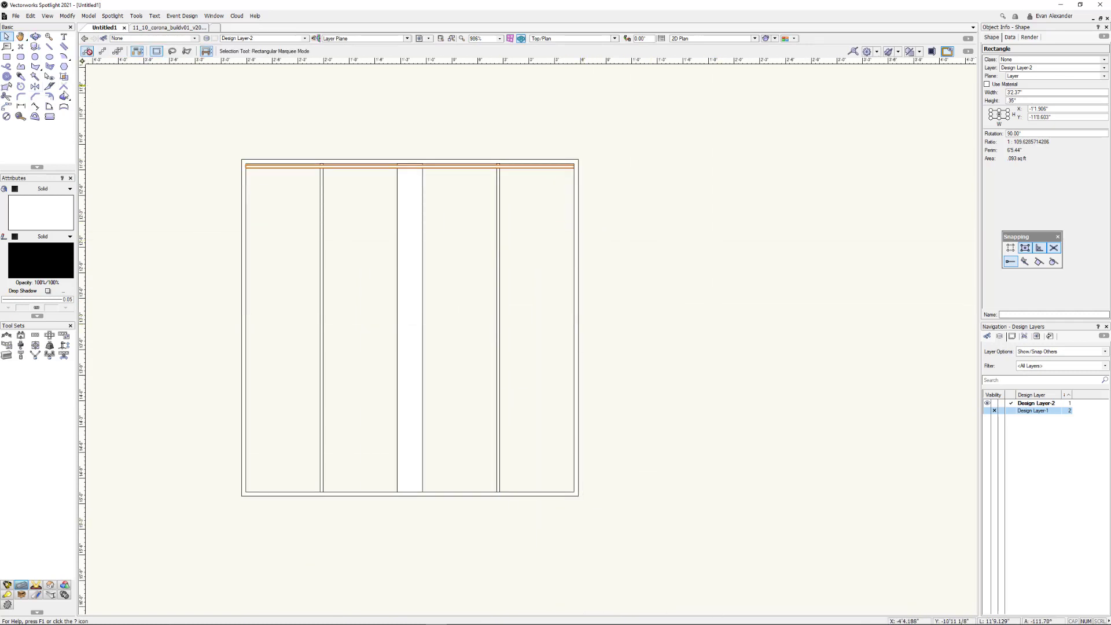
{"action": "left_click", "coordinate": [7, 107]}
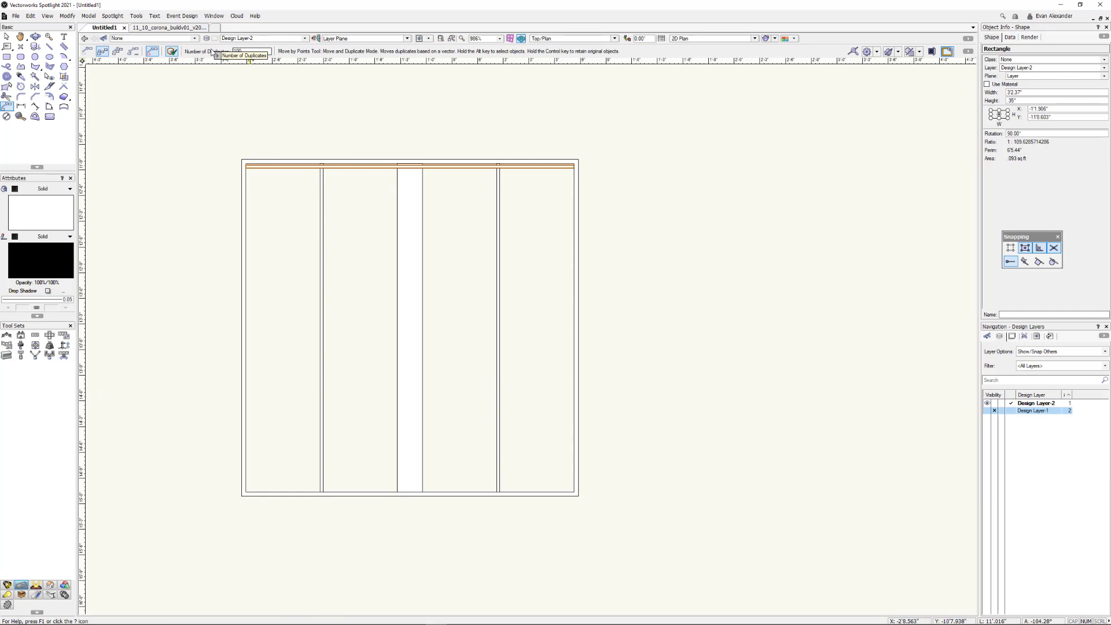
{"action": "scroll", "coordinate": [534, 169], "scroll_direction": "up", "scroll_amount": 6}
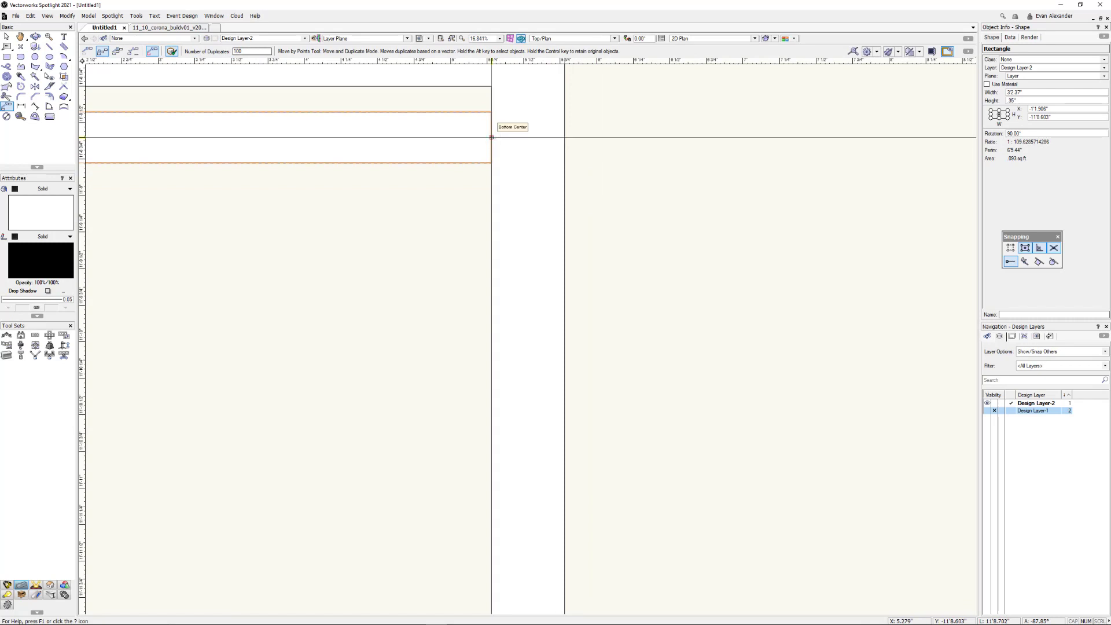
{"action": "left_click", "coordinate": [491, 137]}
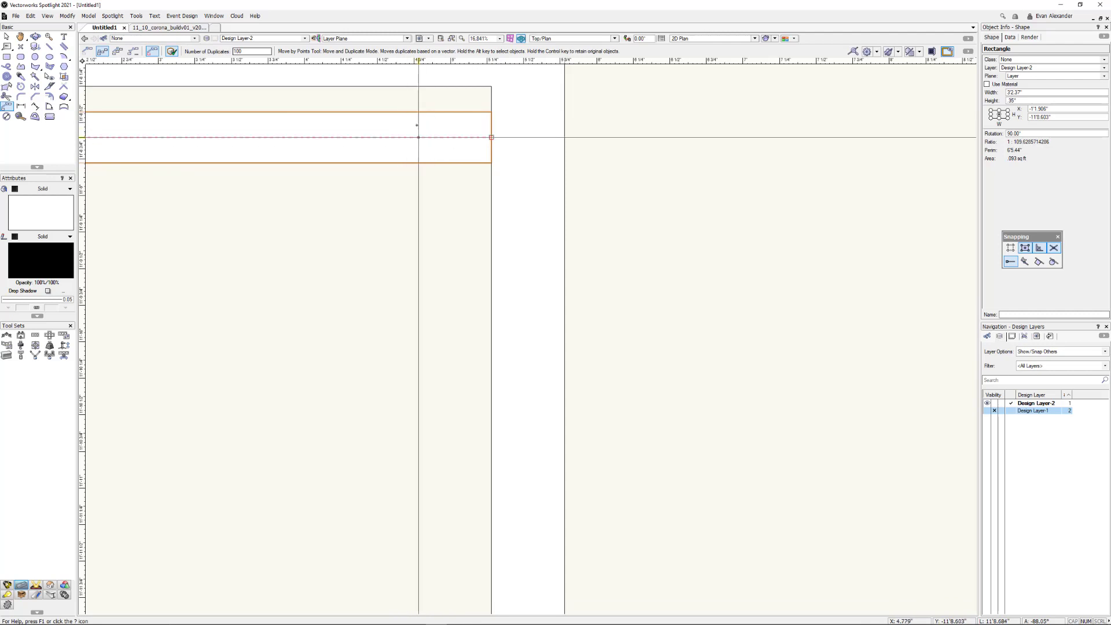
{"action": "key", "text": "Escape"}
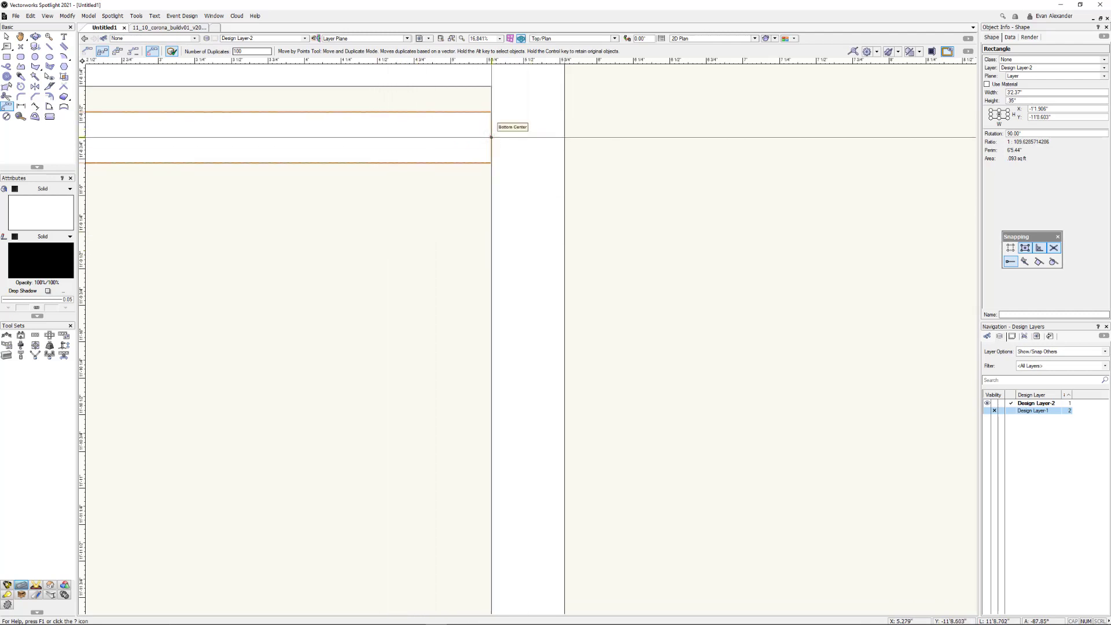
{"action": "left_click", "coordinate": [492, 137]}
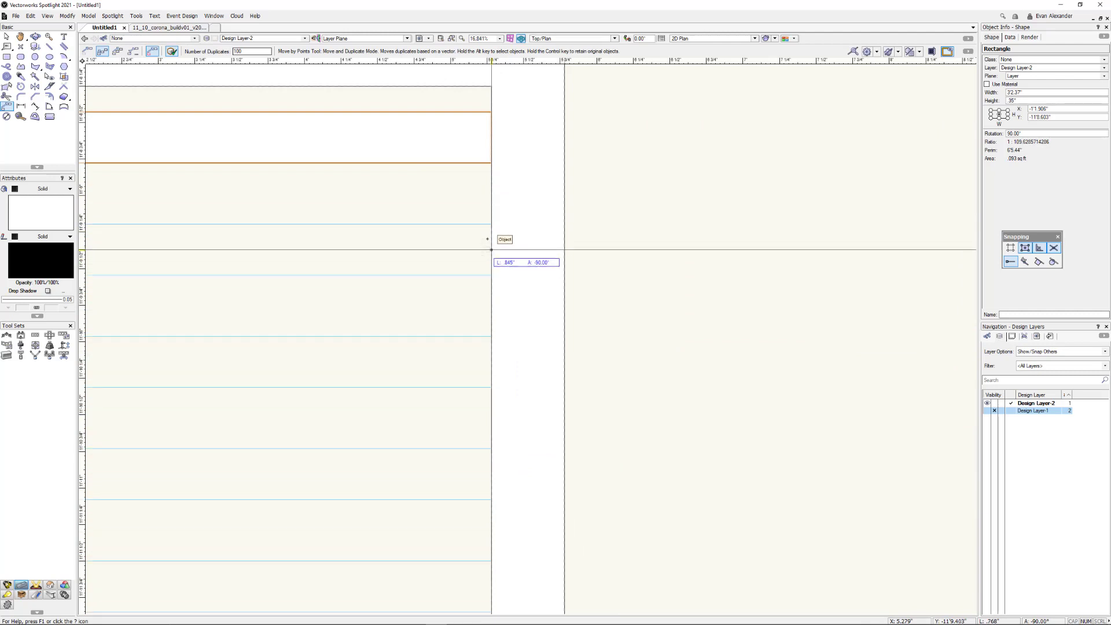
{"action": "key", "text": "Tab"}
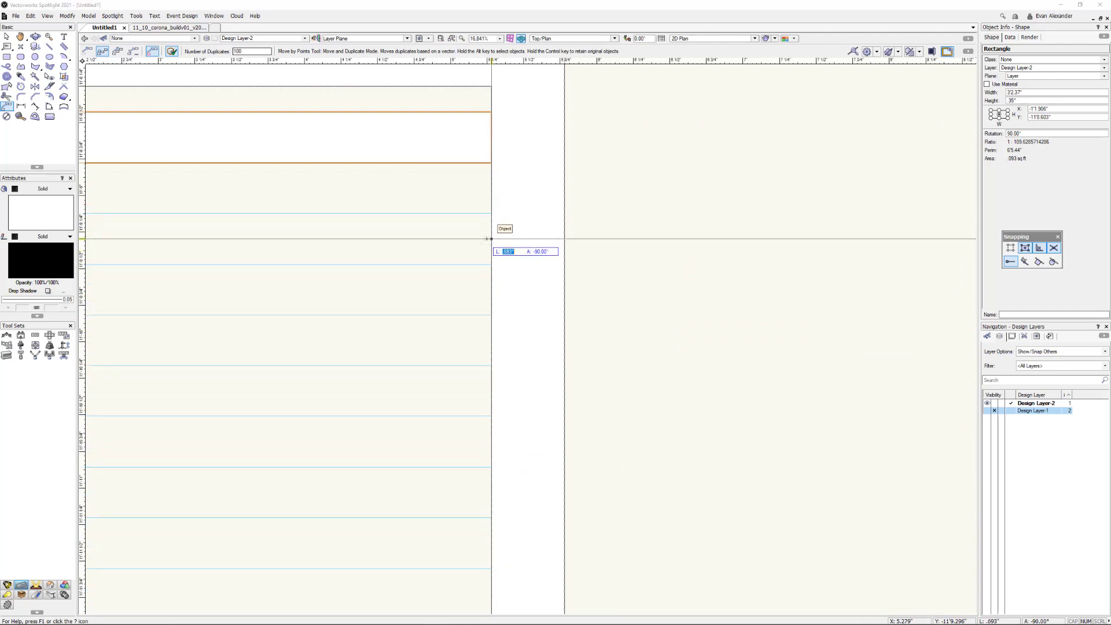
{"action": "type", "text": "8.9mm"}
{"action": "key", "text": "Tab"}
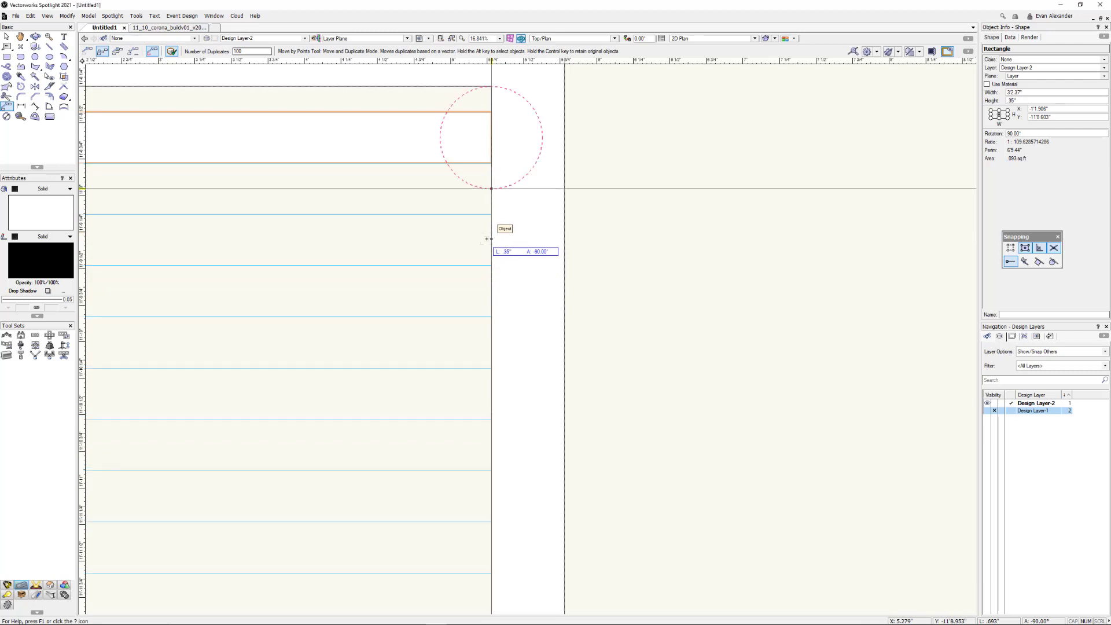
{"action": "left_click", "coordinate": [492, 189]}
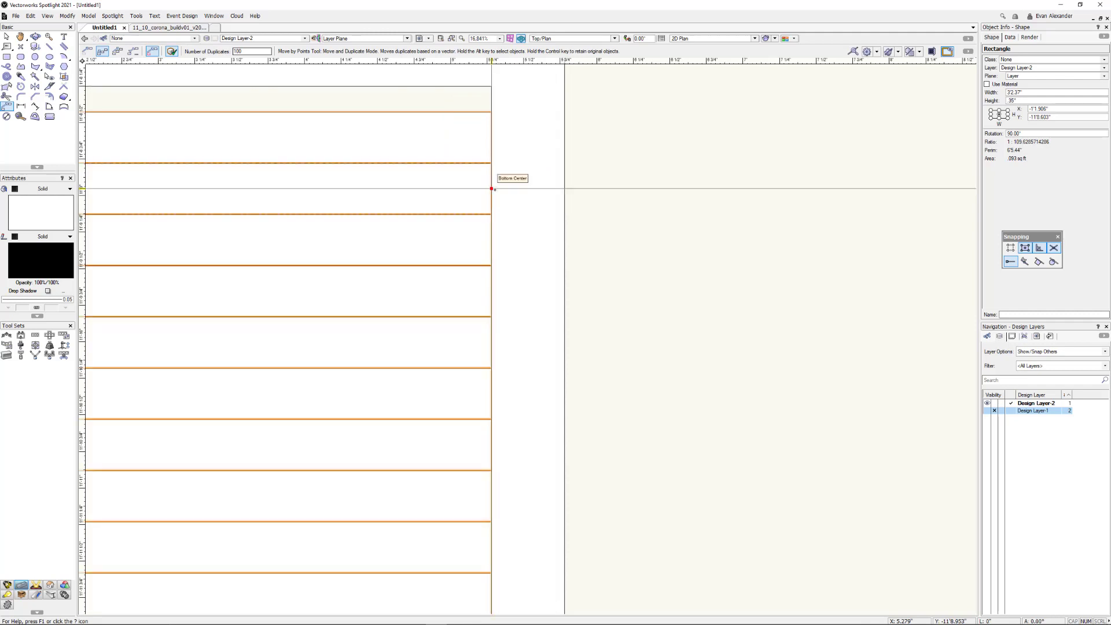
{"action": "scroll", "coordinate": [598, 233], "scroll_direction": "down", "scroll_amount": 4}
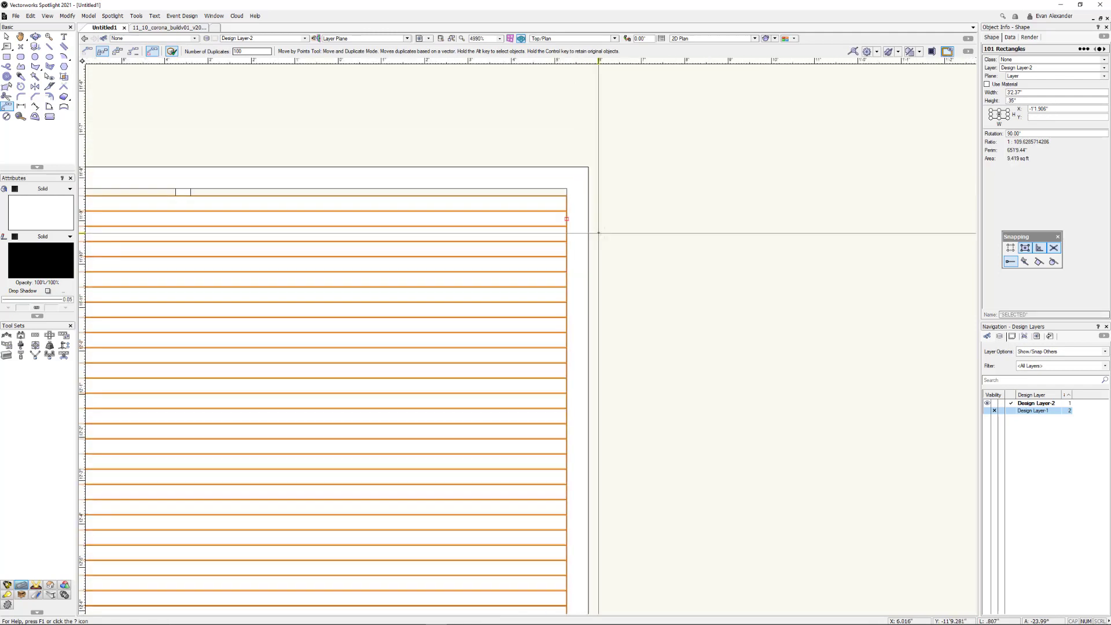
{"action": "scroll", "coordinate": [598, 233], "scroll_direction": "down", "scroll_amount": 5}
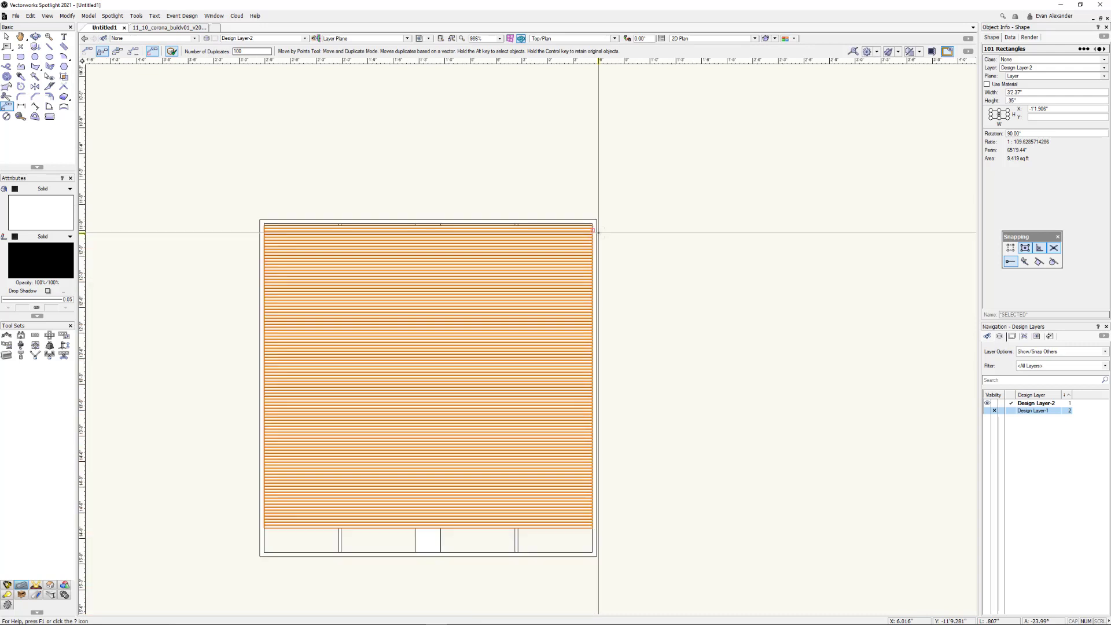
{"action": "middle_click_drag", "start_coordinate": [643, 273], "coordinate": [625, 217]}
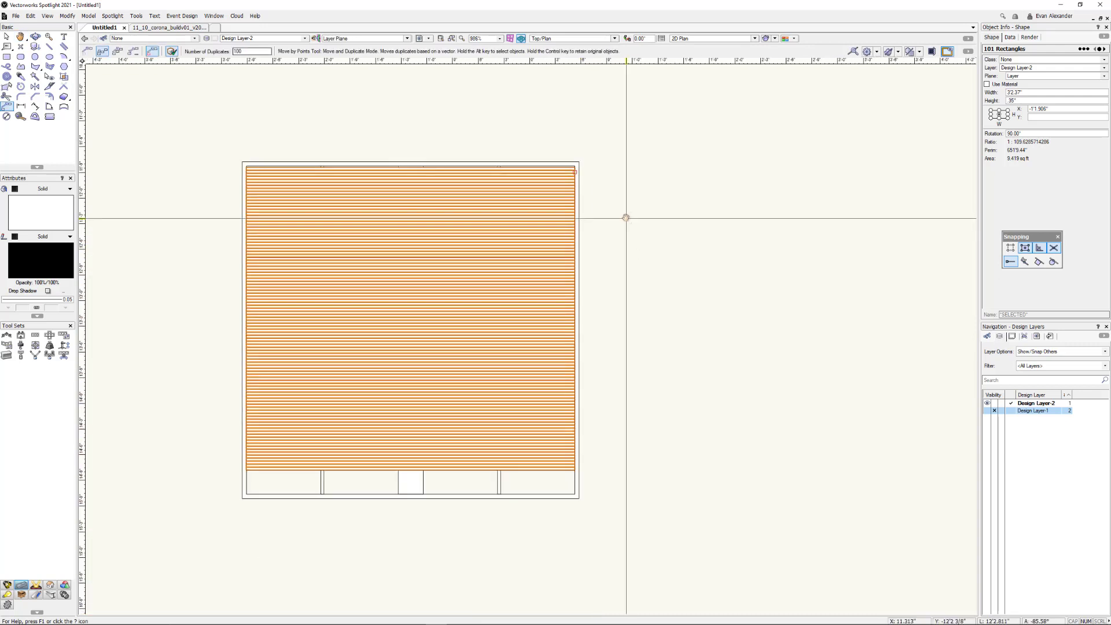
Step: Undo the strip duplication and set the original horizontal strip's height to 1/4"
{"action": "key", "text": "ctrl+z"}
{"action": "key", "text": "ctrl+z"}
{"action": "key", "text": "ctrl+z"}
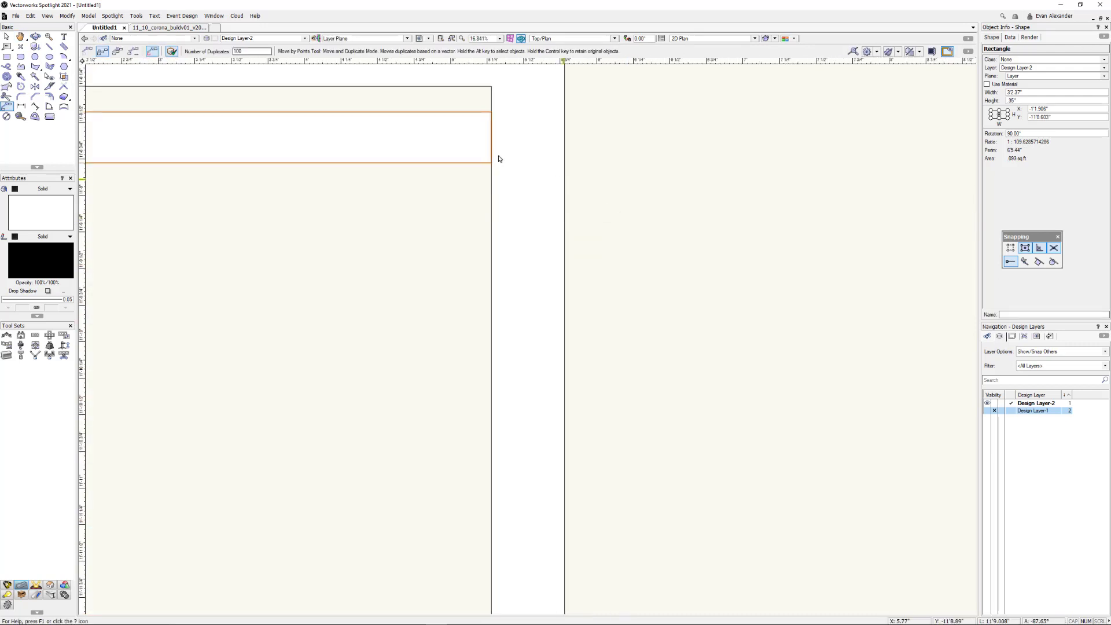
{"action": "key", "text": "x"}
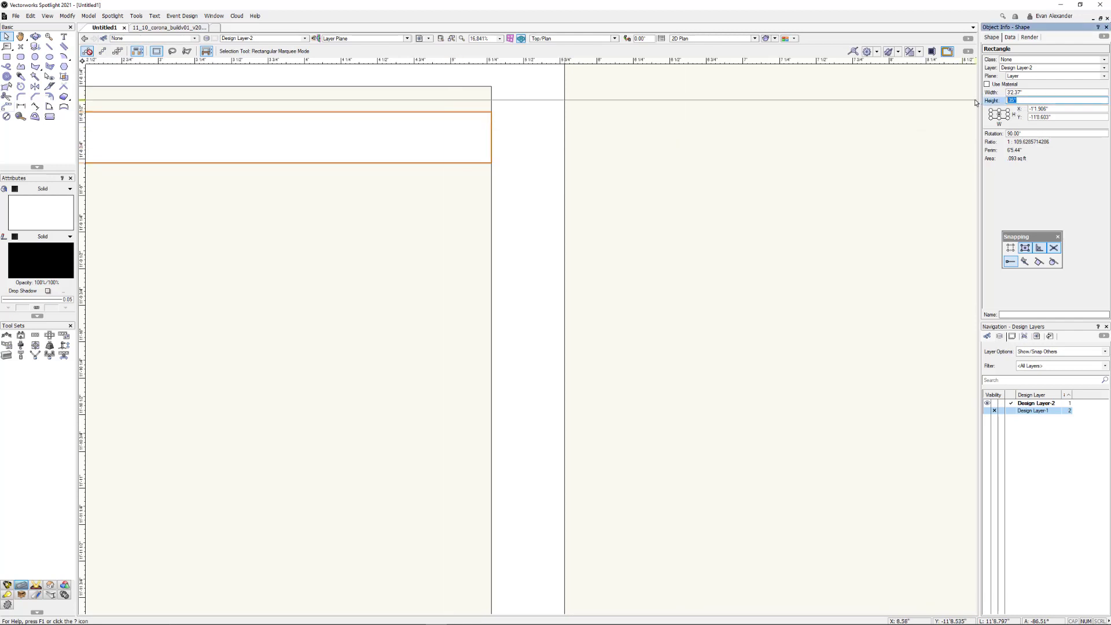
{"action": "key", "text": "Return"}
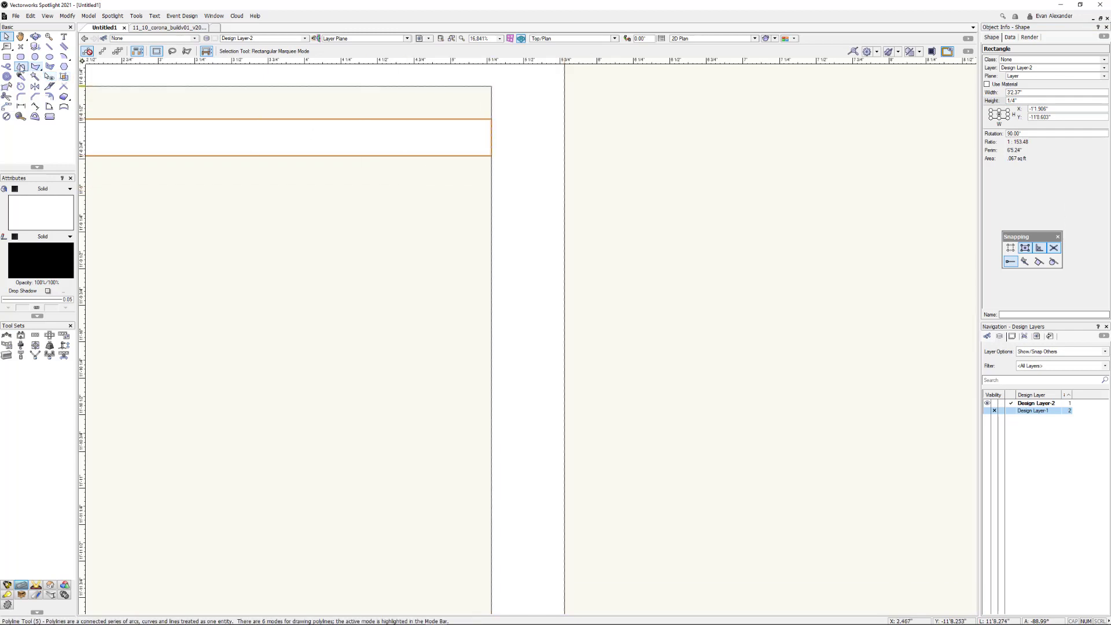
Step: Try distributing 100 duplicates of the thinner 1/4" strip straight down at 8.9 mm spacing, and check how far they reach toward the frame's bottom
{"action": "left_click", "coordinate": [8, 107]}
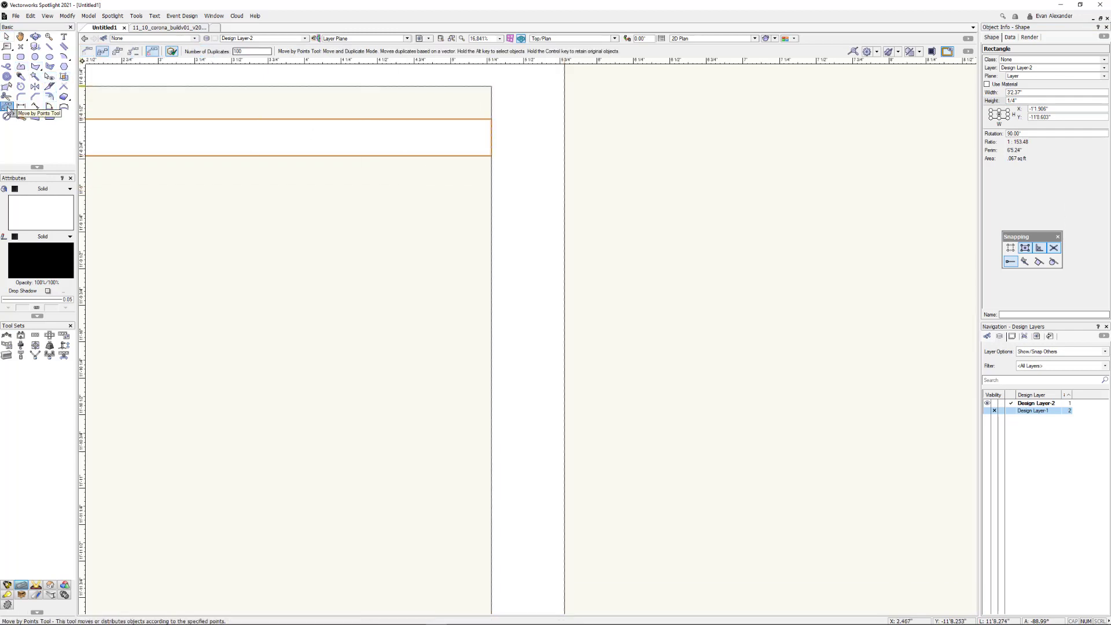
{"action": "left_click", "coordinate": [491, 137]}
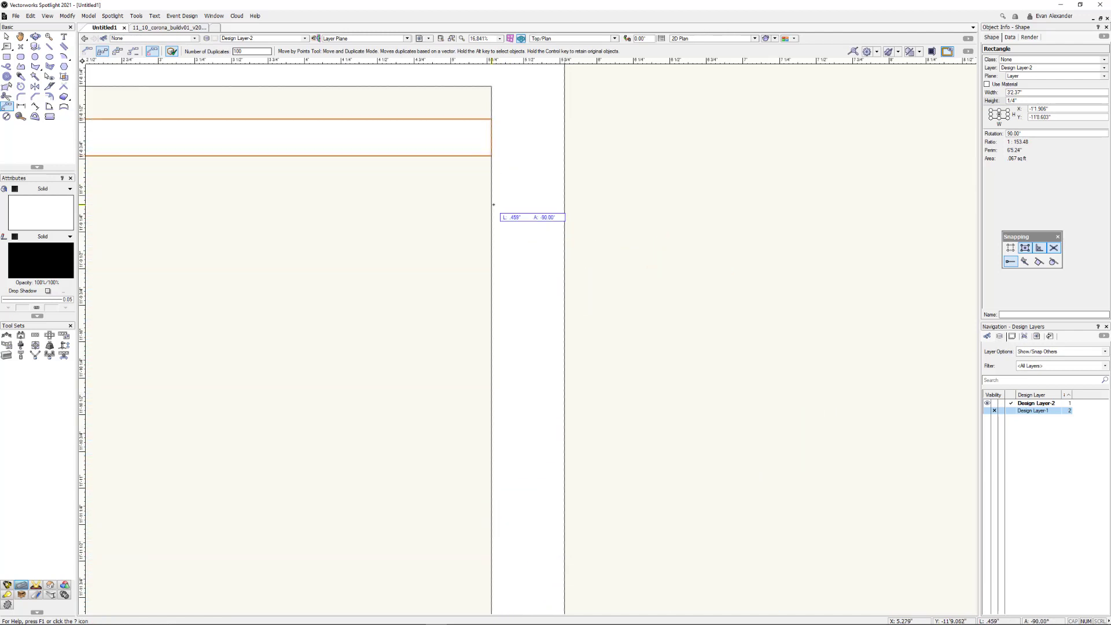
{"action": "type", "text": "8.9mm"}
{"action": "key", "text": "Return"}
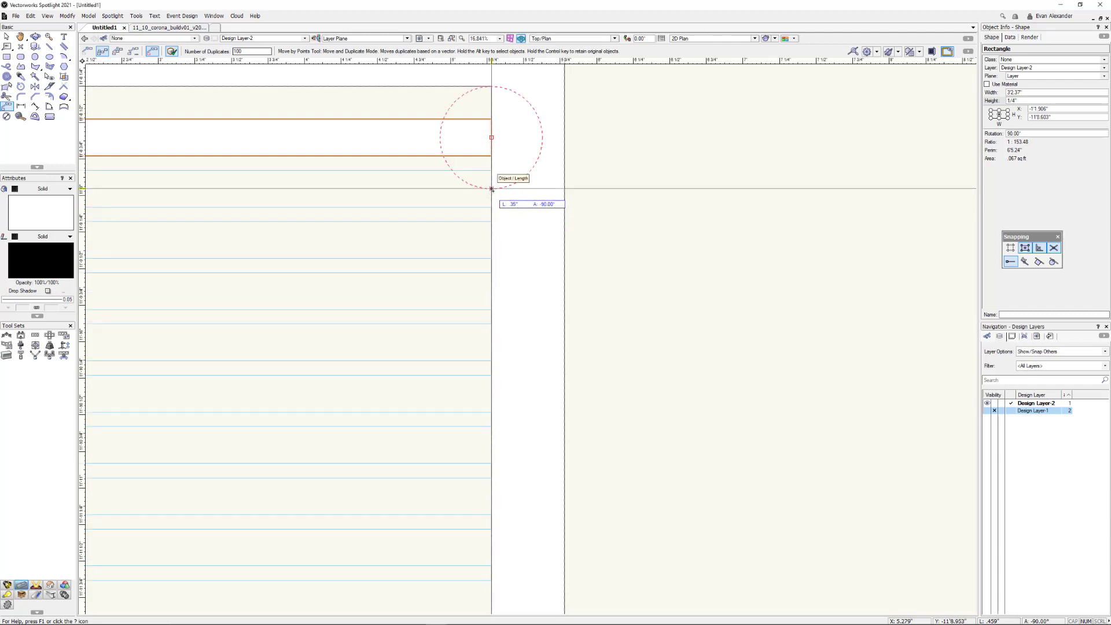
{"action": "left_click", "coordinate": [492, 189]}
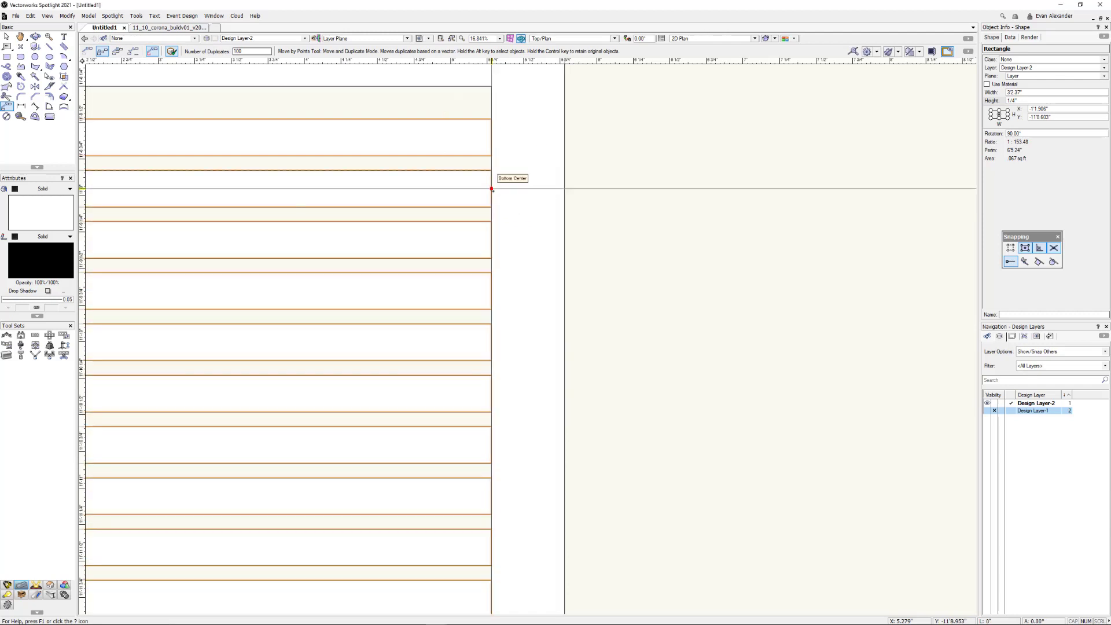
{"action": "scroll", "coordinate": [541, 223], "scroll_direction": "down", "scroll_amount": 5}
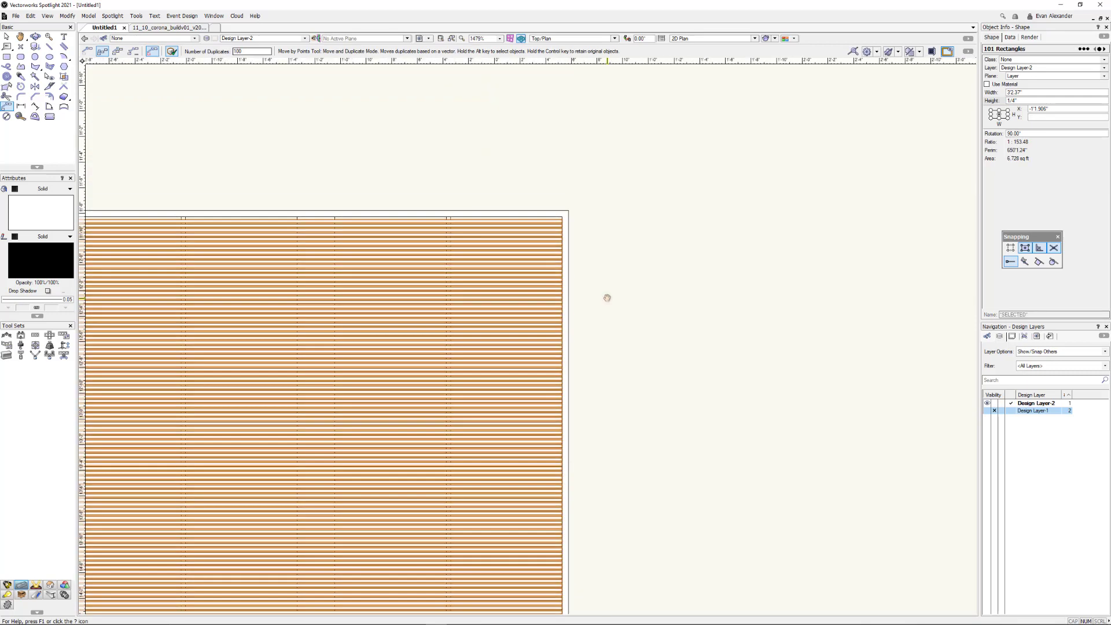
{"action": "middle_click_drag", "start_coordinate": [608, 298], "coordinate": [618, 162]}
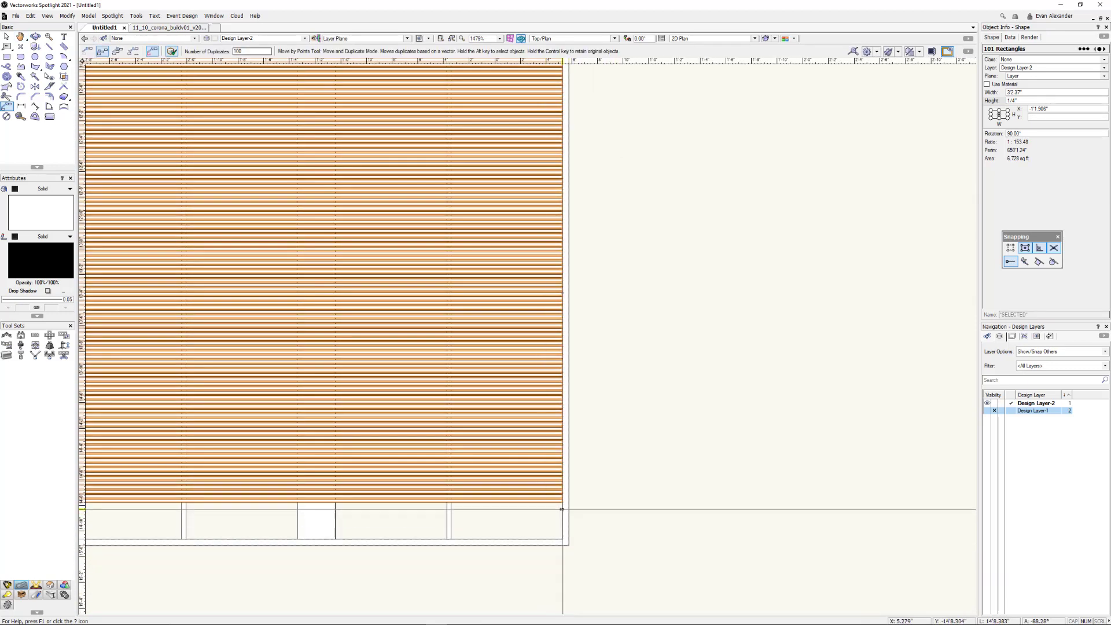
{"action": "scroll", "coordinate": [562, 510], "scroll_direction": "up", "scroll_amount": 2}
{"action": "scroll", "coordinate": [595, 509], "scroll_direction": "down", "scroll_amount": 2}
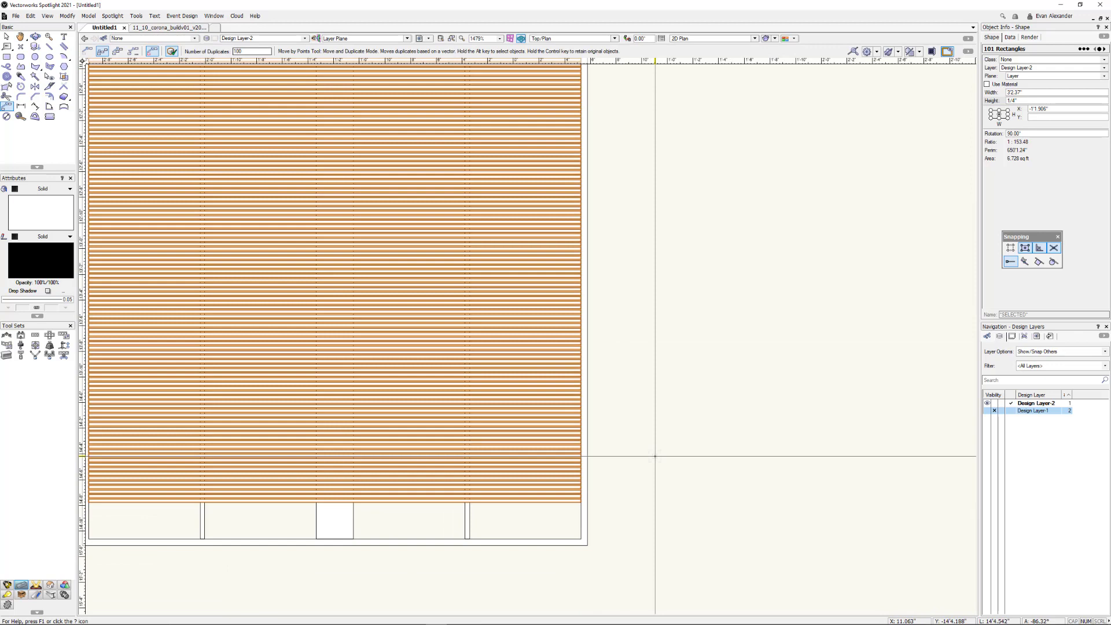
Step: Undo the strip duplication, distribute 120 duplicates straight down from the strip's end midpoint at 8.9 mm spacing instead, and deselect them
{"action": "key", "text": "ctrl+z"}
{"action": "key", "text": "ctrl+z"}
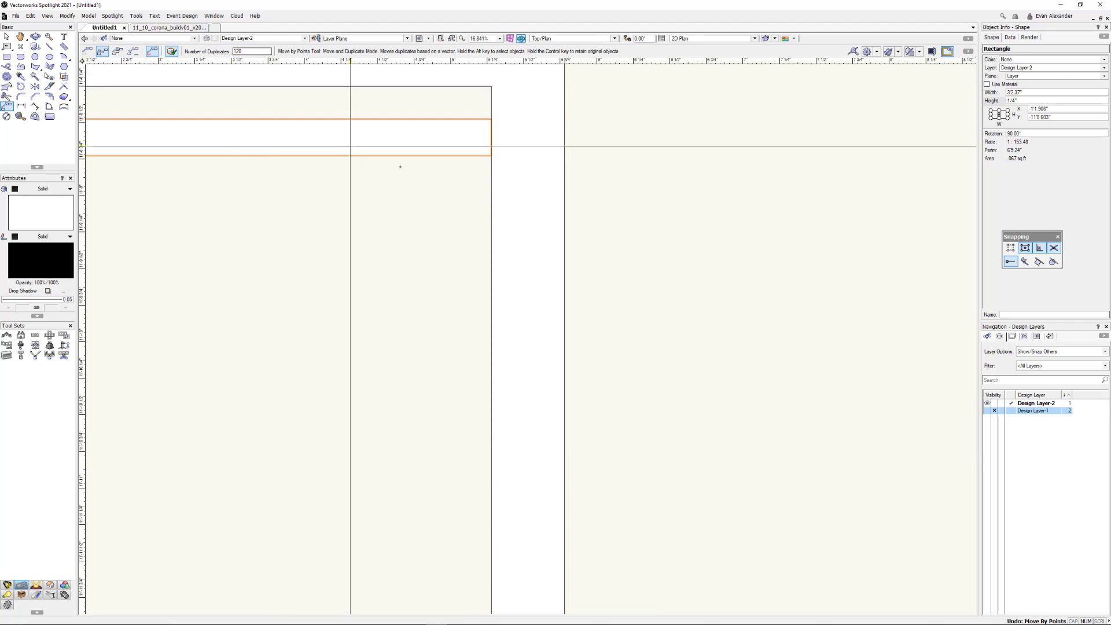
{"action": "left_click", "coordinate": [492, 137]}
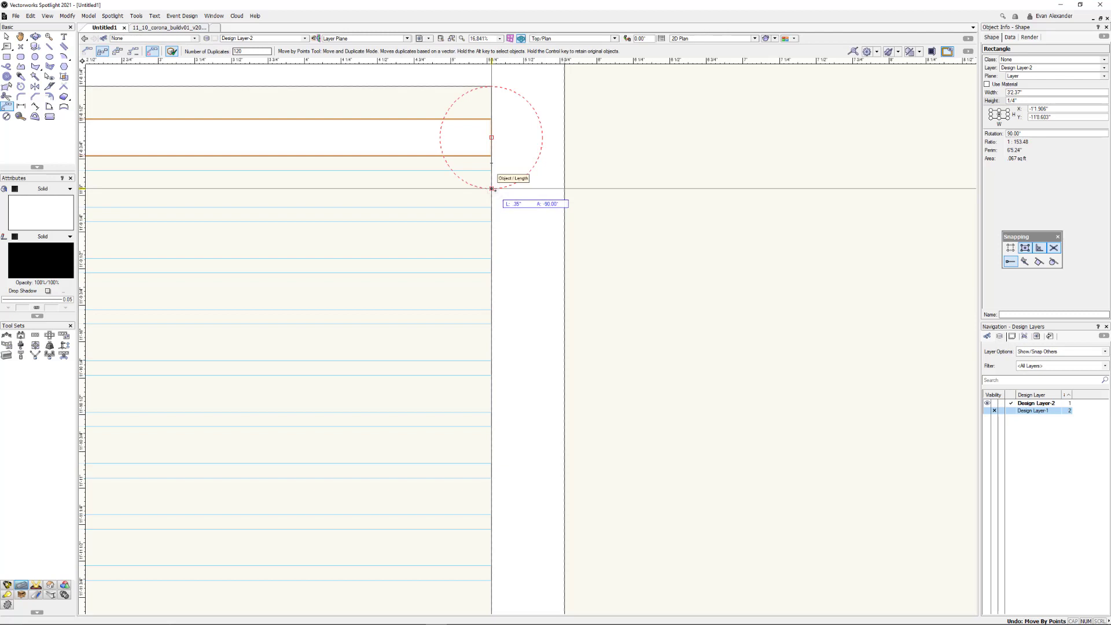
{"action": "left_click", "coordinate": [491, 188]}
{"action": "scroll", "coordinate": [524, 191], "scroll_direction": "down", "scroll_amount": 5}
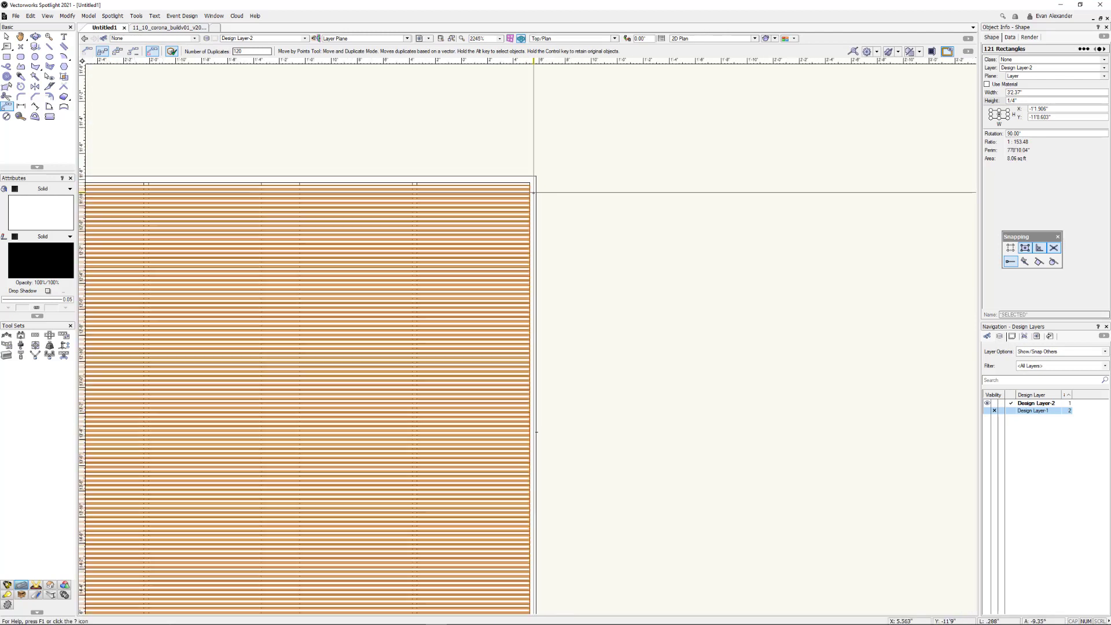
{"action": "scroll", "coordinate": [515, 555], "scroll_direction": "up", "scroll_amount": 3}
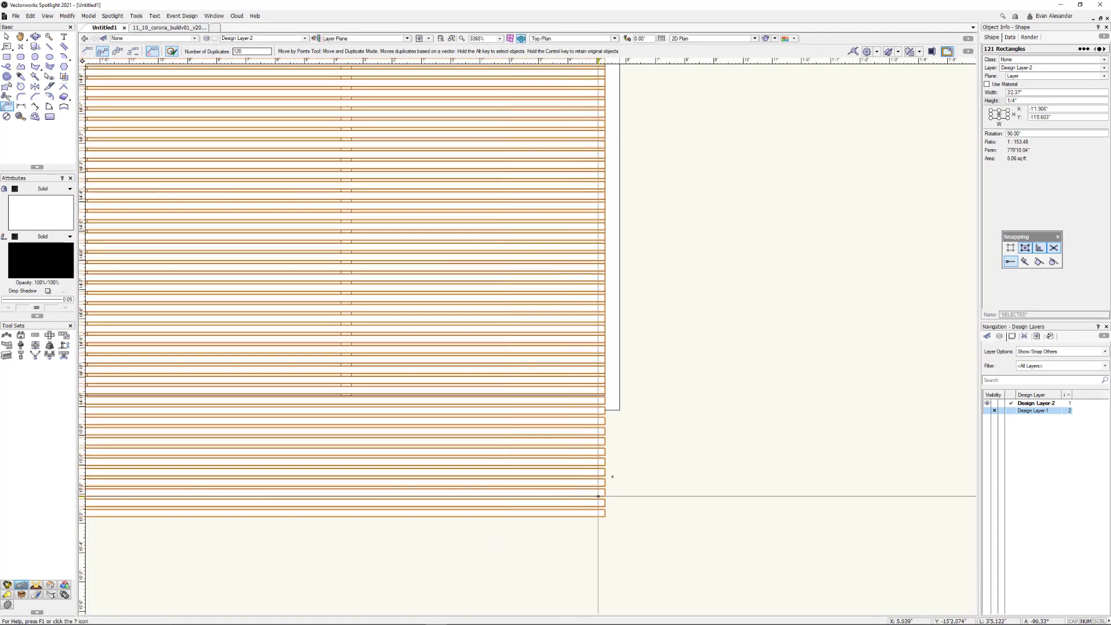
{"action": "key", "text": "x"}
{"action": "key", "text": "x"}
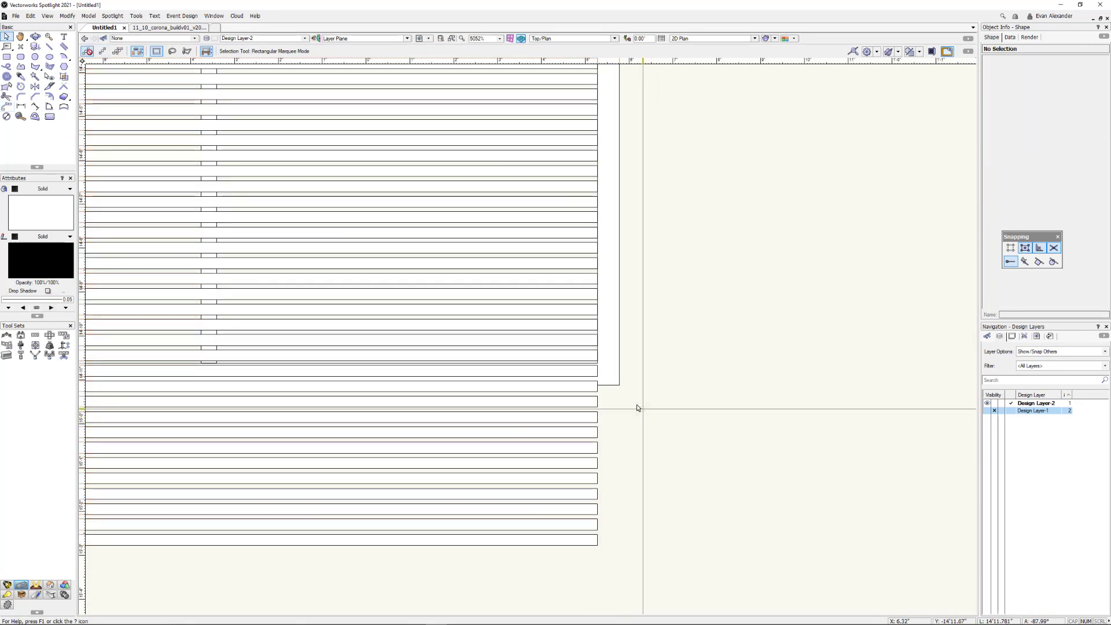
Step: Delete all the surplus horizontal strips that extend past the frame's bottom inner edge
{"action": "left_click", "coordinate": [585, 375]}
{"action": "left_click_drag", "start_coordinate": [585, 375], "coordinate": [588, 390]}
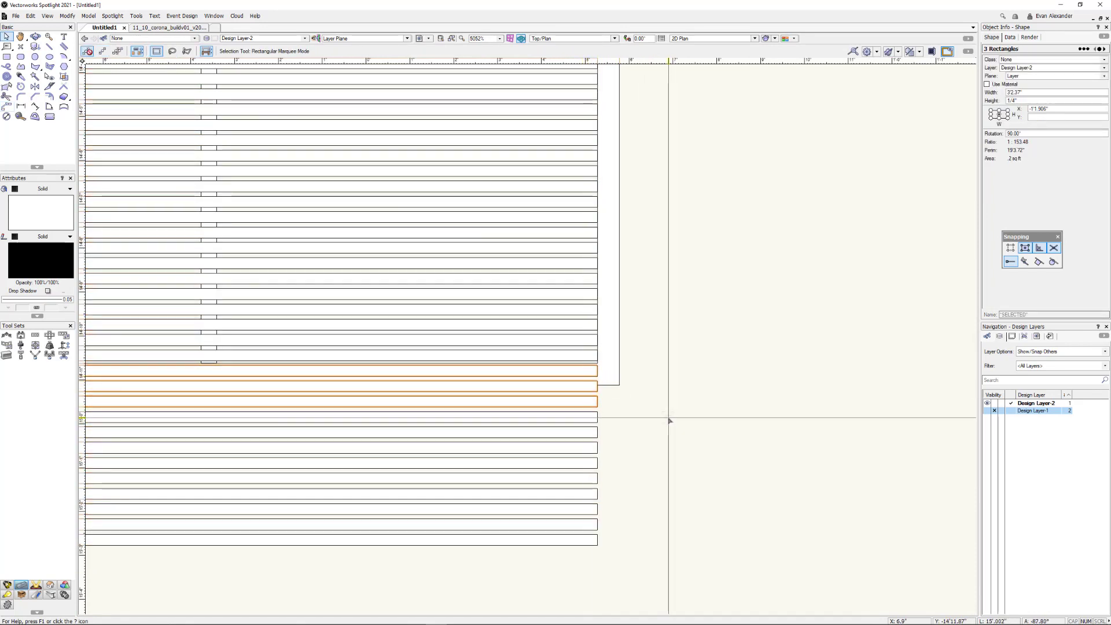
{"action": "key", "text": "Delete"}
{"action": "scroll", "coordinate": [669, 423], "scroll_direction": "down", "scroll_amount": 4}
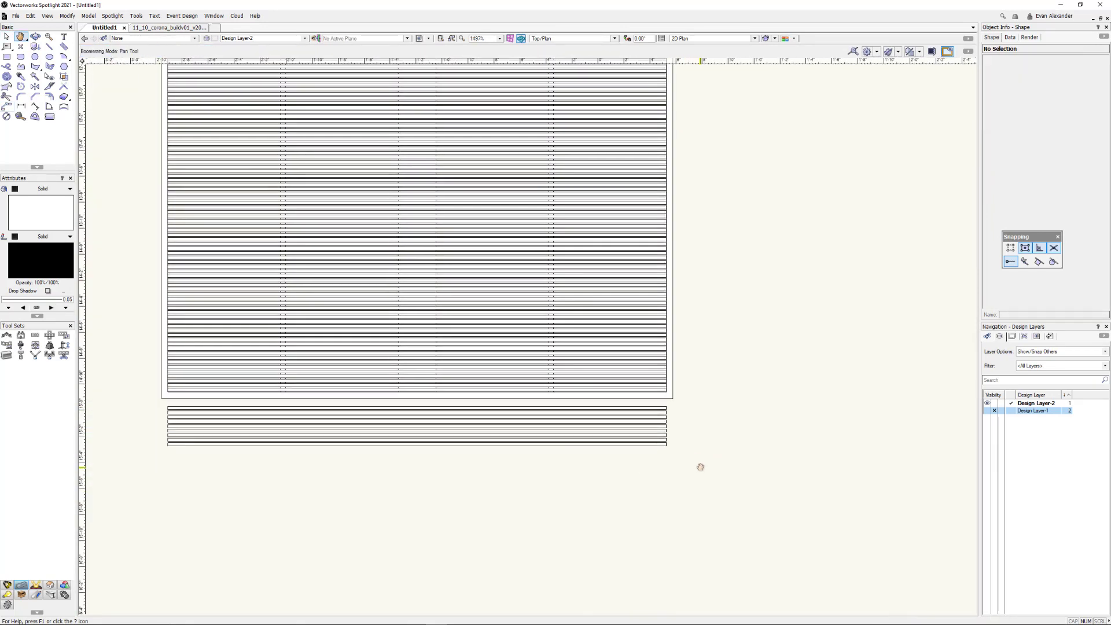
{"action": "middle_click_drag", "start_coordinate": [699, 467], "coordinate": [688, 487]}
{"action": "left_click_drag", "start_coordinate": [723, 490], "coordinate": [128, 404]}
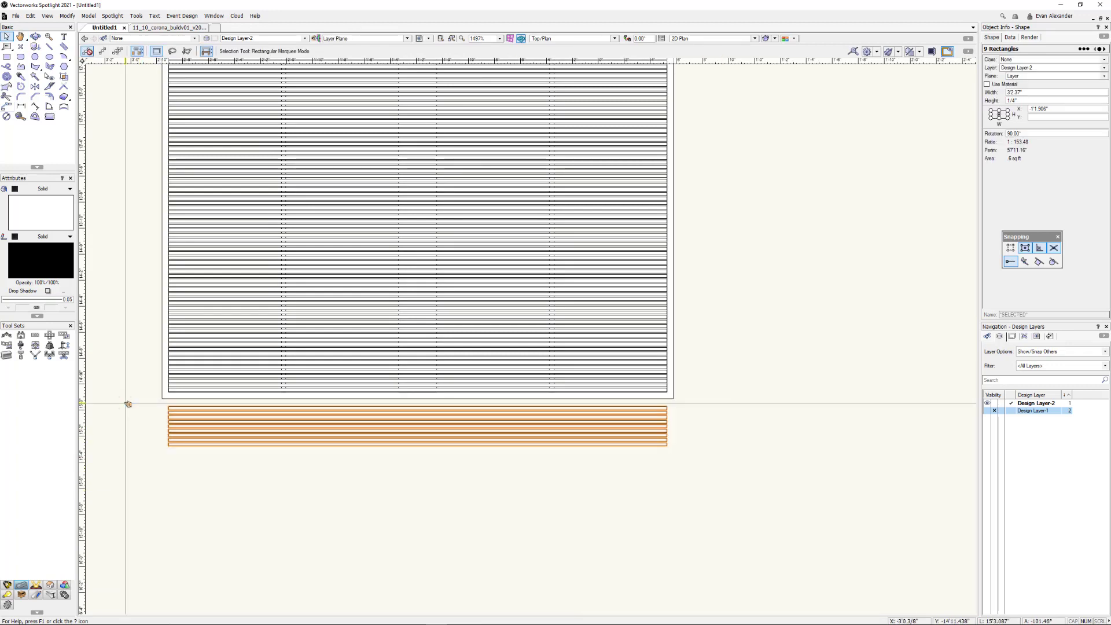
{"action": "key", "text": "Delete"}
{"action": "scroll", "coordinate": [380, 507], "scroll_direction": "down", "scroll_amount": 2}
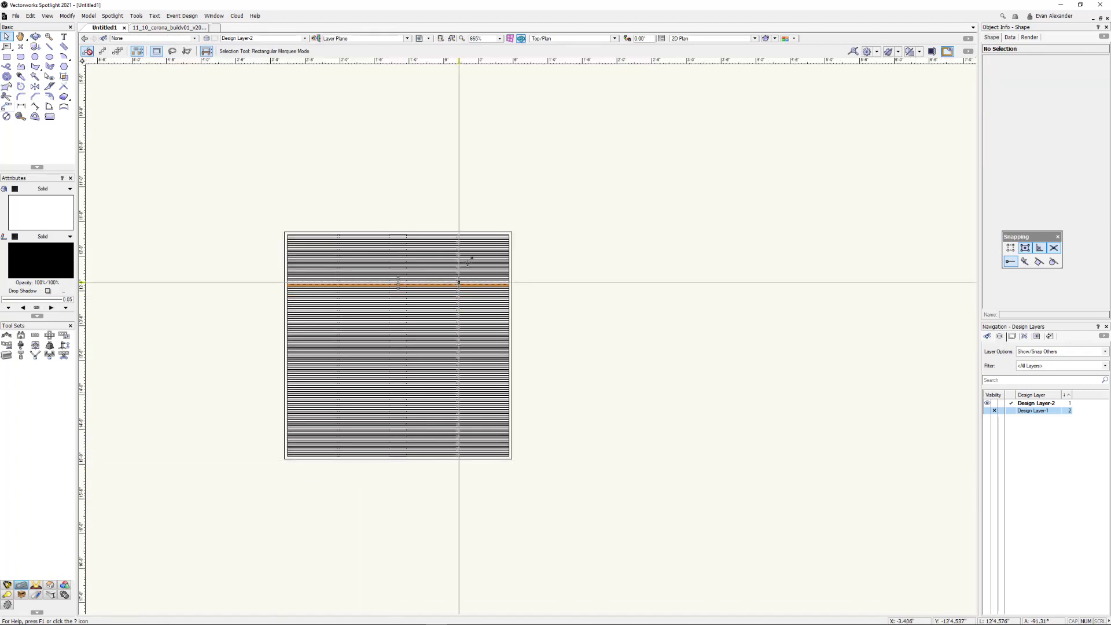
Step: Select all the horizontal strips, leave the outer frame out of the selection, and group them
{"action": "scroll", "coordinate": [468, 265], "scroll_direction": "up", "scroll_amount": 2}
{"action": "scroll", "coordinate": [545, 188], "scroll_direction": "up", "scroll_amount": 2}
{"action": "scroll", "coordinate": [546, 188], "scroll_direction": "down", "scroll_amount": 3}
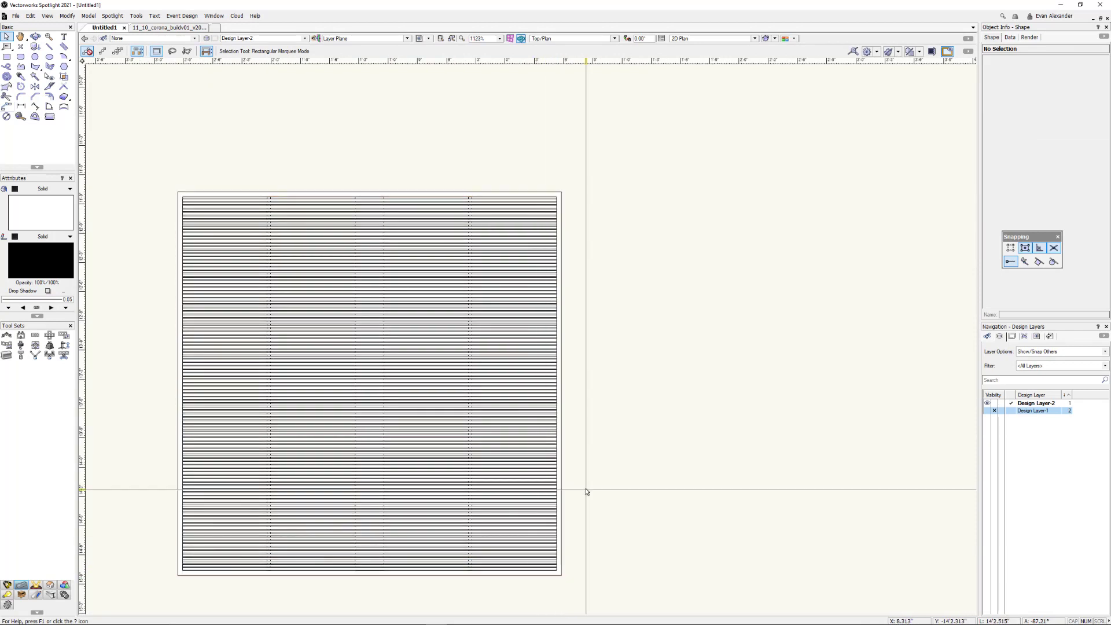
{"action": "left_click_drag", "start_coordinate": [515, 167], "coordinate": [529, 581]}
{"action": "scroll", "coordinate": [561, 174], "scroll_direction": "up", "scroll_amount": 3}
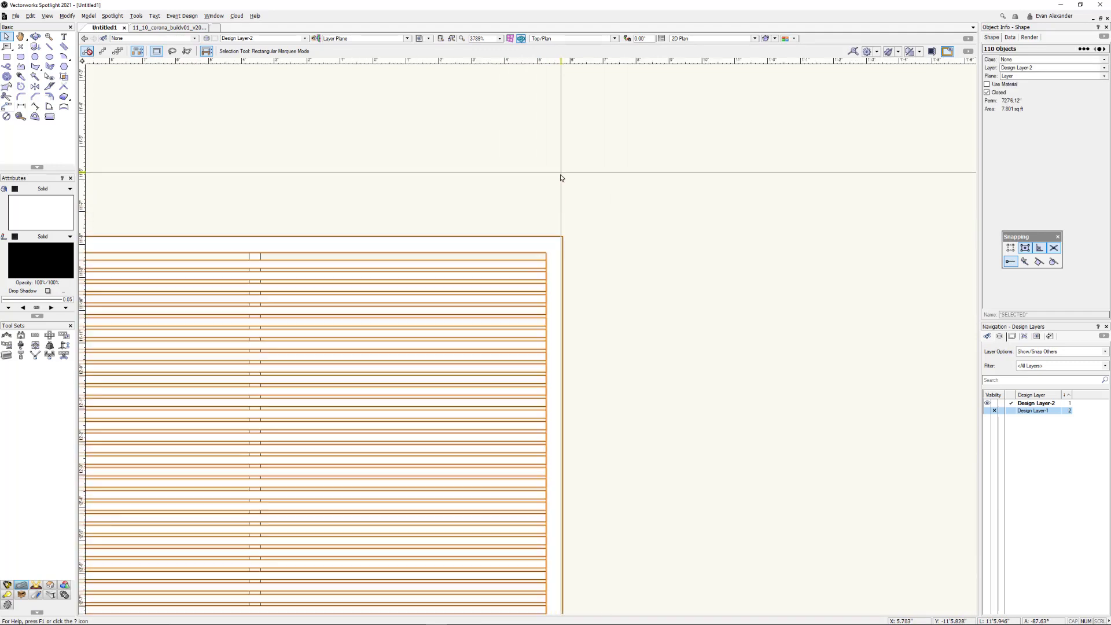
{"action": "left_click", "coordinate": [558, 241], "text": "shift"}
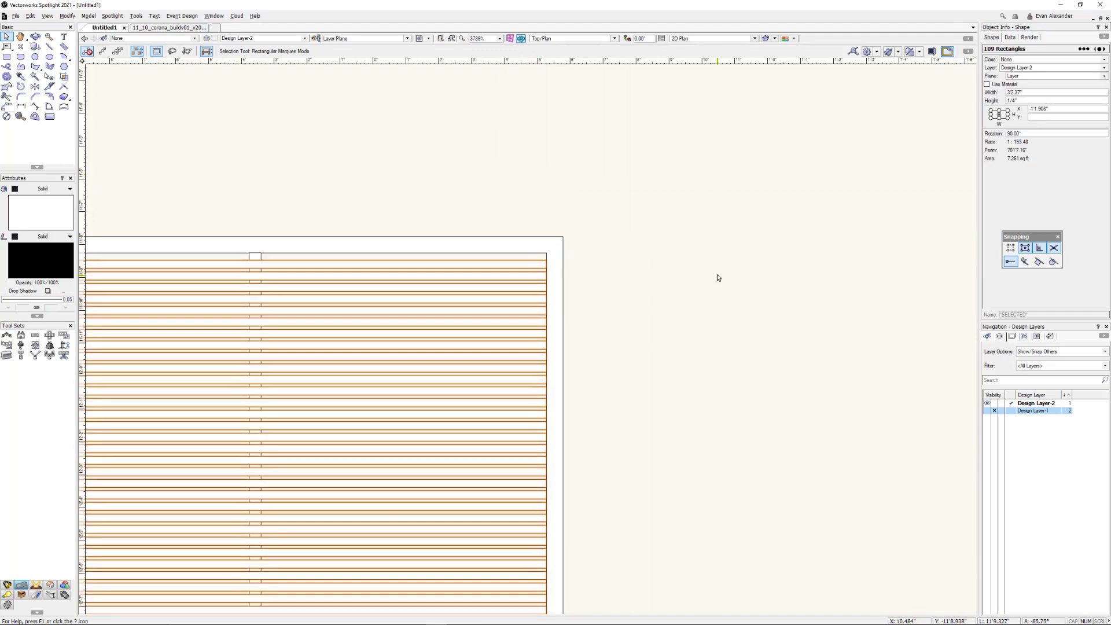
{"action": "key", "text": "ctrl+g"}
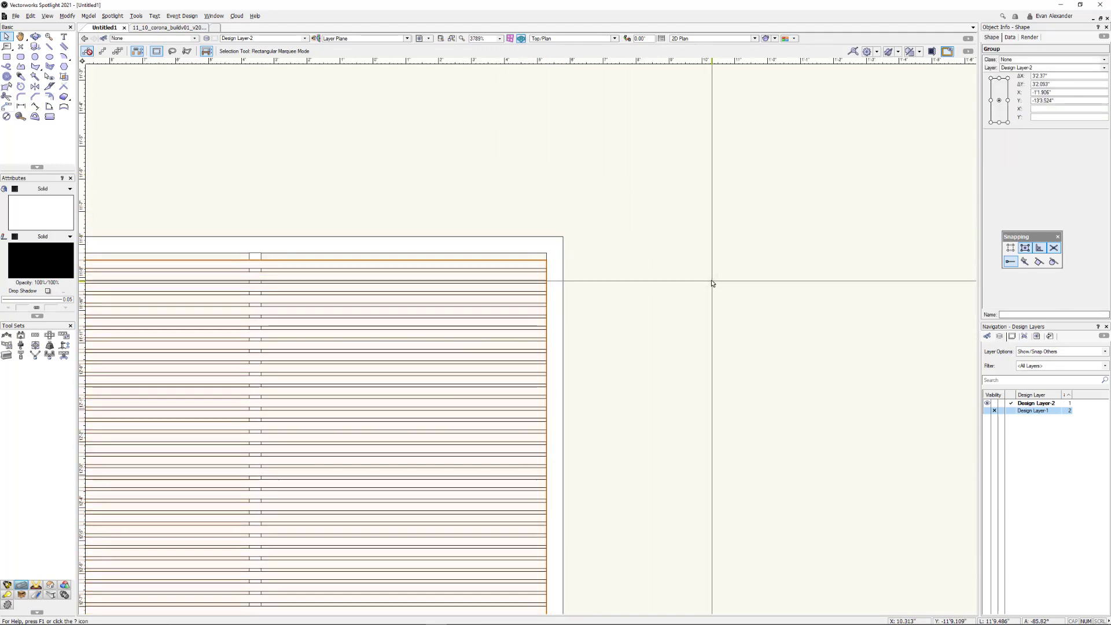
Step: Align the strip group and the outer frame by their centers both horizontally and vertically, inspect the top corner, and deselect them
{"action": "scroll", "coordinate": [717, 280], "scroll_direction": "down", "scroll_amount": 3}
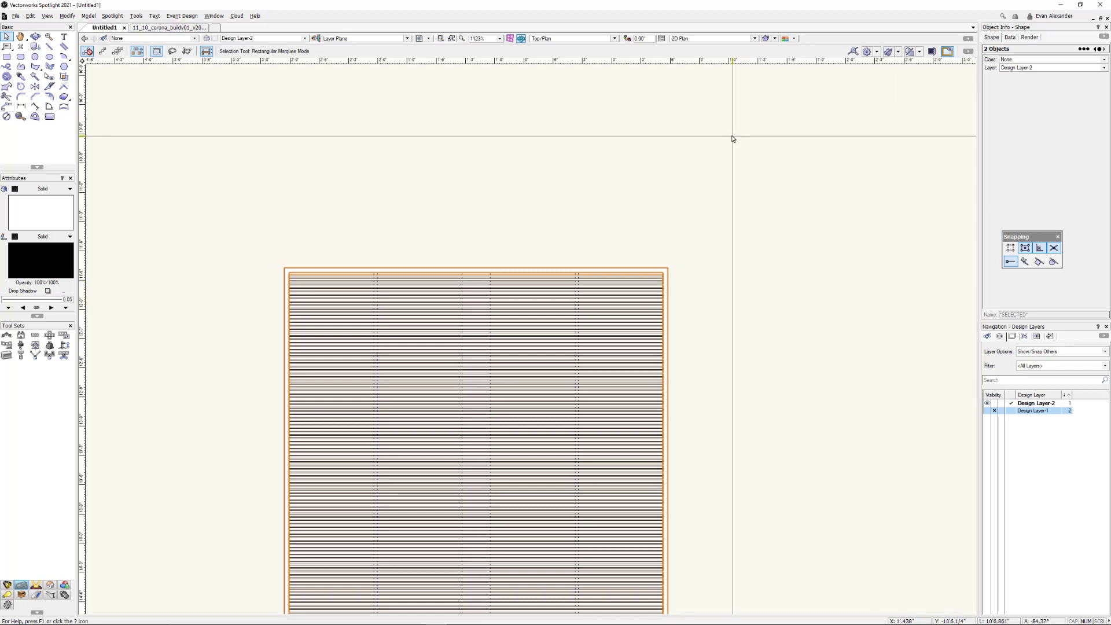
{"action": "key", "text": "ctrl+apostrophe"}
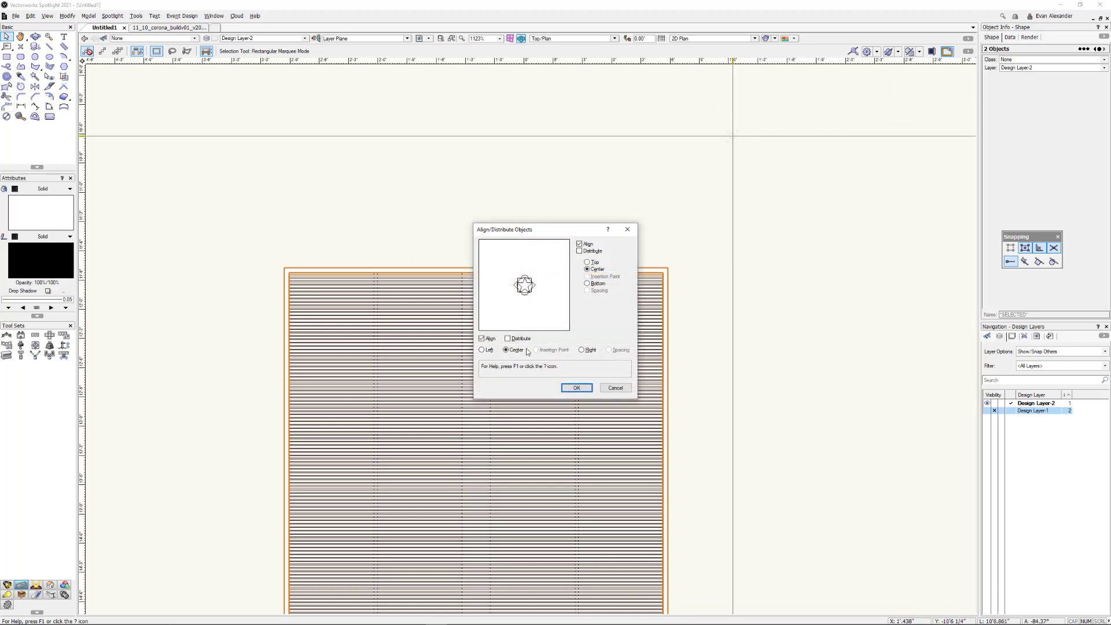
{"action": "left_click", "coordinate": [576, 393]}
{"action": "scroll", "coordinate": [684, 288], "scroll_direction": "up", "scroll_amount": 5}
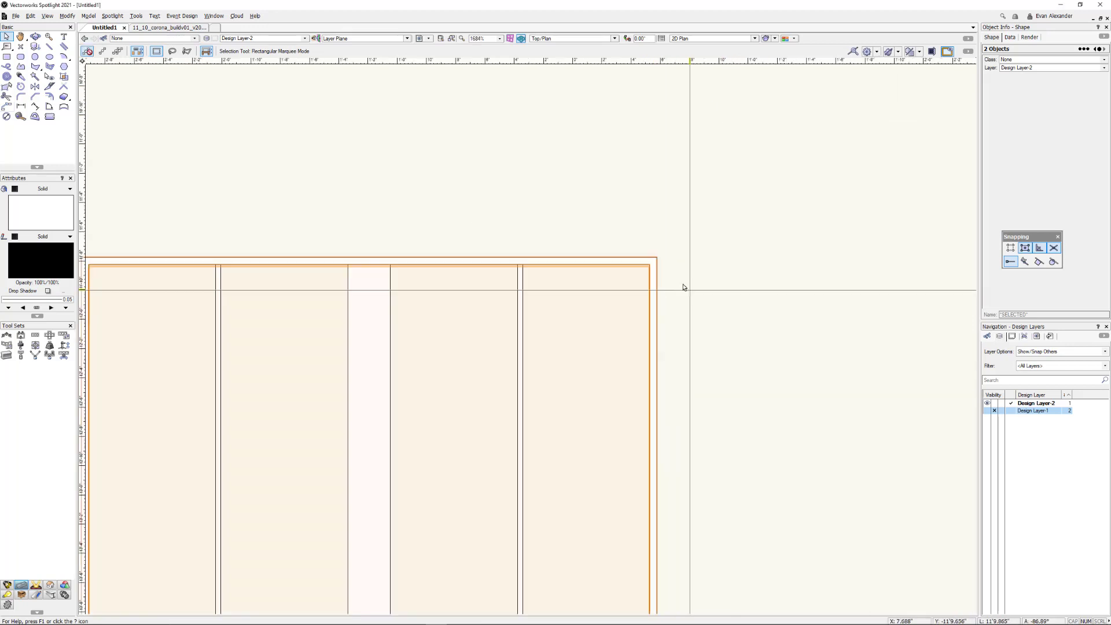
{"action": "scroll", "coordinate": [606, 253], "scroll_direction": "up", "scroll_amount": 5}
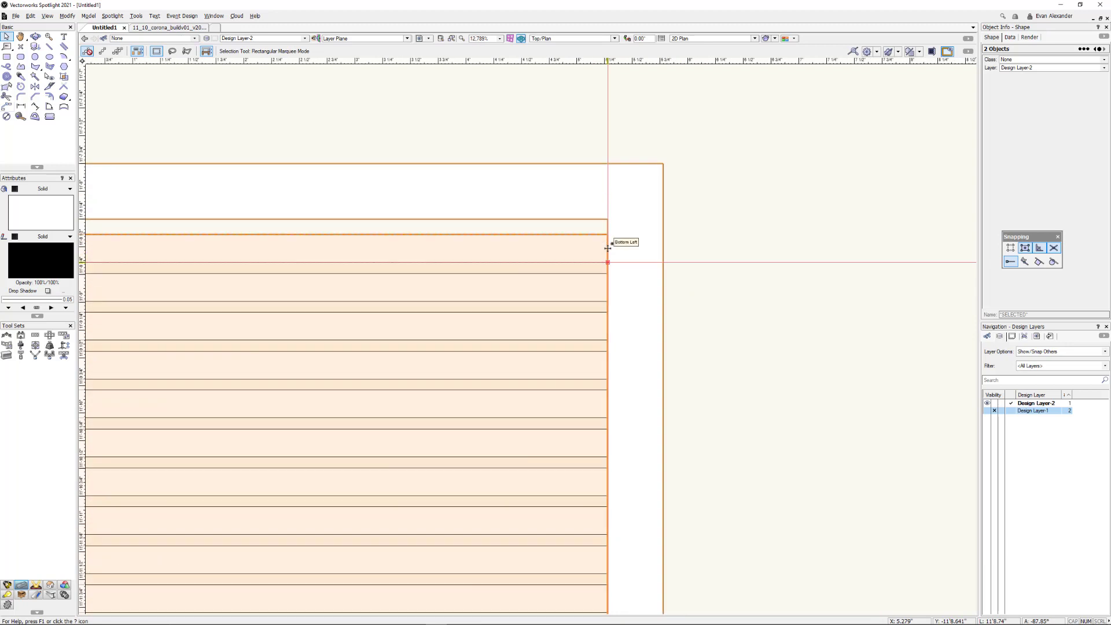
{"action": "scroll", "coordinate": [607, 249], "scroll_direction": "down", "scroll_amount": 8}
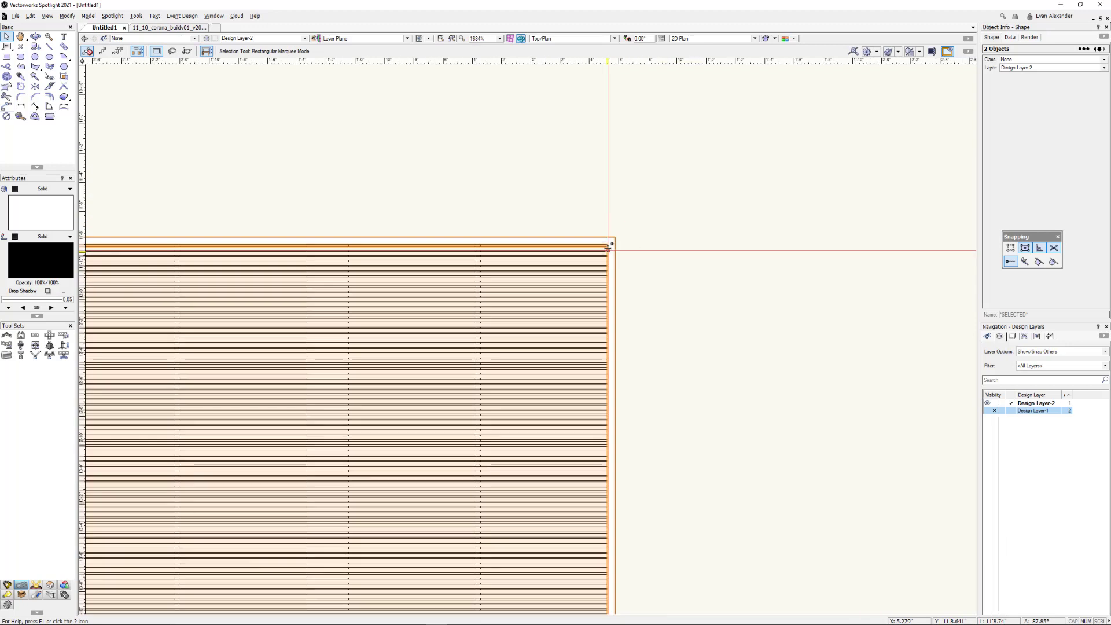
{"action": "left_click", "coordinate": [675, 260]}
{"action": "scroll", "coordinate": [680, 287], "scroll_direction": "down", "scroll_amount": 3}
{"action": "middle_click_drag", "start_coordinate": [679, 300], "coordinate": [682, 236]}
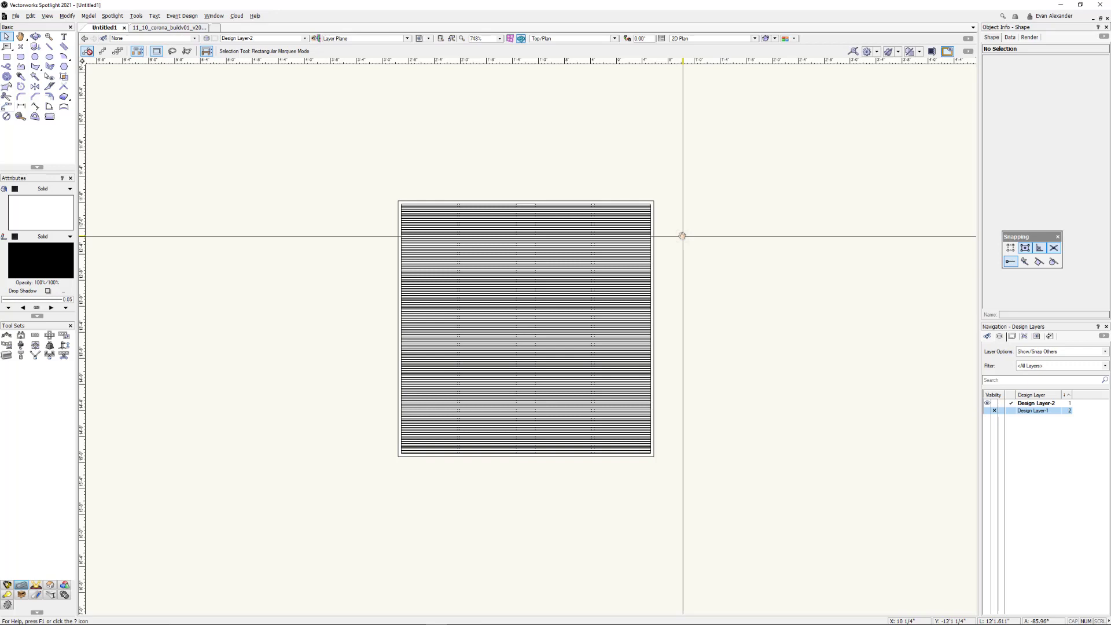
{"action": "scroll", "coordinate": [618, 194], "scroll_direction": "up", "scroll_amount": 4}
{"action": "scroll", "coordinate": [619, 195], "scroll_direction": "down", "scroll_amount": 2}
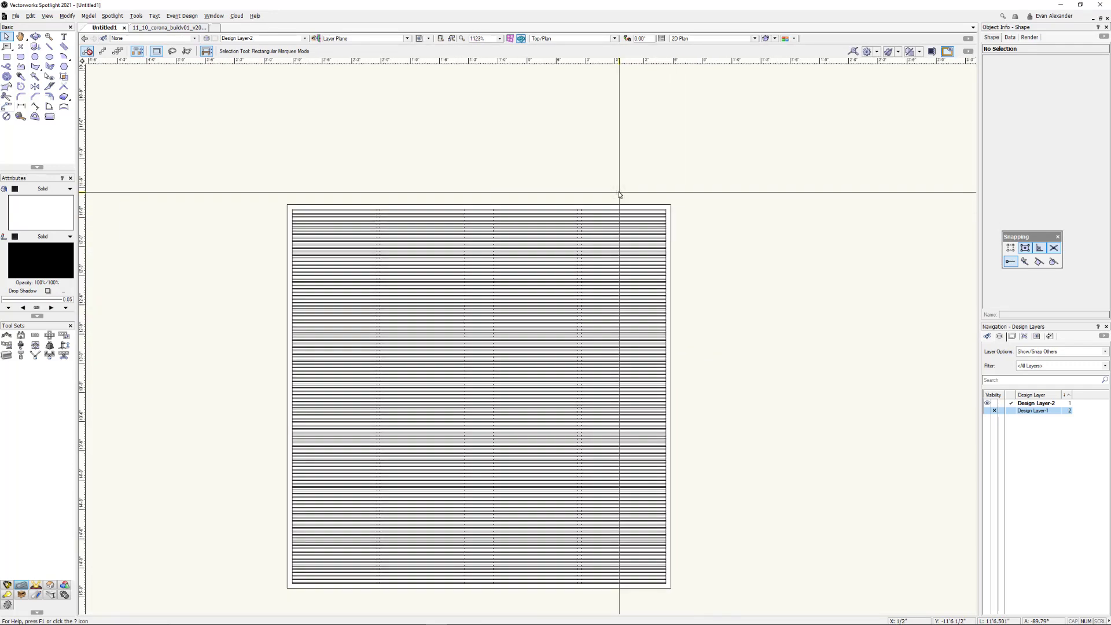
Step: Show the reference drawing on Design Layer-1, examine the panel's side view and thickness dimension, and hide that layer again
{"action": "left_click", "coordinate": [987, 410]}
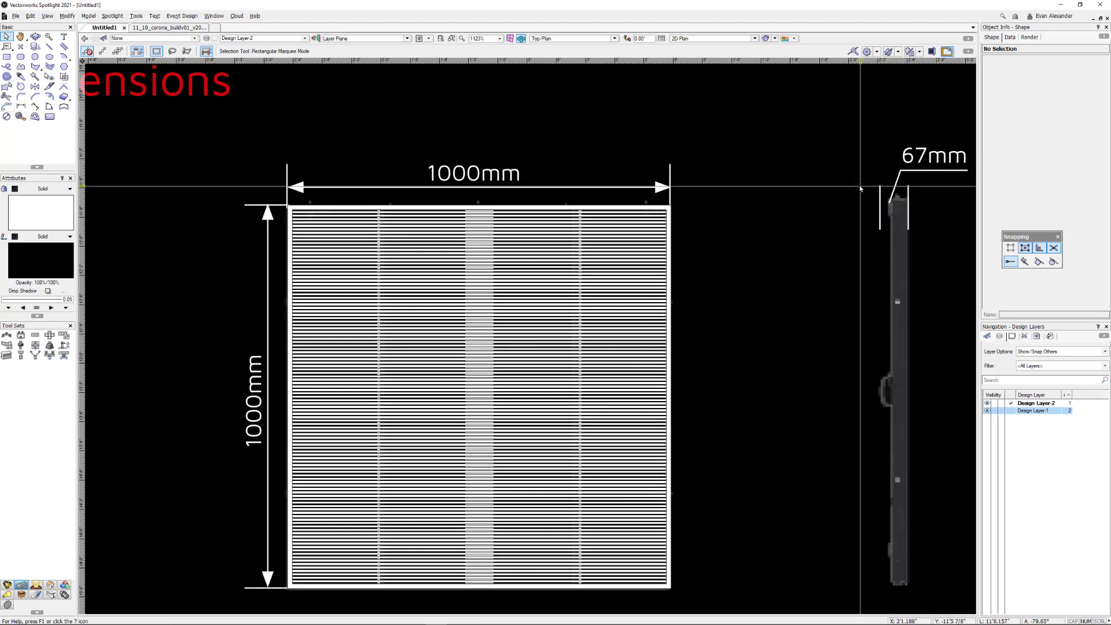
{"action": "middle_click_drag", "start_coordinate": [843, 178], "coordinate": [664, 144]}
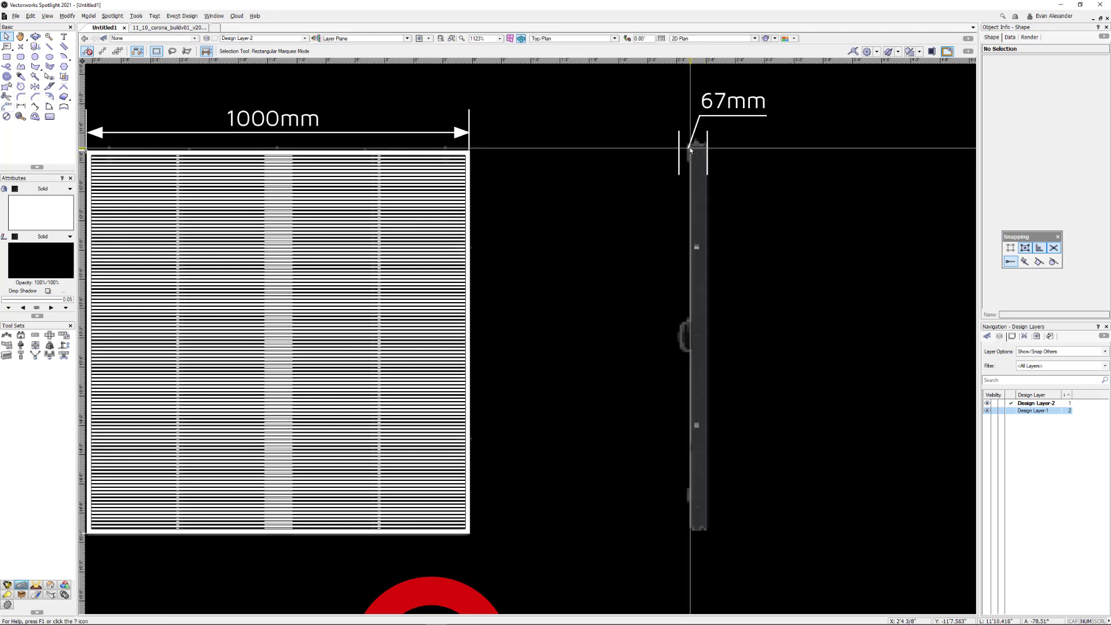
{"action": "scroll", "coordinate": [689, 147], "scroll_direction": "down", "scroll_amount": 5}
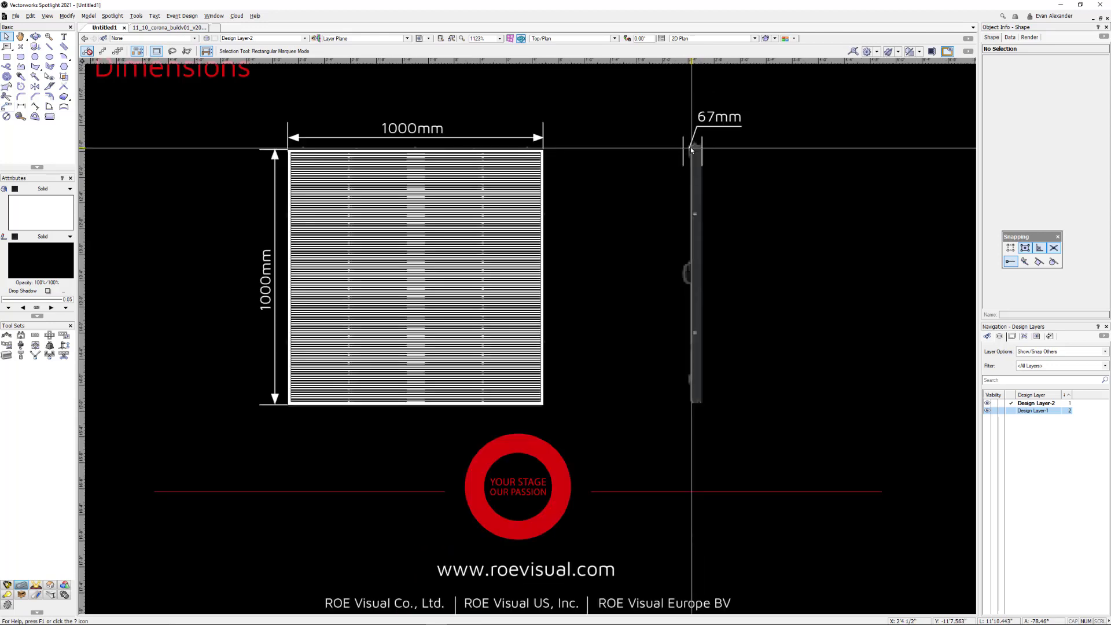
{"action": "left_click", "coordinate": [996, 411]}
Step: Extrude the outer frame polyline 45 mm
{"action": "scroll", "coordinate": [637, 145], "scroll_direction": "up", "scroll_amount": 7}
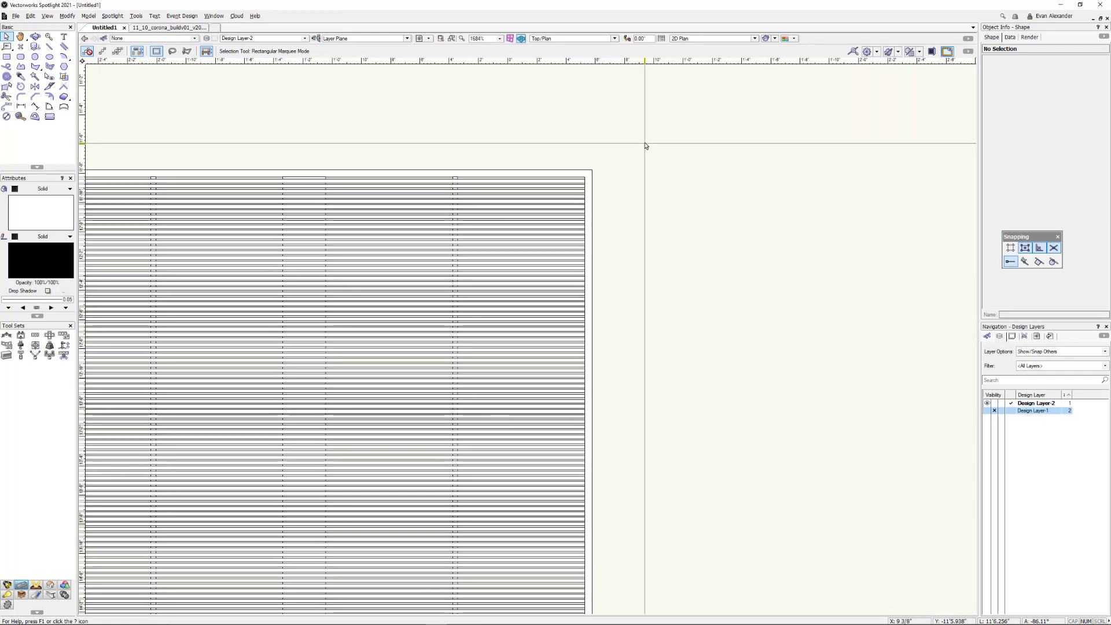
{"action": "left_click", "coordinate": [593, 184]}
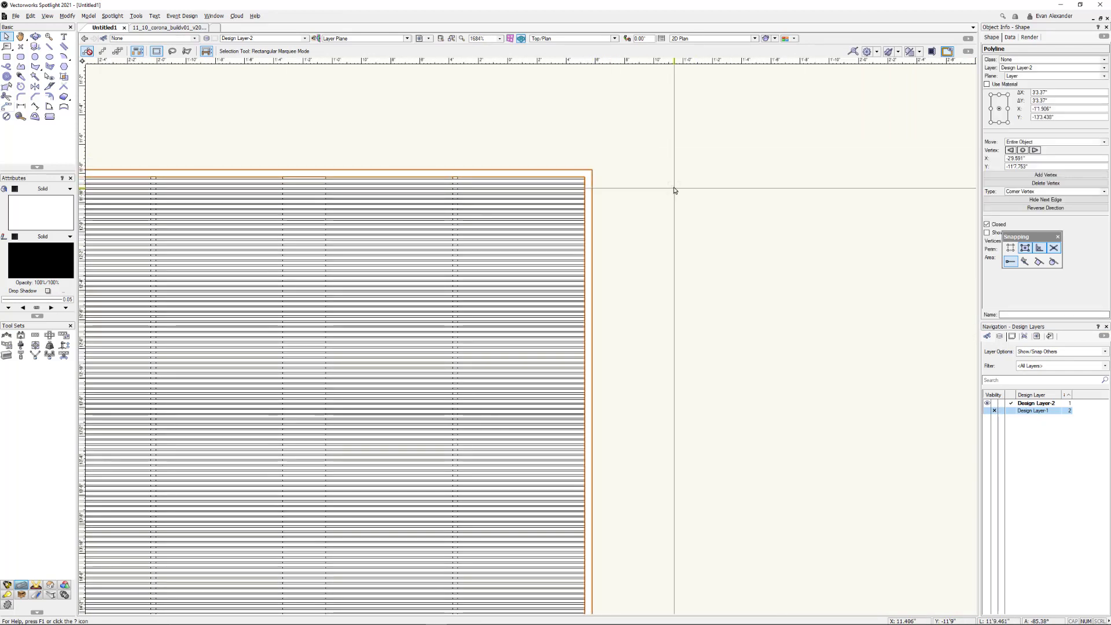
{"action": "key", "text": "ctrl+e"}
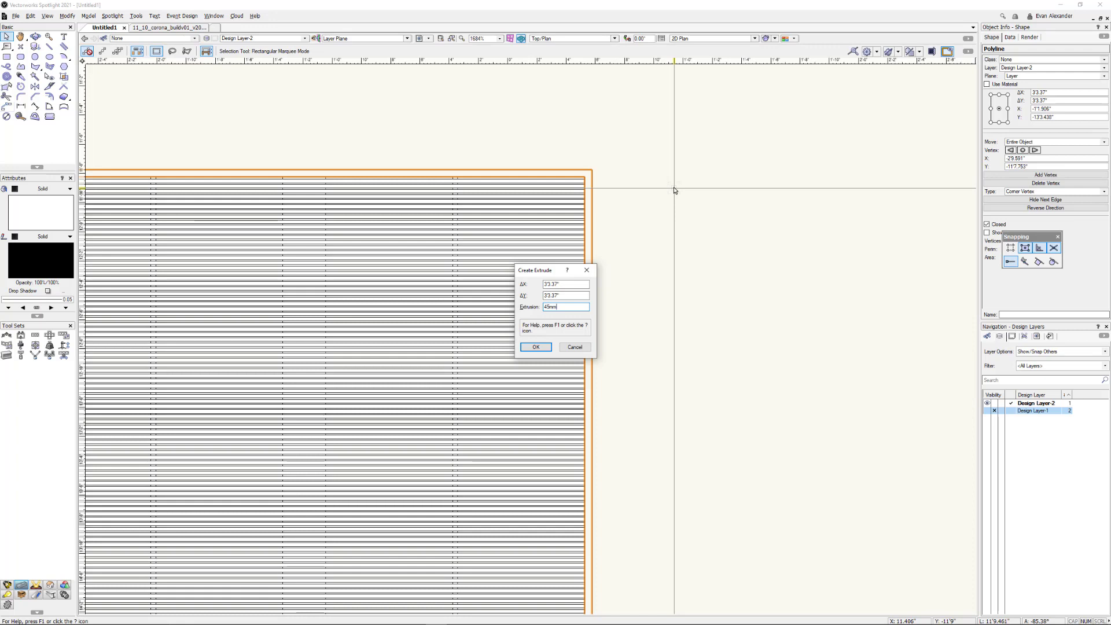
{"action": "key", "text": "Return"}
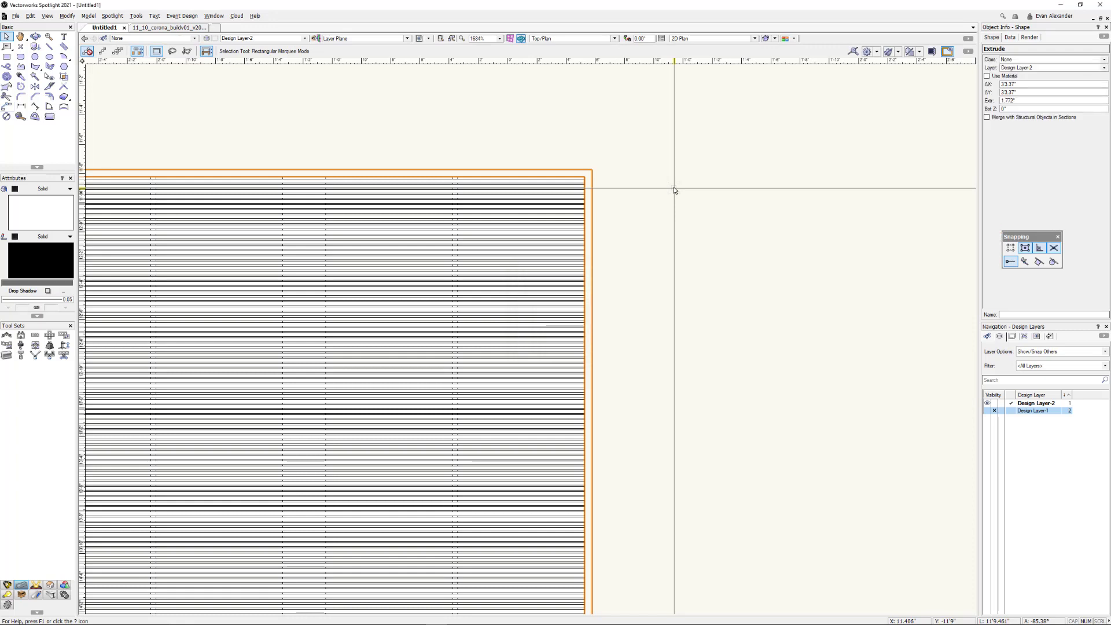
Step: Move the horizontal strip group out of the frame with an X offset of 1000 mm and a Y offset of 0
{"action": "scroll", "coordinate": [674, 191], "scroll_direction": "down", "scroll_amount": 2}
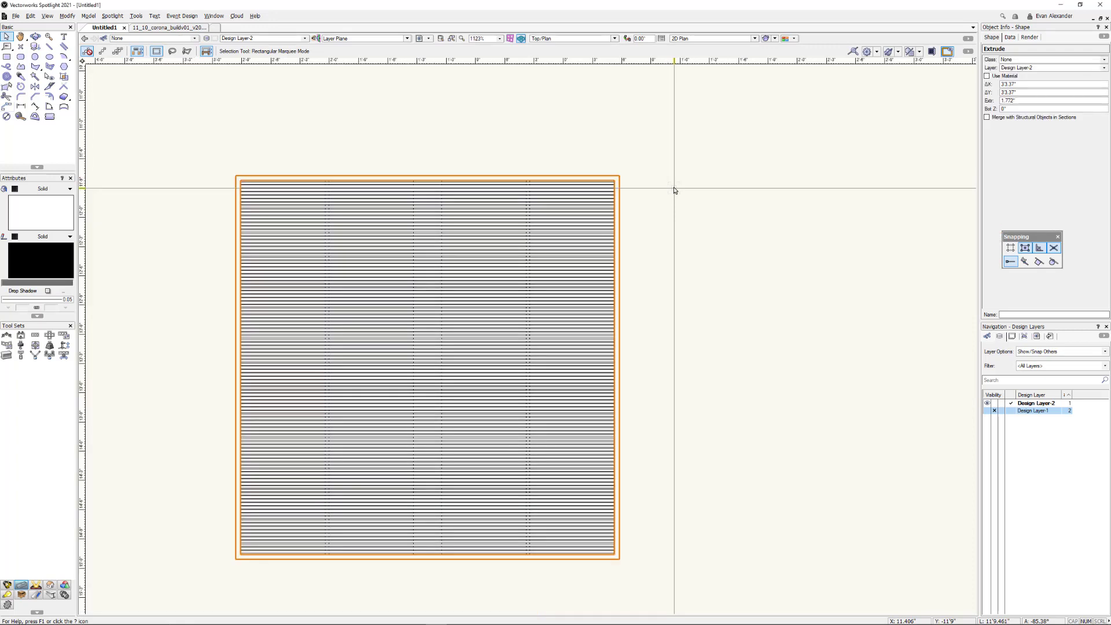
{"action": "scroll", "coordinate": [410, 197], "scroll_direction": "up", "scroll_amount": 4}
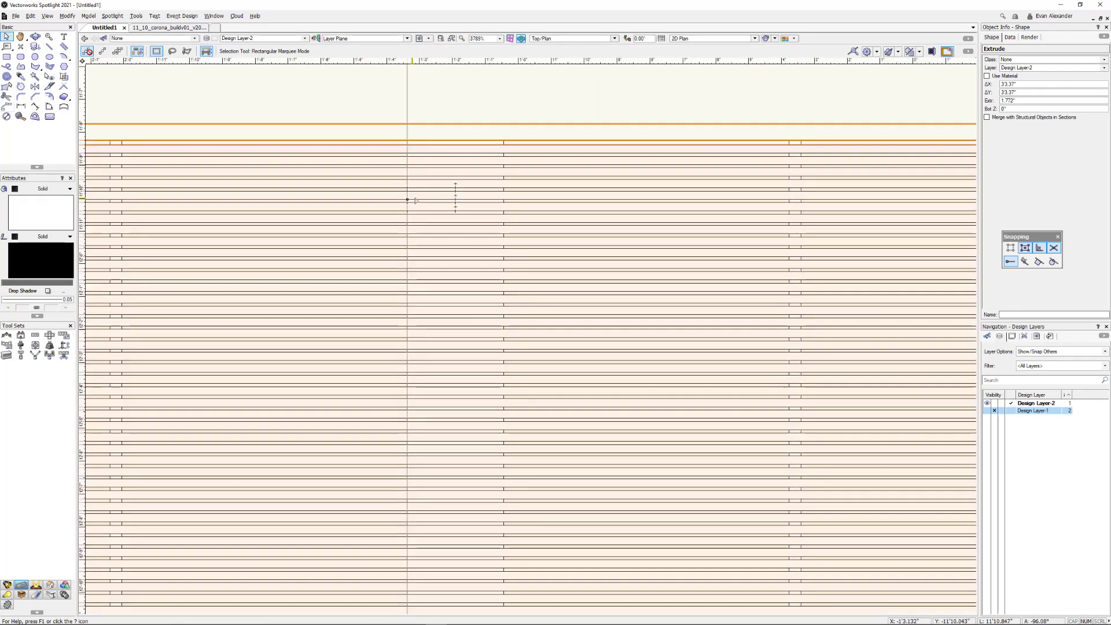
{"action": "scroll", "coordinate": [411, 197], "scroll_direction": "down", "scroll_amount": 2}
{"action": "scroll", "coordinate": [431, 206], "scroll_direction": "down", "scroll_amount": 4}
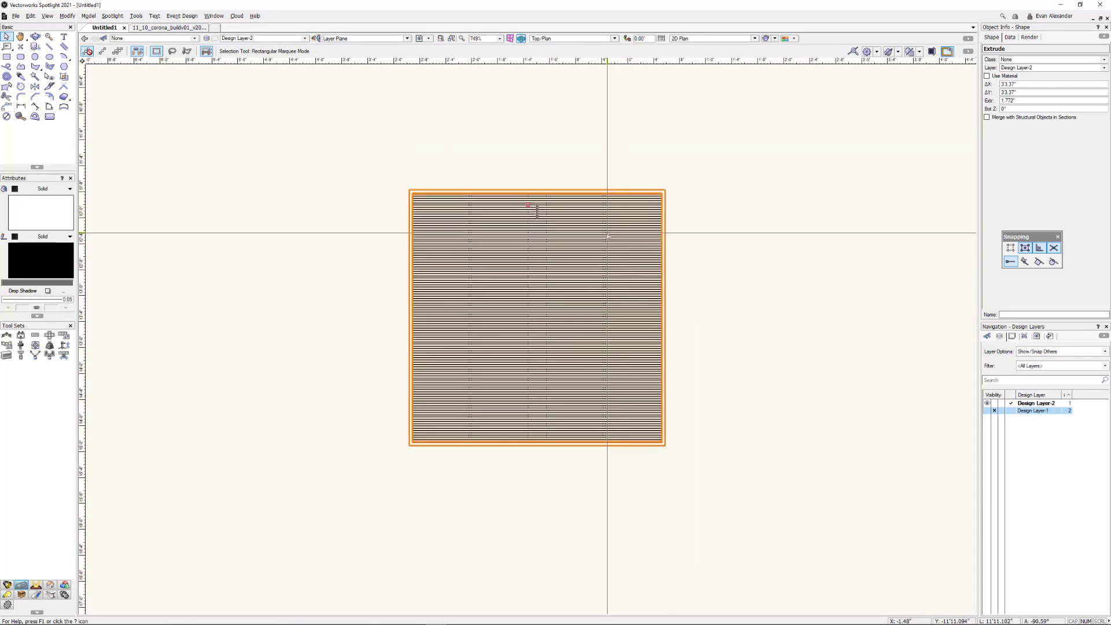
{"action": "left_click", "coordinate": [615, 224]}
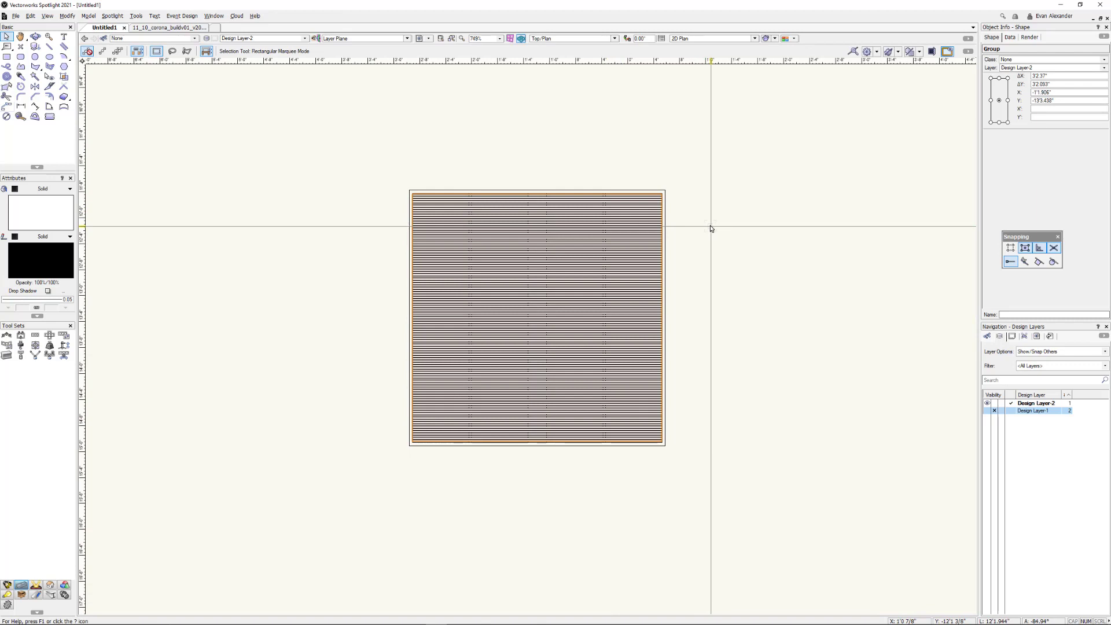
{"action": "left_click", "coordinate": [68, 16]}
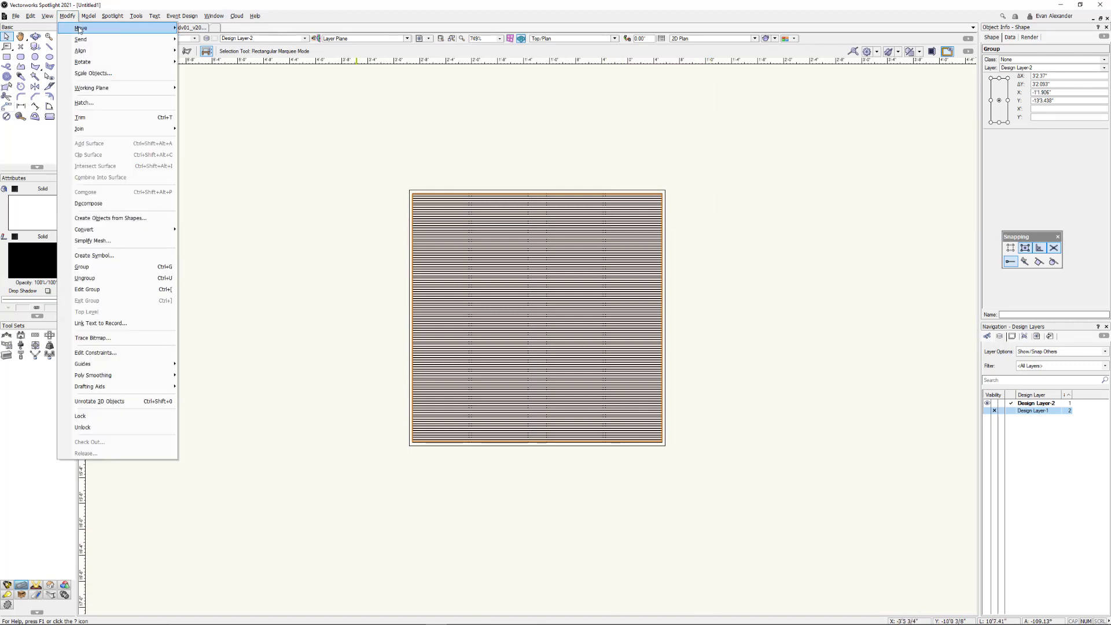
{"action": "left_click", "coordinate": [204, 28]}
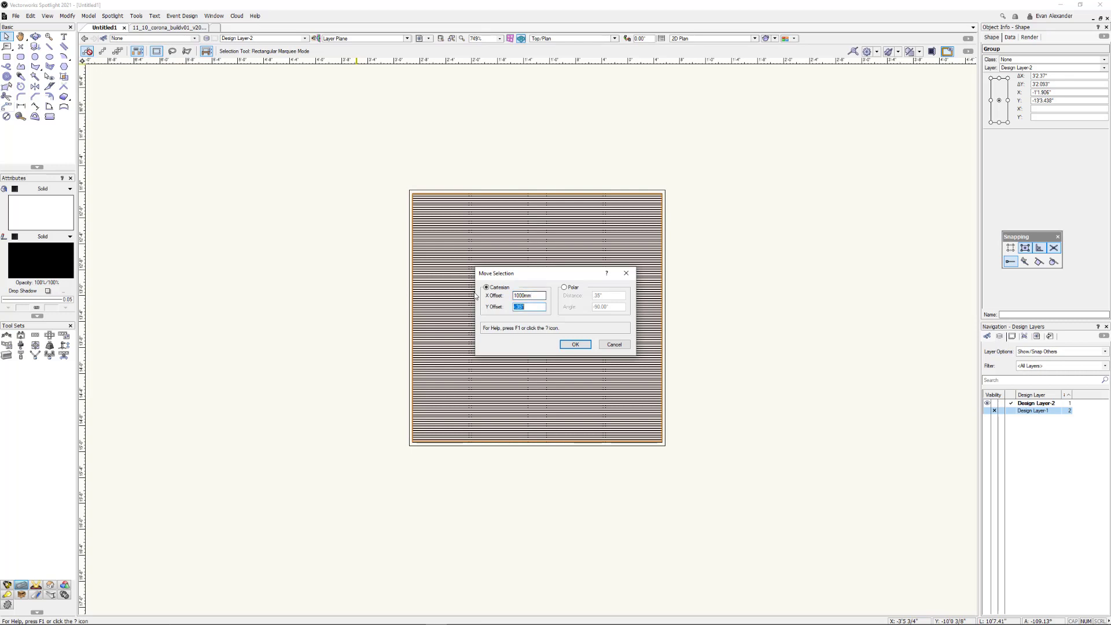
{"action": "key", "text": "Return"}
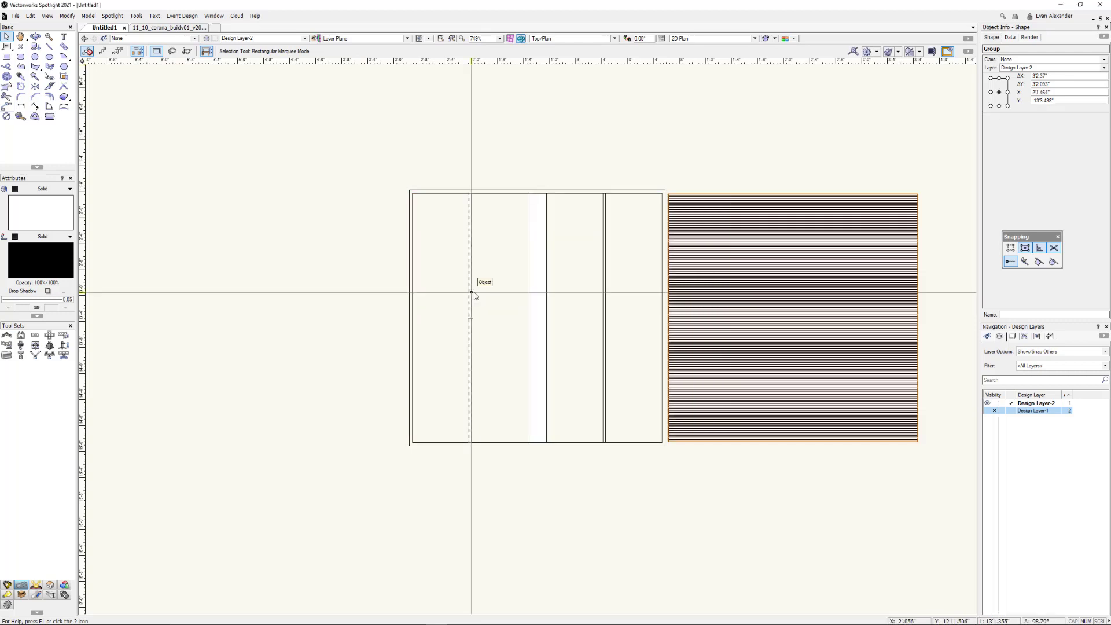
Step: Extrude the wide center bar and the two narrow vertical bars inside the frame together by 1.522"
{"action": "scroll", "coordinate": [513, 265], "scroll_direction": "up", "scroll_amount": 1}
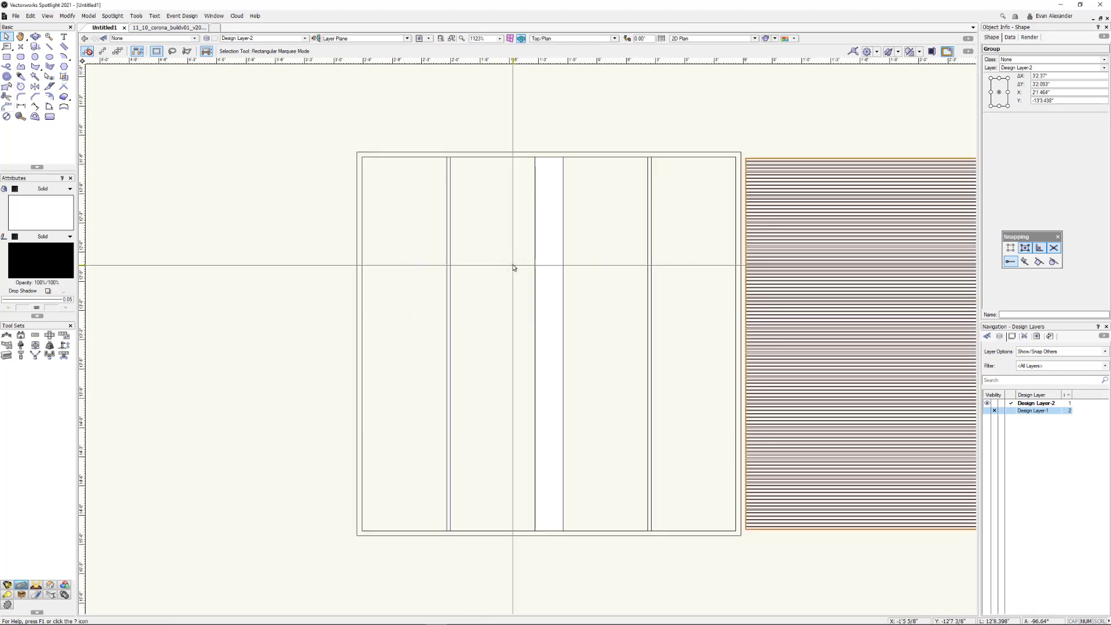
{"action": "scroll", "coordinate": [523, 260], "scroll_direction": "up", "scroll_amount": 1}
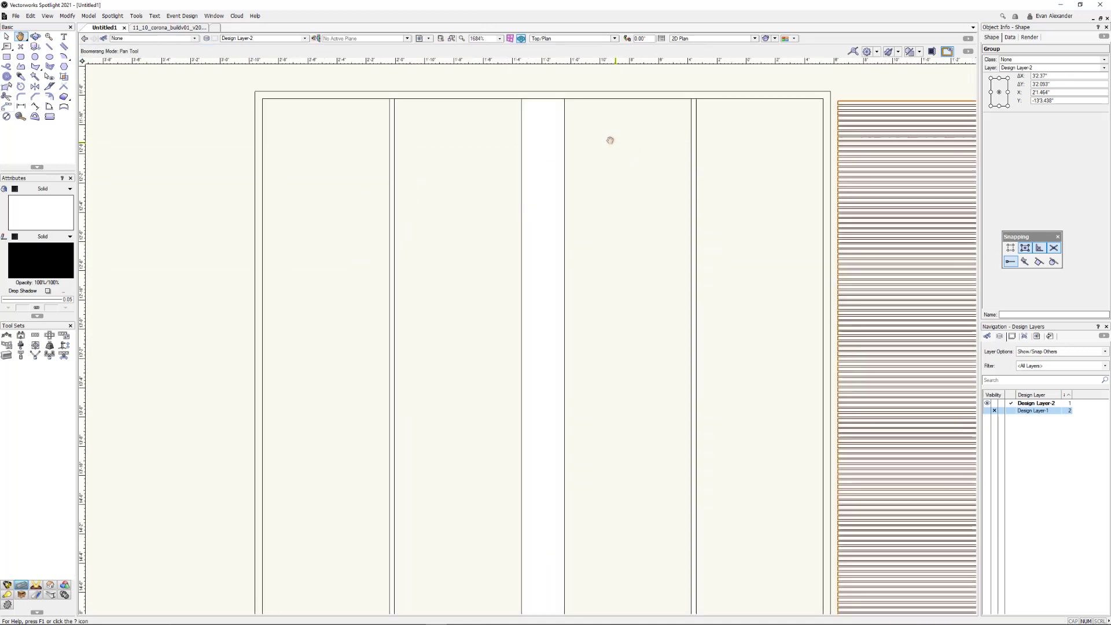
{"action": "middle_click_drag", "start_coordinate": [608, 139], "coordinate": [555, 139]}
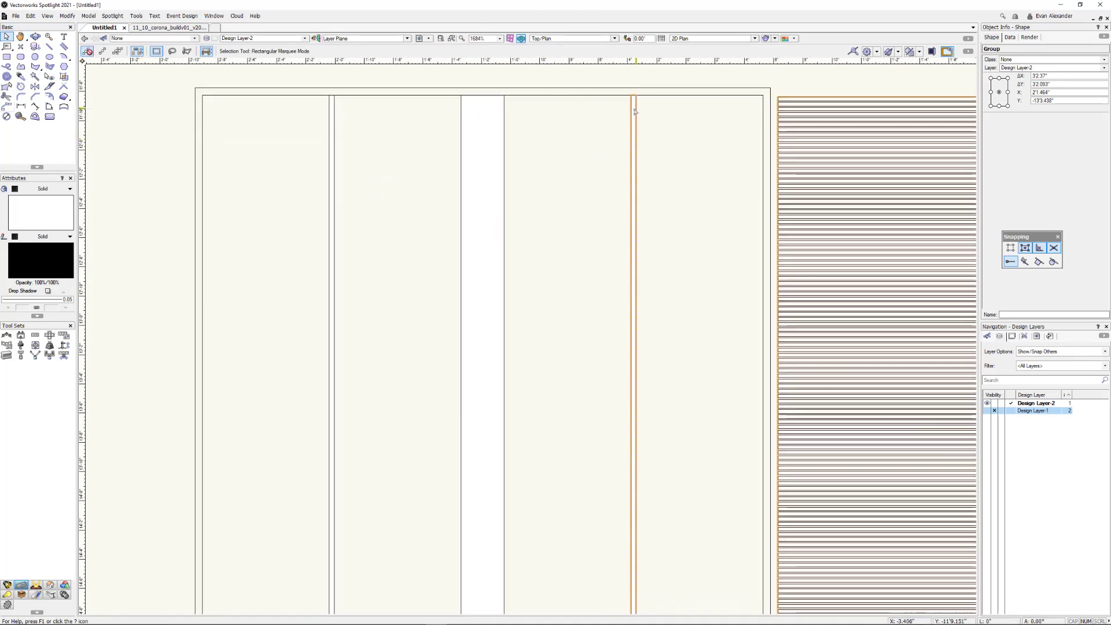
{"action": "left_click", "coordinate": [491, 122]}
{"action": "left_click", "coordinate": [332, 110], "text": "shift"}
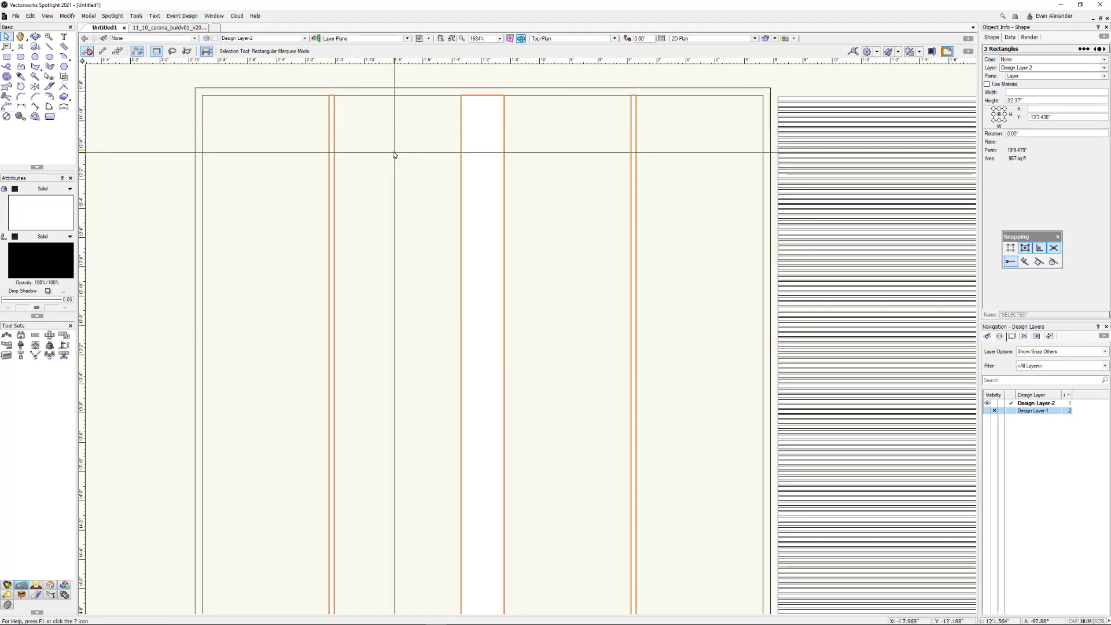
{"action": "key", "text": "ctrl+e"}
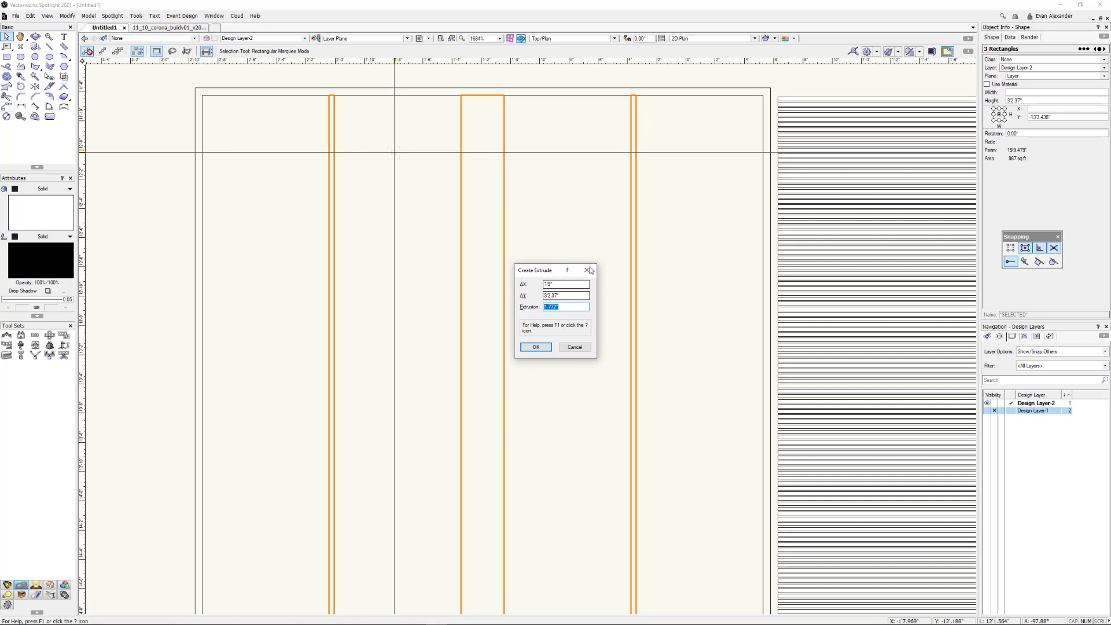
{"action": "left_click", "coordinate": [574, 307]}
{"action": "key", "text": "Return"}
{"action": "scroll", "coordinate": [529, 309], "scroll_direction": "down", "scroll_amount": 1}
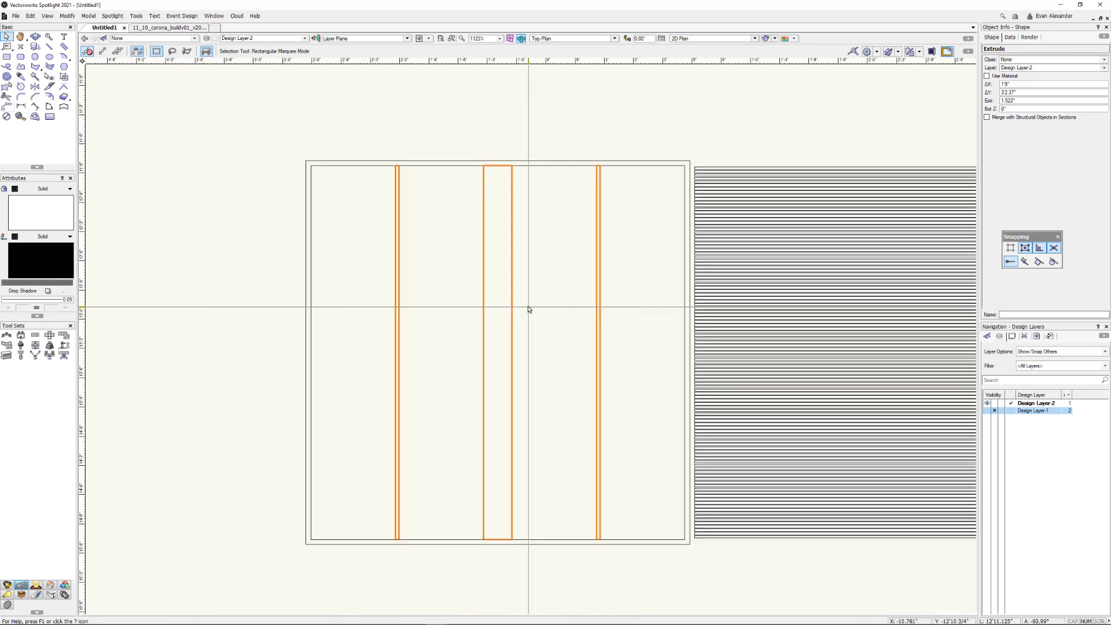
Step: Move the horizontal strip group back into the frame with an X offset of -3'3.37" and a Y offset of 0
{"action": "key", "text": "2"}
{"action": "scroll", "coordinate": [469, 341], "scroll_direction": "up", "scroll_amount": 3}
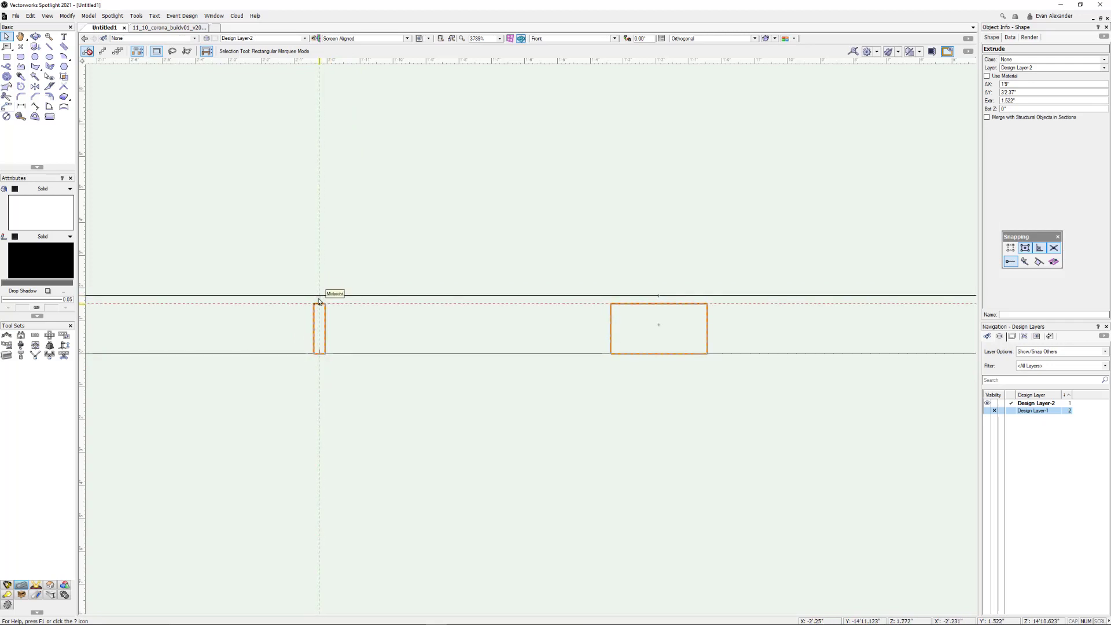
{"action": "scroll", "coordinate": [635, 302], "scroll_direction": "down", "scroll_amount": 4}
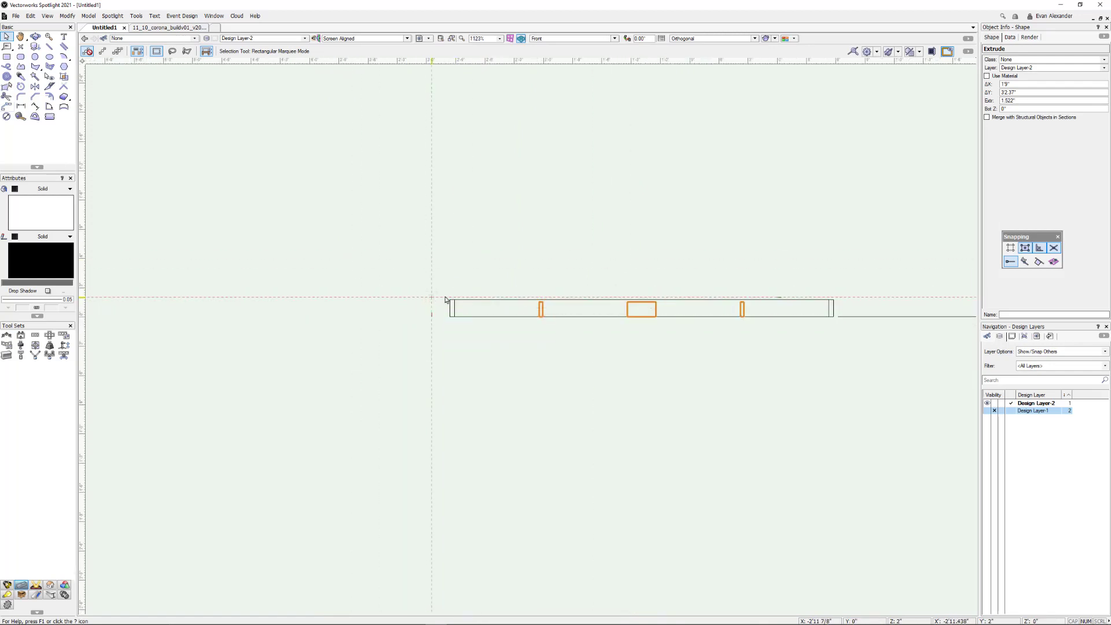
{"action": "key", "text": "F5"}
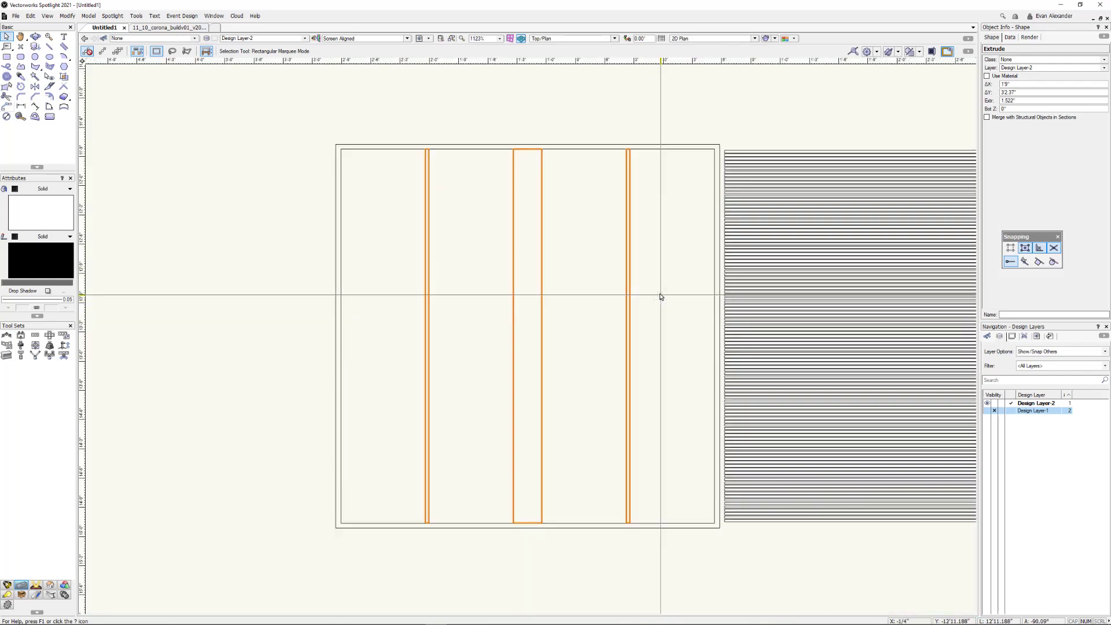
{"action": "scroll", "coordinate": [658, 297], "scroll_direction": "down", "scroll_amount": 2}
{"action": "middle_click_drag", "start_coordinate": [652, 302], "coordinate": [412, 277]}
{"action": "scroll", "coordinate": [528, 216], "scroll_direction": "up", "scroll_amount": 1}
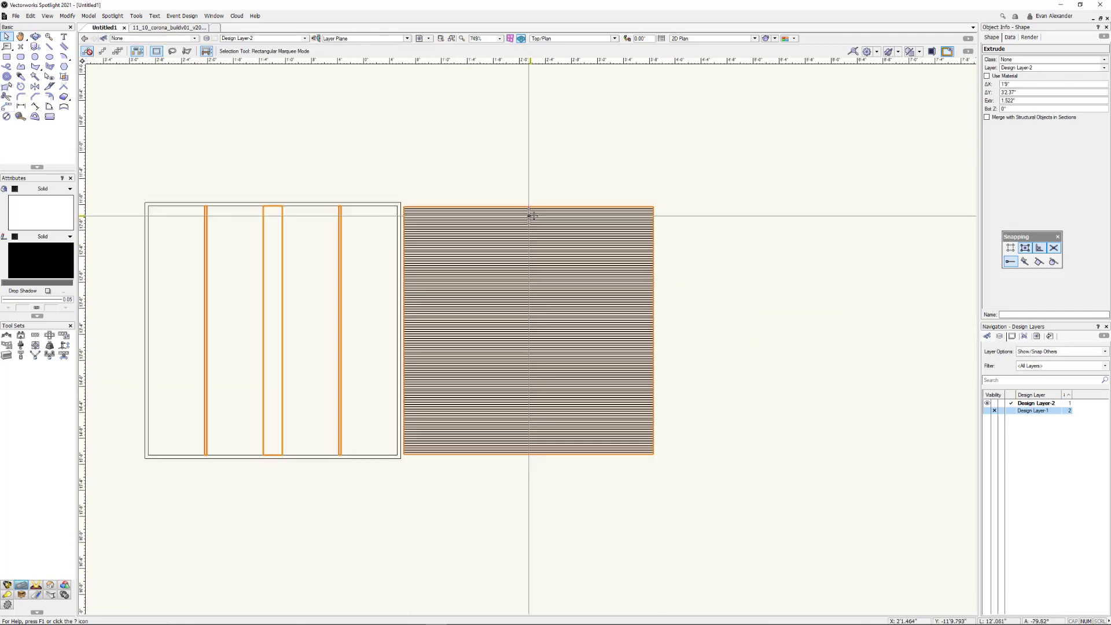
{"action": "scroll", "coordinate": [533, 215], "scroll_direction": "up", "scroll_amount": 1}
{"action": "left_click", "coordinate": [527, 255]}
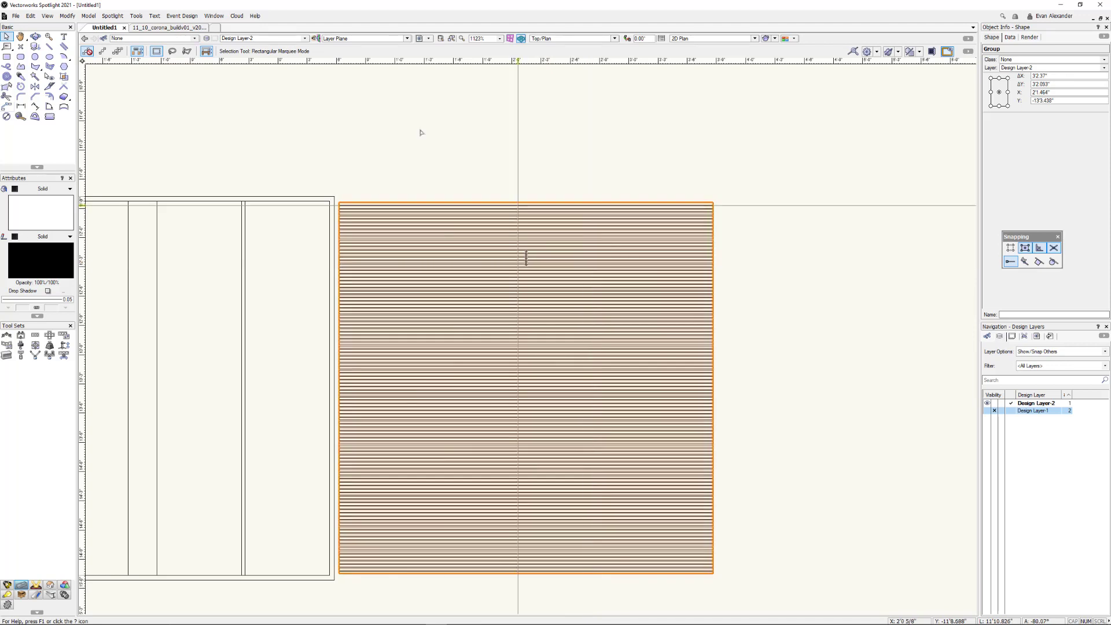
{"action": "left_click", "coordinate": [67, 16]}
{"action": "mouse_move", "coordinate": [80, 27]}
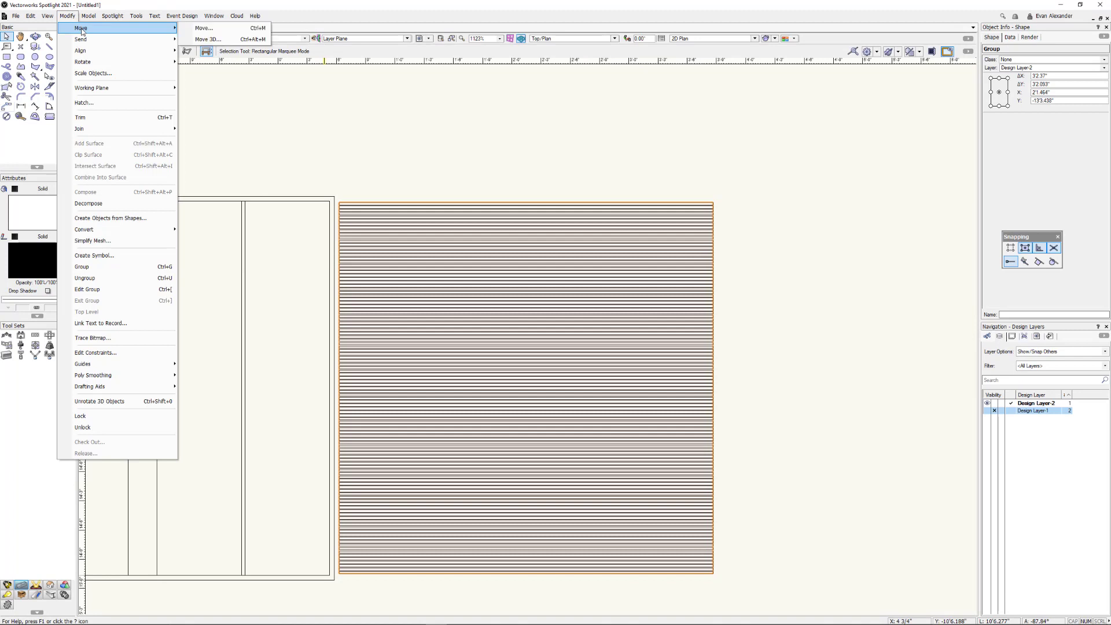
{"action": "left_click", "coordinate": [195, 28]}
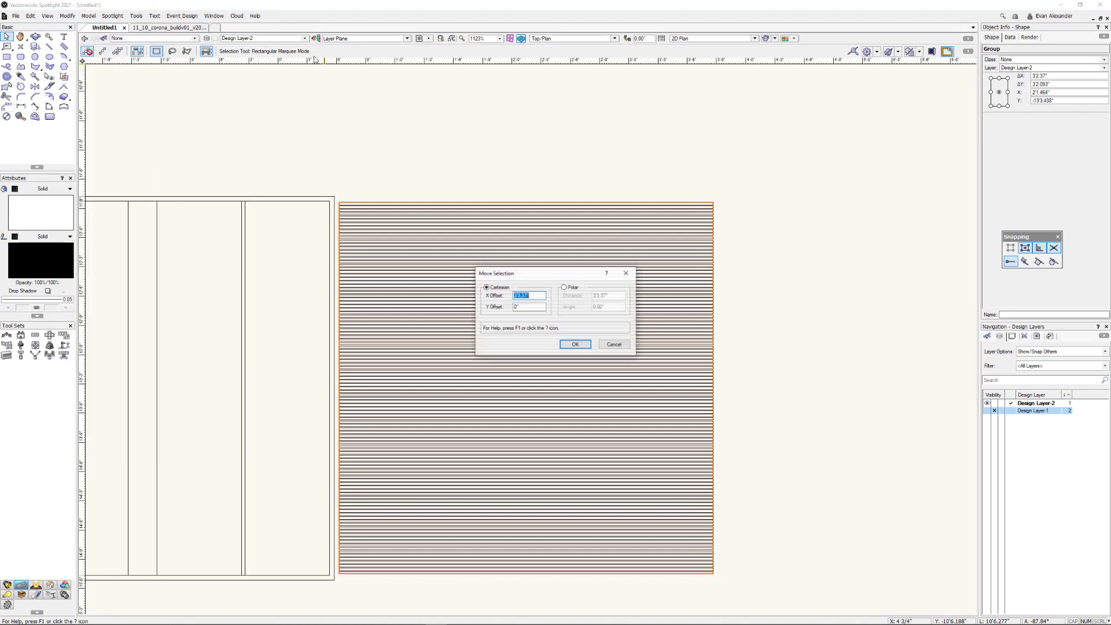
{"action": "left_click", "coordinate": [520, 295]}
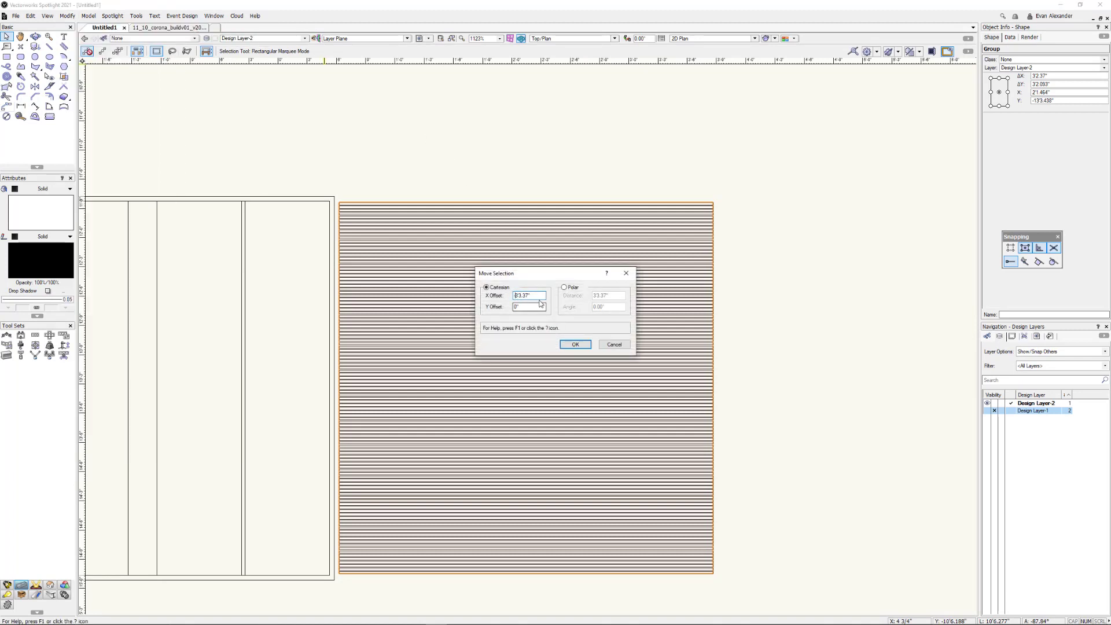
{"action": "key", "text": "Return"}
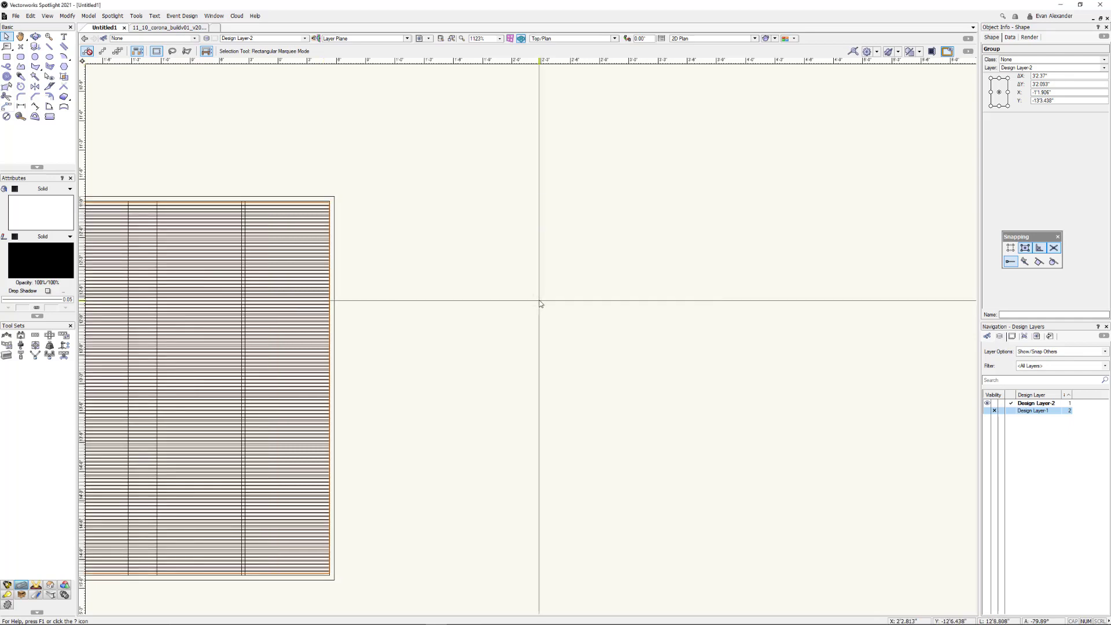
Step: Inside the horizontal strip group, extrude all of the strip rectangles together by .25"
{"action": "middle_click_drag", "start_coordinate": [393, 232], "coordinate": [757, 198]}
{"action": "scroll", "coordinate": [703, 172], "scroll_direction": "up", "scroll_amount": 2}
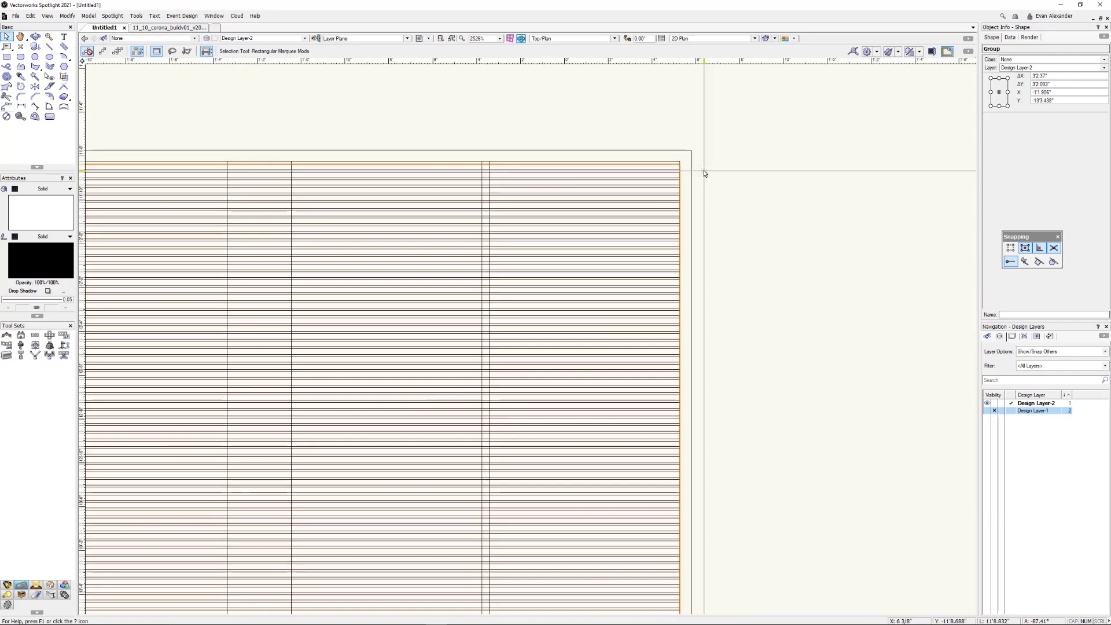
{"action": "double_click", "coordinate": [669, 177]}
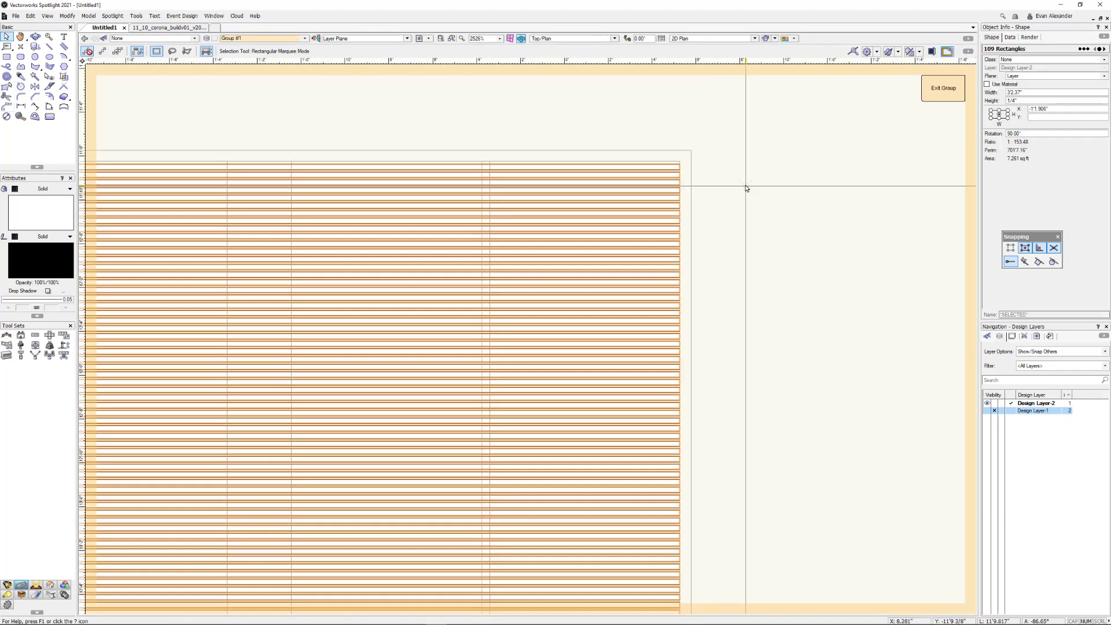
{"action": "scroll", "coordinate": [745, 187], "scroll_direction": "down", "scroll_amount": 1}
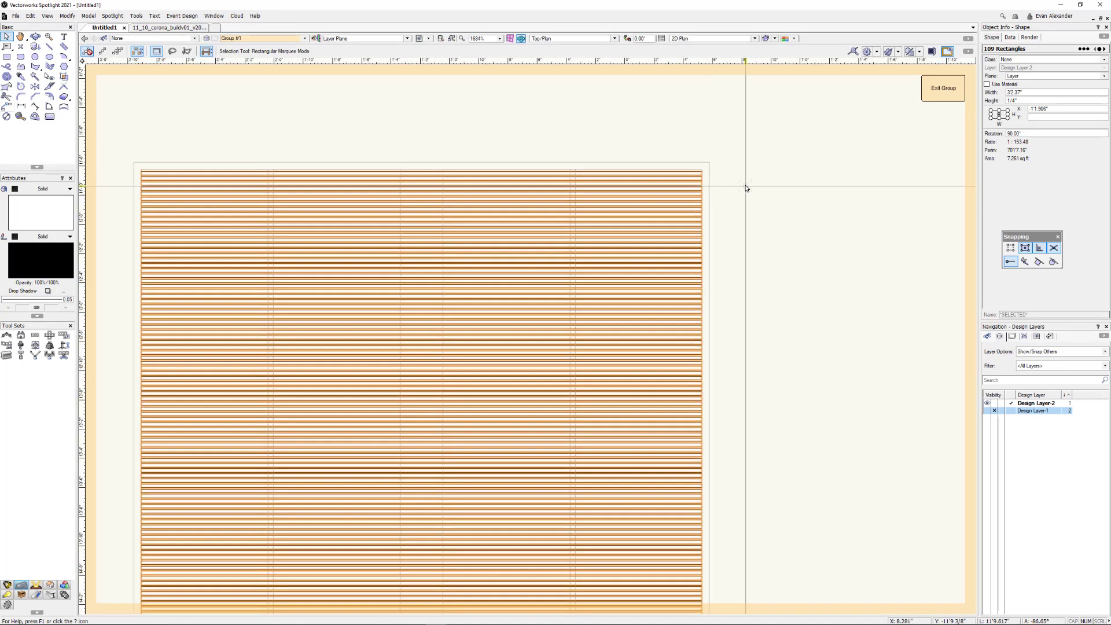
{"action": "scroll", "coordinate": [745, 188], "scroll_direction": "down", "scroll_amount": 1}
{"action": "middle_click_drag", "start_coordinate": [764, 181], "coordinate": [733, 133]}
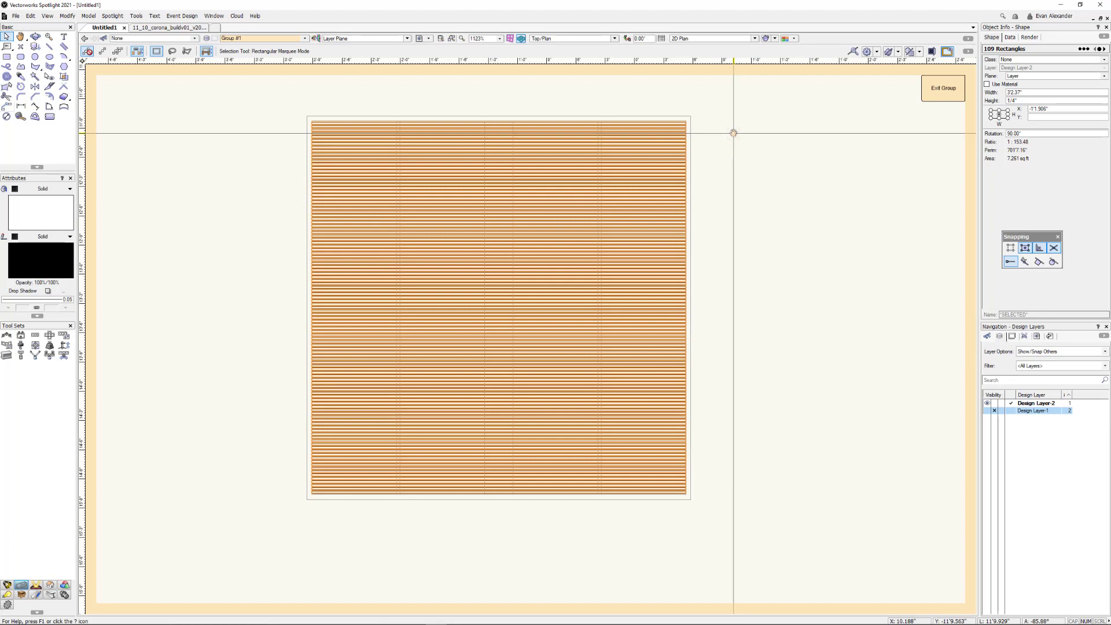
{"action": "key", "text": "ctrl+e"}
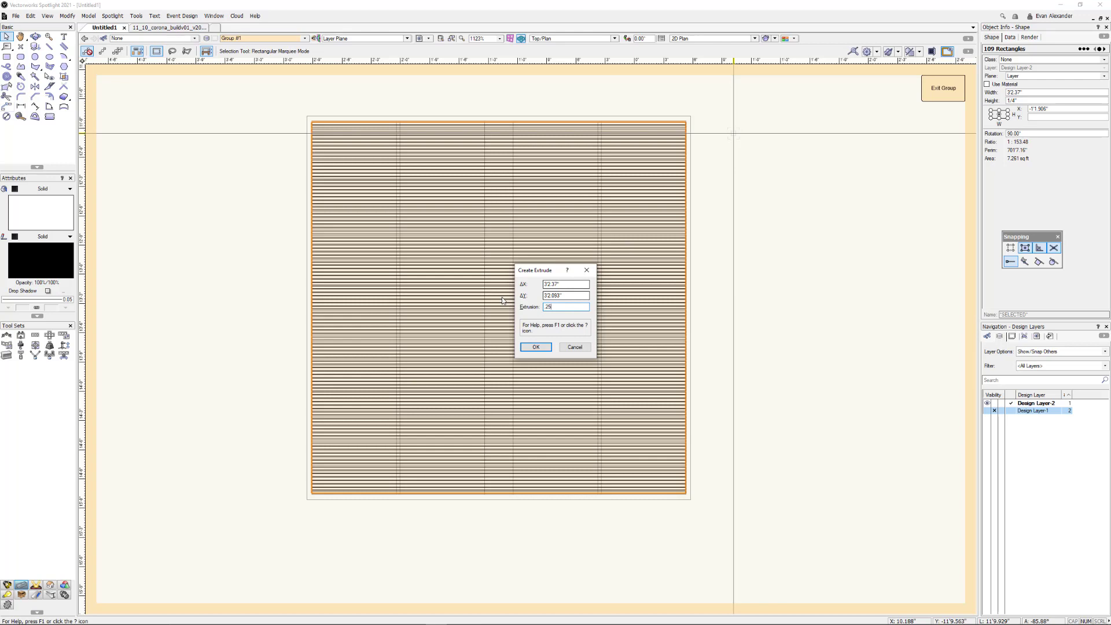
{"action": "key", "text": "Return"}
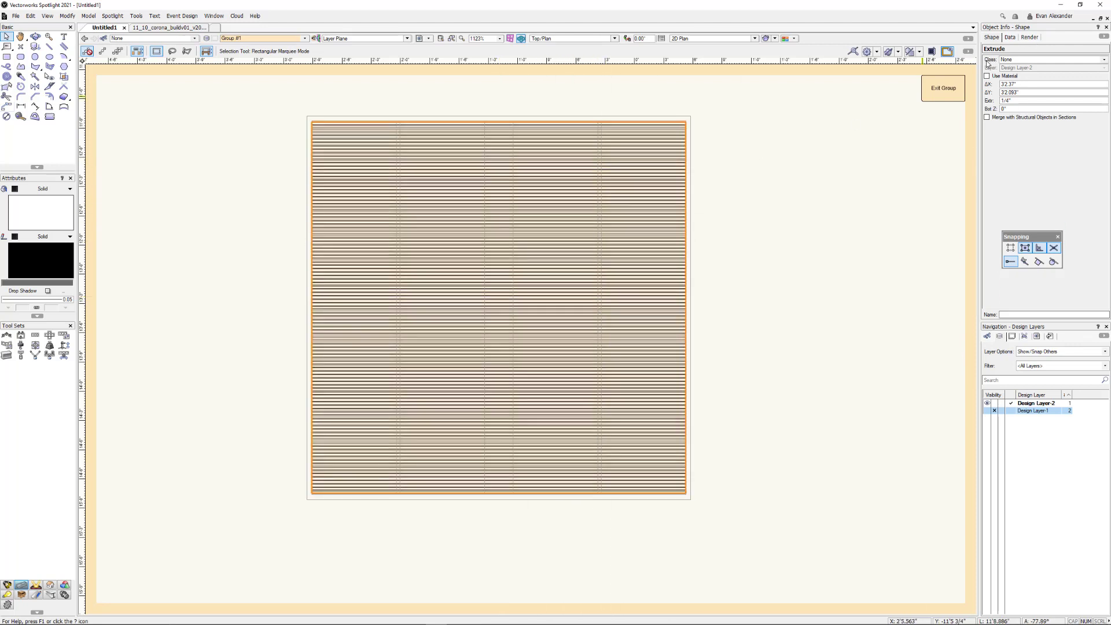
{"action": "double_click", "coordinate": [650, 185]}
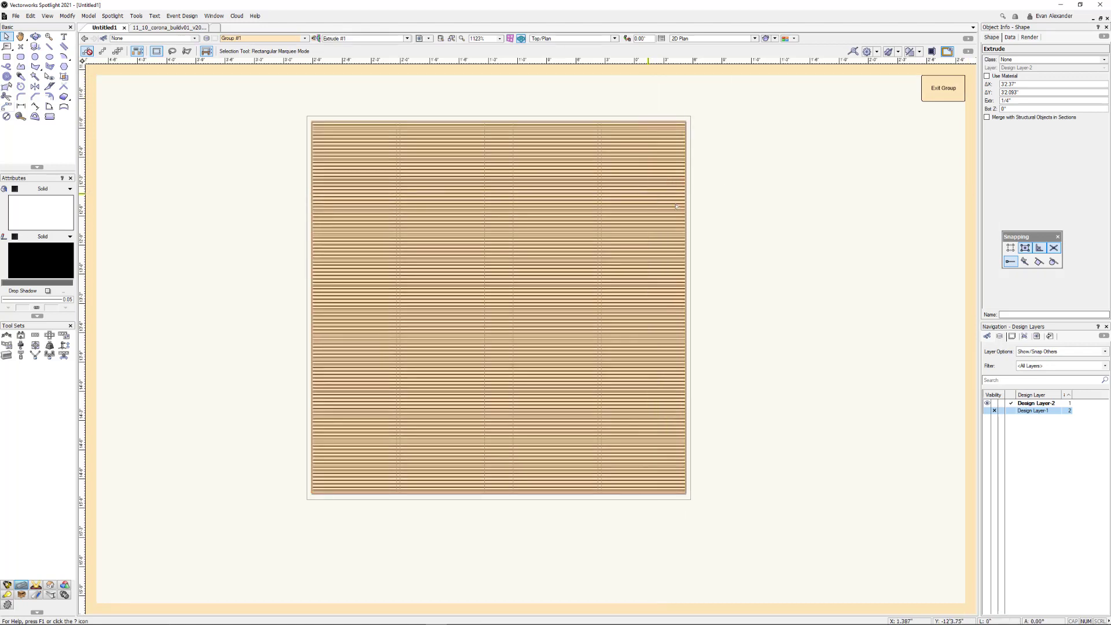
{"action": "left_click", "coordinate": [746, 191]}
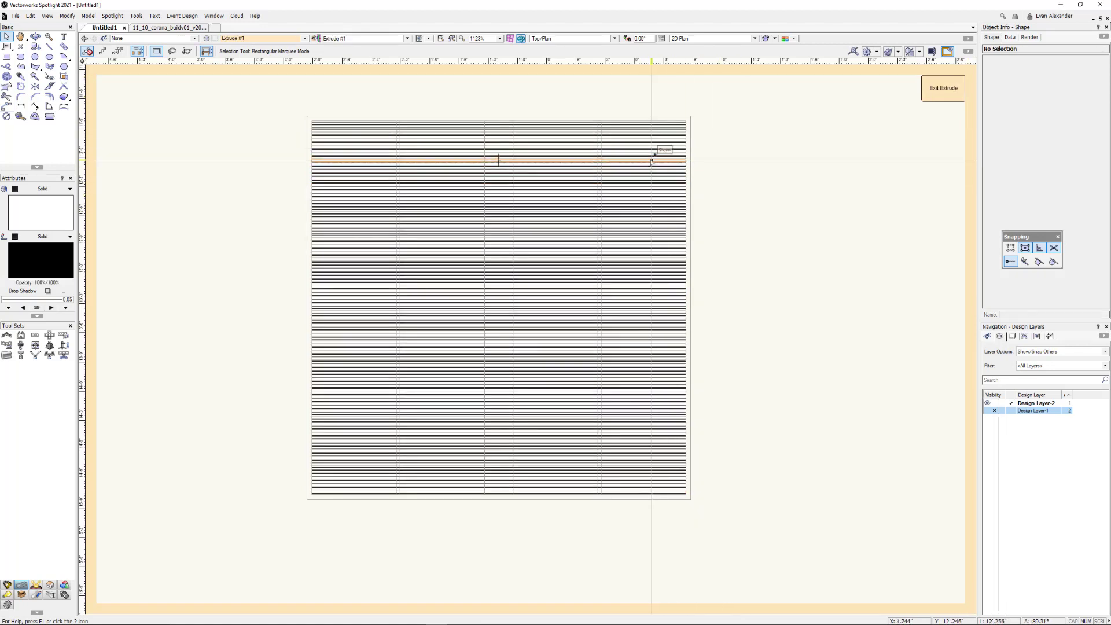
{"action": "left_click", "coordinate": [943, 88]}
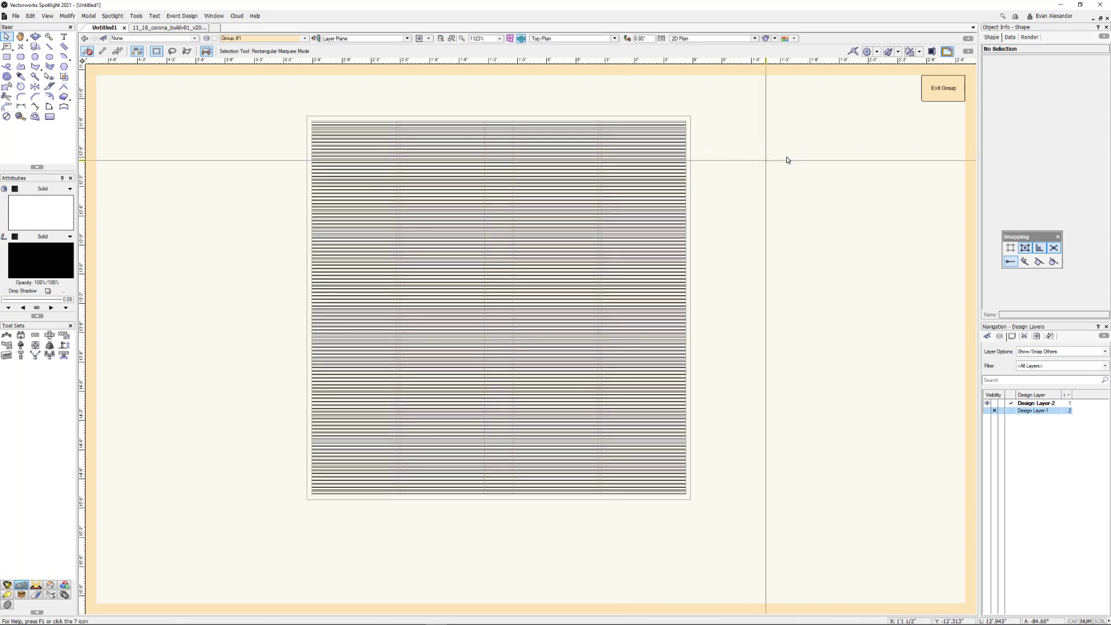
Step: Exit the horizontal strip group and ungroup it, leaving the strip extrude directly on Design Layer-2
{"action": "left_click", "coordinate": [943, 95]}
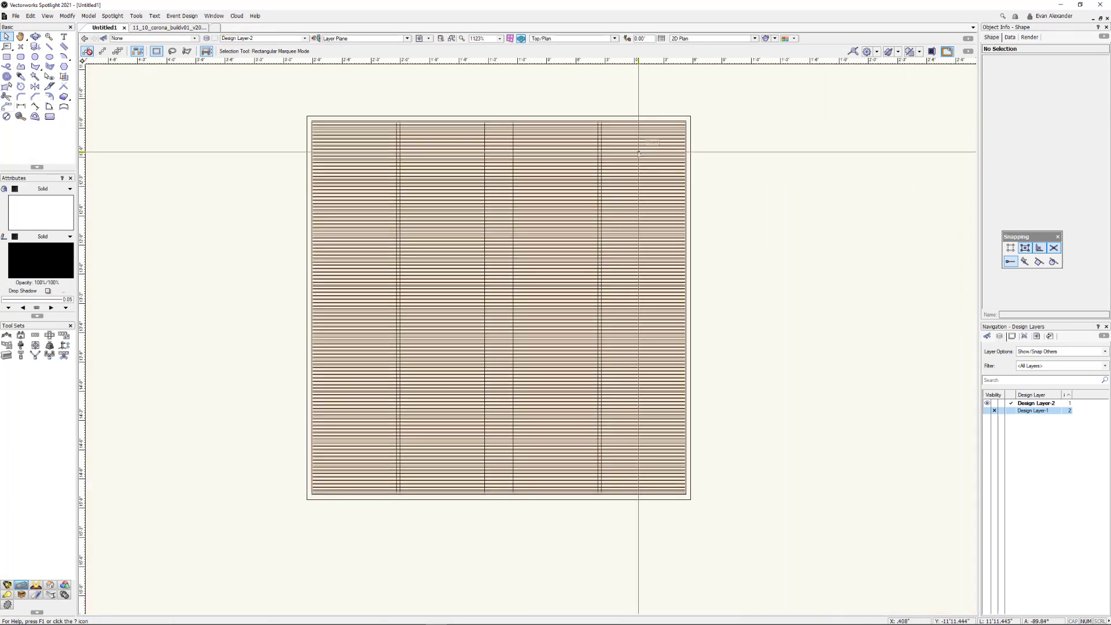
{"action": "key", "text": "ctrl+u"}
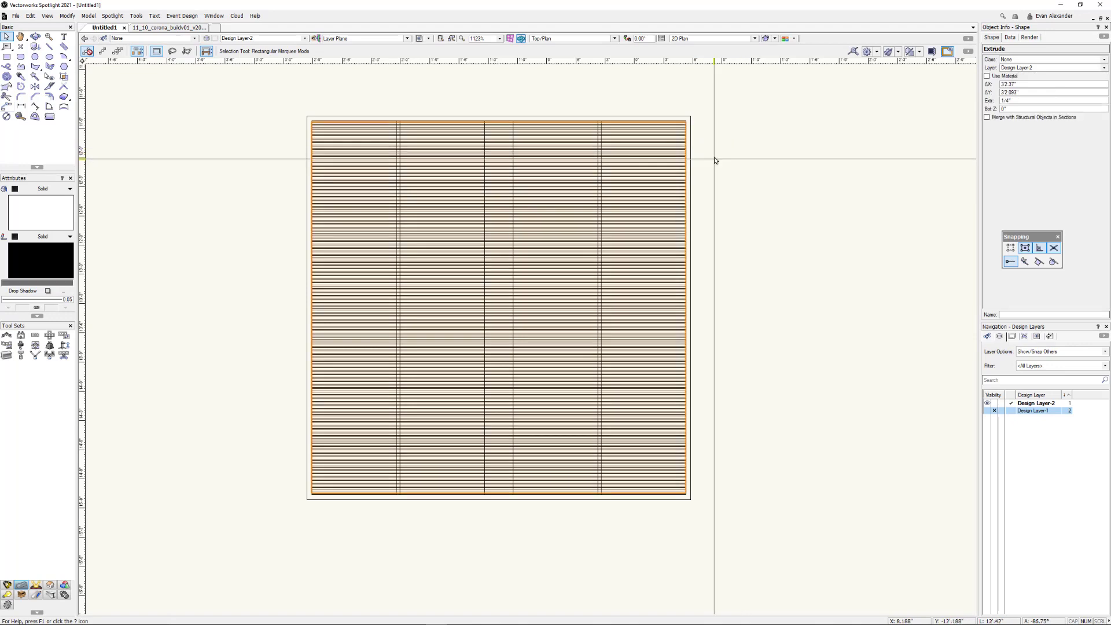
{"action": "scroll", "coordinate": [675, 217], "scroll_direction": "up", "scroll_amount": 2}
{"action": "scroll", "coordinate": [675, 218], "scroll_direction": "down", "scroll_amount": 2}
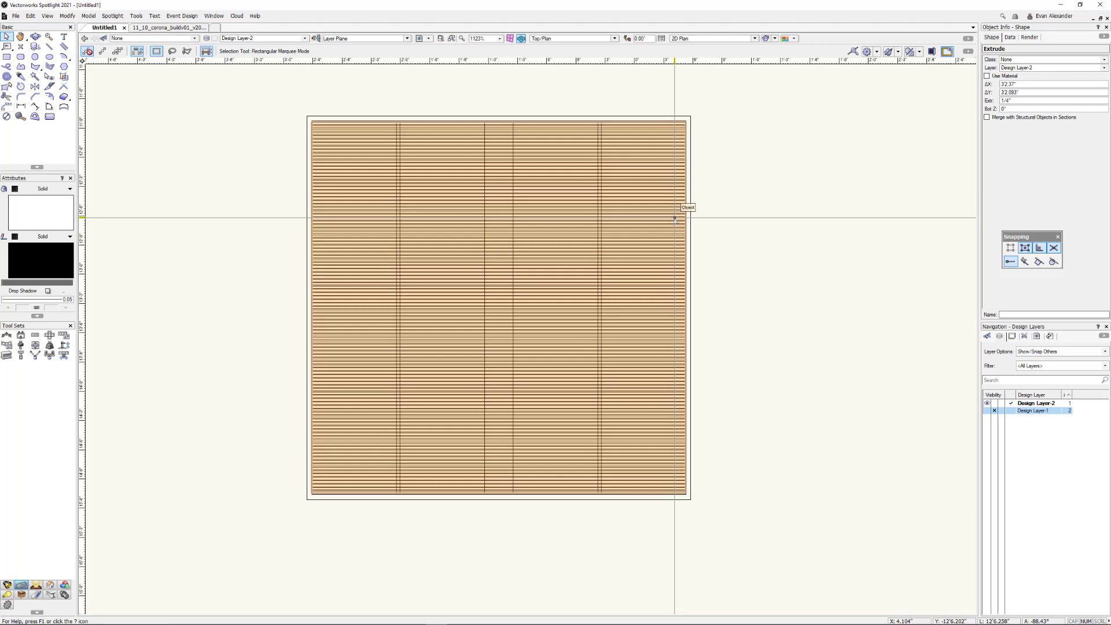
Step: In front view, move the strip extrude up so its underside rests on top of the vertical bars
{"action": "key", "text": "KP_2"}
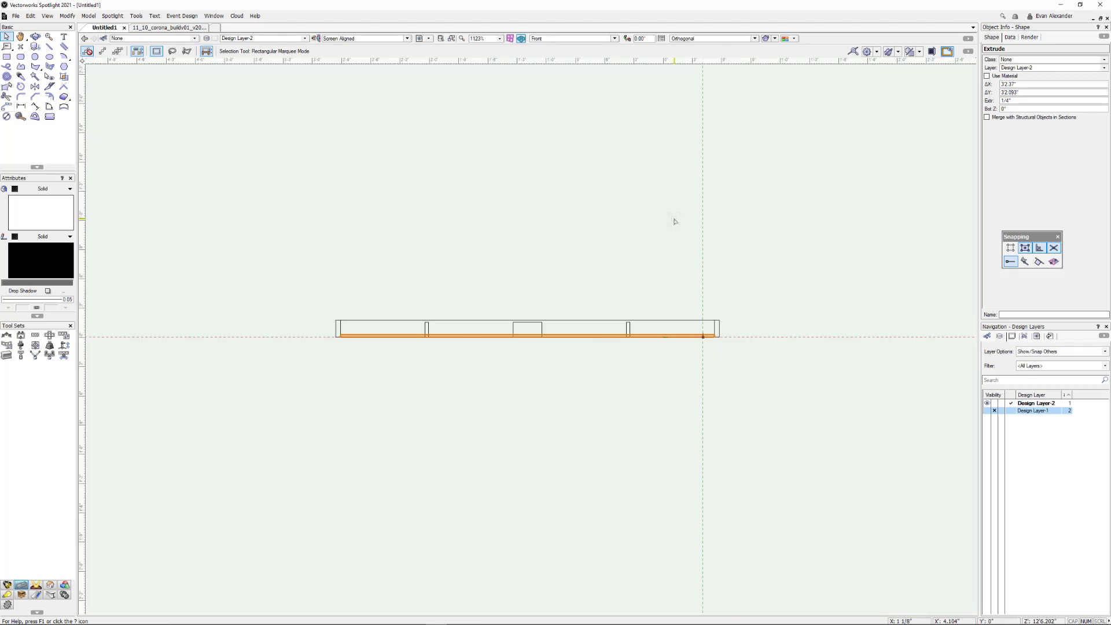
{"action": "scroll", "coordinate": [337, 327], "scroll_direction": "up", "scroll_amount": 3}
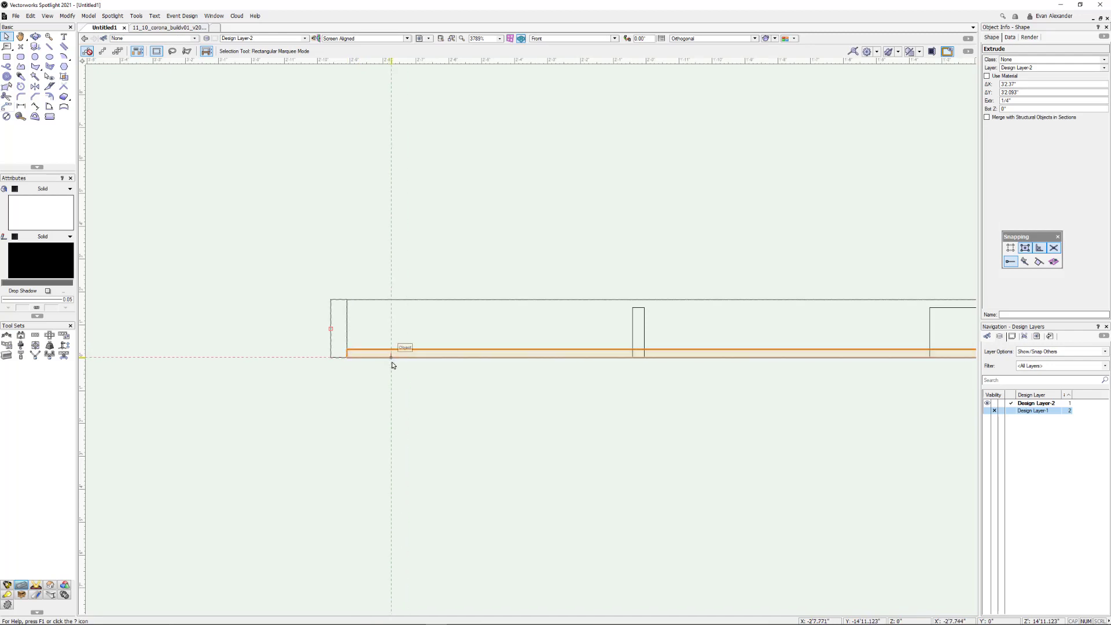
{"action": "middle_click_drag", "start_coordinate": [391, 362], "coordinate": [273, 361]}
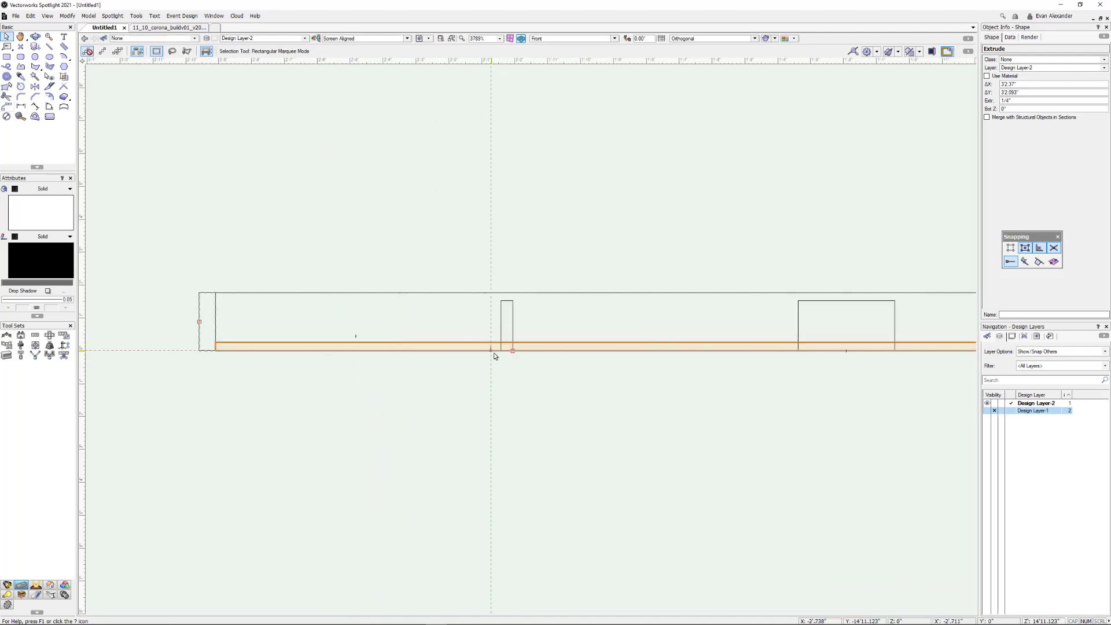
{"action": "left_click_drag", "start_coordinate": [507, 350], "coordinate": [507, 301]}
{"action": "scroll", "coordinate": [514, 334], "scroll_direction": "down", "scroll_amount": 2}
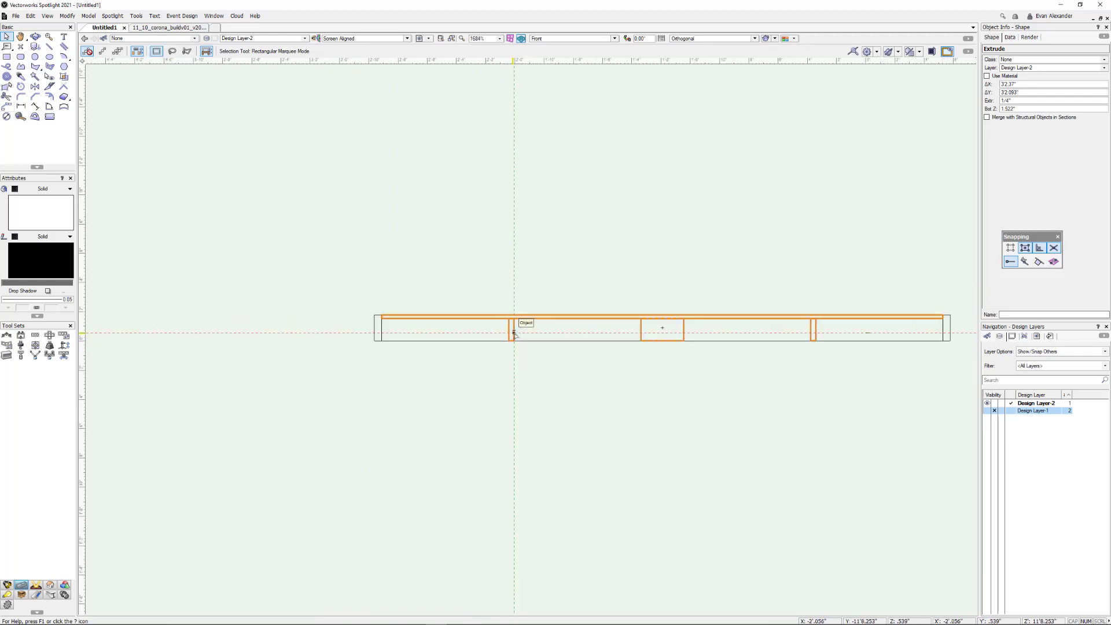
{"action": "middle_click_drag", "start_coordinate": [514, 334], "coordinate": [595, 390], "text": "ctrl"}
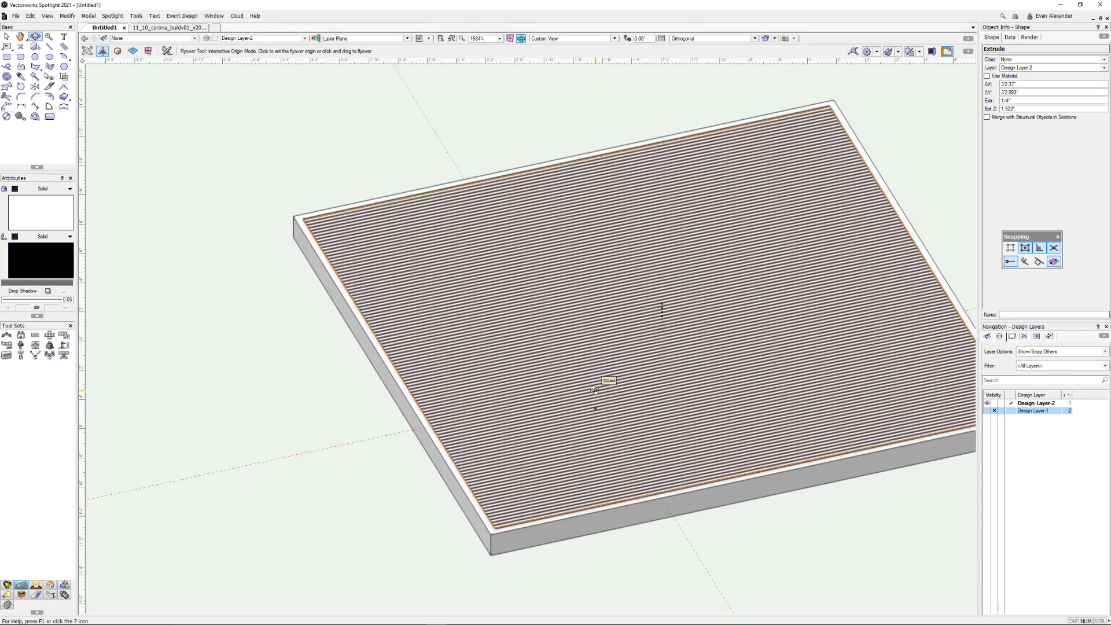
{"action": "scroll", "coordinate": [539, 382], "scroll_direction": "down", "scroll_amount": 2}
{"action": "left_click_drag", "start_coordinate": [558, 354], "coordinate": [500, 520]}
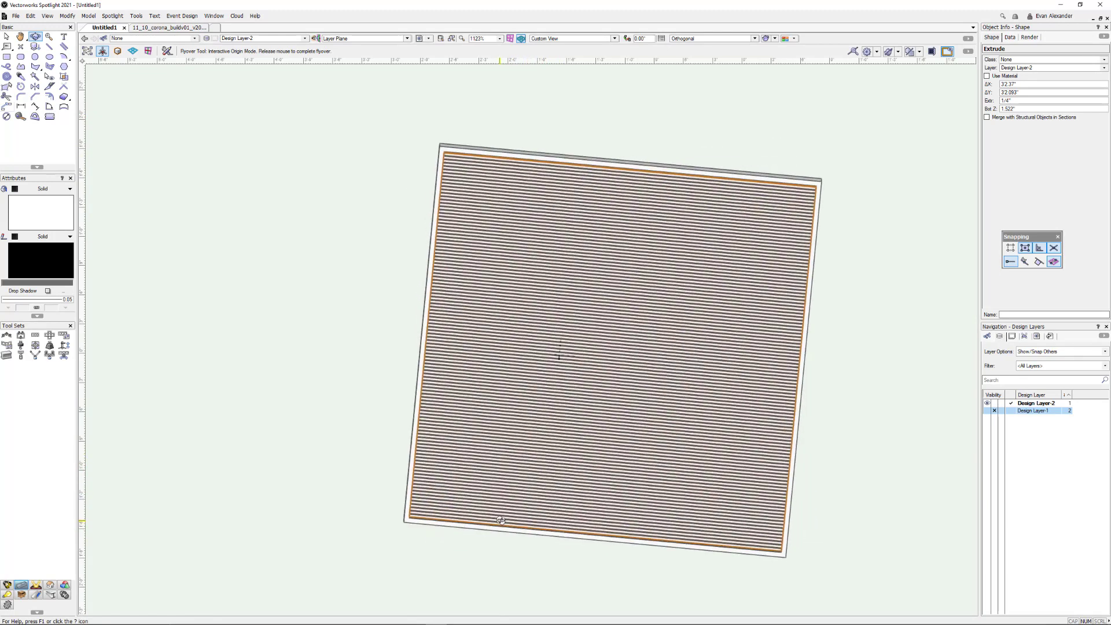
Step: Return to the top/plan view and group the frame, the vertical bars and the horizontal strips together
{"action": "key", "text": "x"}
{"action": "key", "text": "F5"}
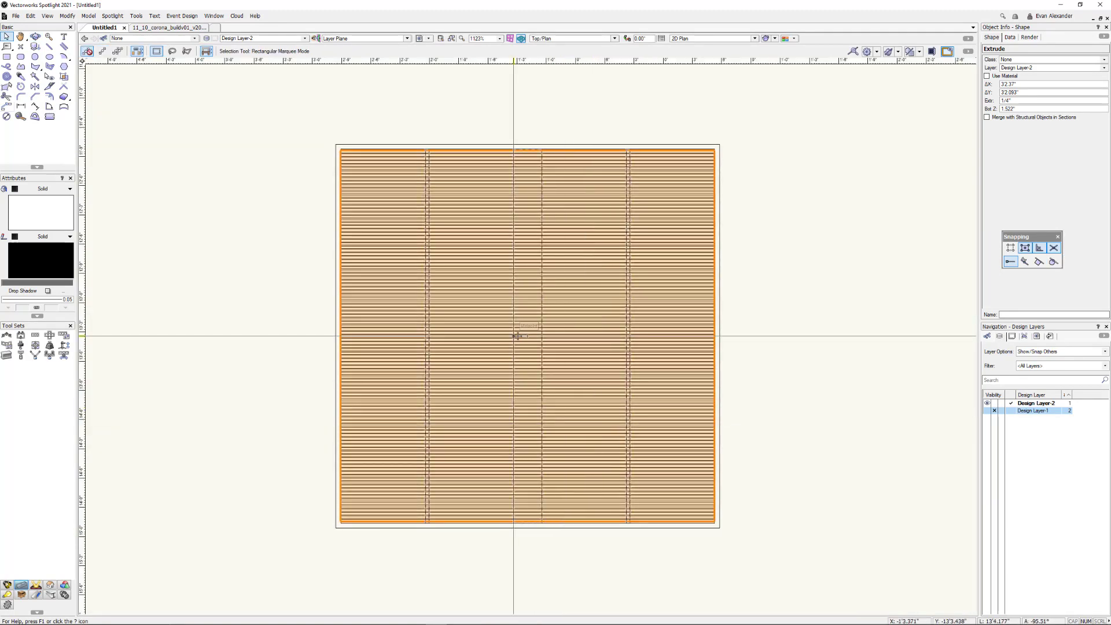
{"action": "scroll", "coordinate": [515, 335], "scroll_direction": "down", "scroll_amount": 2}
{"action": "middle_click_drag", "start_coordinate": [531, 303], "coordinate": [489, 284]}
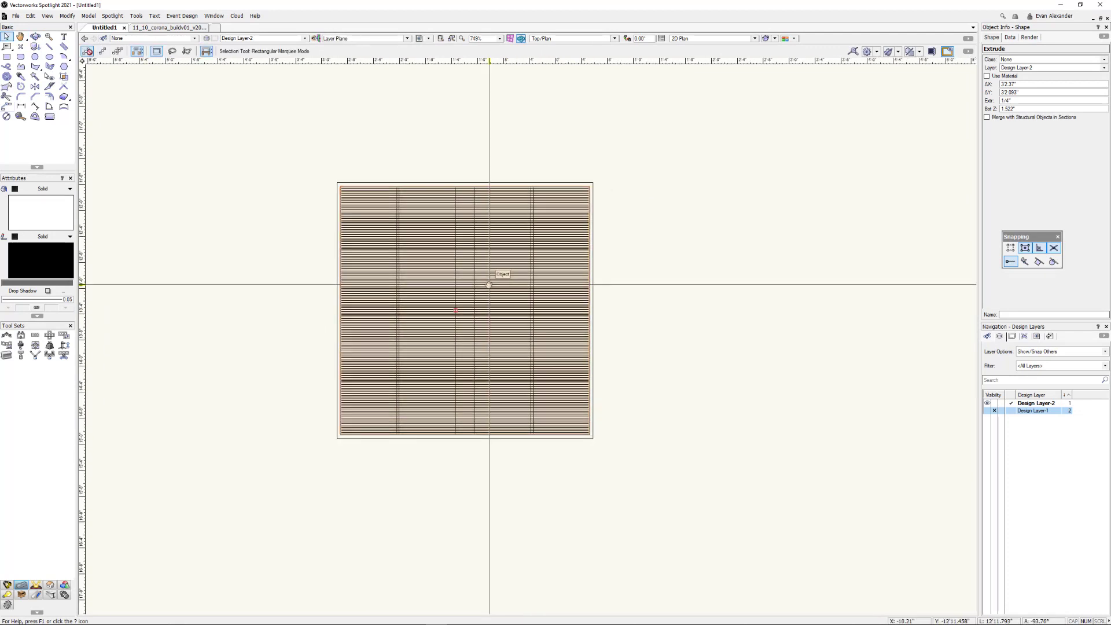
{"action": "left_click_drag", "start_coordinate": [310, 151], "coordinate": [661, 488]}
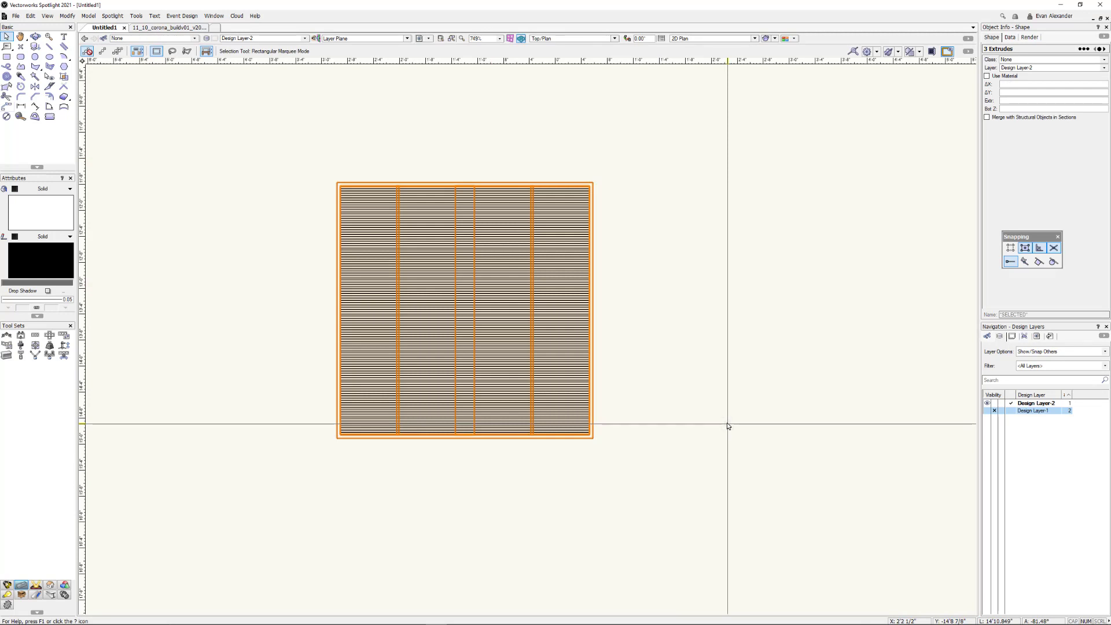
{"action": "key", "text": "ctrl+g"}
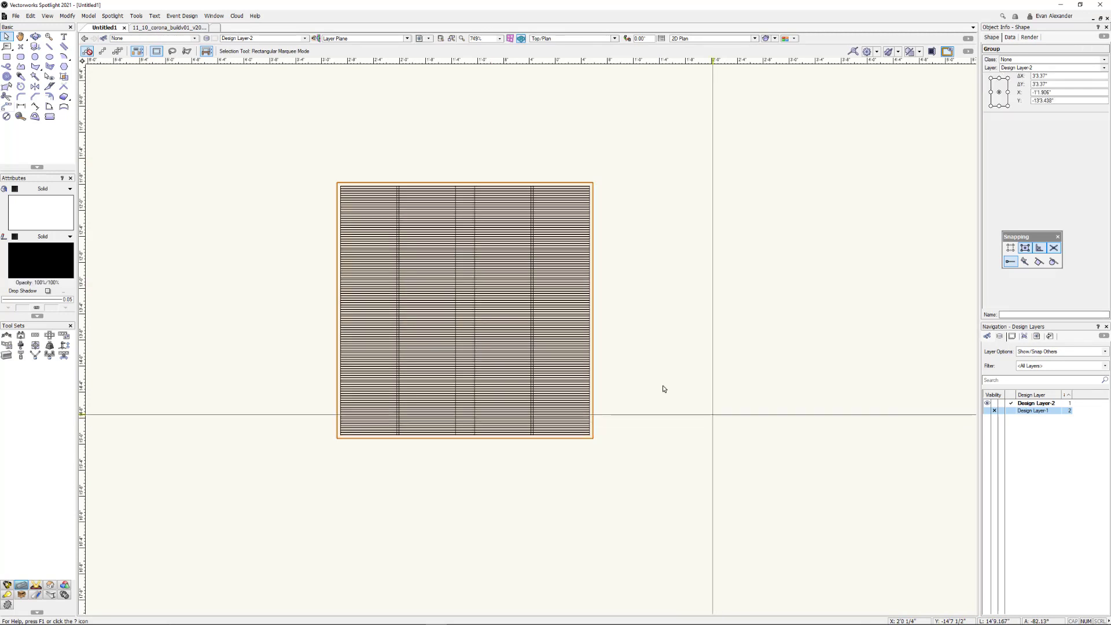
Step: Rotate the panel group 90° in the left view so it stands upright with the strips facing front, and show it in left isometric
{"action": "key", "text": "KP_4"}
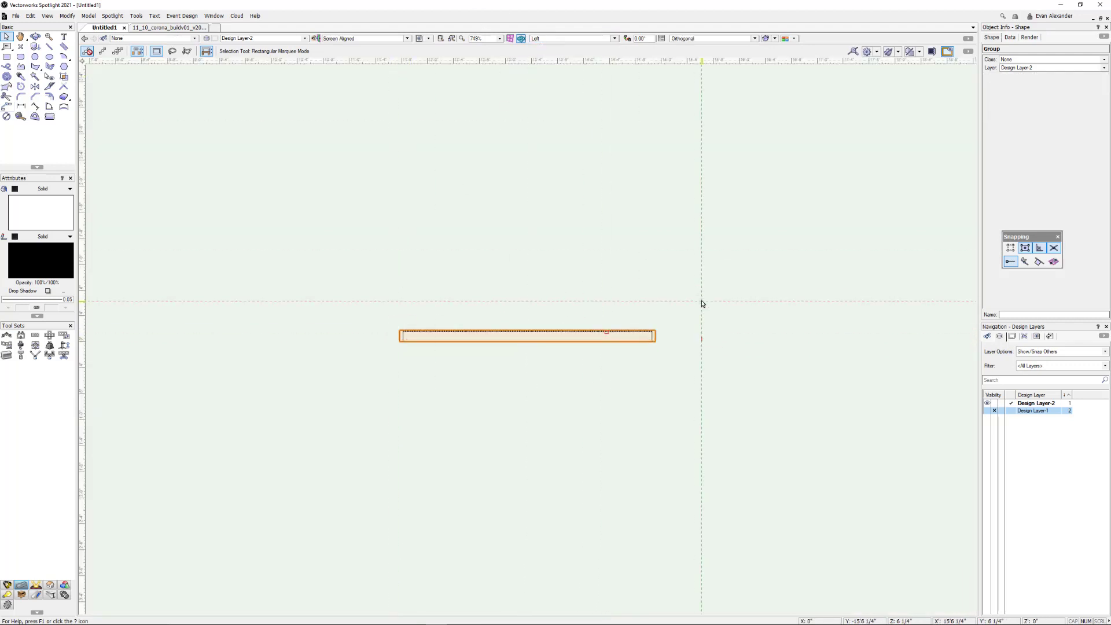
{"action": "key", "text": "ctrl+shift+l"}
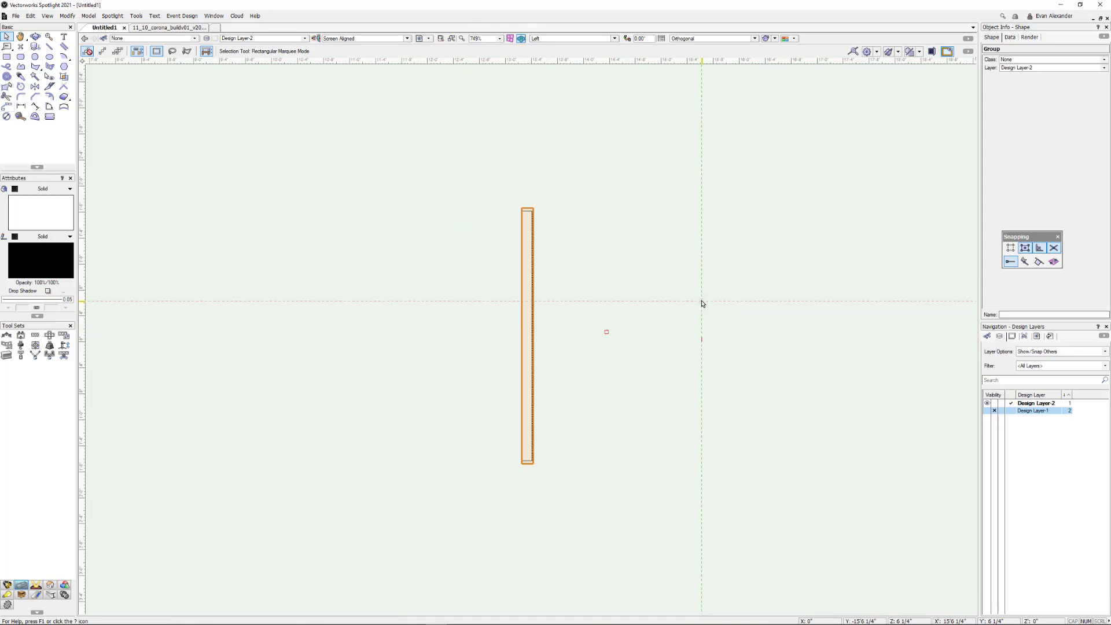
{"action": "key", "text": "KP_2"}
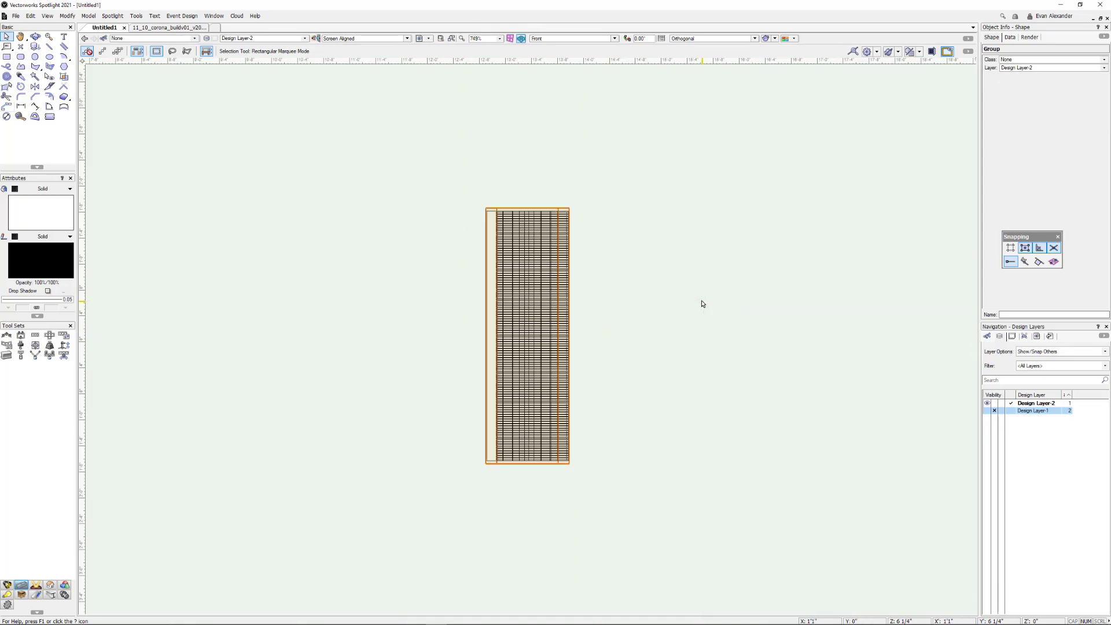
{"action": "key", "text": "KP_1"}
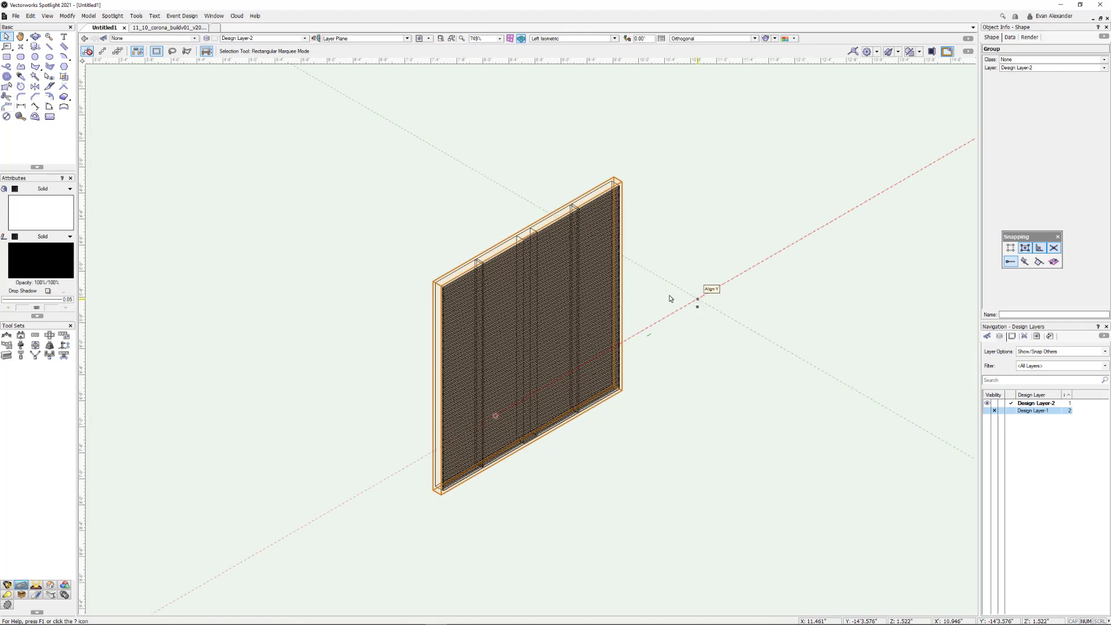
Step: In top/plan view, draw a rectangle about 5'8" by 2'10" around the panel group and extrude it 0" as a floor reference
{"action": "key", "text": "F5"}
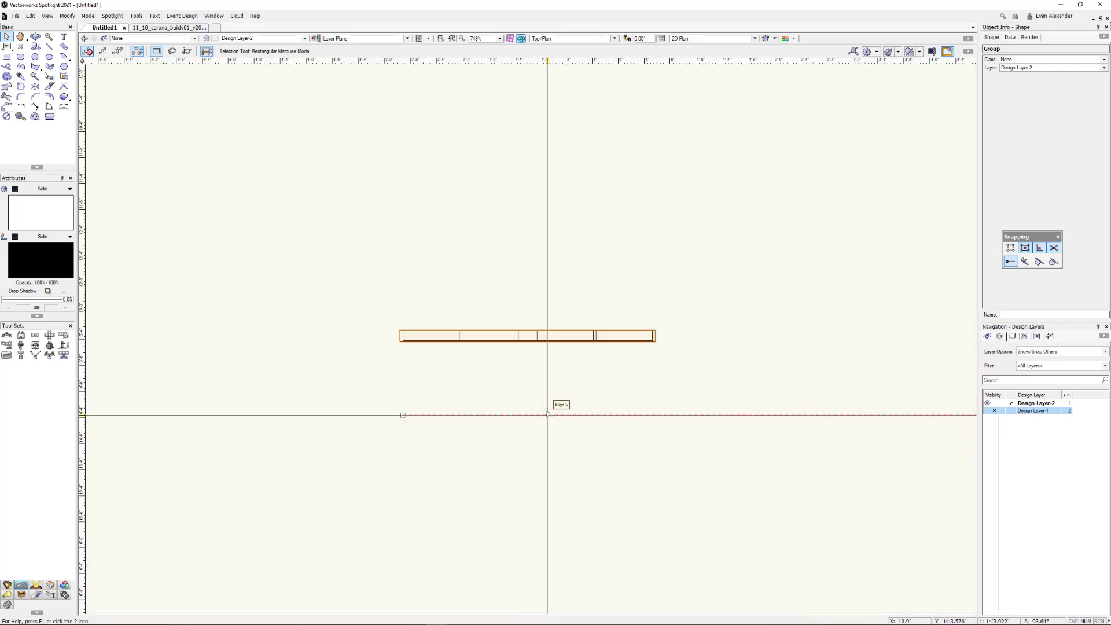
{"action": "scroll", "coordinate": [548, 414], "scroll_direction": "down", "scroll_amount": 2}
{"action": "middle_click_drag", "start_coordinate": [556, 402], "coordinate": [545, 357]}
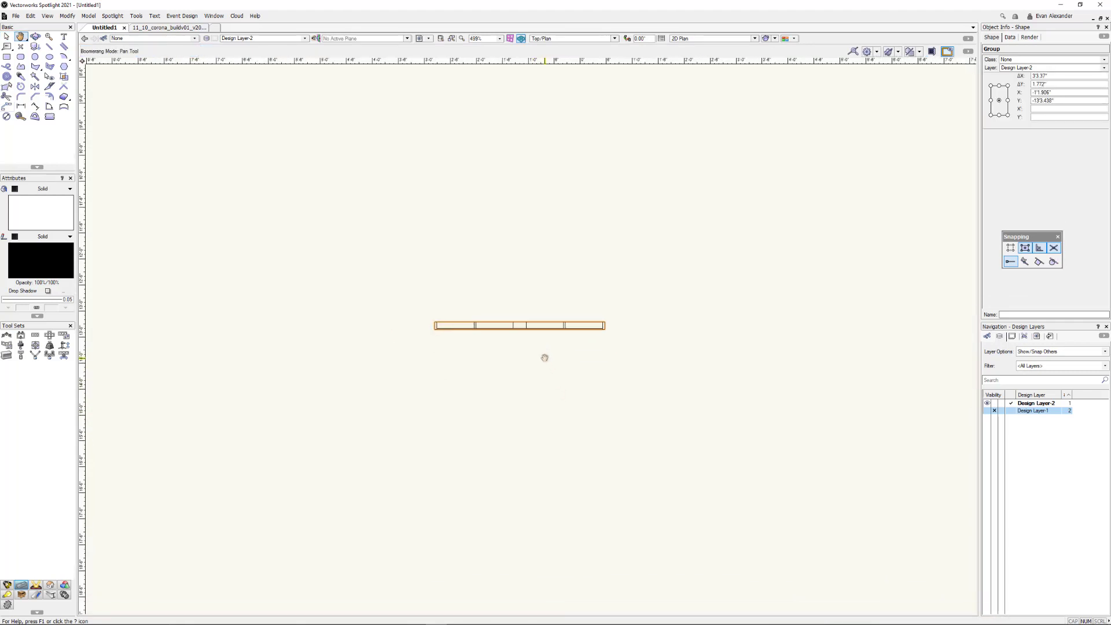
{"action": "key", "text": "4"}
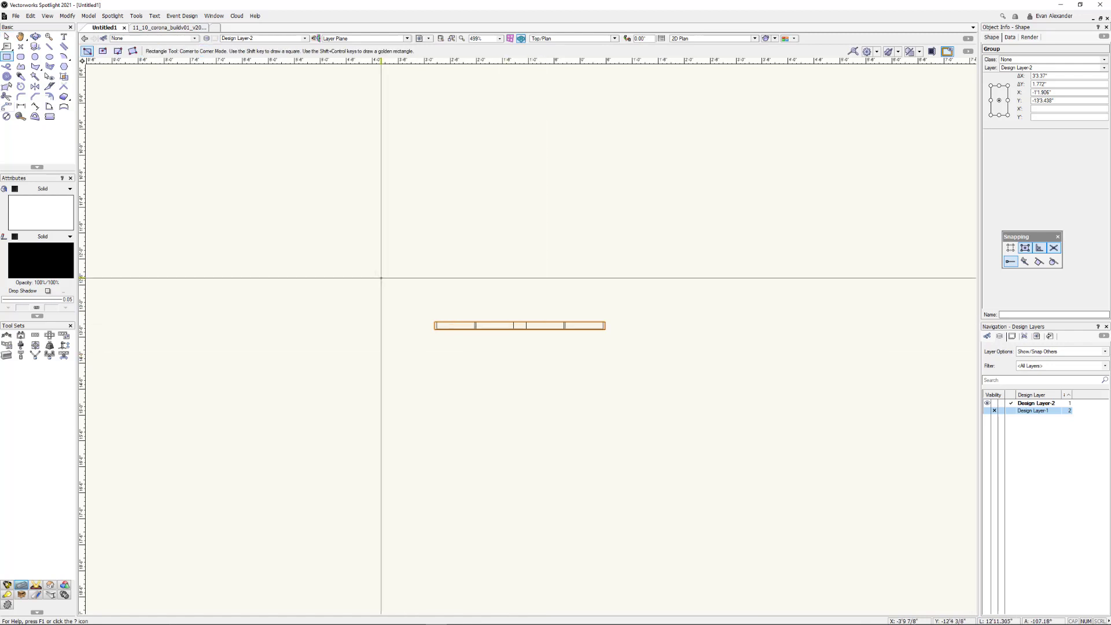
{"action": "left_click", "coordinate": [381, 278]}
{"action": "left_click", "coordinate": [676, 425]}
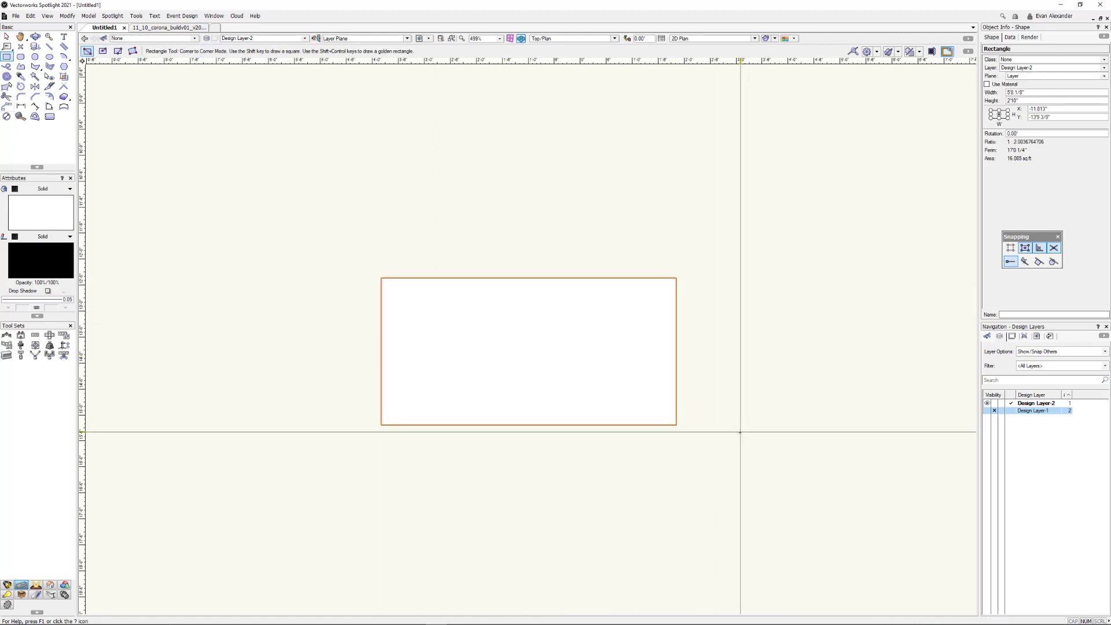
{"action": "key", "text": "ctrl+e"}
{"action": "type", "text": "0"}
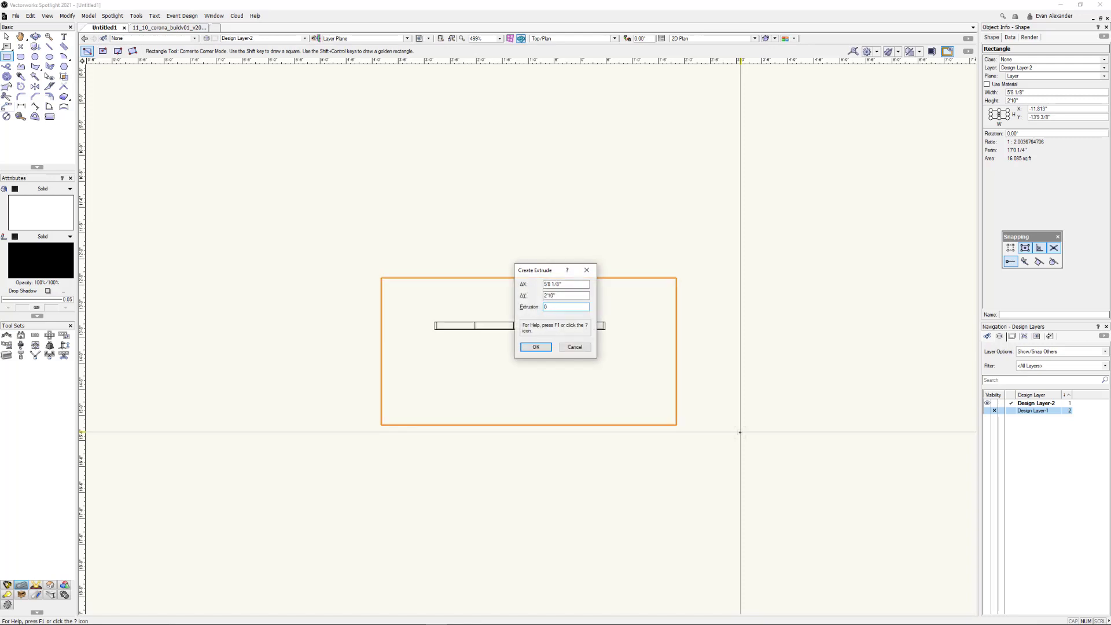
{"action": "key", "text": "Return"}
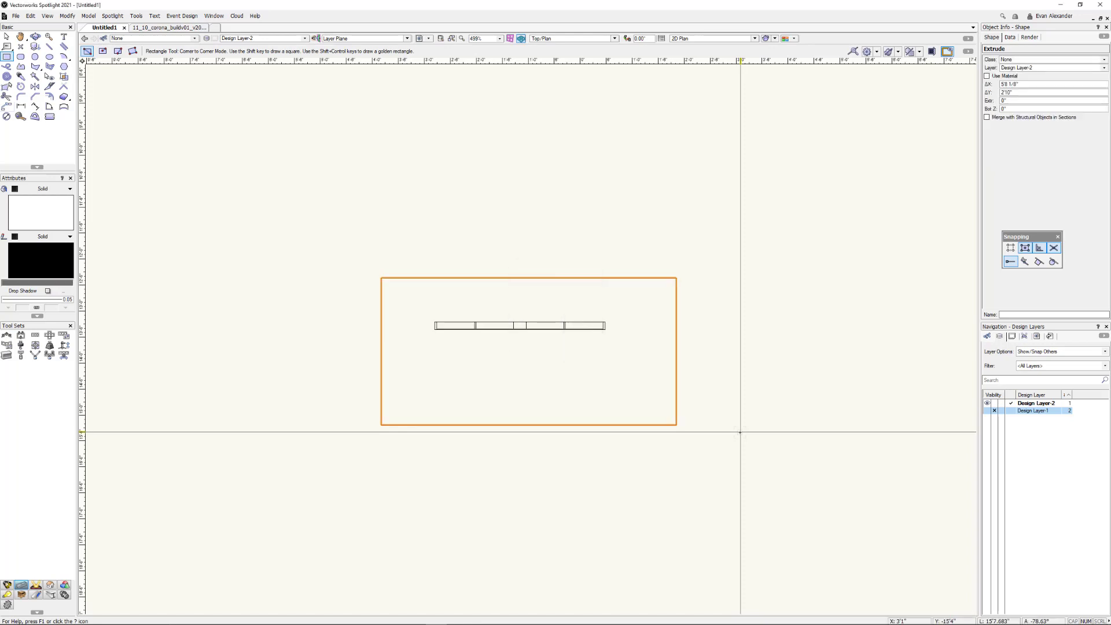
Step: In front view, move the panel group straight up so its bottom edge rests on the zero-height reference extrude
{"action": "key", "text": "KP_2"}
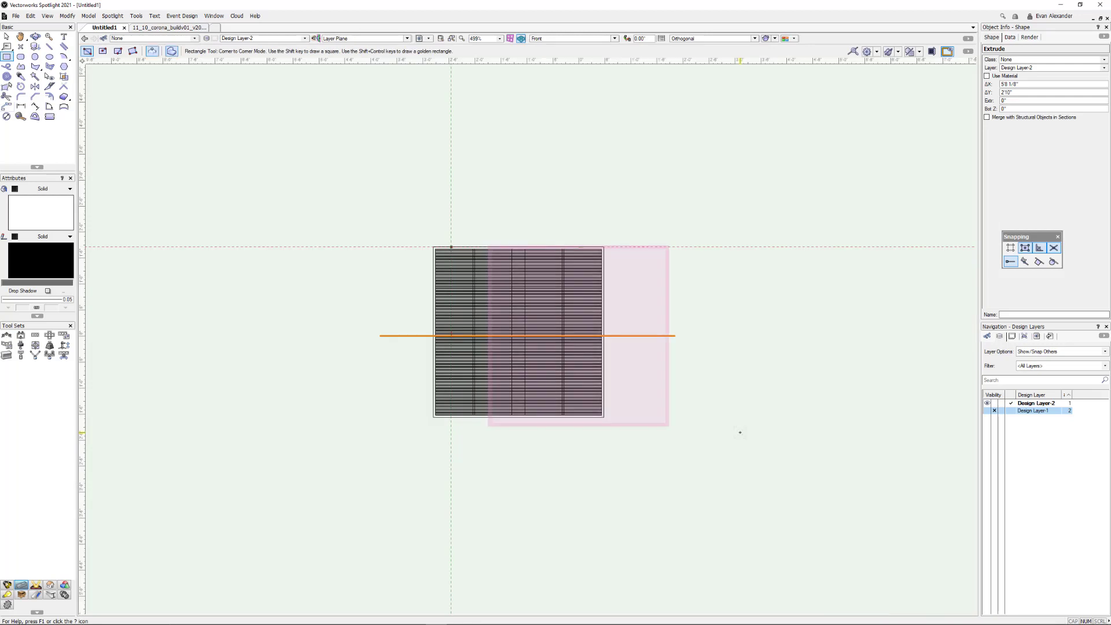
{"action": "key", "text": "x"}
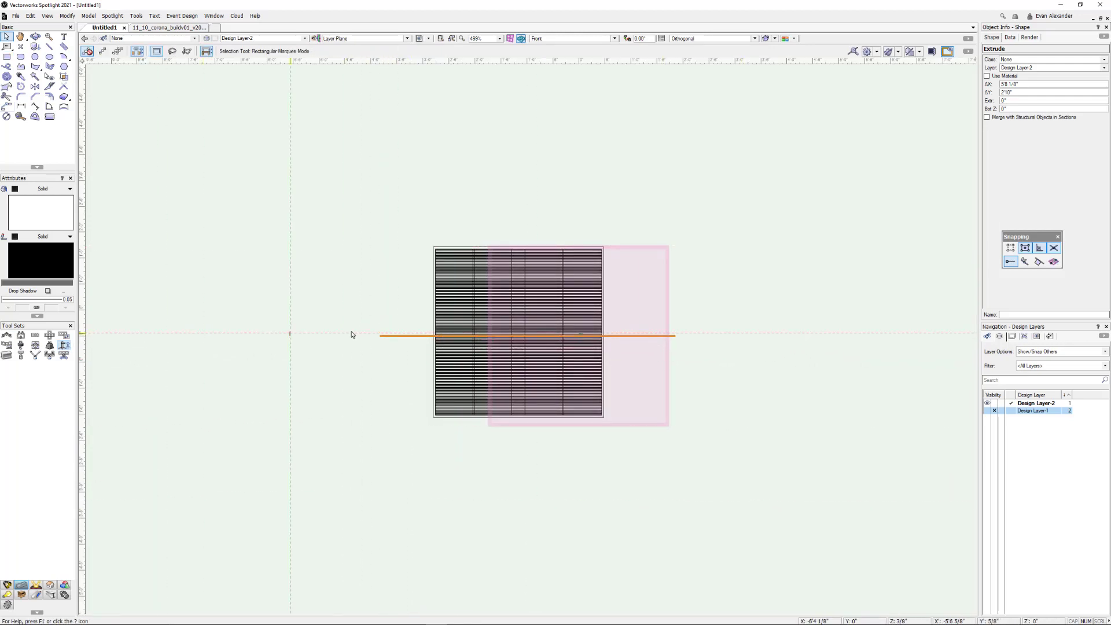
{"action": "left_click", "coordinate": [512, 426]}
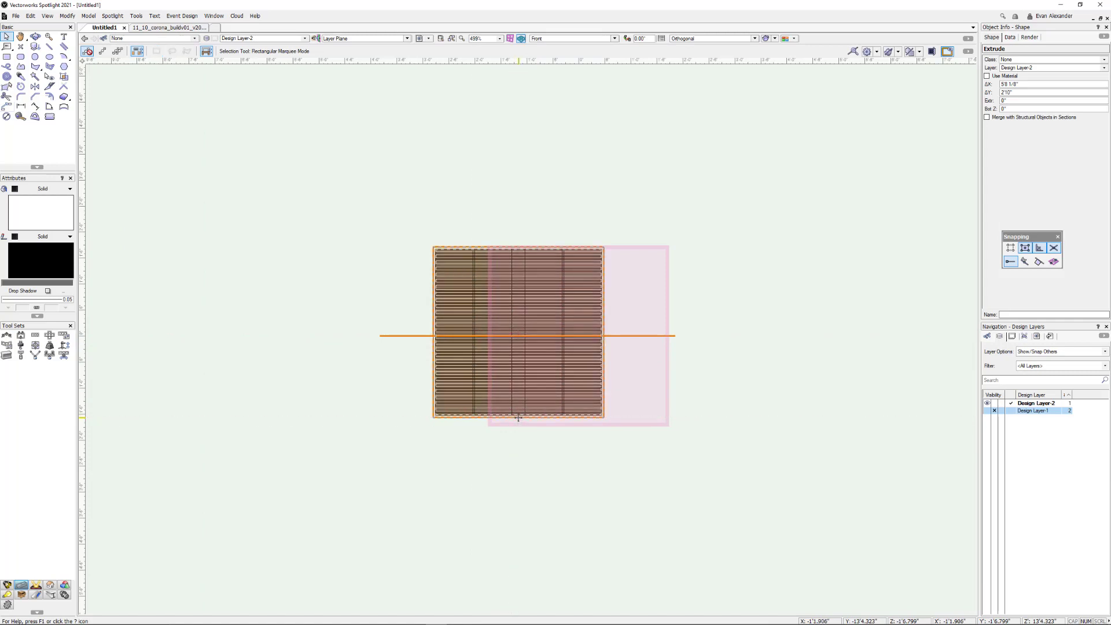
{"action": "left_click_drag", "start_coordinate": [514, 417], "coordinate": [518, 336]}
{"action": "key", "text": "ctrl+g"}
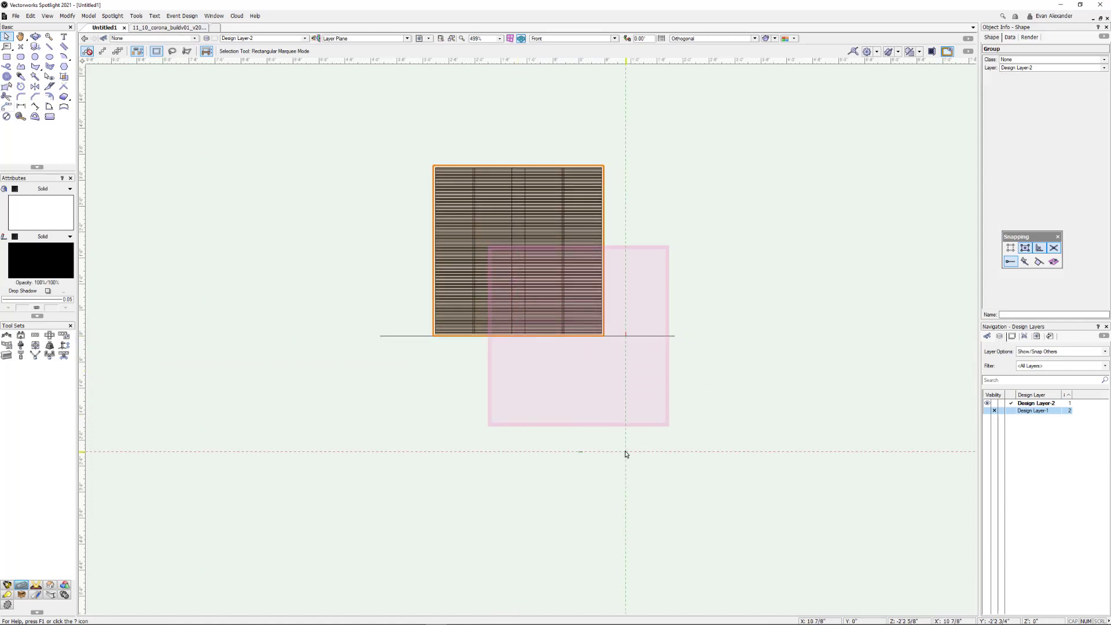
Step: Delete the zero-height reference extrude and return to top/plan view
{"action": "left_click", "coordinate": [626, 451]}
{"action": "left_click", "coordinate": [650, 337]}
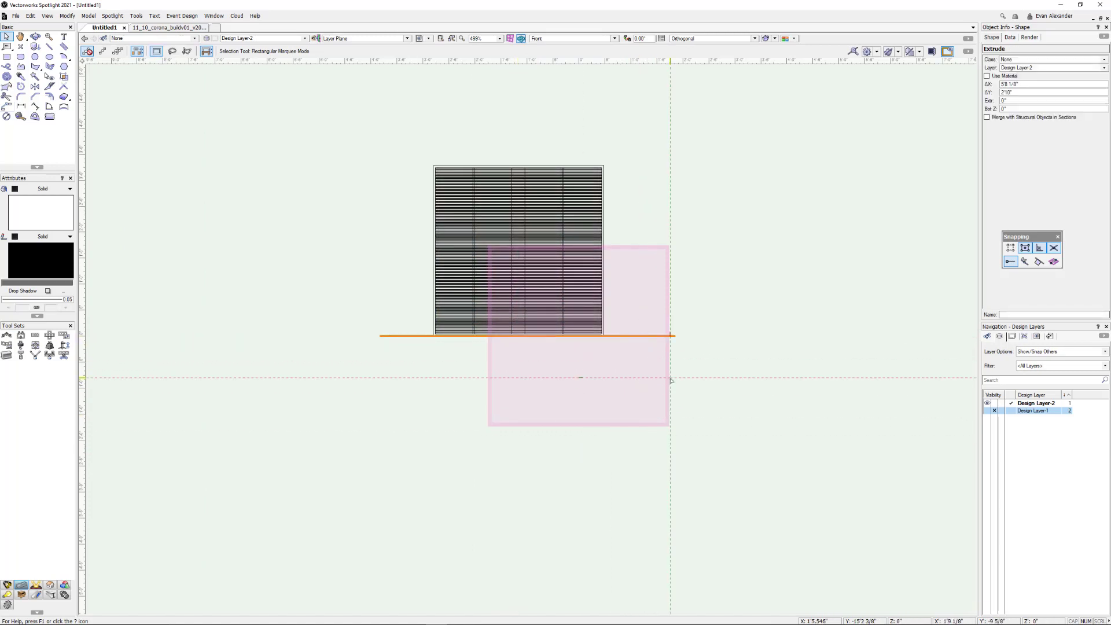
{"action": "key", "text": "ctrl+5"}
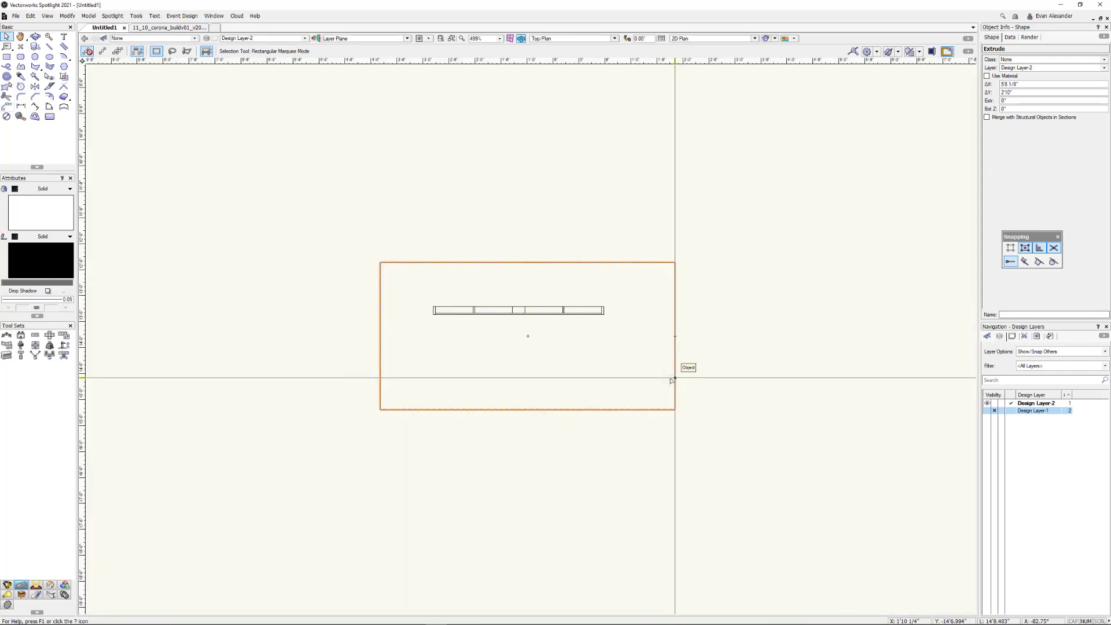
{"action": "left_click", "coordinate": [670, 380]}
Step: Centre the panel group on the drawing origin by setting its X and Y position to 0
{"action": "scroll", "coordinate": [671, 379], "scroll_direction": "up", "scroll_amount": 1}
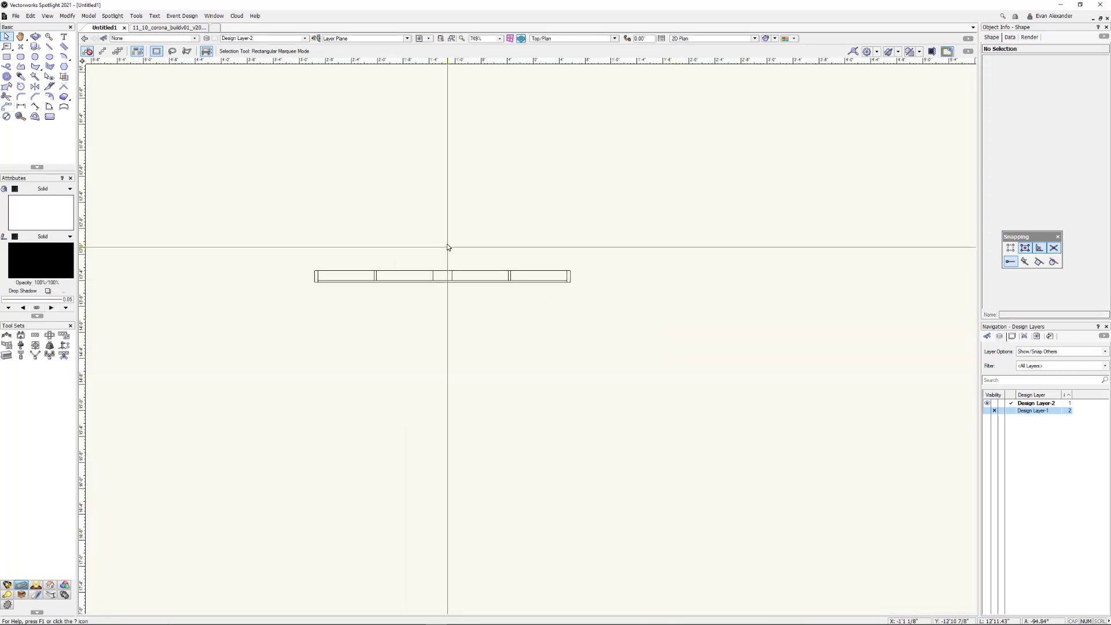
{"action": "left_click", "coordinate": [454, 272]}
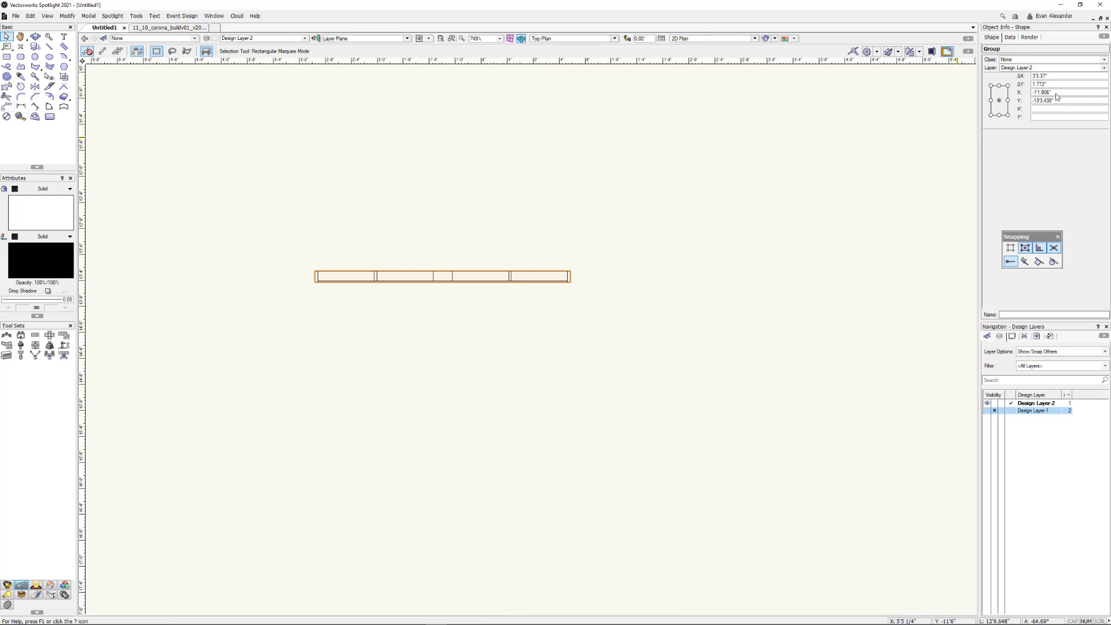
{"action": "left_click", "coordinate": [998, 98]}
{"action": "type", "text": "0"}
{"action": "key", "text": "Return"}
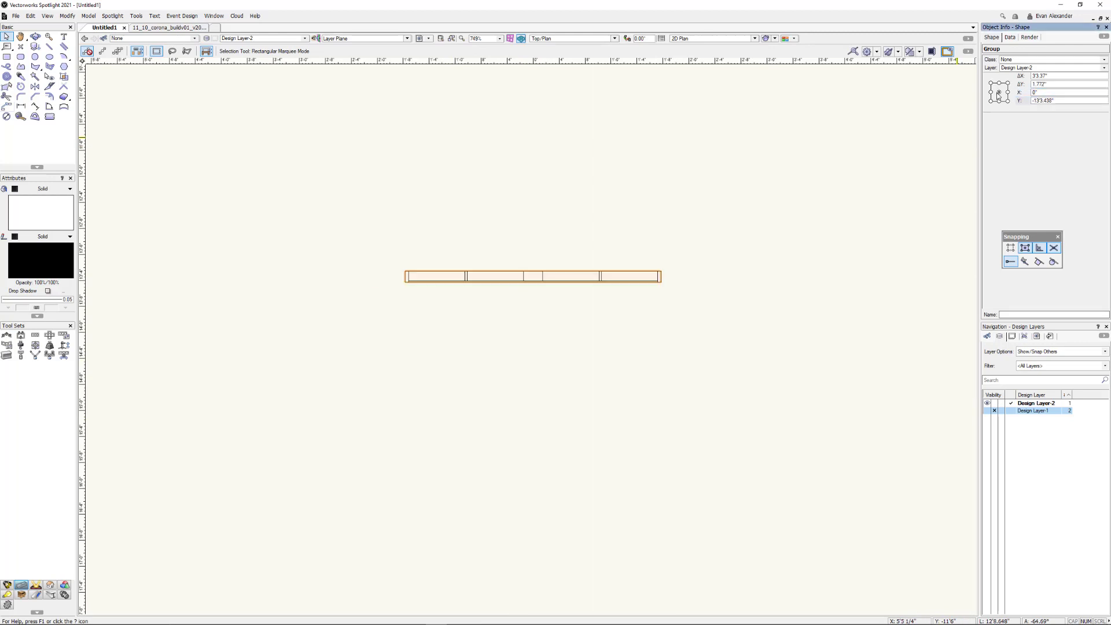
{"action": "left_click", "coordinate": [1009, 102]}
{"action": "type", "text": "0"}
{"action": "key", "text": "Return"}
{"action": "scroll", "coordinate": [623, 292], "scroll_direction": "down", "scroll_amount": 5}
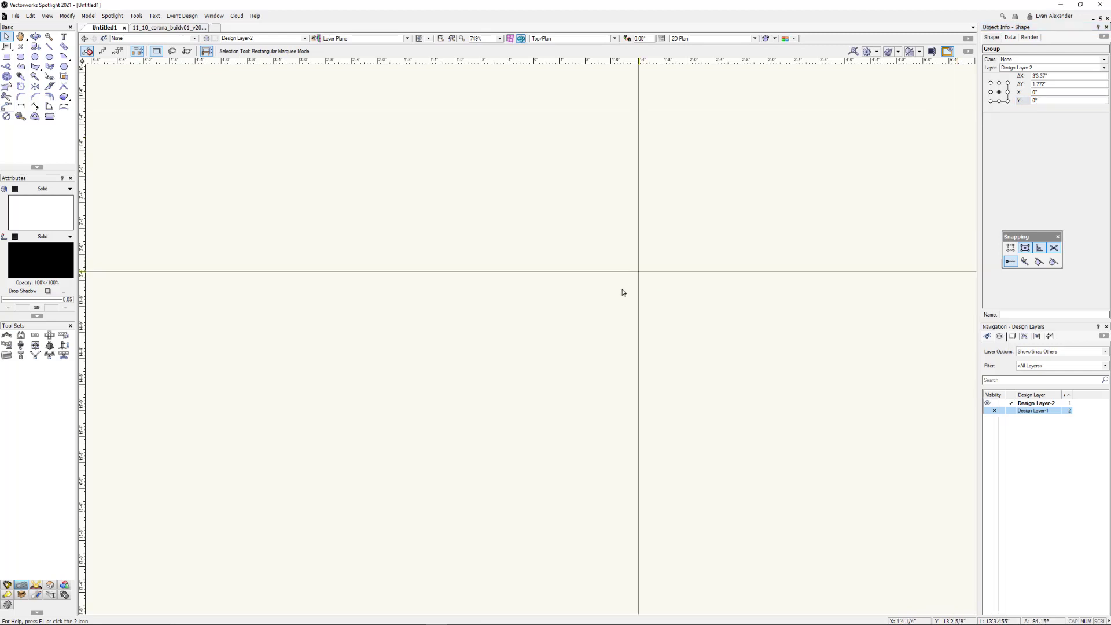
{"action": "middle_click_drag", "start_coordinate": [634, 165], "coordinate": [561, 379]}
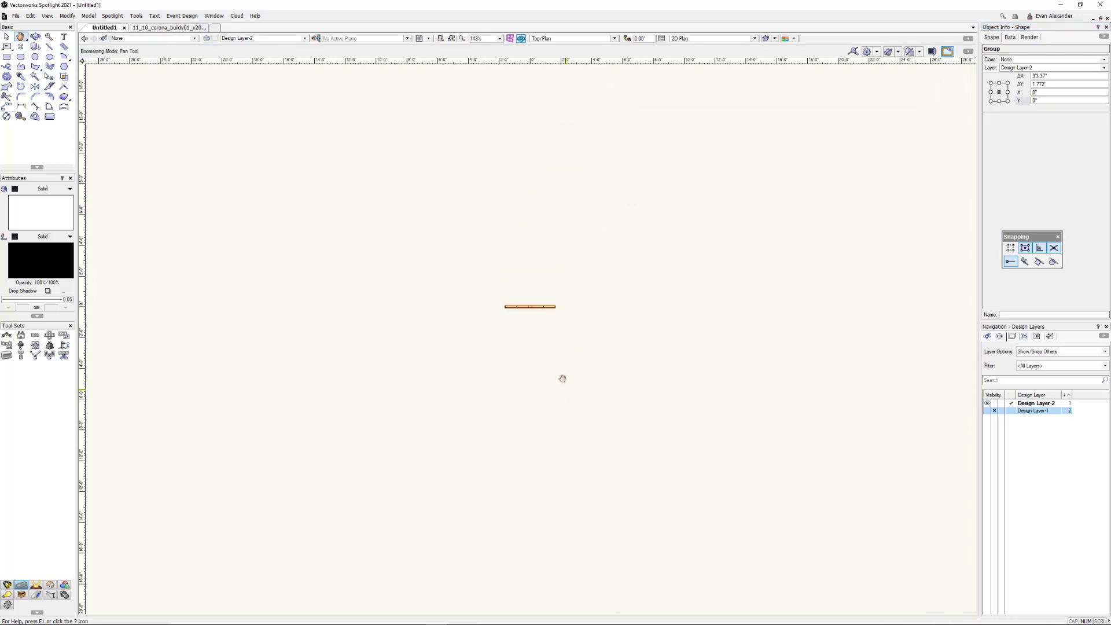
{"action": "scroll", "coordinate": [544, 306], "scroll_direction": "up", "scroll_amount": 4}
{"action": "scroll", "coordinate": [456, 310], "scroll_direction": "up", "scroll_amount": 2}
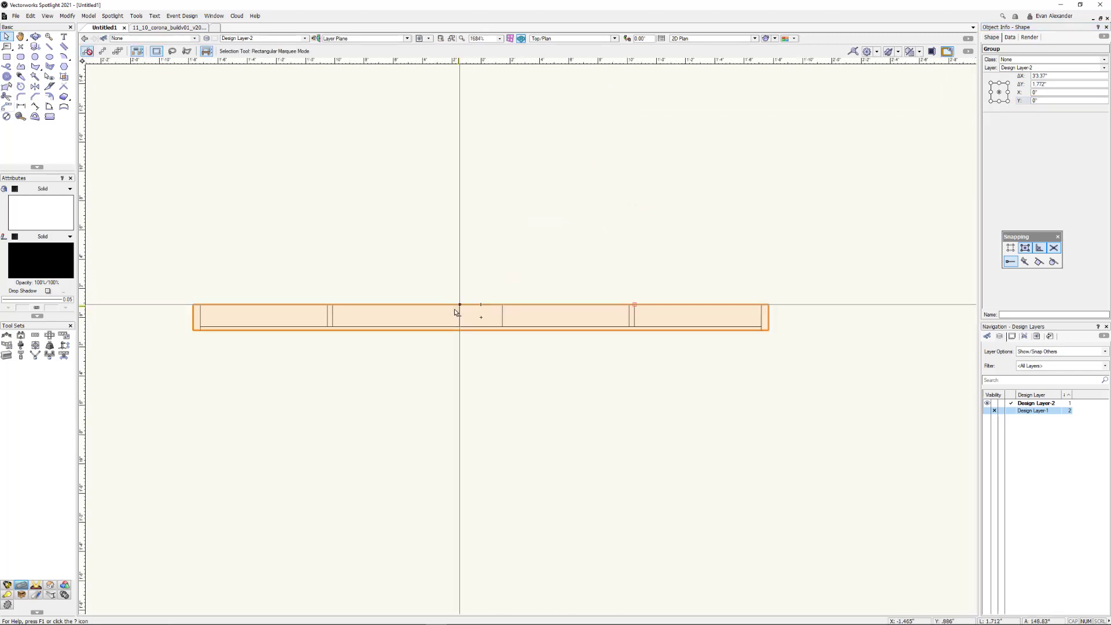
{"action": "middle_click_drag", "start_coordinate": [503, 259], "coordinate": [537, 275]}
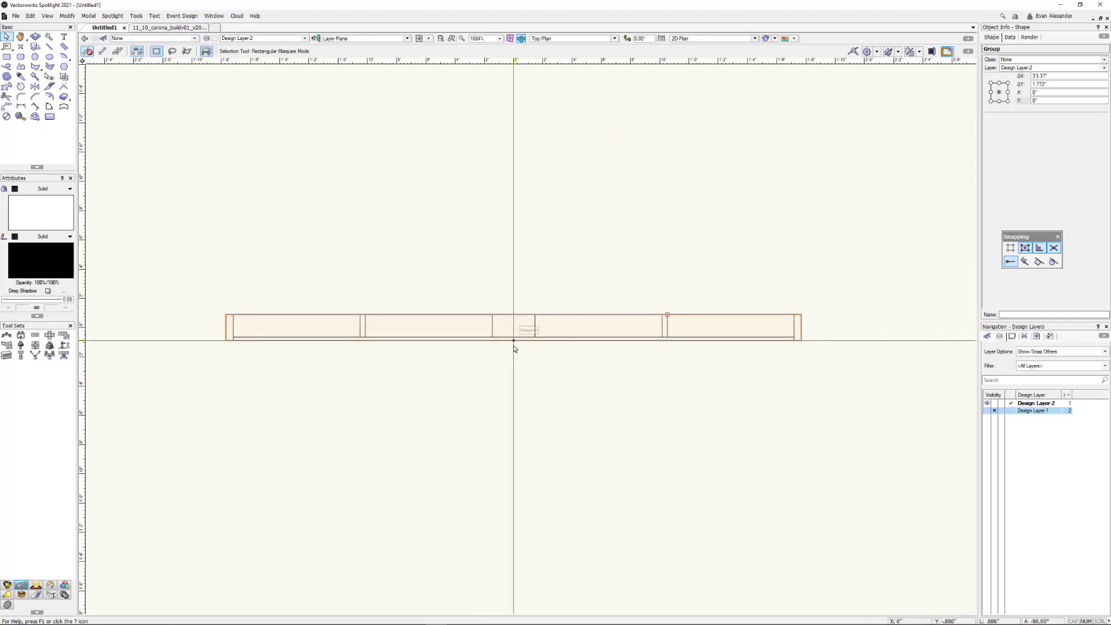
Step: Save the drawing as Roe_v8s_VW_v01 in the Dropbox folder Speaking Teaching > Tutorials > LEd video Wall
{"action": "left_click", "coordinate": [15, 17]}
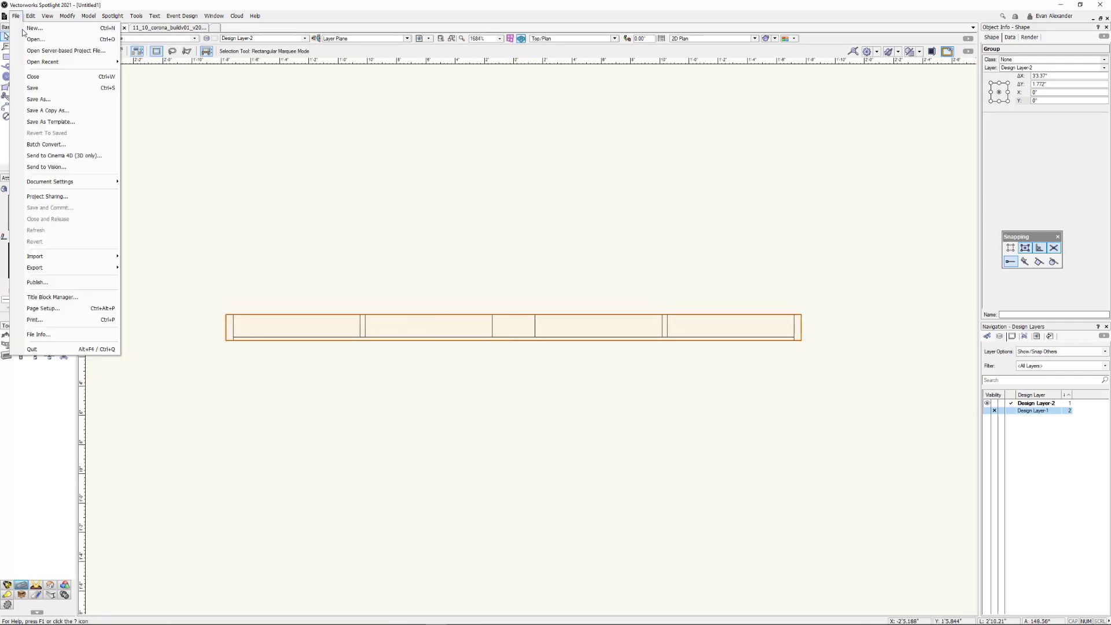
{"action": "left_click", "coordinate": [39, 100]}
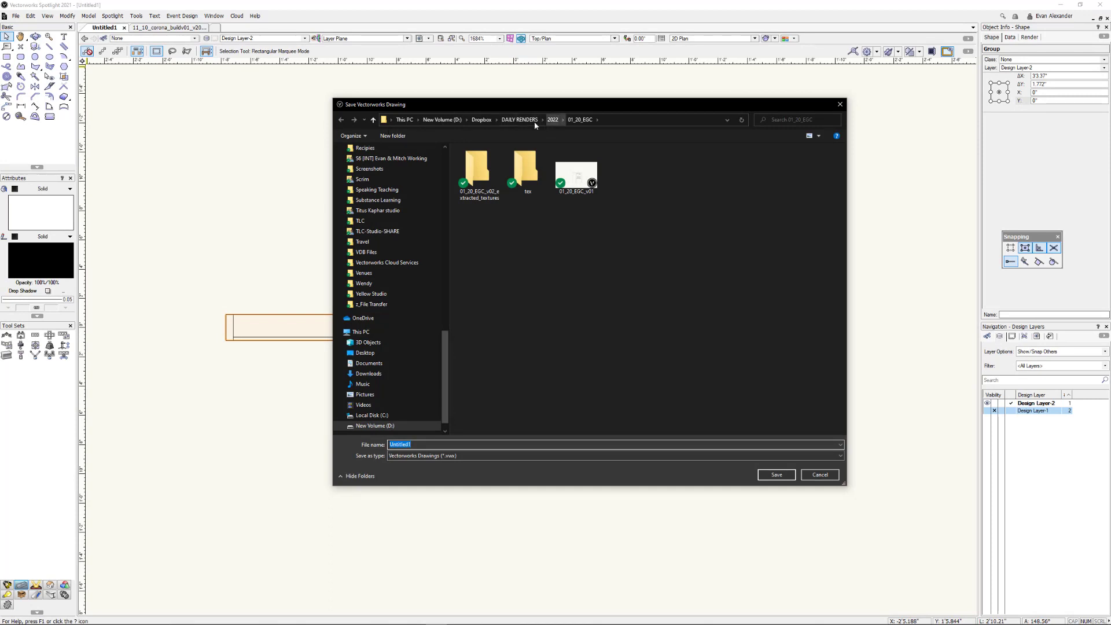
{"action": "left_click", "coordinate": [483, 120]}
{"action": "scroll", "coordinate": [521, 301], "scroll_direction": "down", "scroll_amount": 10}
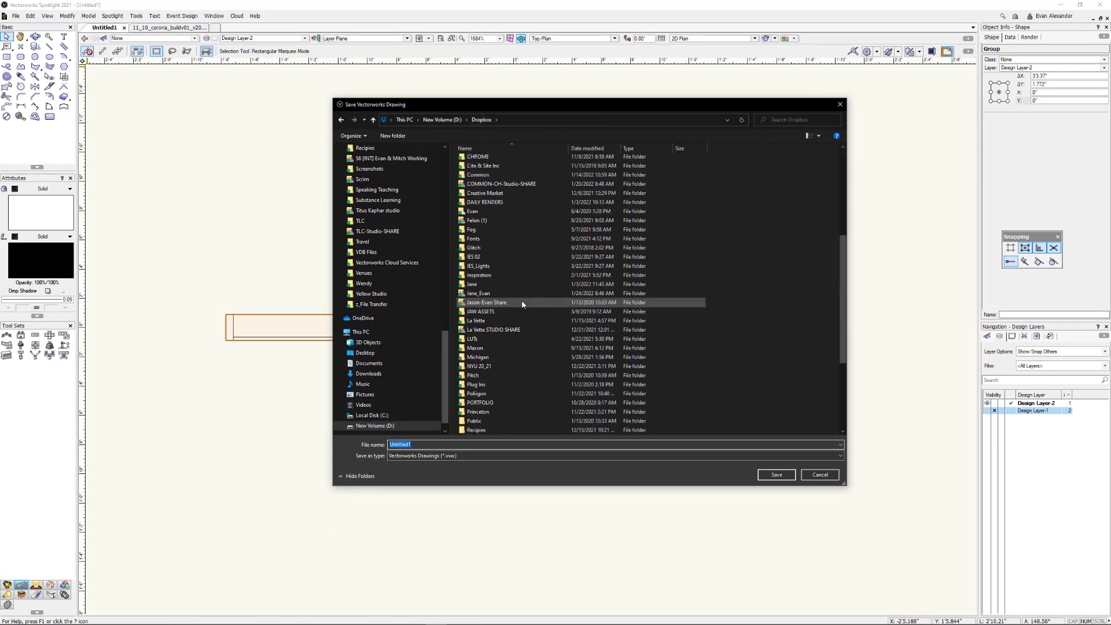
{"action": "double_click", "coordinate": [488, 384]}
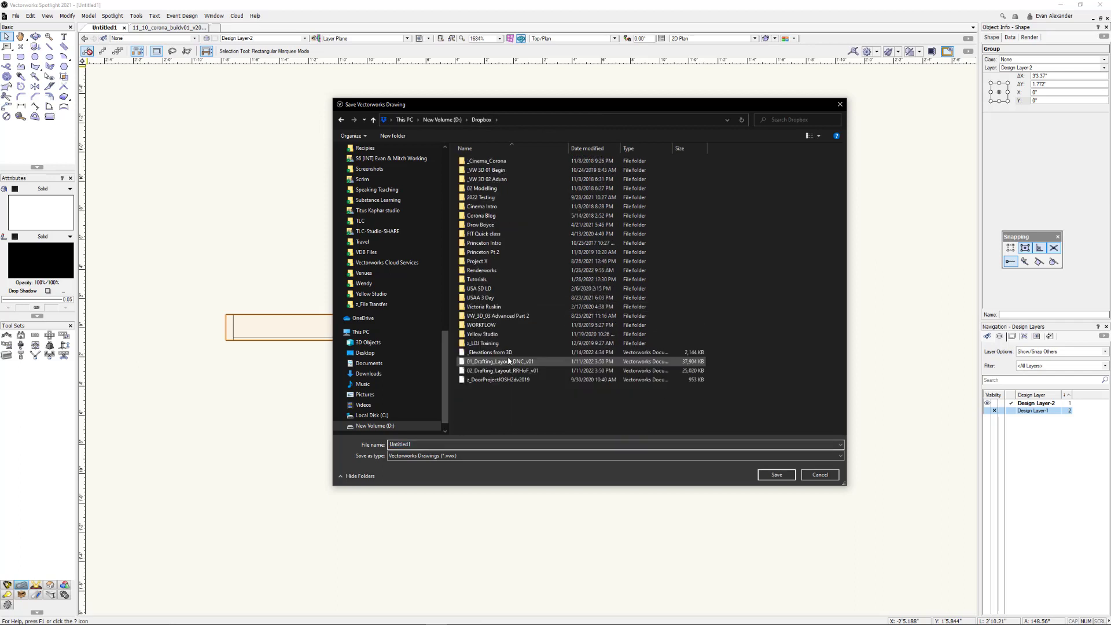
{"action": "double_click", "coordinate": [485, 280]}
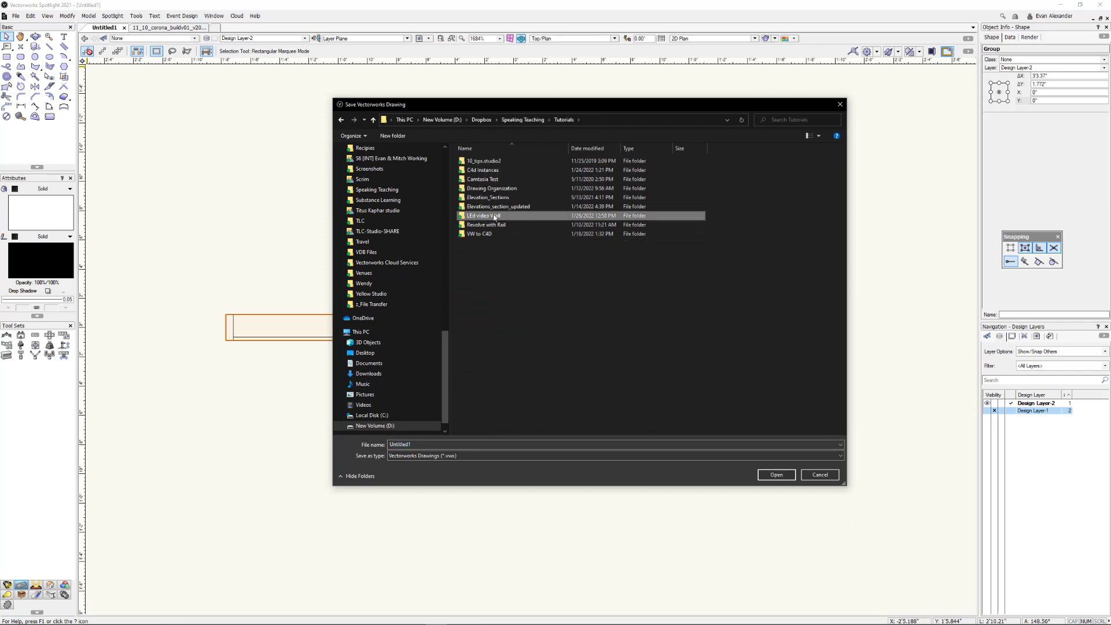
{"action": "double_click", "coordinate": [496, 218]}
{"action": "left_click", "coordinate": [427, 444]}
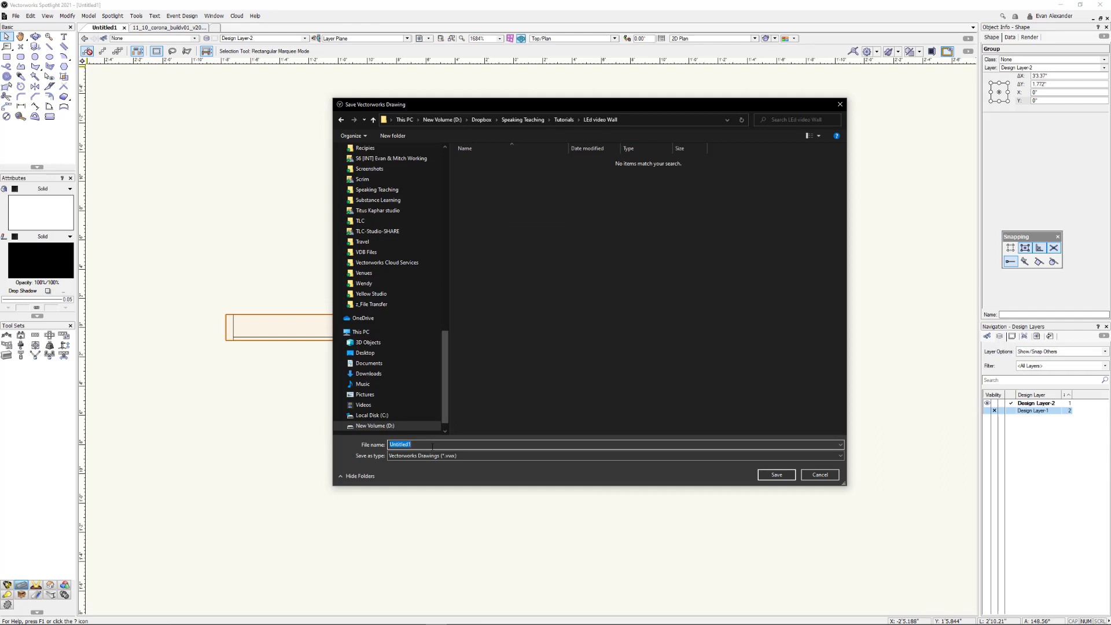
{"action": "type", "text": "Roe_v8s_VW_v01"}
{"action": "key", "text": "Return"}
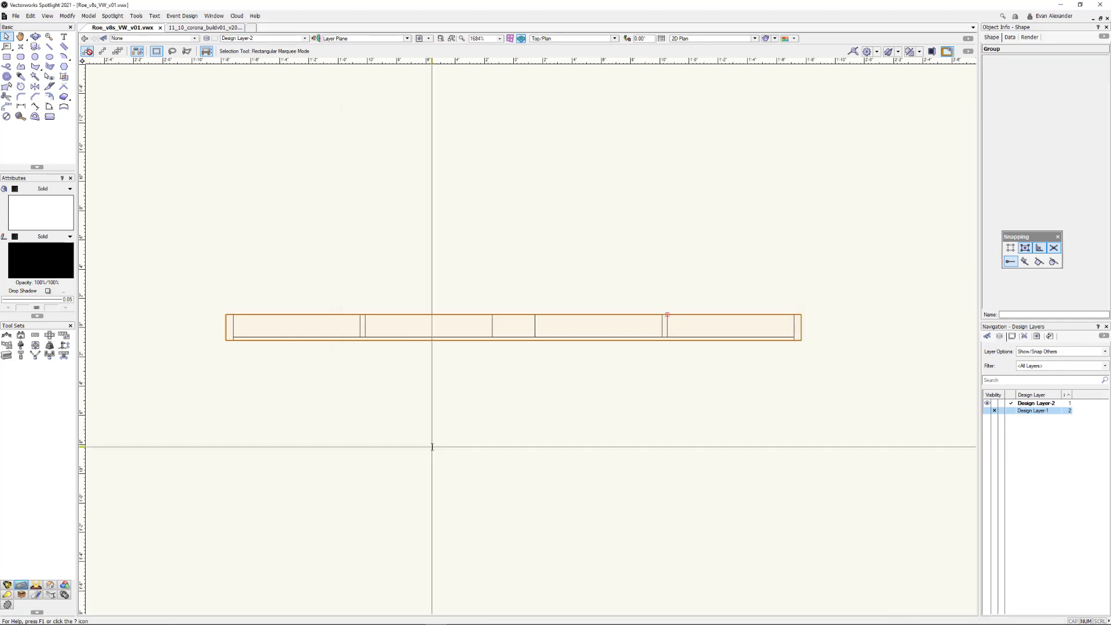
{"action": "scroll", "coordinate": [434, 446], "scroll_direction": "down", "scroll_amount": 6}
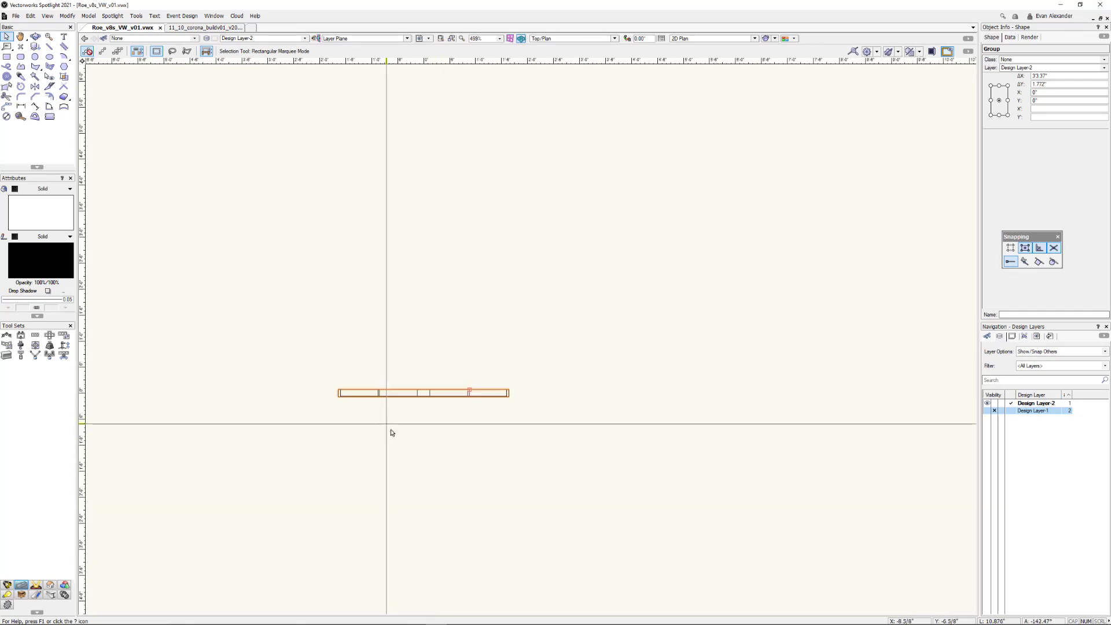
Step: Select the grouped LED panel geometry and ungroup it into separate extrudes
{"action": "middle_click_drag", "start_coordinate": [389, 434], "coordinate": [476, 359]}
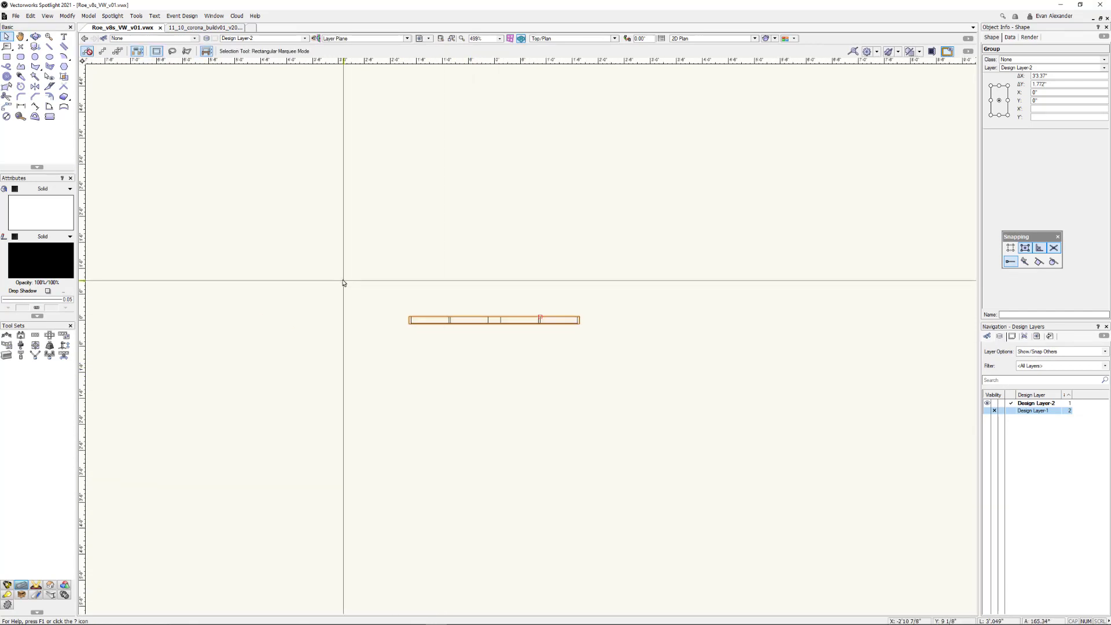
{"action": "left_click_drag", "start_coordinate": [342, 281], "coordinate": [658, 391]}
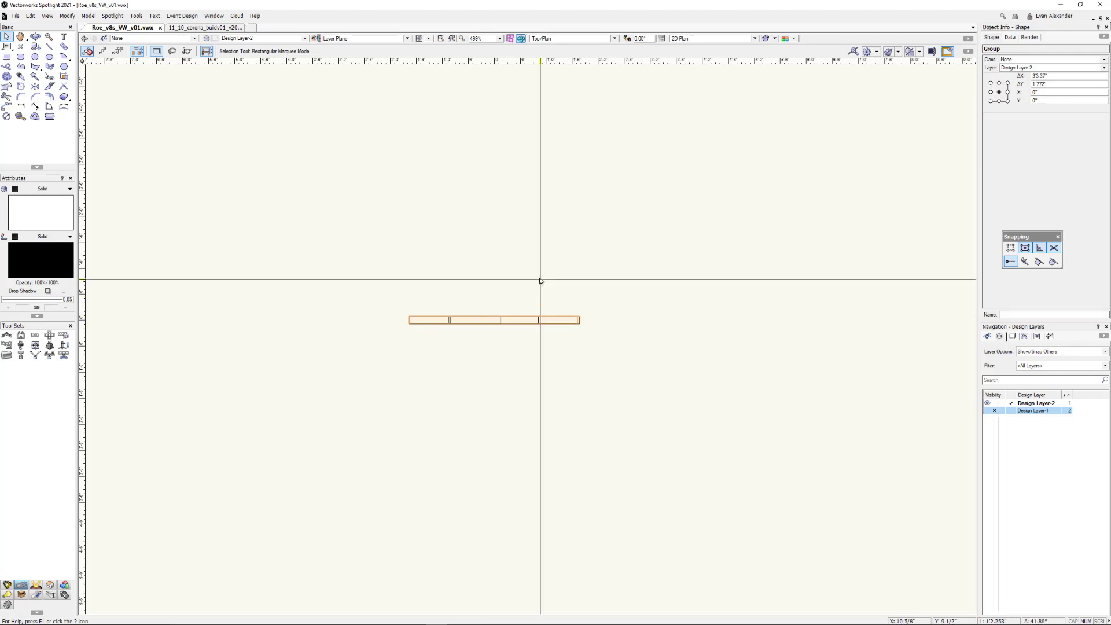
{"action": "key", "text": "ctrl+u"}
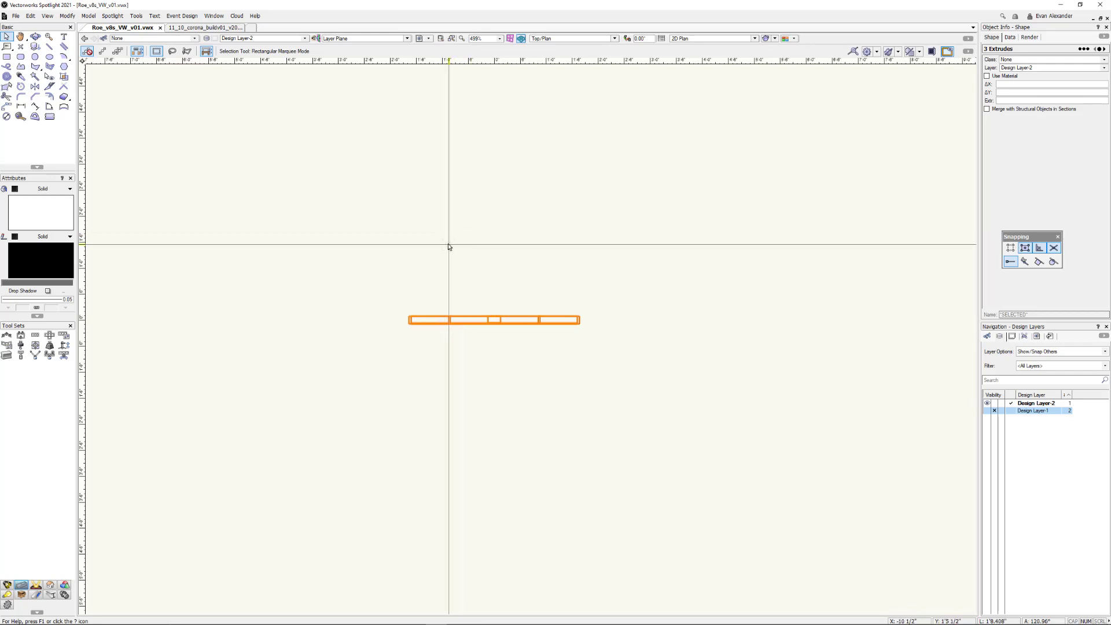
Step: Create a symbol named ROE V8S from the selected extrudes and store it at the root of Roe_v8s_VW_v01.vwx
{"action": "left_click", "coordinate": [64, 16]}
{"action": "left_click", "coordinate": [98, 256]}
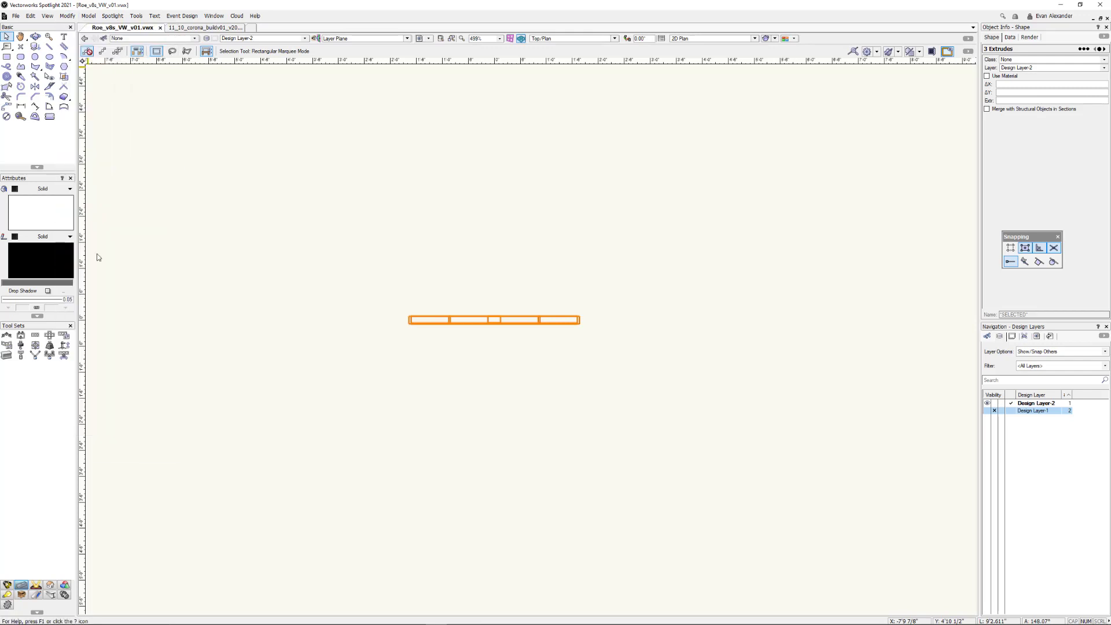
{"action": "type", "text": "R"}
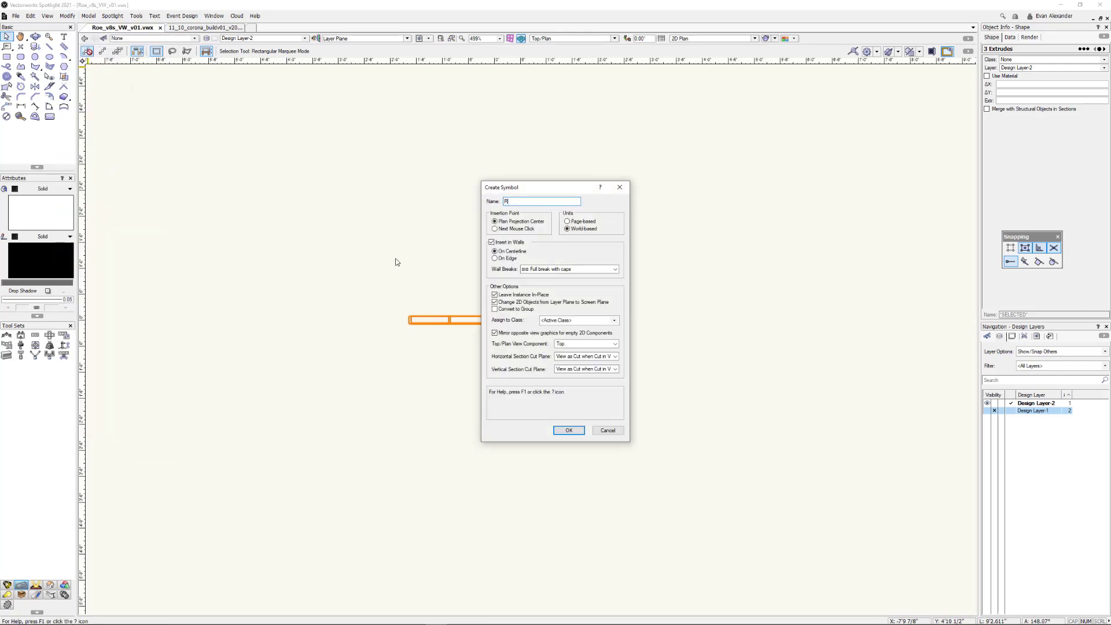
{"action": "type", "text": "OE"}
{"action": "key", "text": "BackSpace"}
{"action": "type", "text": "V8S"}
{"action": "key", "text": "Return"}
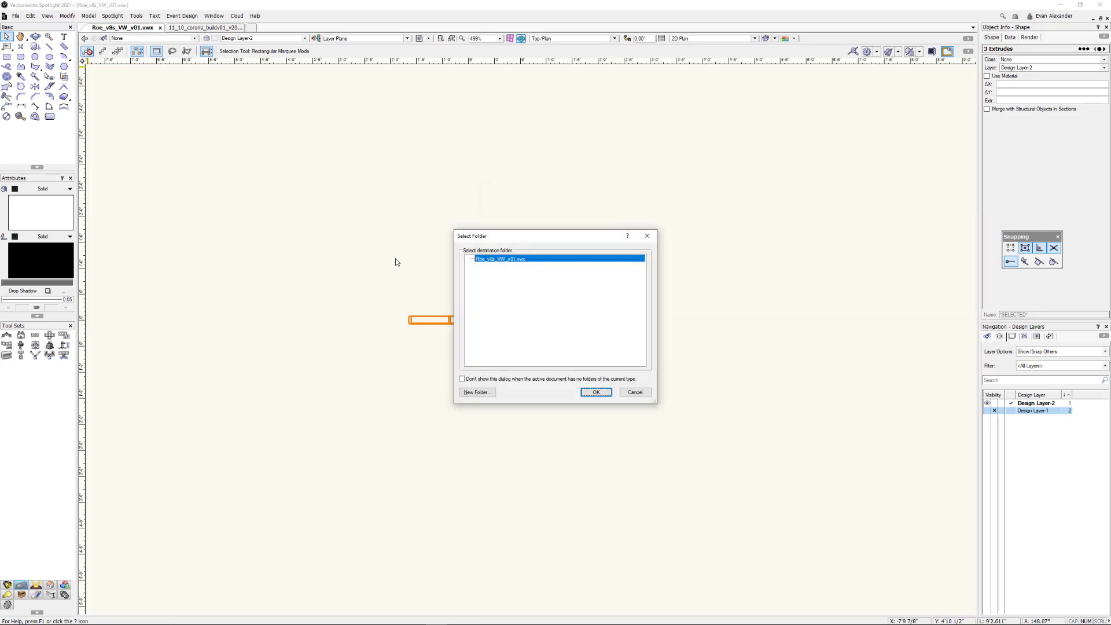
{"action": "key", "text": "Return"}
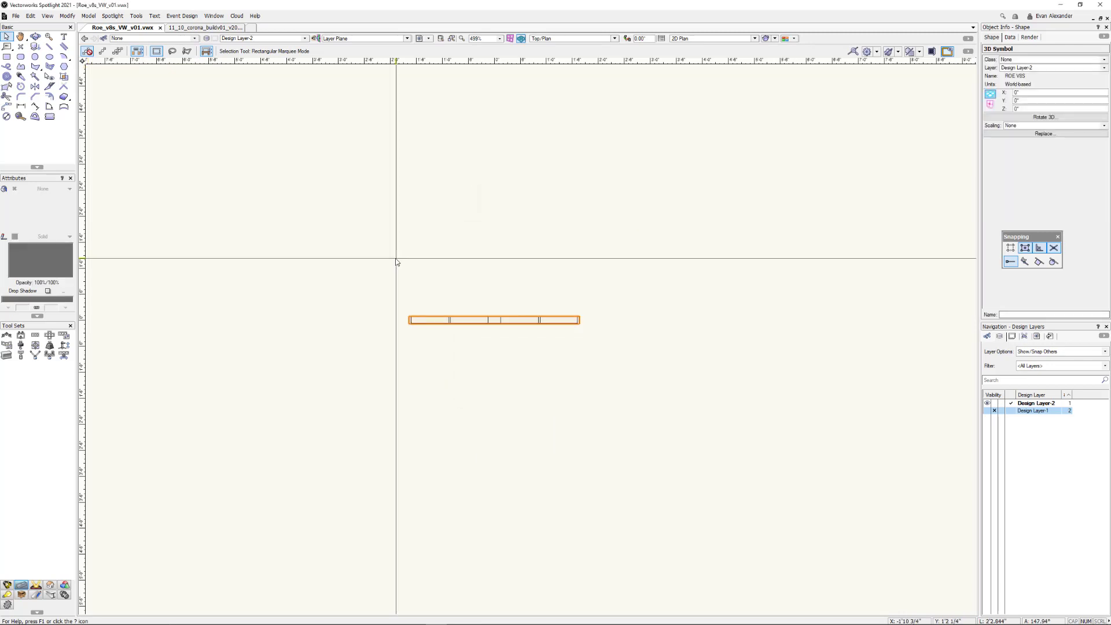
Step: Configure a Cinema 4D export that includes geometry but excludes cameras, lights, backgrounds, planar objects, and materials and texture tags
{"action": "scroll", "coordinate": [396, 261], "scroll_direction": "down", "scroll_amount": 1}
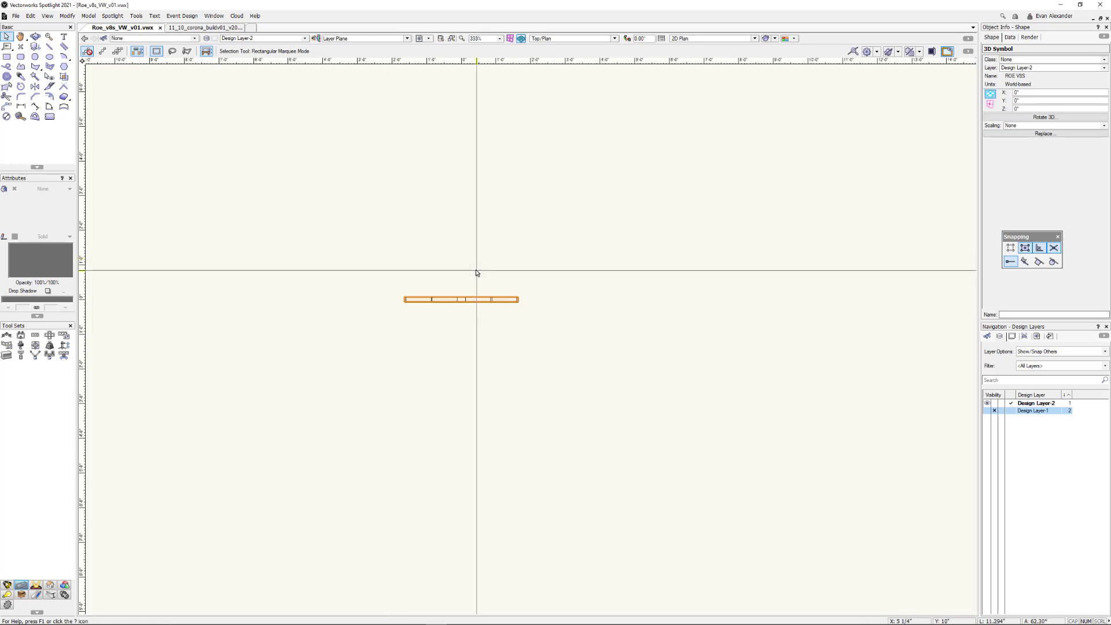
{"action": "right_click", "coordinate": [529, 250]}
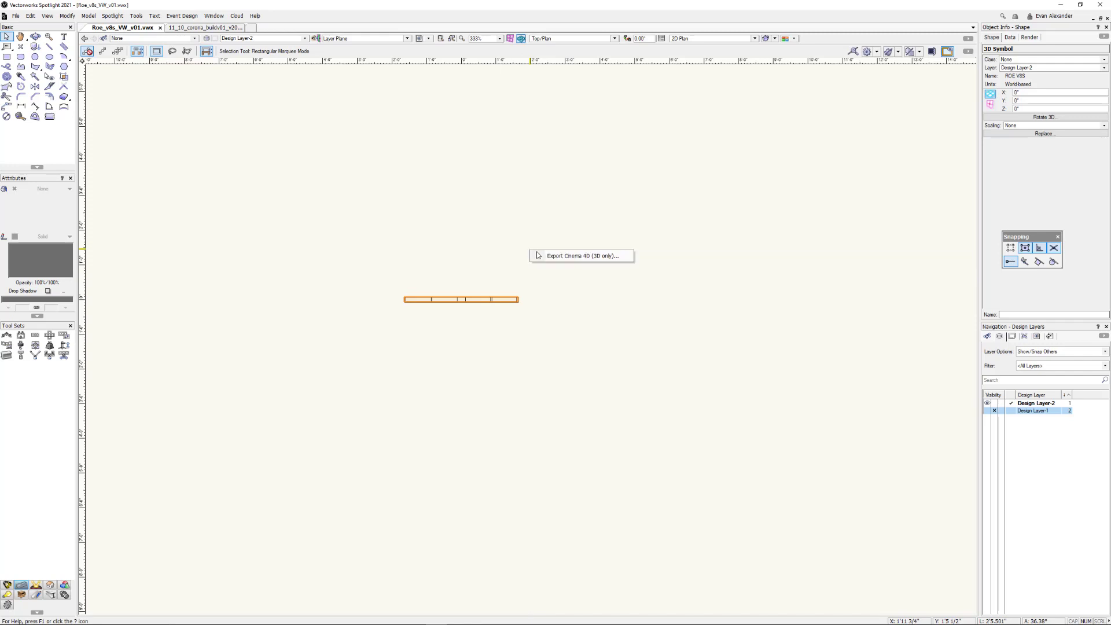
{"action": "left_click", "coordinate": [547, 256]}
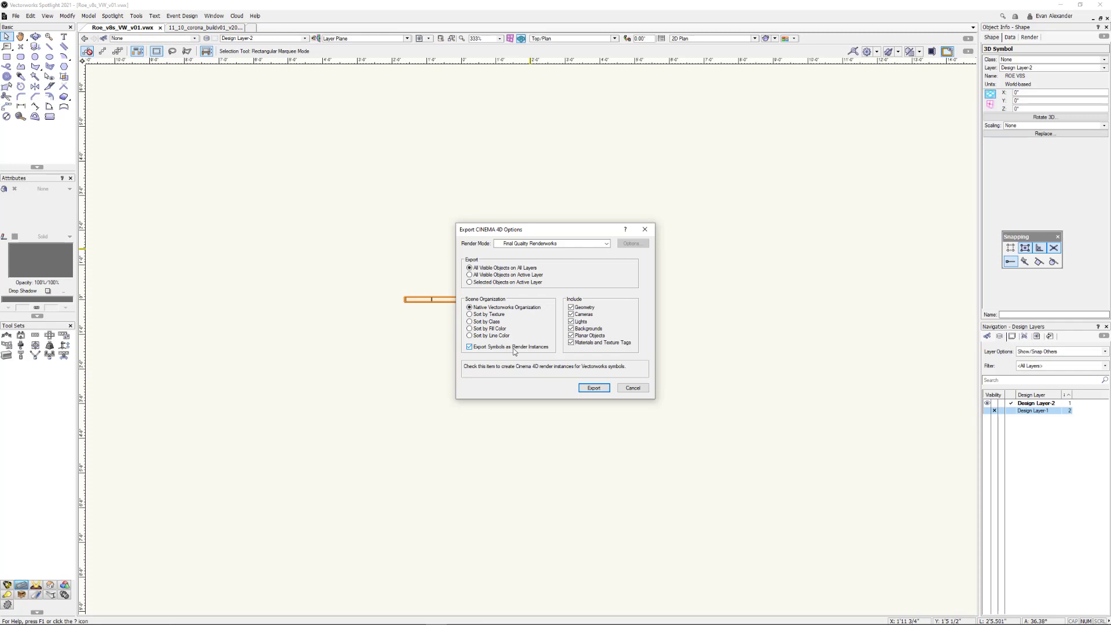
{"action": "left_click", "coordinate": [579, 315]}
{"action": "left_click", "coordinate": [581, 322]}
{"action": "left_click", "coordinate": [581, 328]}
{"action": "left_click", "coordinate": [581, 335]}
{"action": "left_click", "coordinate": [580, 342]}
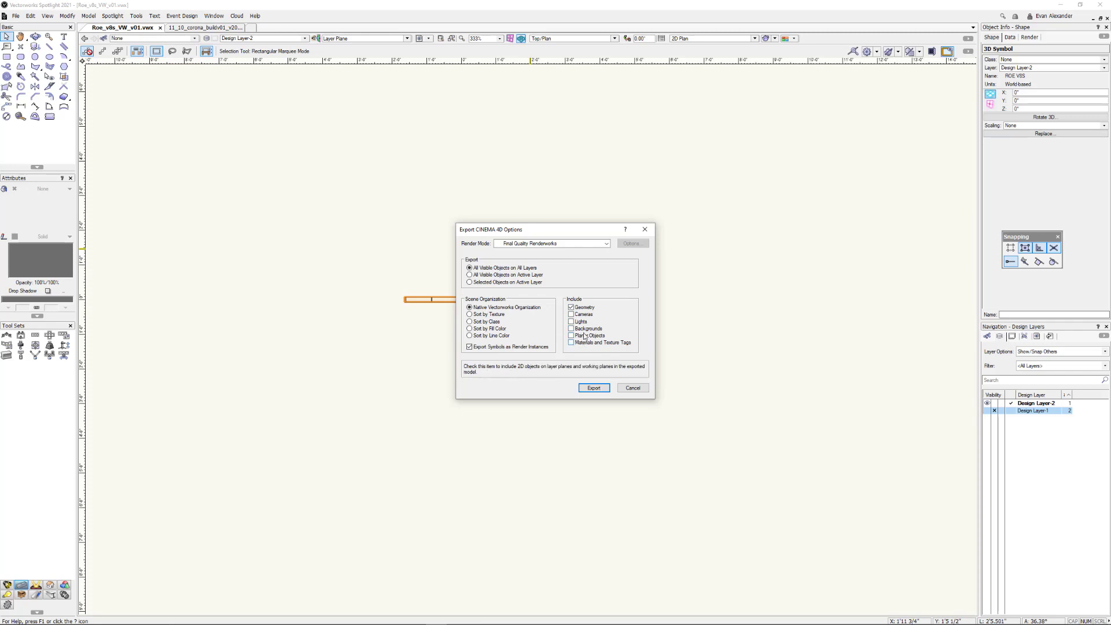
Step: Export the Cinema 4D file as Roe_v8s_VW2C4D_v01 in the LEd video Wall folder
{"action": "left_click", "coordinate": [590, 387]}
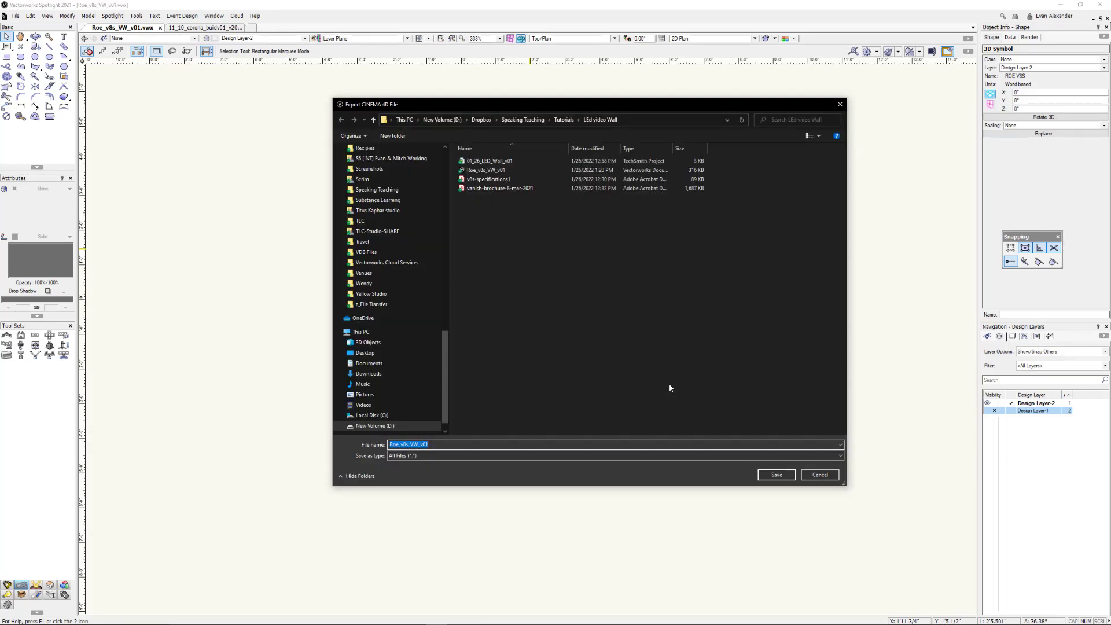
{"action": "left_click", "coordinate": [409, 445]}
{"action": "type", "text": "VW2C4D"}
{"action": "key", "text": "Return"}
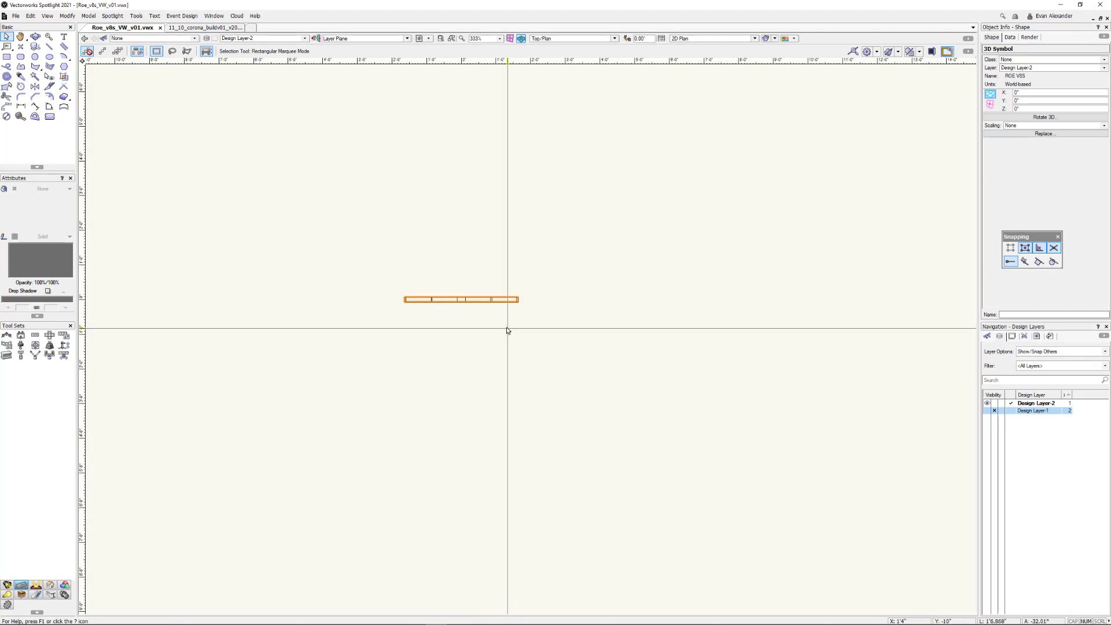
Step: Switch to the open, empty project in Cinema 4D and activate the Move tool
{"action": "key", "text": "alt+Tab"}
{"action": "key", "text": "alt+Tab"}
{"action": "key", "text": "alt+Tab"}
{"action": "key", "text": "alt+Tab"}
{"action": "key", "text": "alt+Tab"}
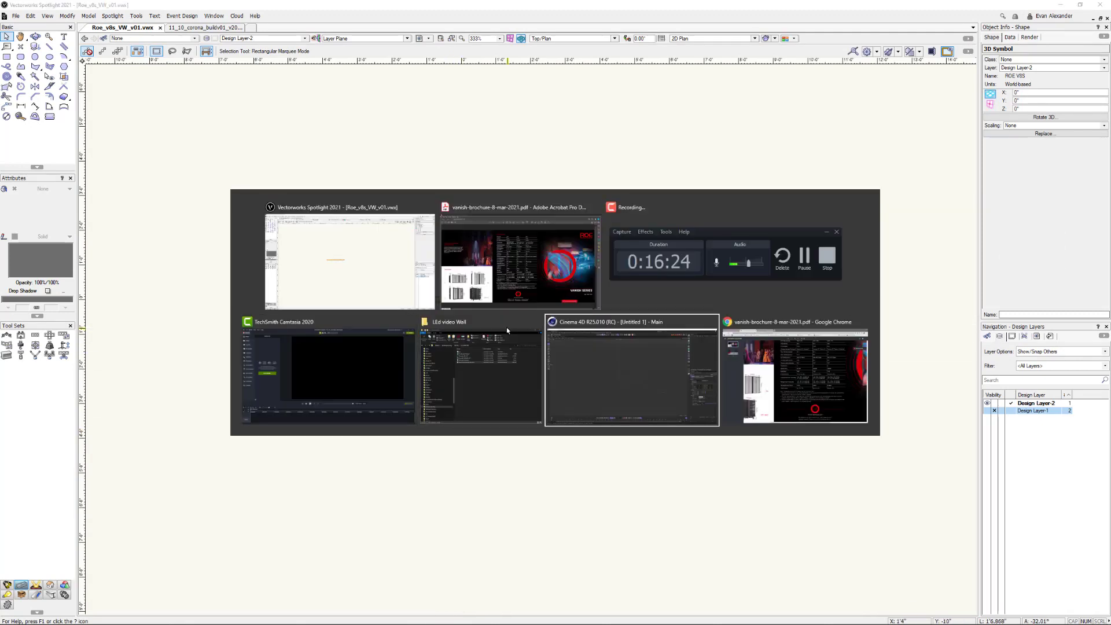
{"action": "scroll", "coordinate": [507, 331], "scroll_direction": "down", "scroll_amount": 1}
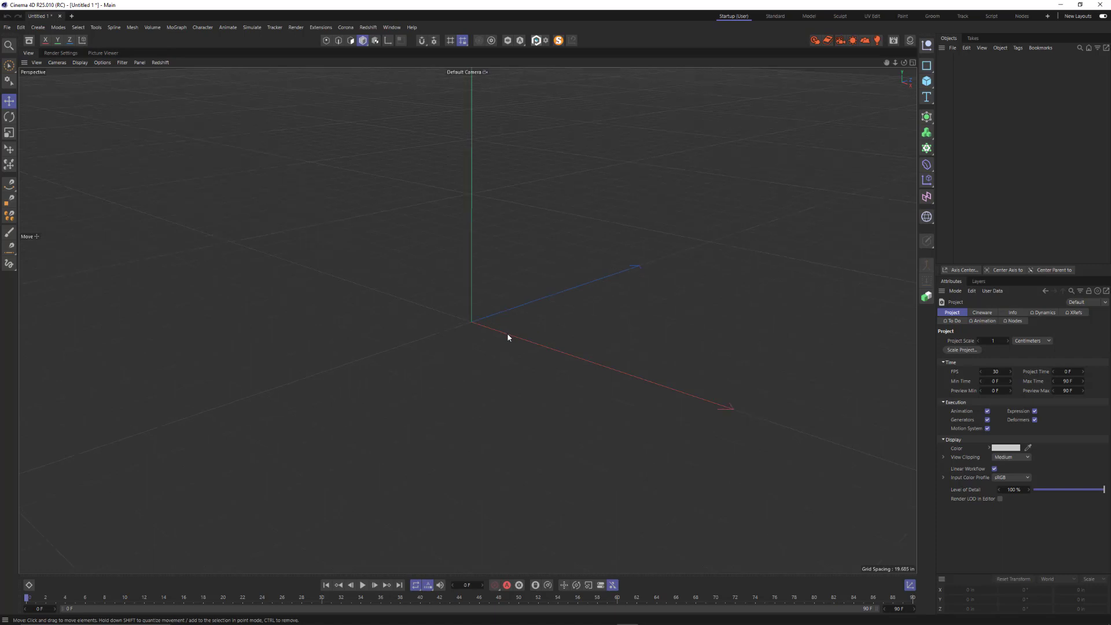
{"action": "key", "text": "9"}
{"action": "key", "text": "e"}
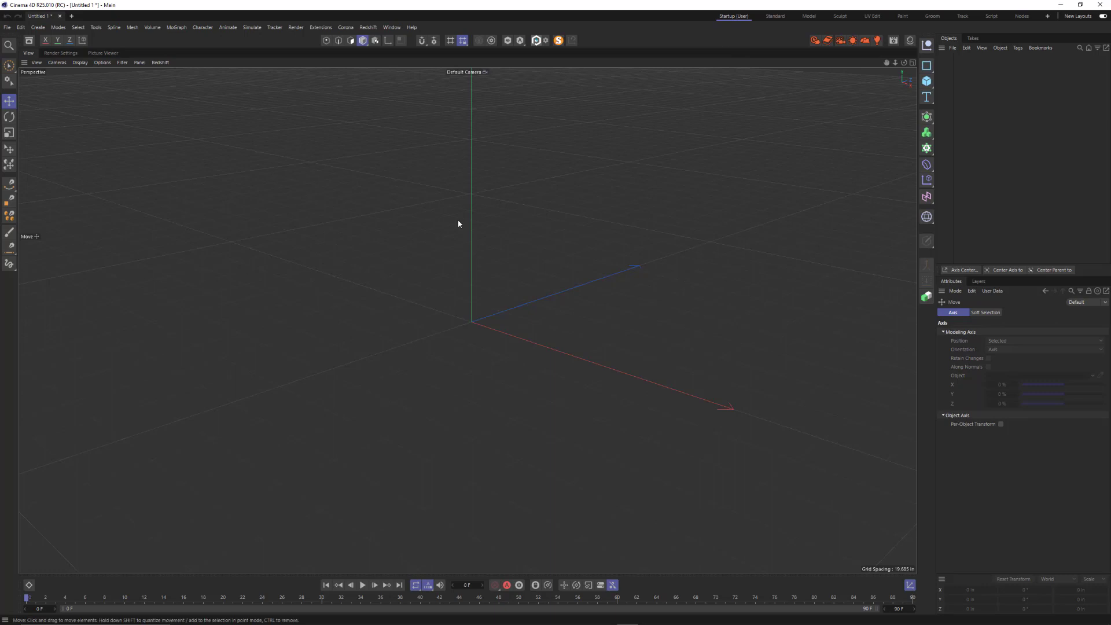
Step: Start merging a project and browse to Speaking Teaching > Tutorials > LEd video Wall
{"action": "left_click", "coordinate": [7, 28]}
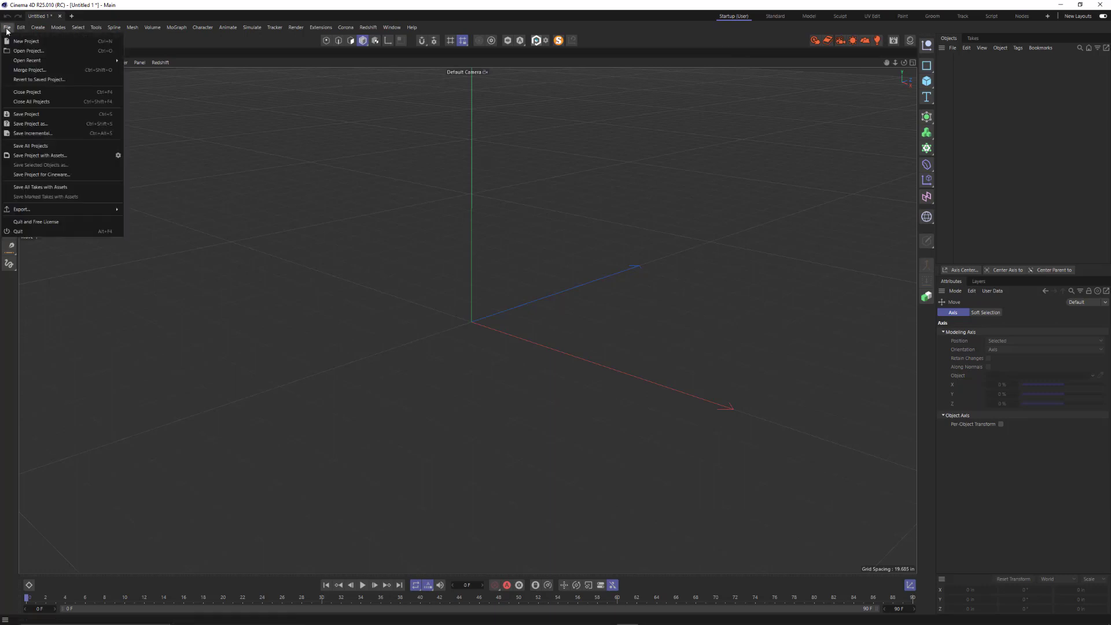
{"action": "left_click", "coordinate": [48, 71]}
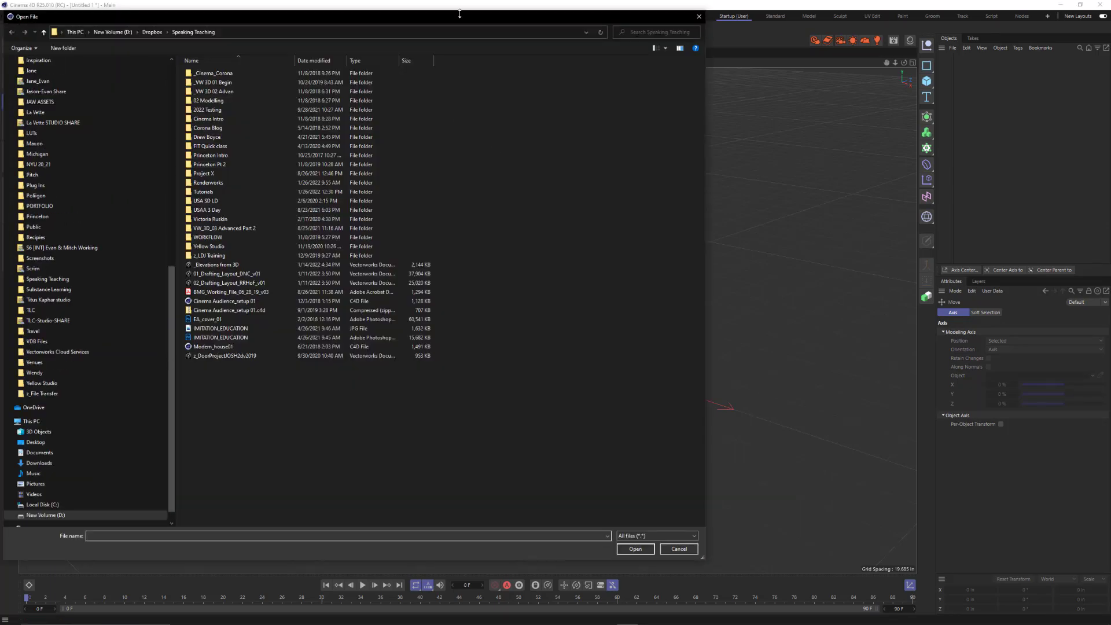
{"action": "left_click_drag", "start_coordinate": [466, 19], "coordinate": [618, 80]}
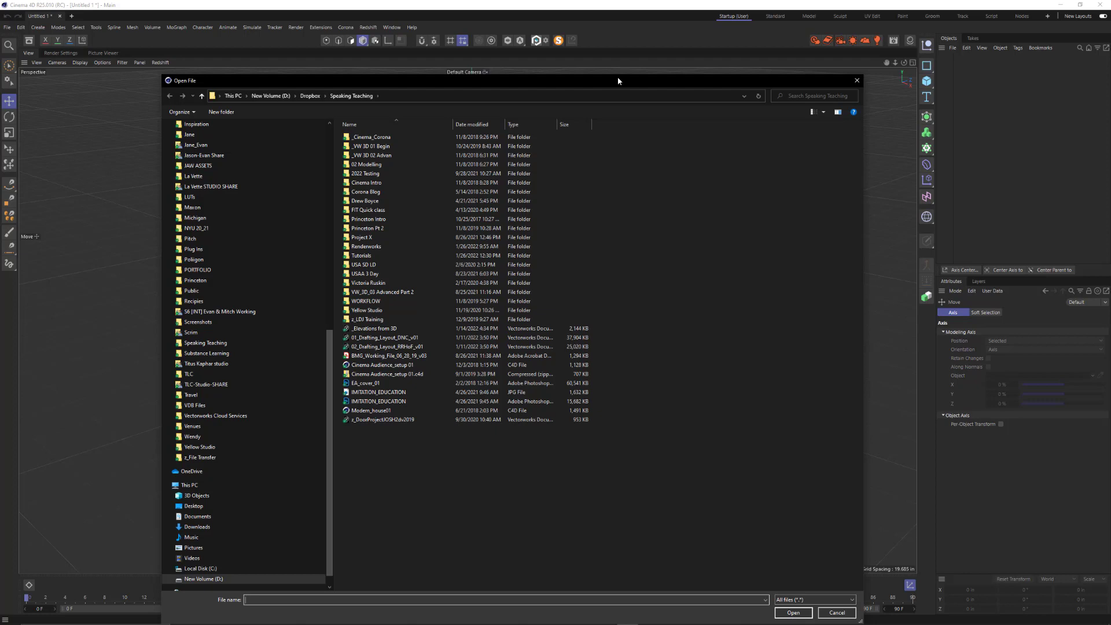
{"action": "left_click", "coordinate": [222, 343]}
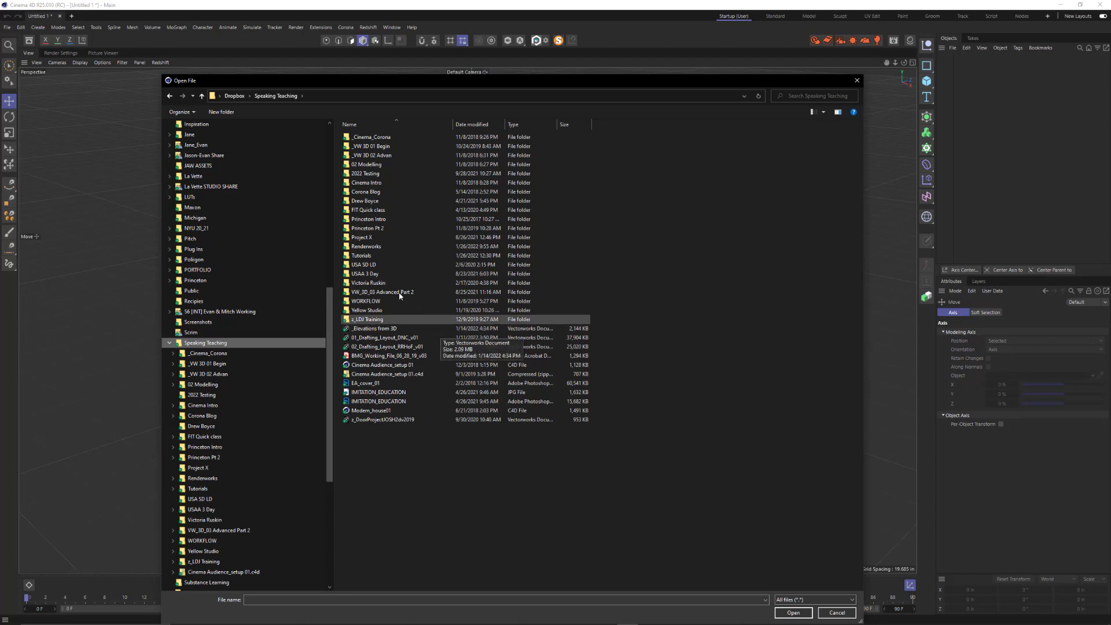
{"action": "double_click", "coordinate": [371, 256]}
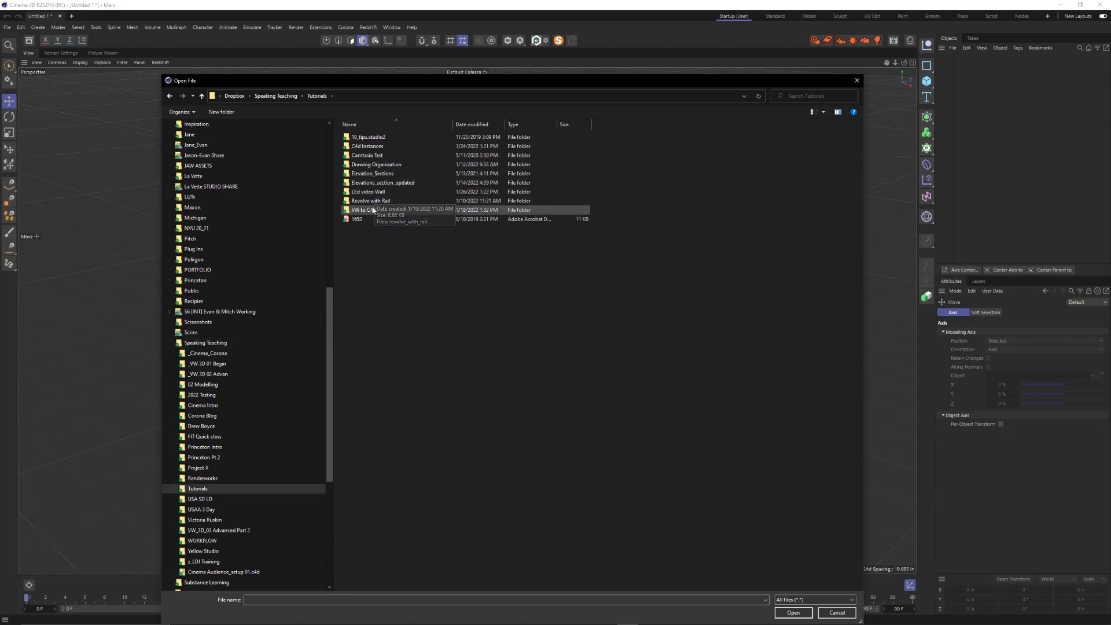
{"action": "left_click", "coordinate": [371, 193]}
{"action": "double_click", "coordinate": [371, 193]}
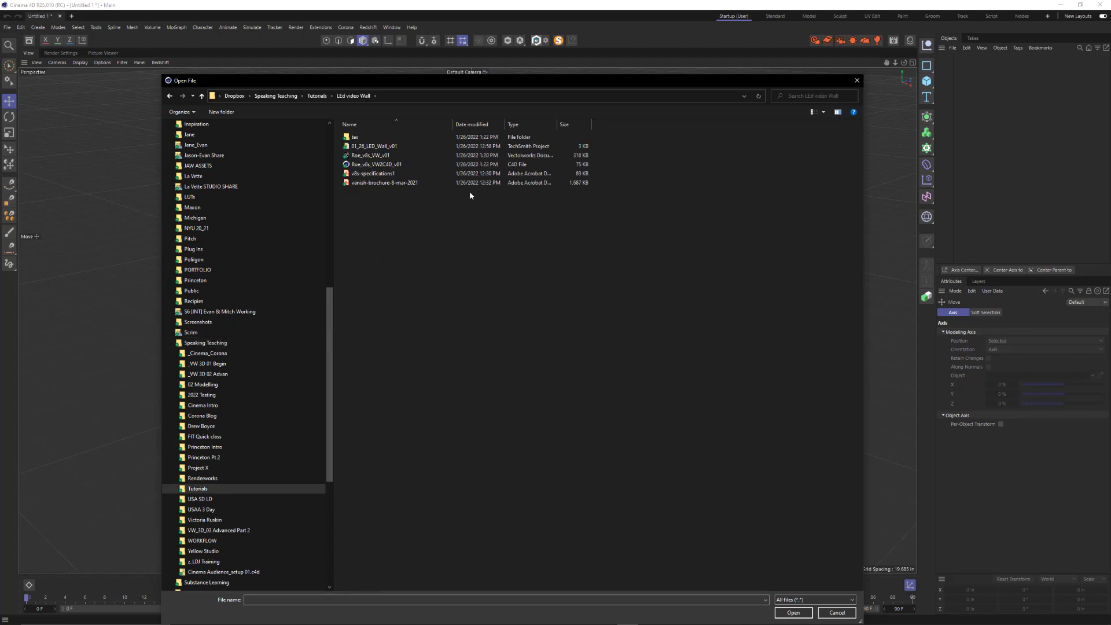
Step: Merge Roe_v8s_VW2C4D_v01 into the current project, including geometry and excluding lights
{"action": "left_click", "coordinate": [382, 166]}
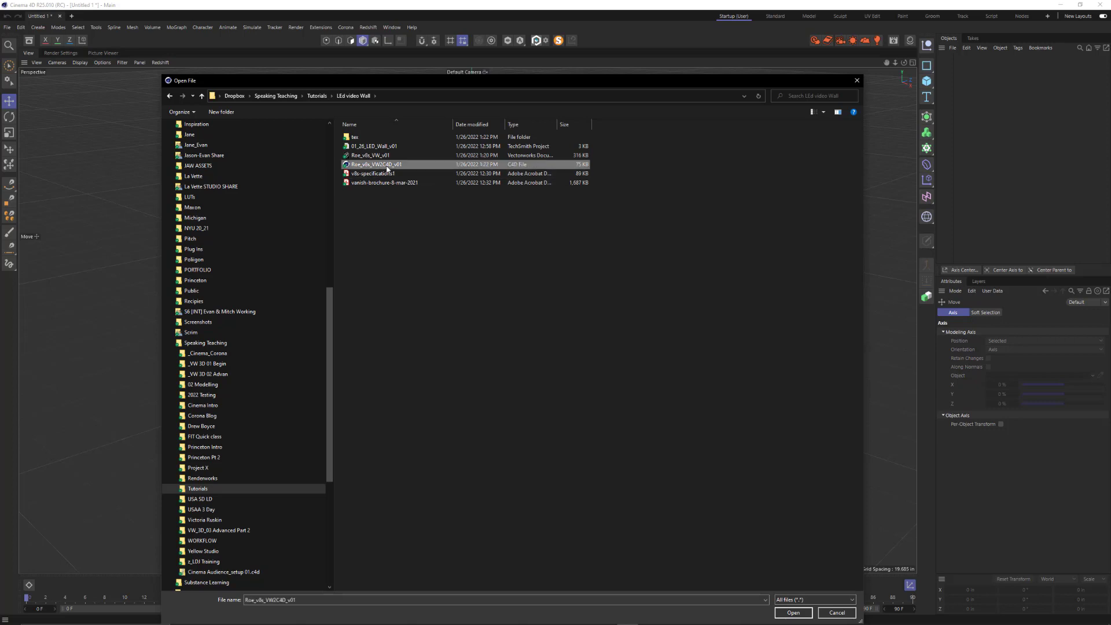
{"action": "left_click", "coordinate": [794, 613]}
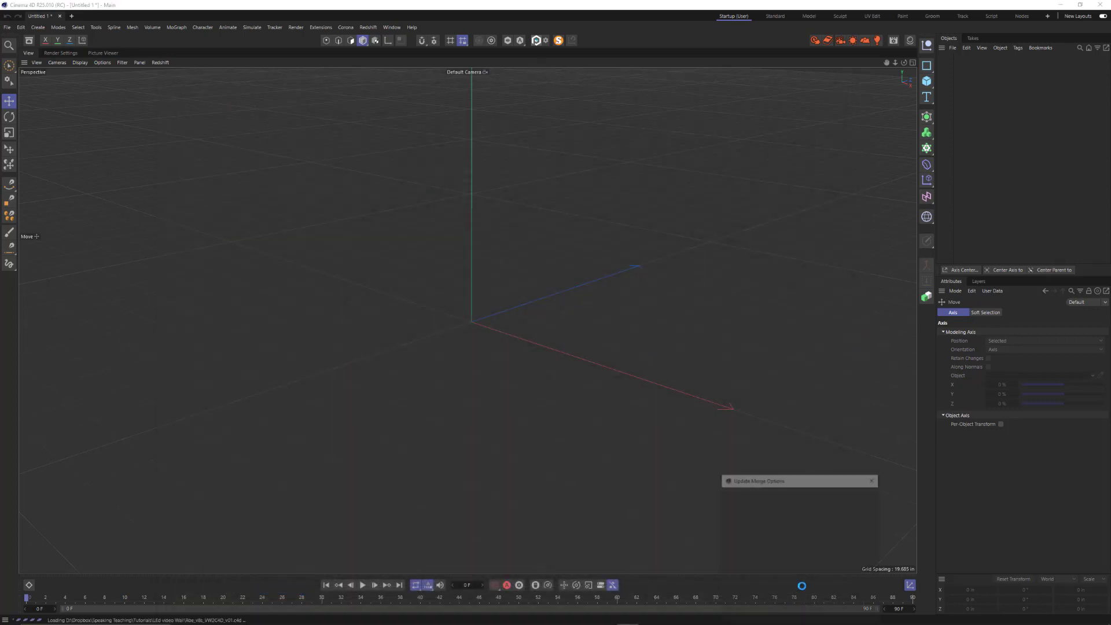
{"action": "left_click", "coordinate": [738, 541]}
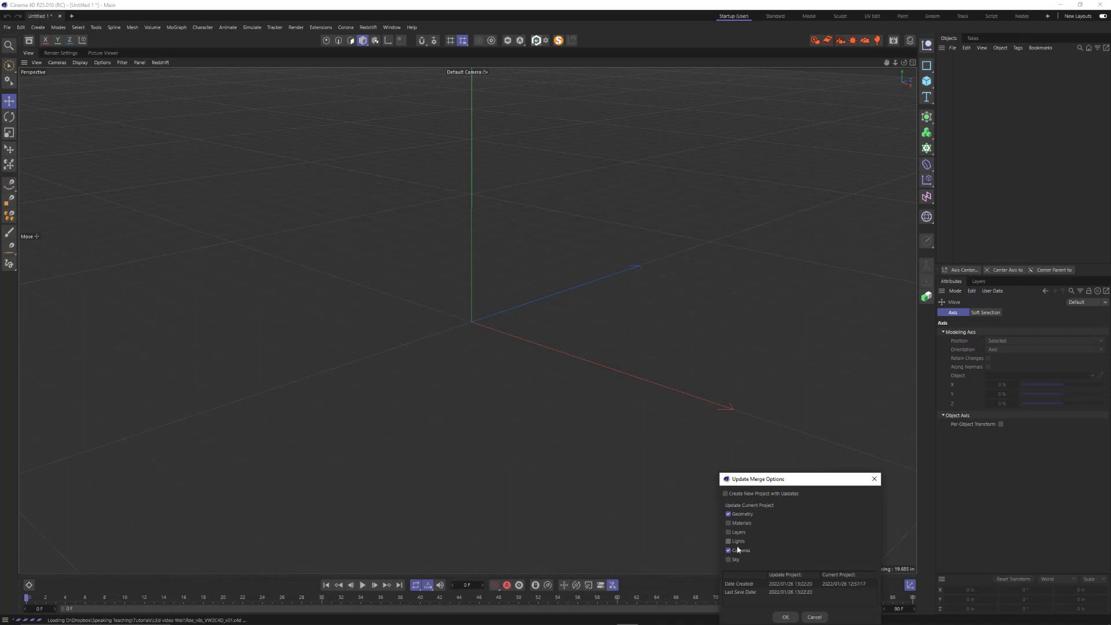
{"action": "left_click", "coordinate": [787, 618]}
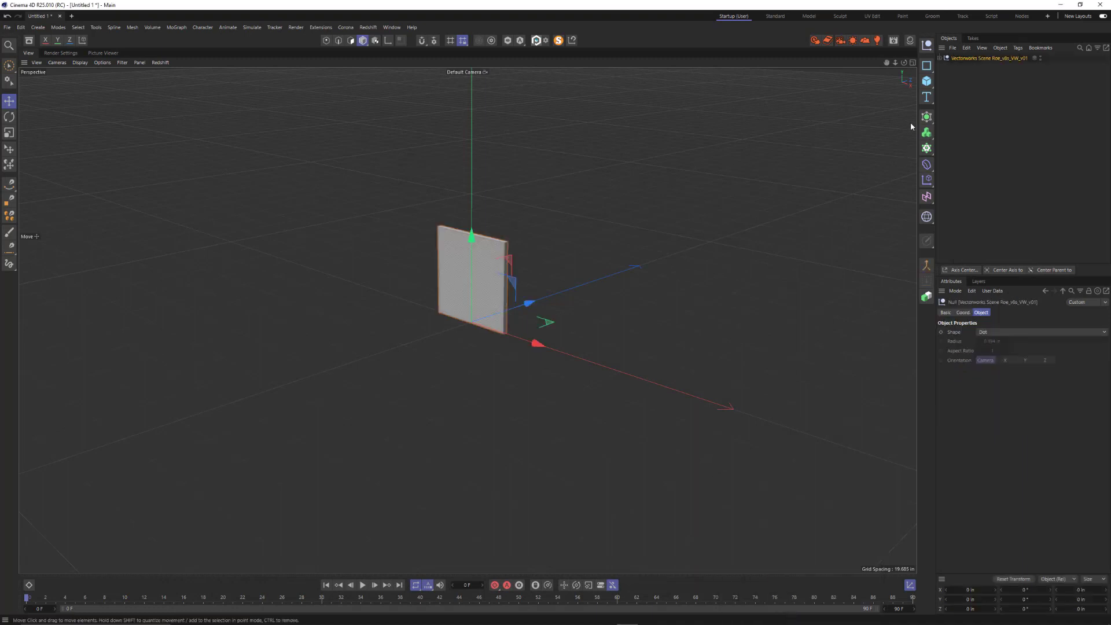
Step: Expand the imported Vectorworks scene null and rename it LED video Wall
{"action": "left_click", "coordinate": [939, 58]}
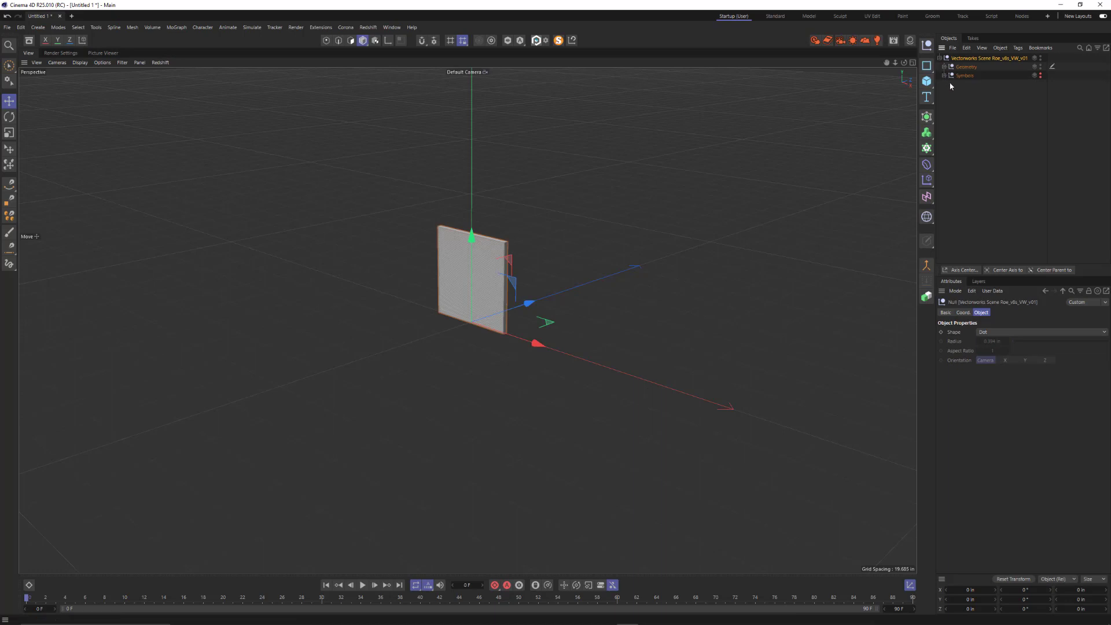
{"action": "double_click", "coordinate": [975, 59]}
{"action": "type", "text": "LE"}
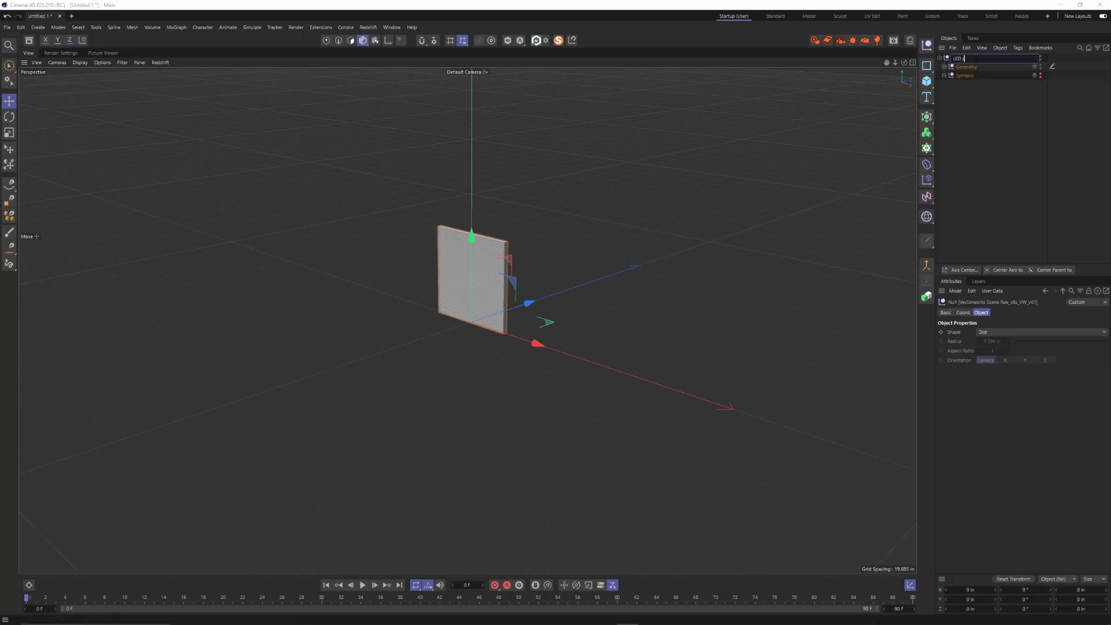
{"action": "type", "text": "D video Vall"}
{"action": "key", "text": "Return"}
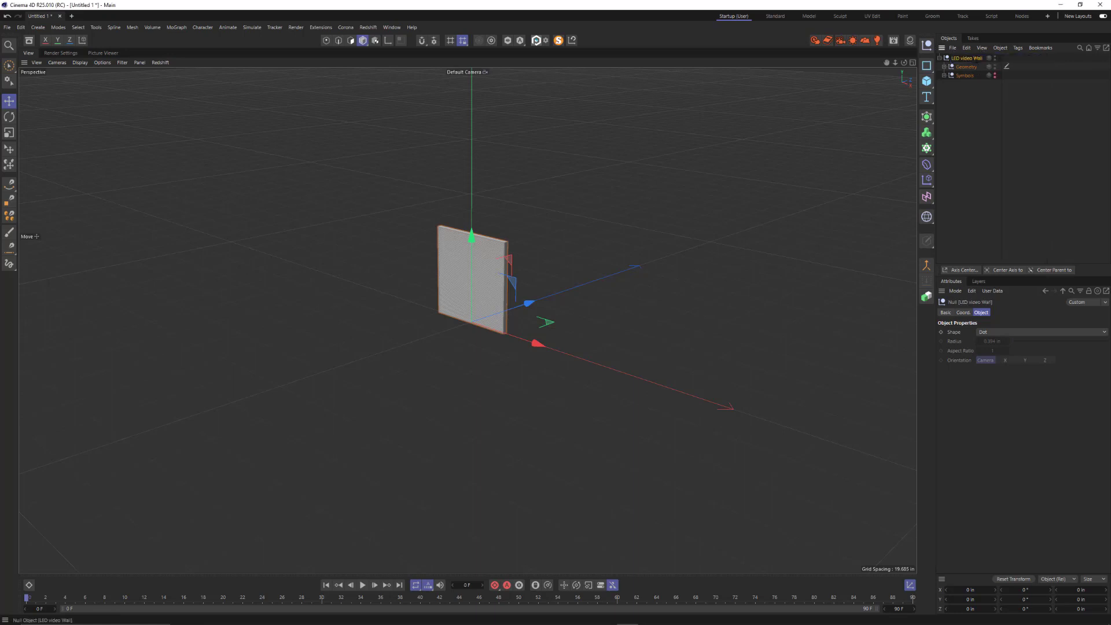
Step: Examine the imported panel from several angles, expand the Geometry and Symbols hierarchies, and inspect the ROE V8S instance under Design Layer-2
{"action": "left_click_drag", "start_coordinate": [507, 264], "coordinate": [620, 264], "text": "alt"}
{"action": "right_click_drag", "start_coordinate": [495, 324], "coordinate": [622, 284], "text": "alt"}
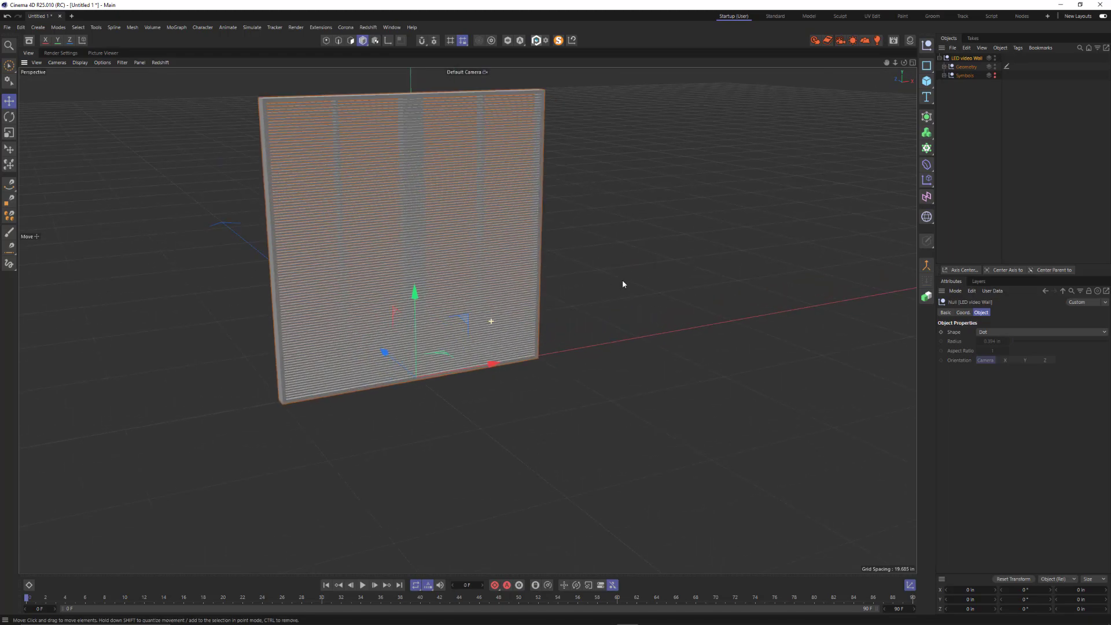
{"action": "right_click_drag", "start_coordinate": [401, 97], "coordinate": [468, 110], "text": "alt"}
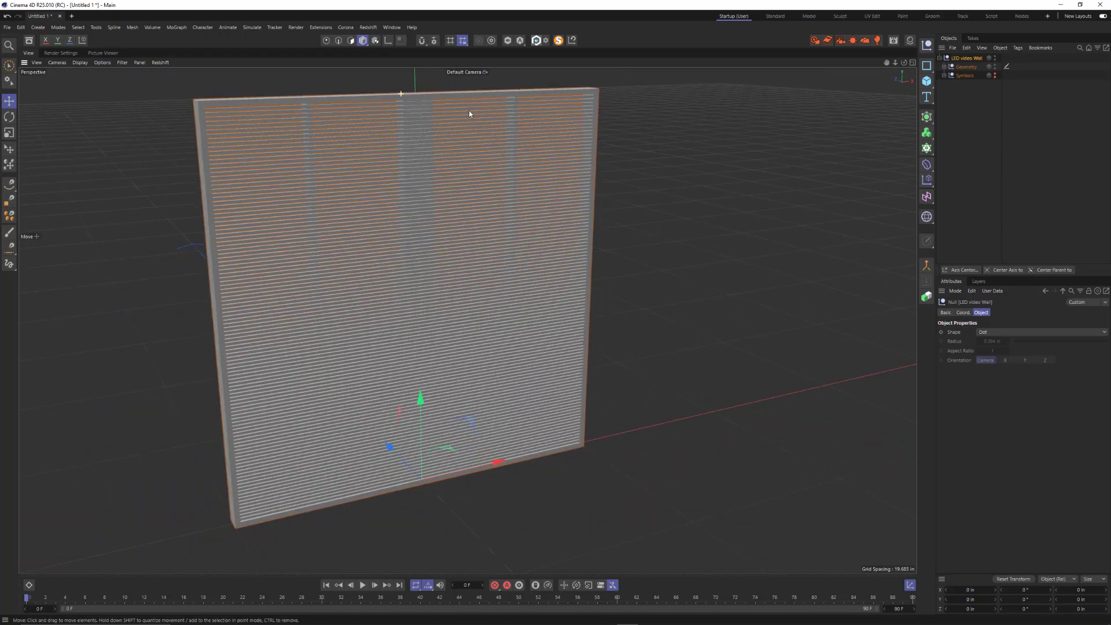
{"action": "left_click_drag", "start_coordinate": [308, 143], "coordinate": [463, 237], "text": "alt"}
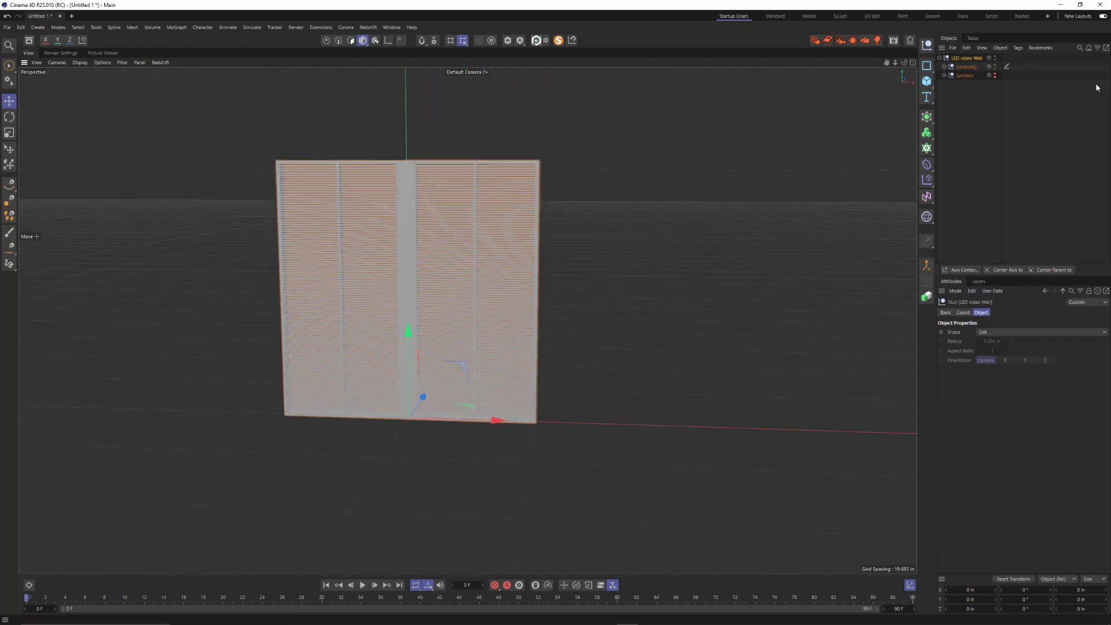
{"action": "left_click", "coordinate": [944, 76]}
{"action": "left_click", "coordinate": [965, 66]}
{"action": "left_click", "coordinate": [945, 67]}
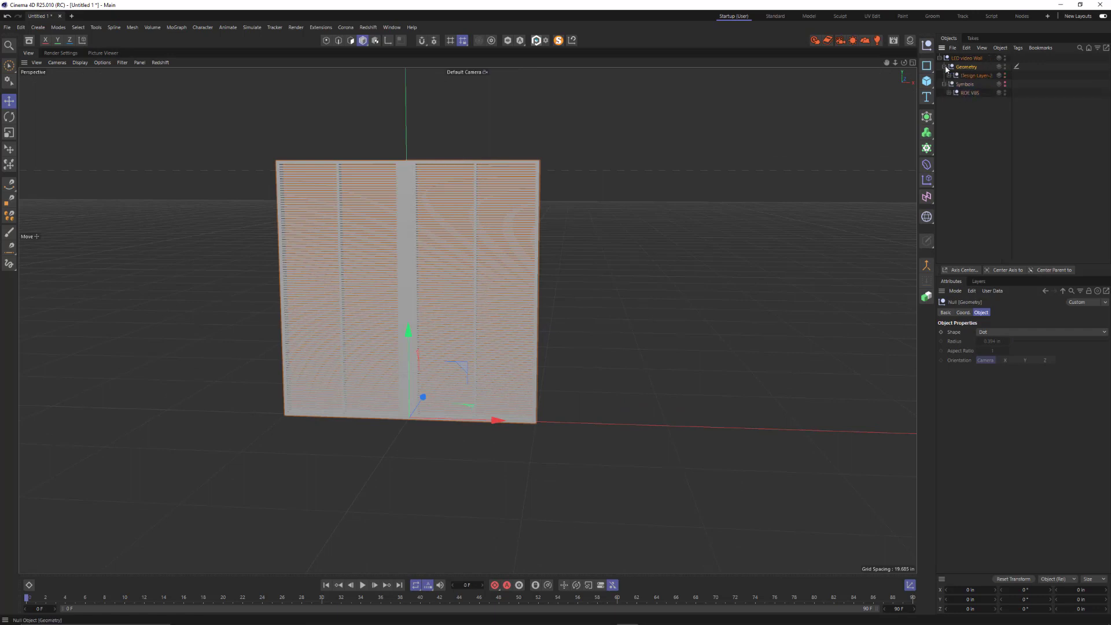
{"action": "left_click", "coordinate": [950, 76]}
{"action": "left_click", "coordinate": [974, 84]}
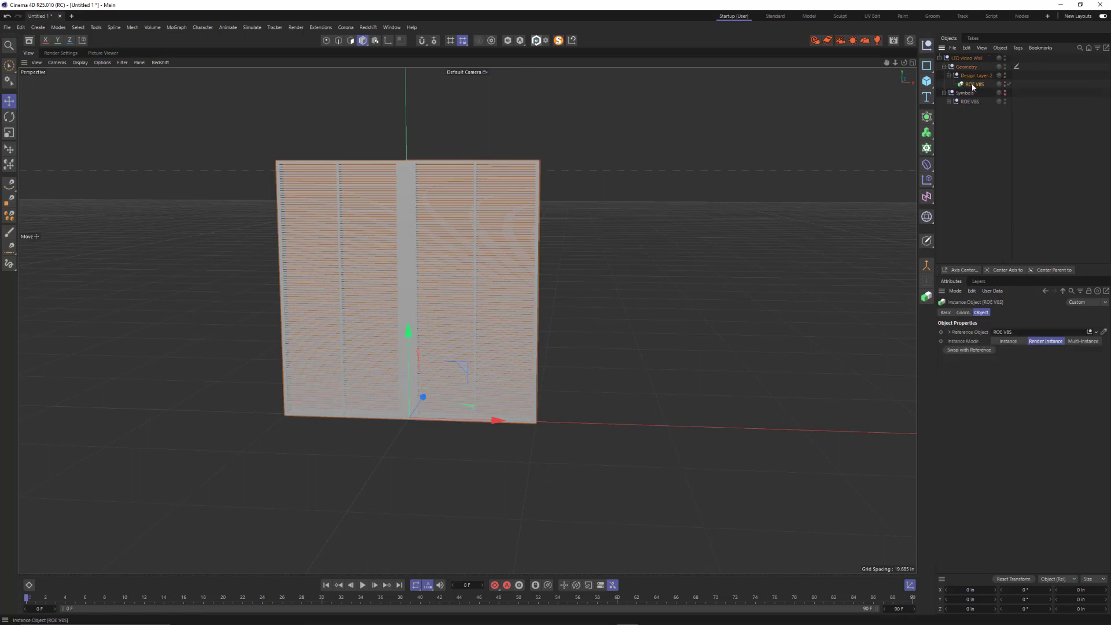
{"action": "left_click_drag", "start_coordinate": [444, 349], "coordinate": [551, 357], "text": "alt"}
{"action": "key", "text": "ctrl+z"}
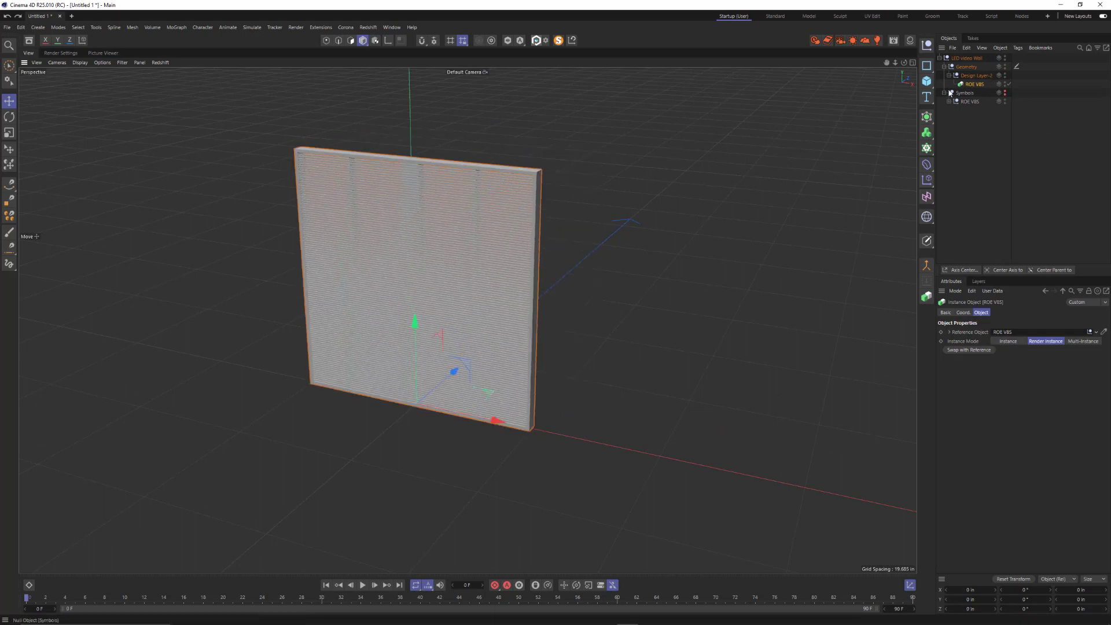
Step: Collapse and hide the Geometry group, force the ROE V8S symbol source visible, and select the Symbols null
{"action": "left_click", "coordinate": [945, 67]}
{"action": "left_click", "coordinate": [970, 84]}
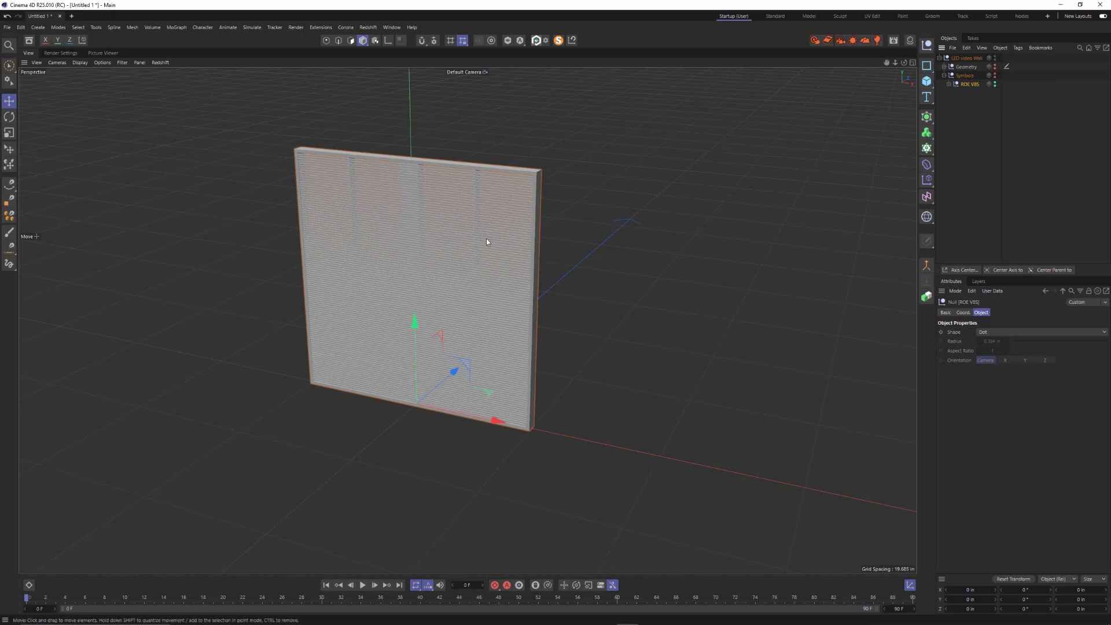
{"action": "scroll", "coordinate": [483, 238], "scroll_direction": "down", "scroll_amount": 4}
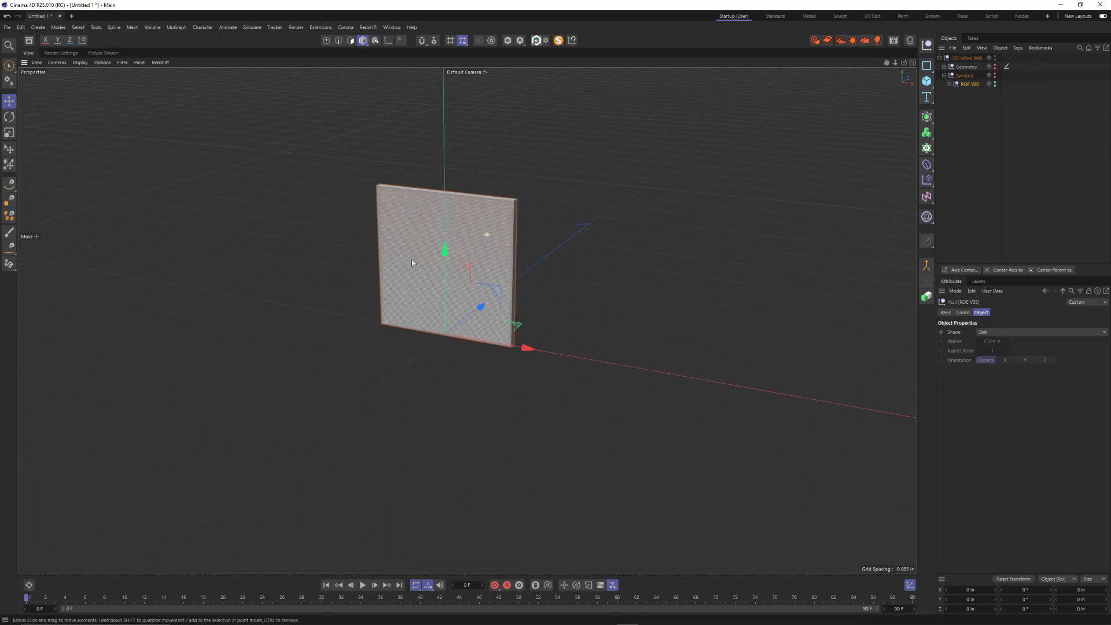
{"action": "left_click", "coordinate": [968, 76]}
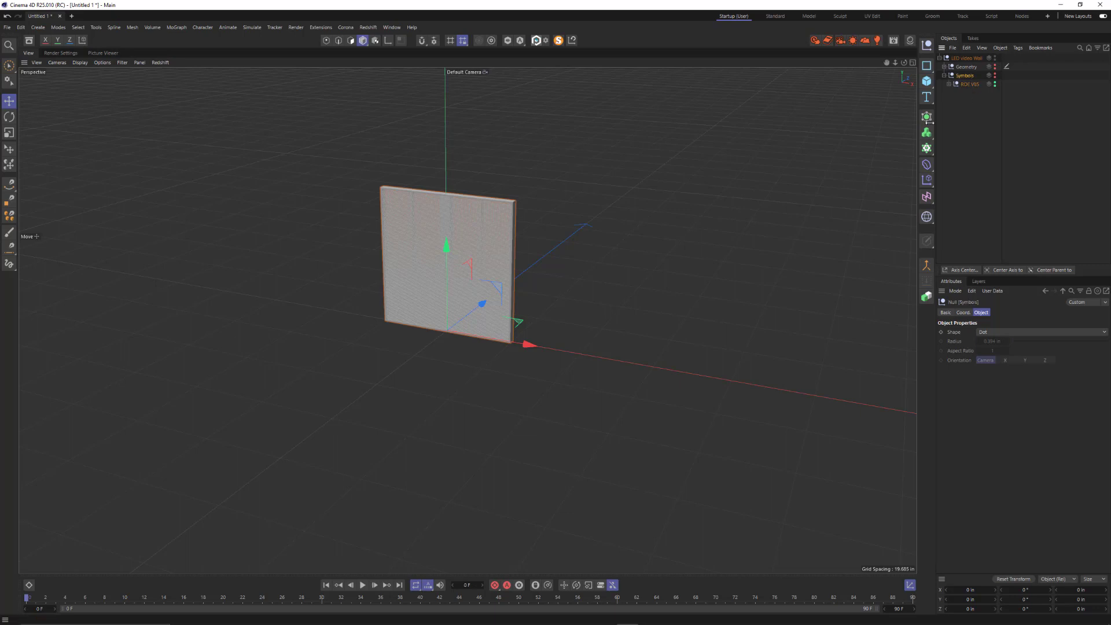
Step: Move the Symbols null straight down, well below the origin, and hide the workplane grid in the viewport
{"action": "left_click_drag", "start_coordinate": [444, 249], "coordinate": [474, 420]}
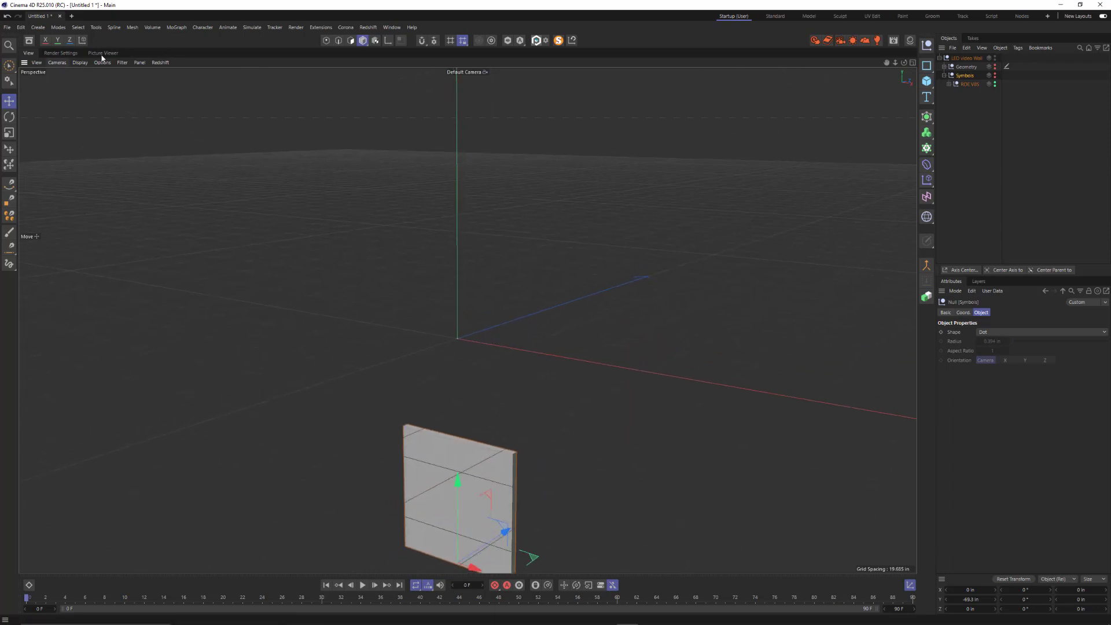
{"action": "left_click", "coordinate": [122, 62]}
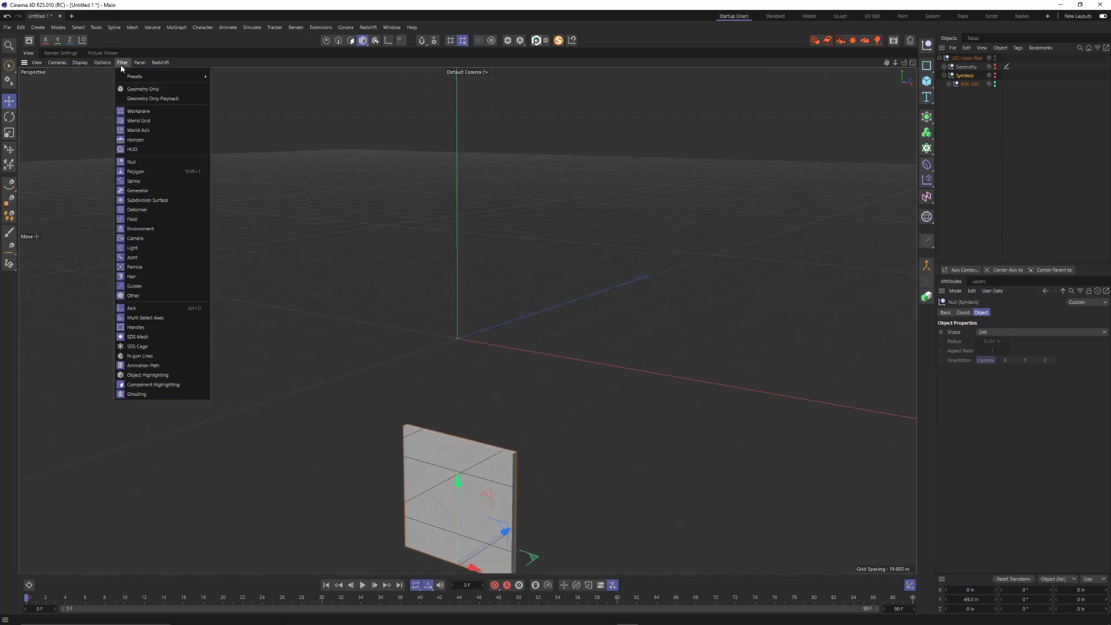
{"action": "left_click", "coordinate": [150, 114]}
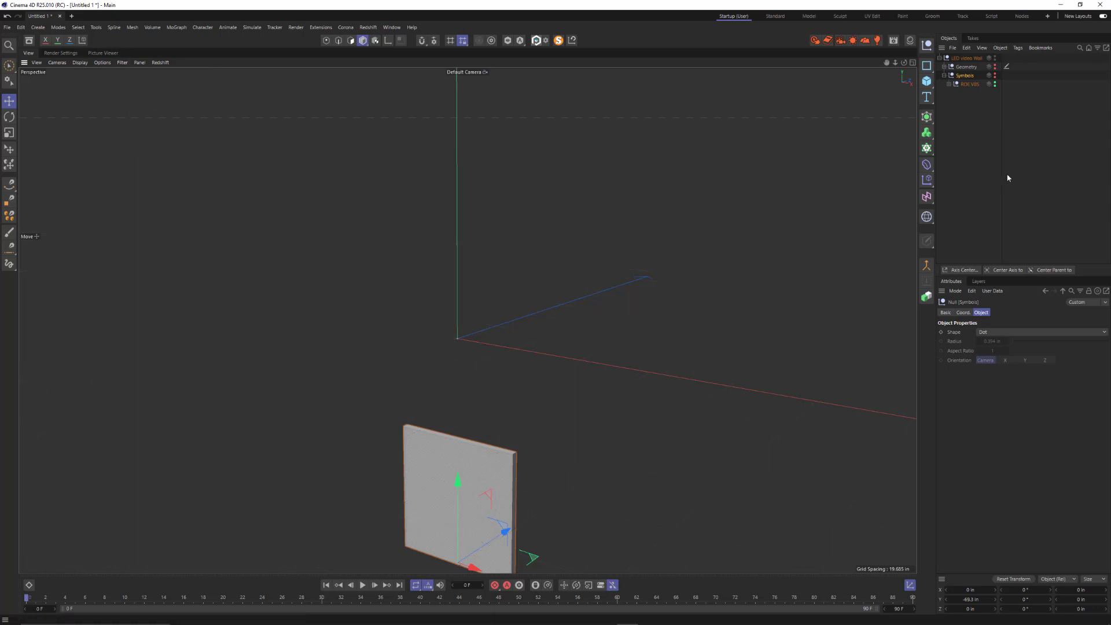
Step: Show the Geometry group again and compare the ROE V8S instance with the symbol source below it
{"action": "left_click", "coordinate": [995, 83]}
{"action": "left_click", "coordinate": [459, 227]}
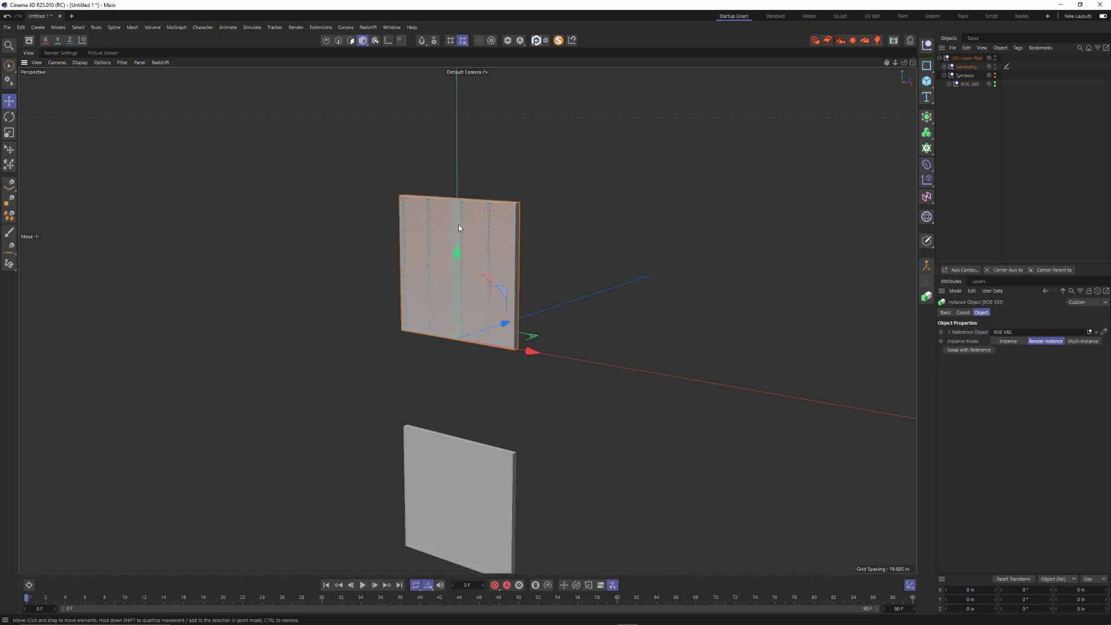
{"action": "left_click", "coordinate": [452, 488]}
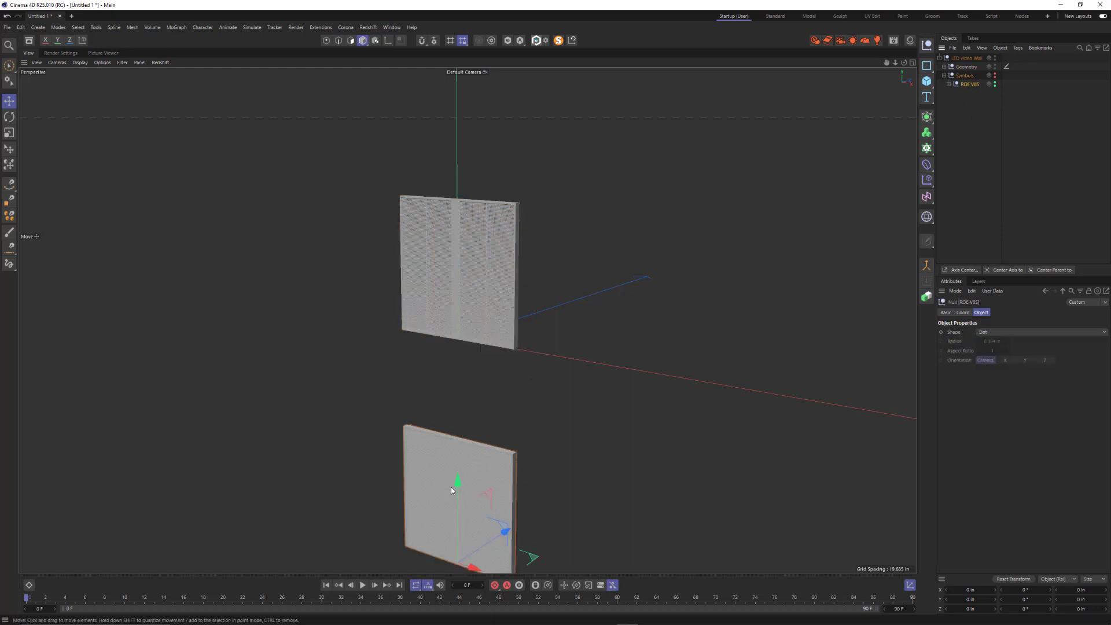
{"action": "left_click_drag", "start_coordinate": [458, 485], "coordinate": [477, 449], "text": "alt"}
{"action": "left_click_drag", "start_coordinate": [480, 398], "coordinate": [425, 420], "text": "alt"}
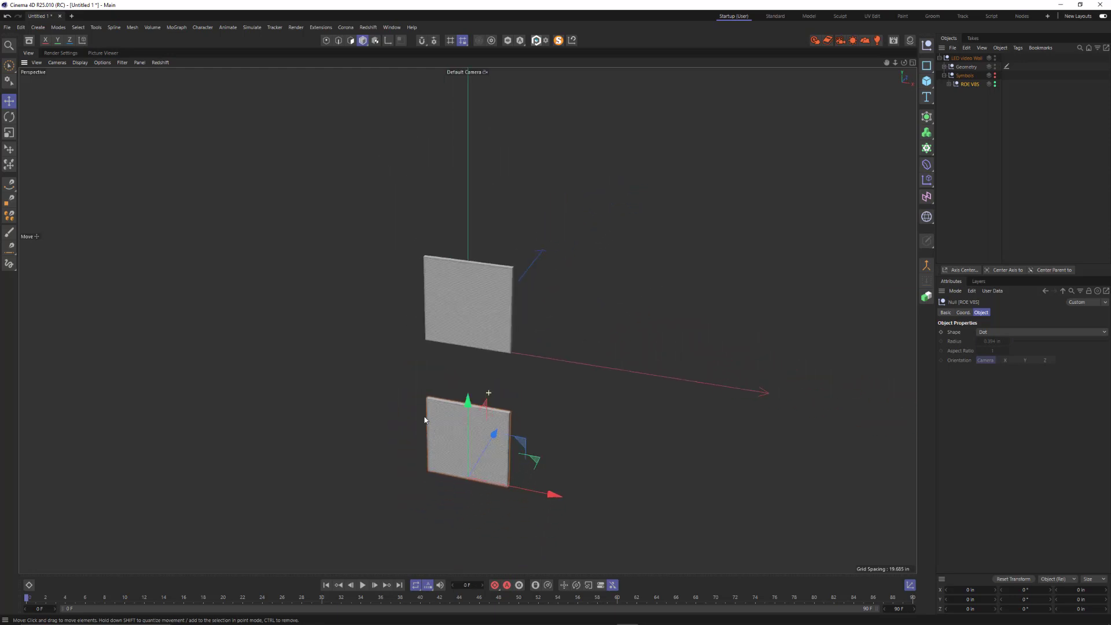
Step: Reset the ROE V8S symbol source's forced visibility, then expand the Geometry group and collapse Symbols
{"action": "left_click", "coordinate": [995, 83]}
{"action": "left_click", "coordinate": [994, 84]}
{"action": "left_click", "coordinate": [965, 66]}
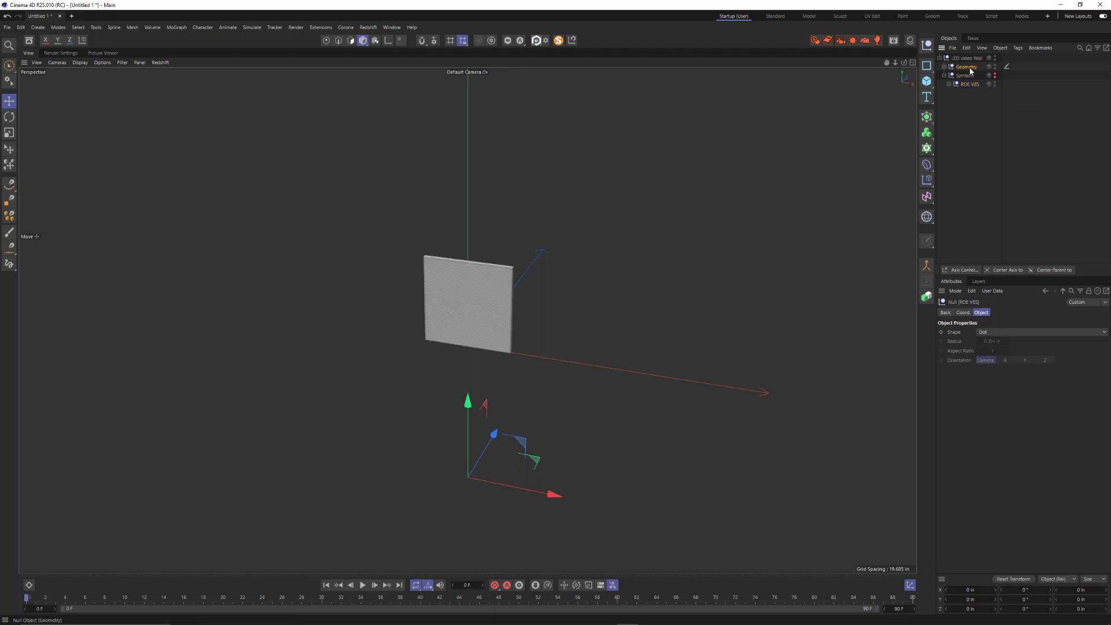
{"action": "left_click", "coordinate": [944, 66]}
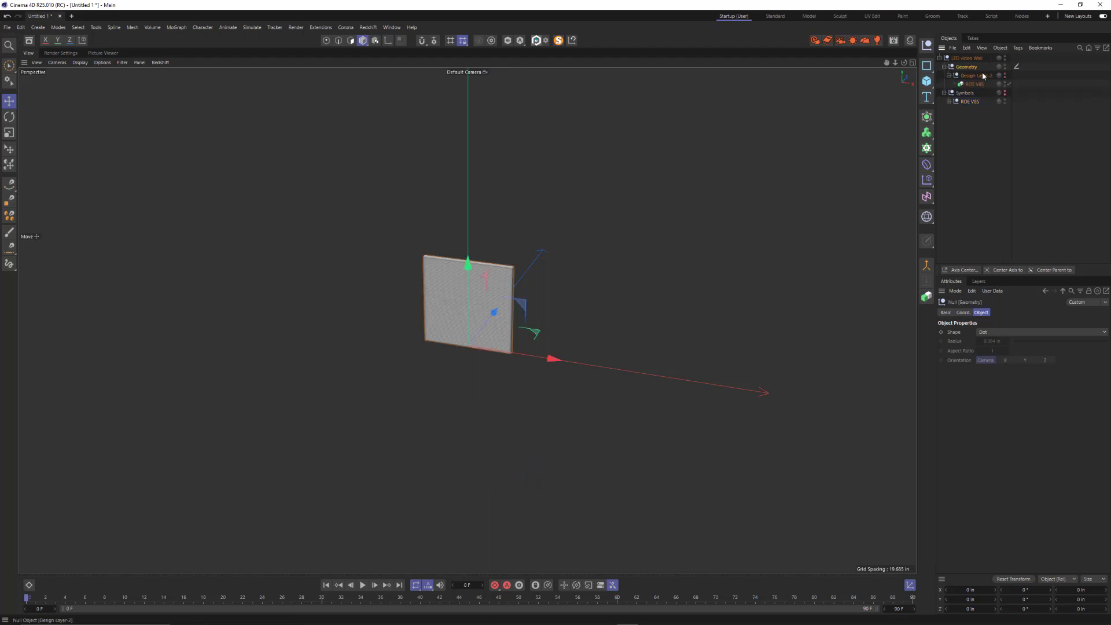
{"action": "left_click", "coordinate": [944, 93]}
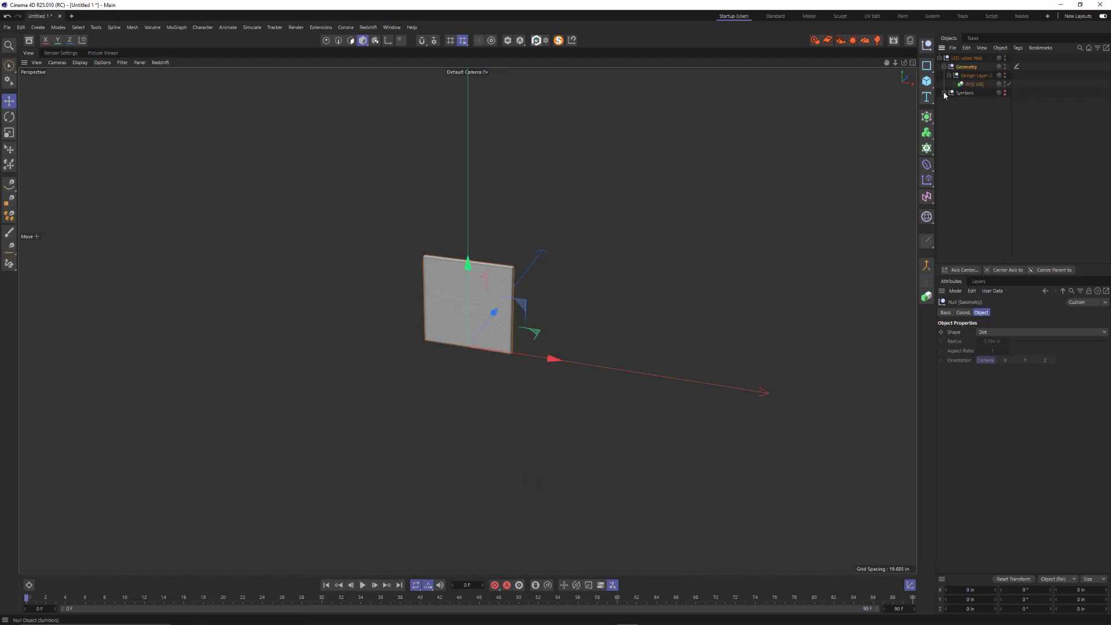
Step: Place the ROE V8S instance under Design Layer-2 inside a new Cloner and set its instance mode to Render Instance
{"action": "left_click", "coordinate": [974, 83]}
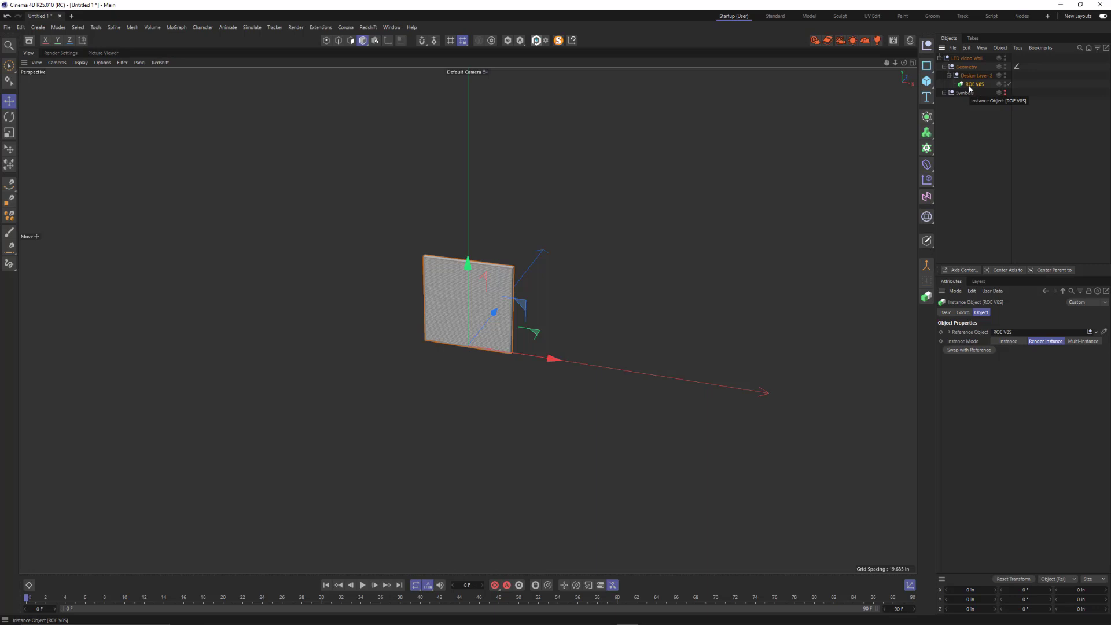
{"action": "left_click", "coordinate": [926, 149], "text": "alt"}
{"action": "mouse_move", "coordinate": [470, 362]}
{"action": "left_mouse_down", "text": "alt"}
{"action": "mouse_move", "coordinate": [397, 373]}
{"action": "mouse_move", "coordinate": [492, 365]}
{"action": "mouse_move", "coordinate": [475, 305]}
{"action": "mouse_move", "coordinate": [411, 336]}
{"action": "mouse_move", "coordinate": [357, 343]}
{"action": "mouse_move", "coordinate": [469, 345]}
{"action": "mouse_move", "coordinate": [449, 313]}
{"action": "mouse_move", "coordinate": [571, 212]}
{"action": "mouse_move", "coordinate": [415, 224]}
{"action": "left_mouse_up", "text": "alt"}
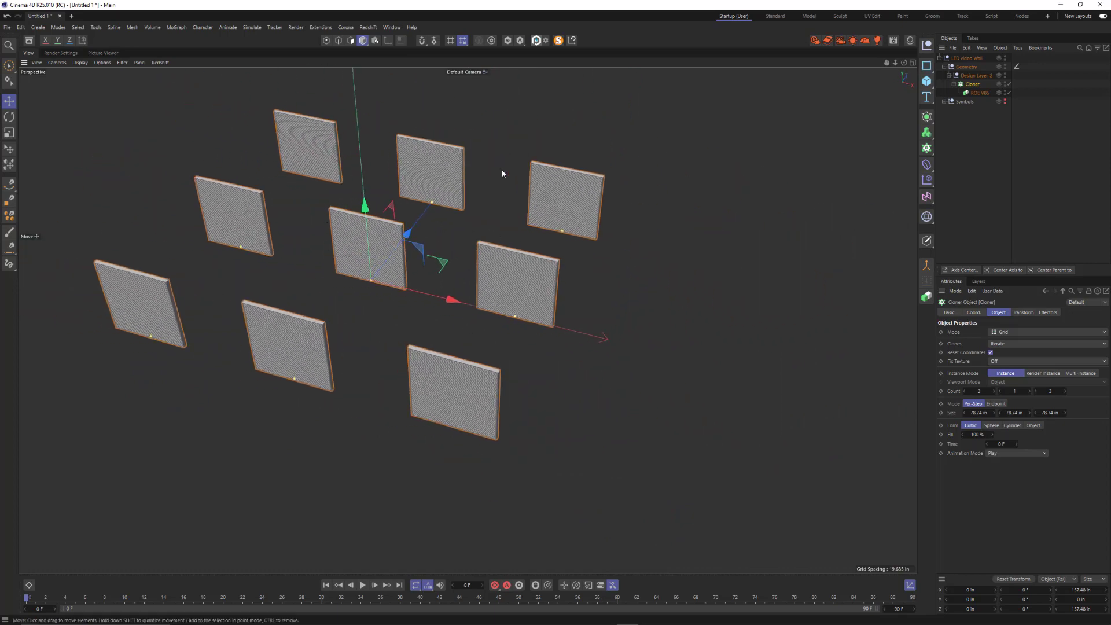
{"action": "left_click_drag", "start_coordinate": [500, 287], "coordinate": [481, 256], "text": "alt"}
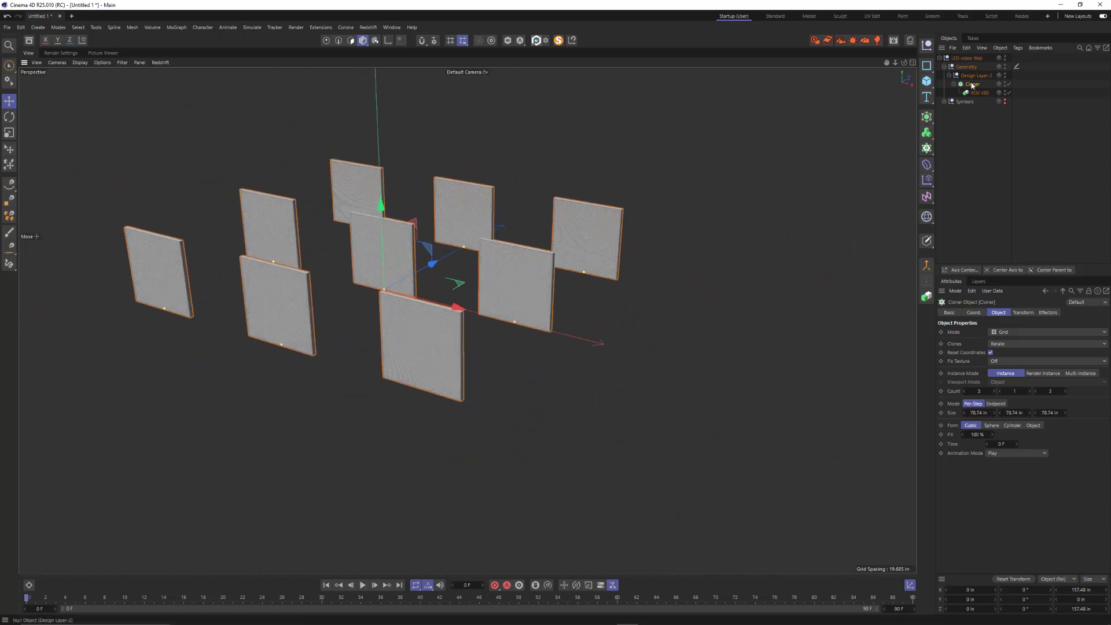
{"action": "left_click", "coordinate": [1042, 374]}
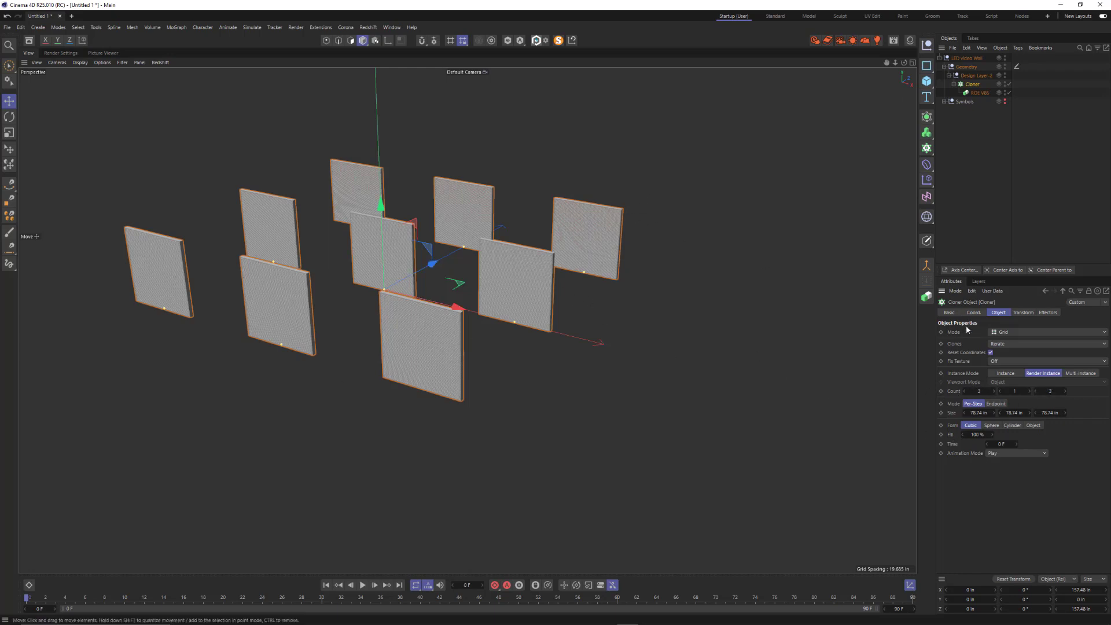
Step: Set the Cloner's grid count to 3 in Y and 1 in Z for an upright grid of panels
{"action": "left_click", "coordinate": [1049, 391]}
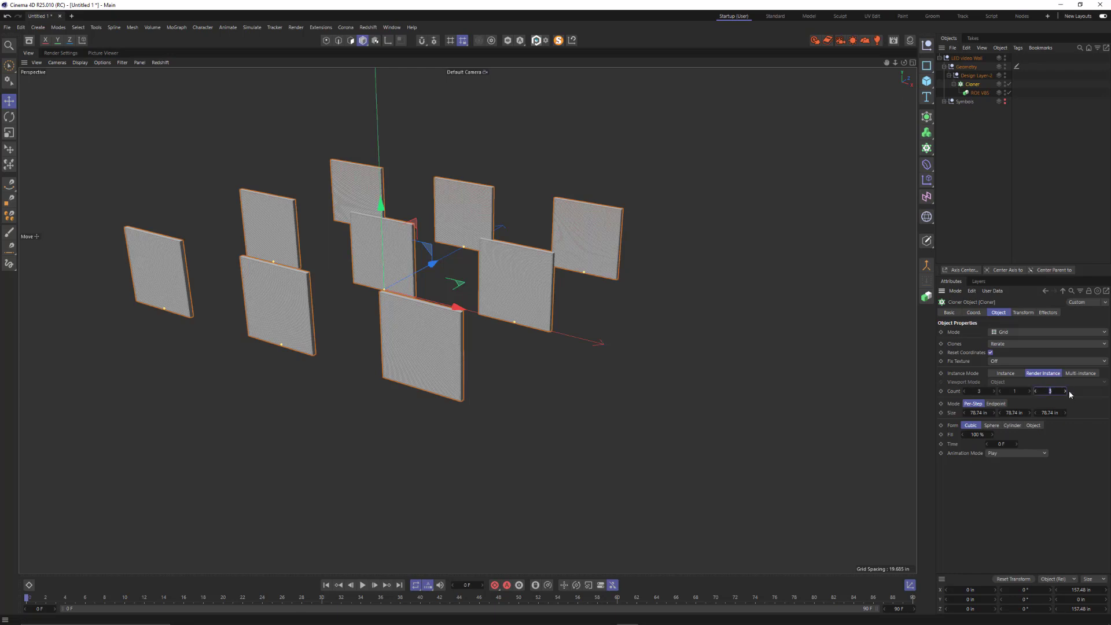
{"action": "type", "text": "1"}
{"action": "key", "text": "Return"}
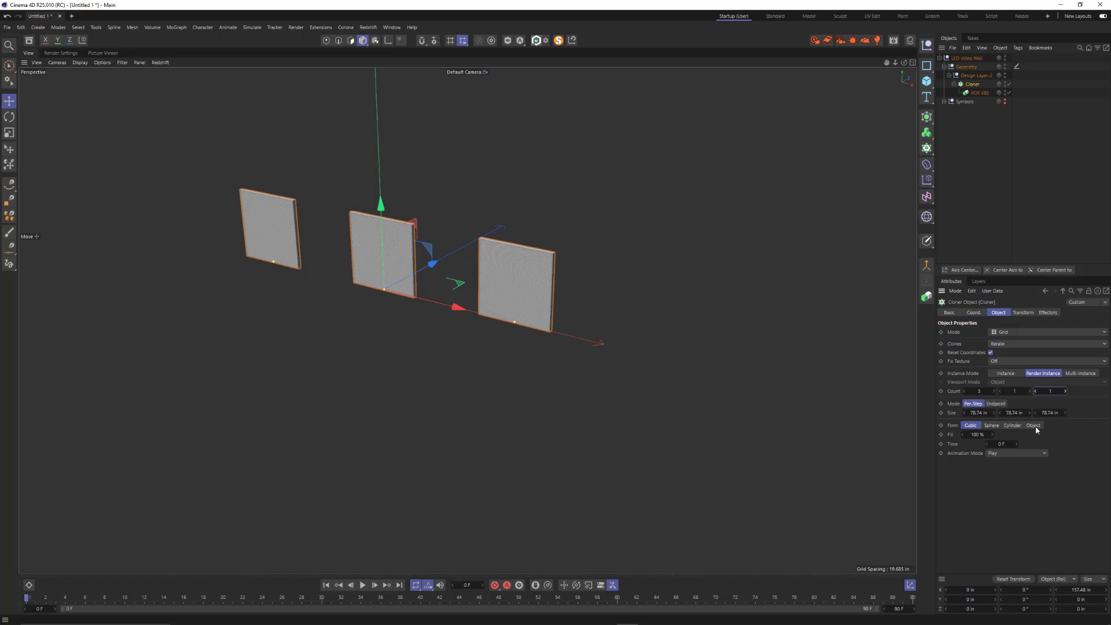
{"action": "left_click", "coordinate": [1014, 391]}
{"action": "type", "text": "3"}
{"action": "key", "text": "Return"}
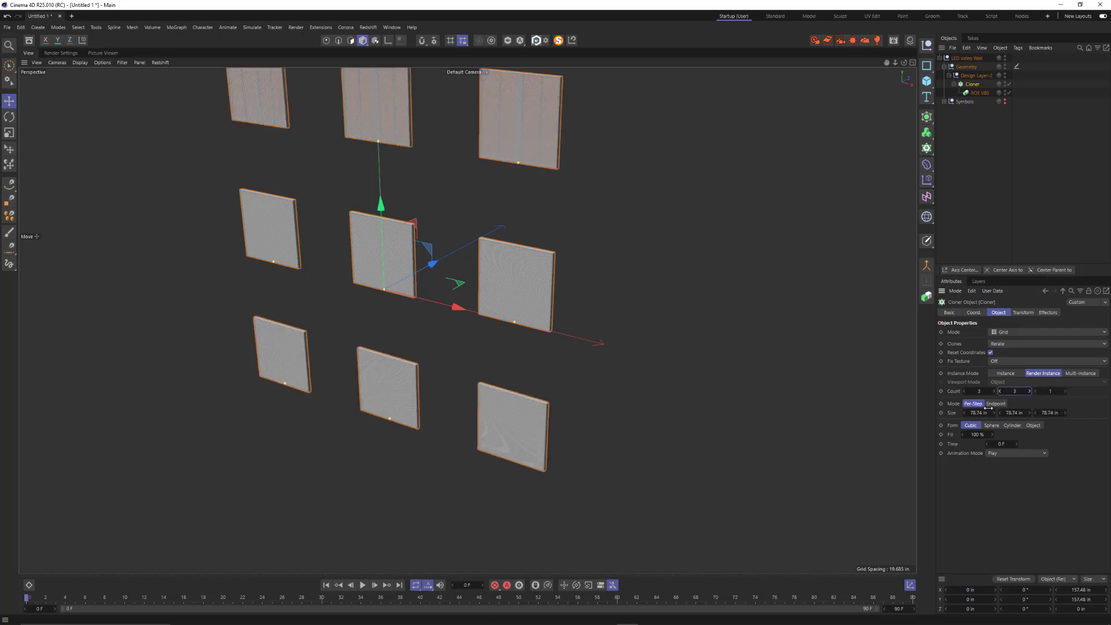
{"action": "scroll", "coordinate": [346, 324], "scroll_direction": "down", "scroll_amount": 5}
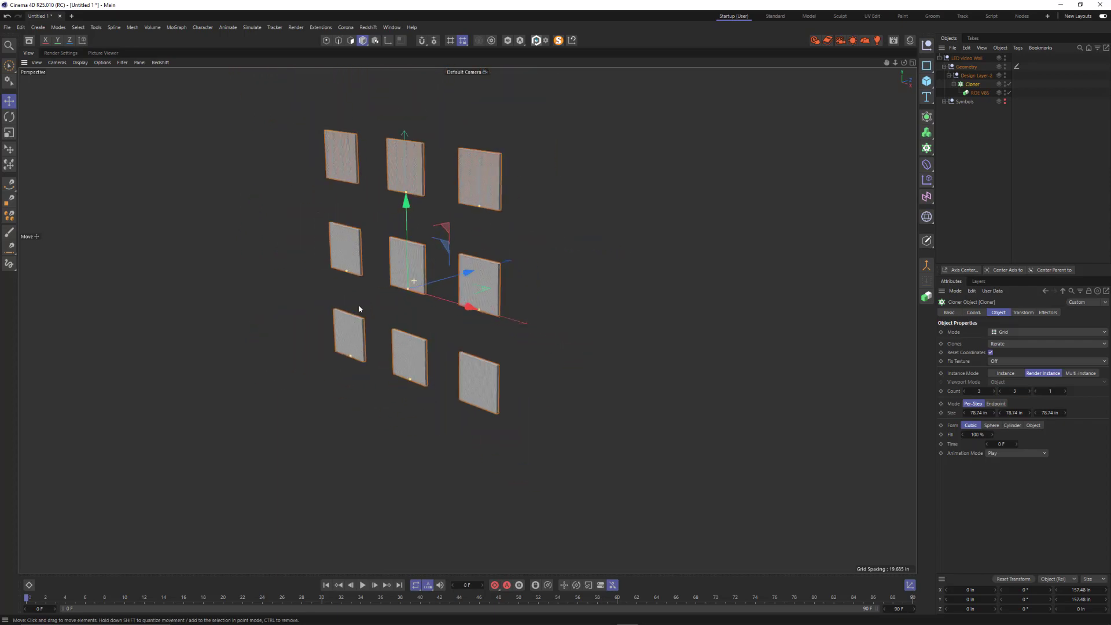
{"action": "left_click_drag", "start_coordinate": [359, 304], "coordinate": [437, 303], "text": "alt"}
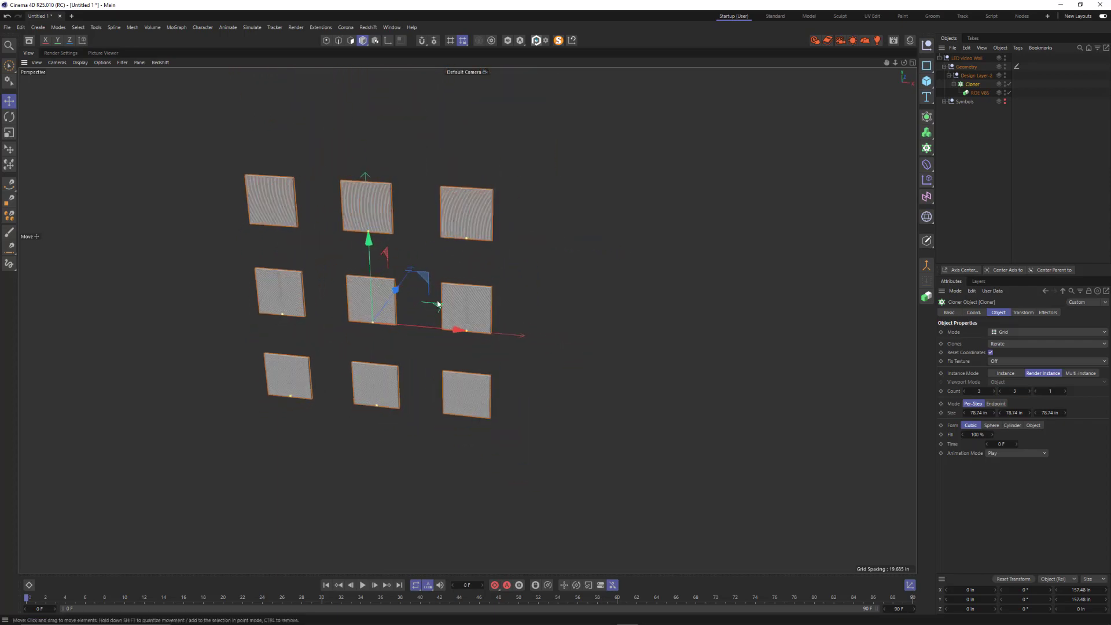
Step: Set the Cloner's X spacing to 1000 mm and inspect the seams between neighbouring panels
{"action": "left_click", "coordinate": [978, 413]}
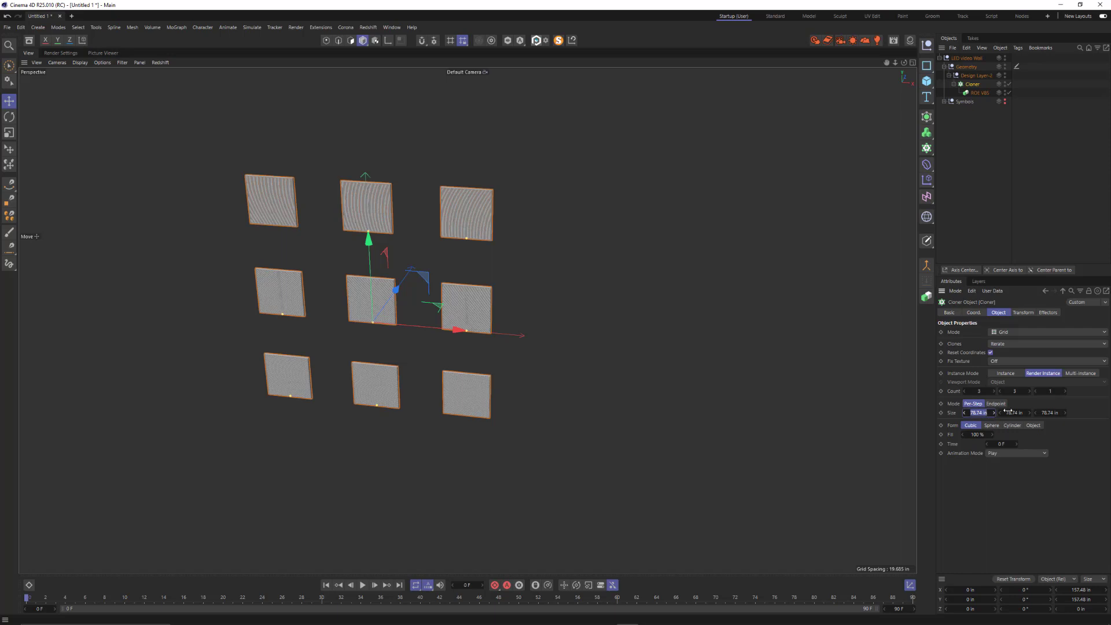
{"action": "type", "text": "1000mm"}
{"action": "key", "text": "Return"}
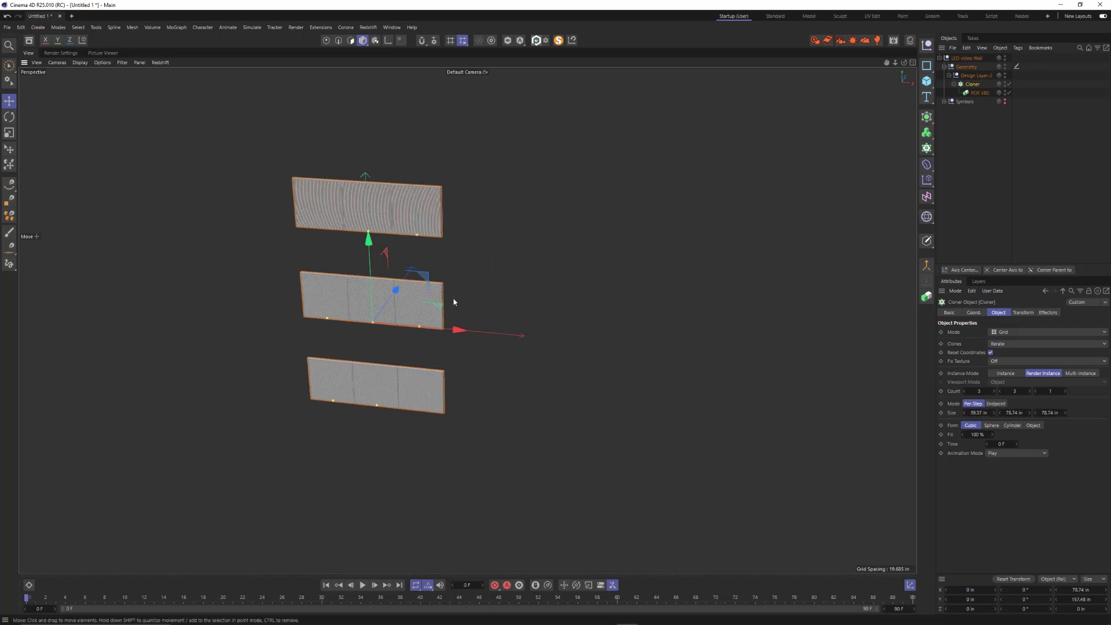
{"action": "scroll", "coordinate": [397, 284], "scroll_direction": "up", "scroll_amount": 6}
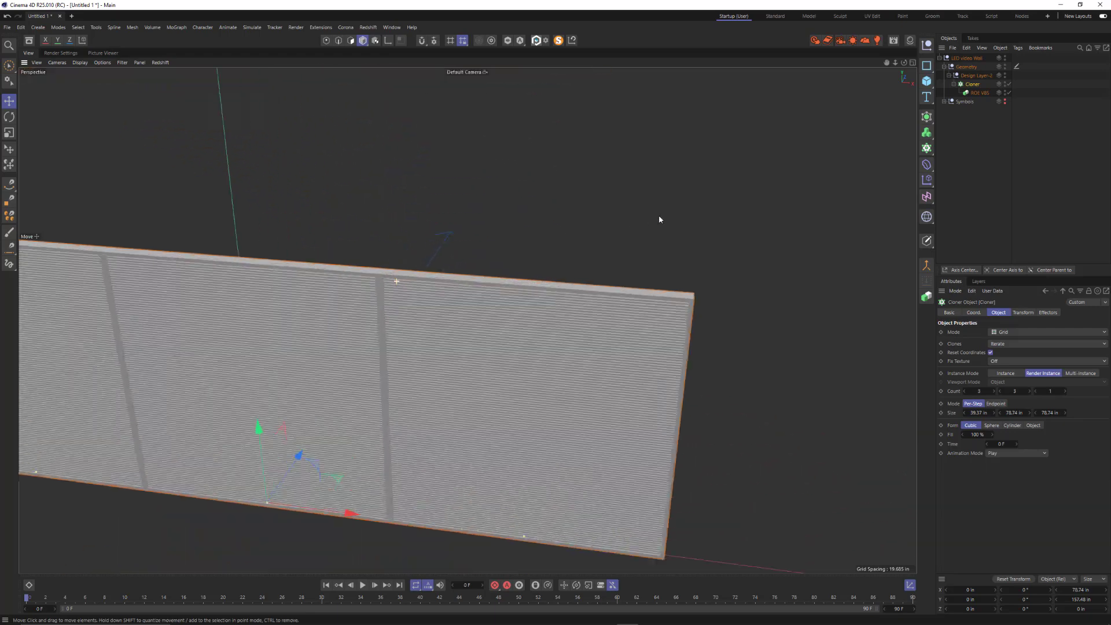
{"action": "scroll", "coordinate": [659, 219], "scroll_direction": "up", "scroll_amount": 5}
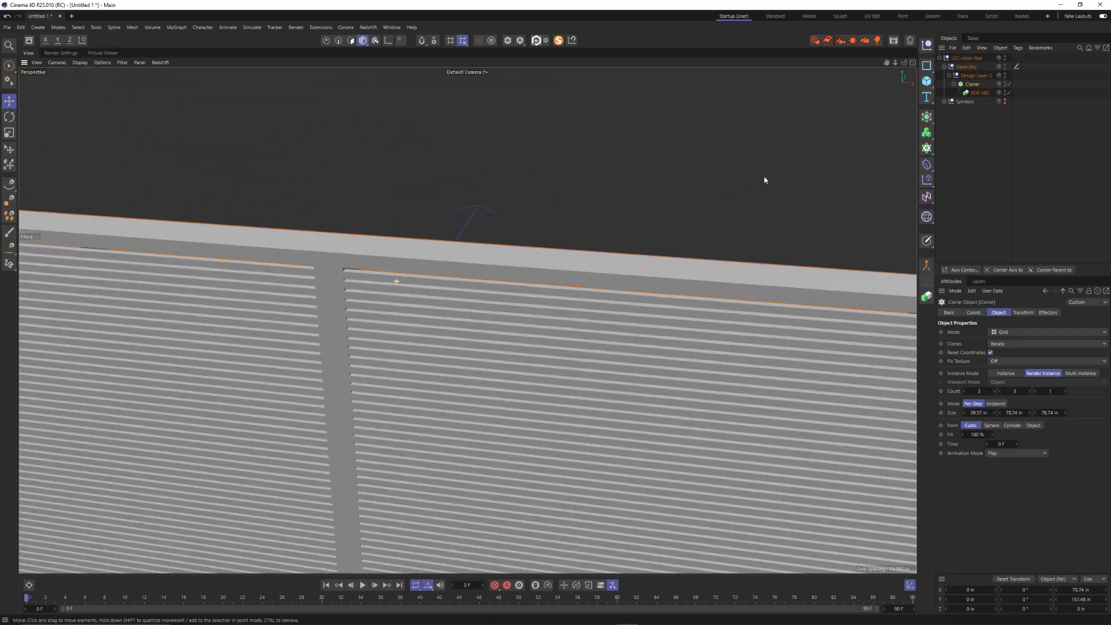
{"action": "scroll", "coordinate": [333, 308], "scroll_direction": "down", "scroll_amount": 8}
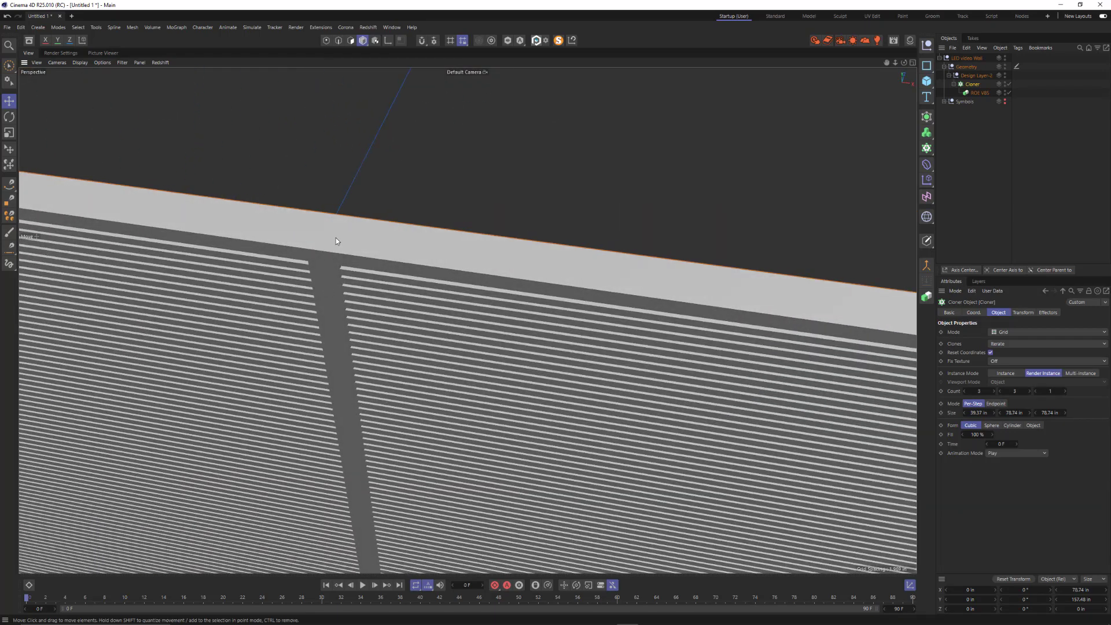
{"action": "left_click_drag", "start_coordinate": [310, 372], "coordinate": [348, 339], "text": "alt"}
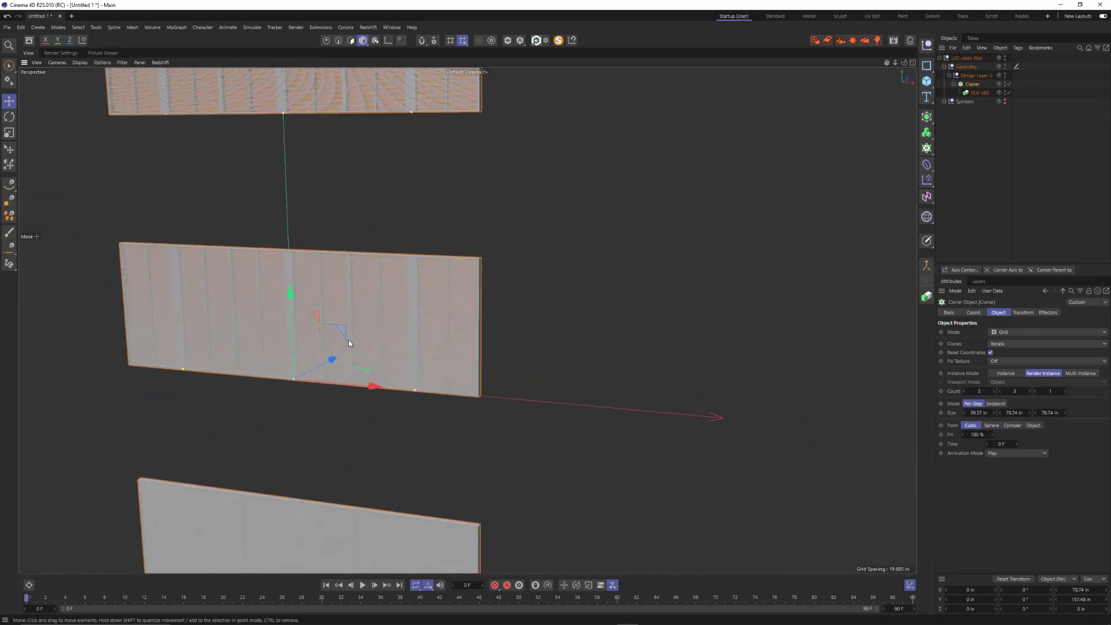
{"action": "scroll", "coordinate": [347, 339], "scroll_direction": "down", "scroll_amount": 5}
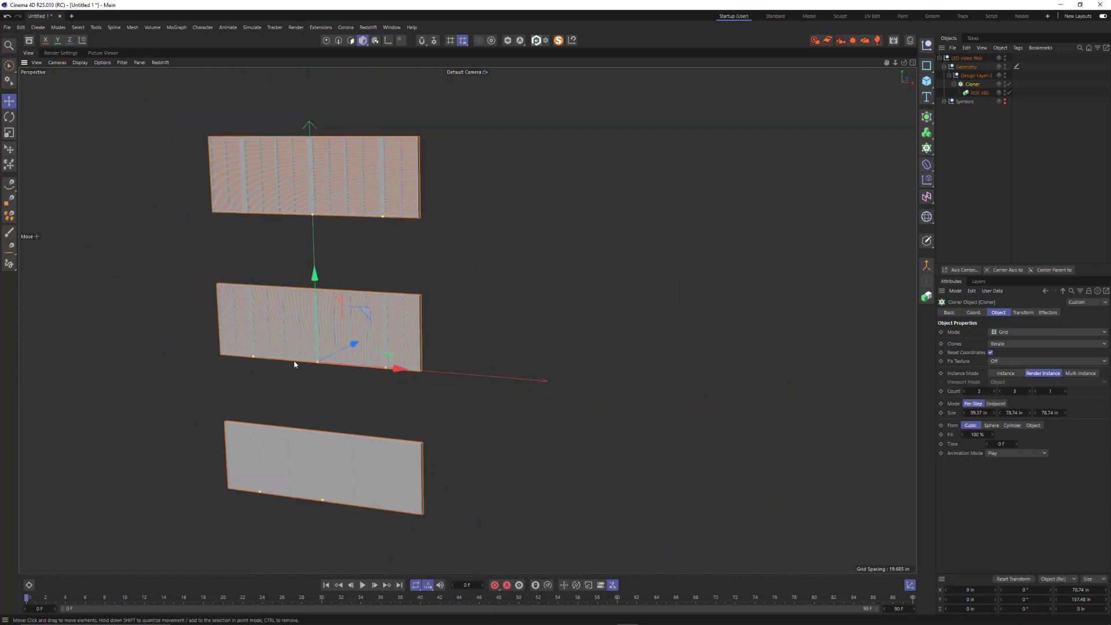
Step: Set the Cloner's Y spacing to 1000 mm
{"action": "left_click", "coordinate": [1018, 413]}
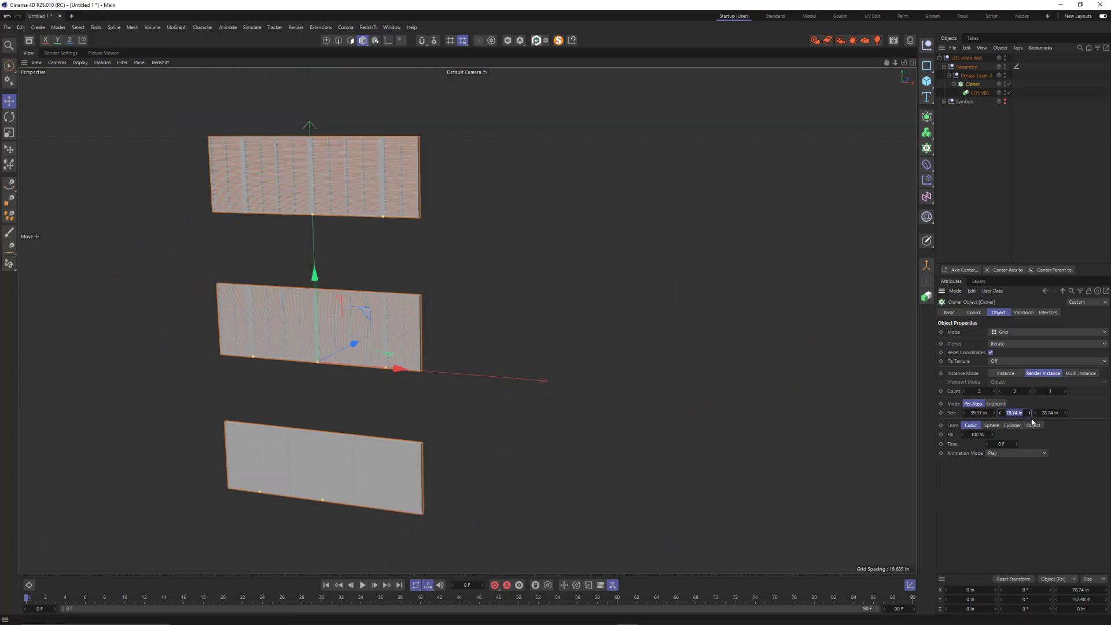
{"action": "type", "text": "1000"}
{"action": "key", "text": "Return"}
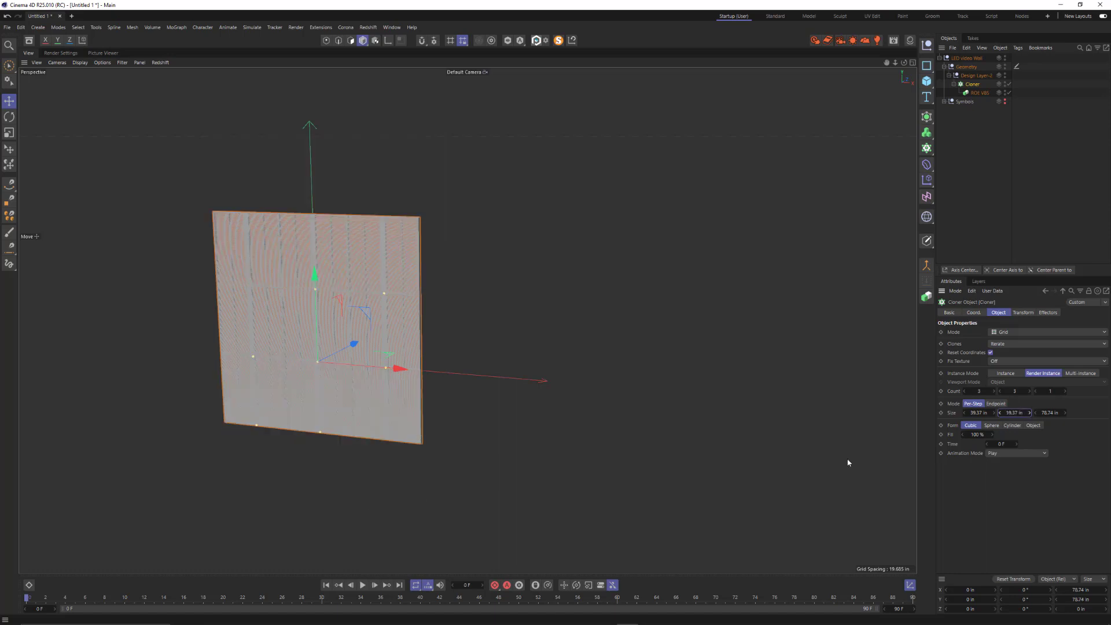
Step: Increase the Cloner's grid count to 13 panels in X and 7 in Y
{"action": "scroll", "coordinate": [358, 382], "scroll_direction": "down", "scroll_amount": 5}
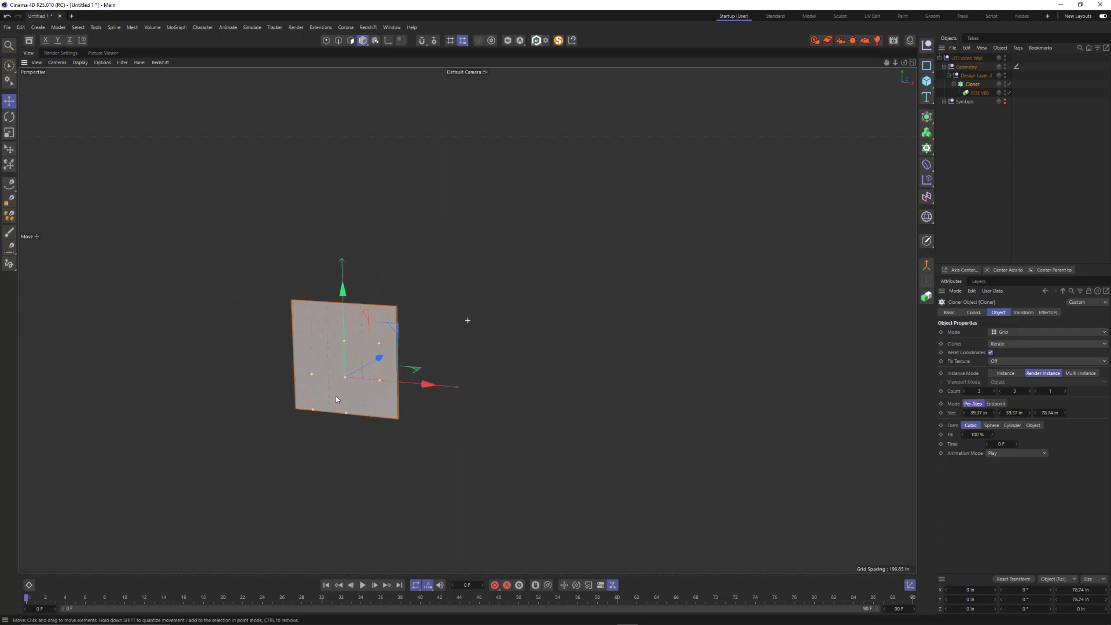
{"action": "left_click_drag", "start_coordinate": [336, 396], "coordinate": [342, 427], "text": "alt"}
{"action": "middle_click_drag", "start_coordinate": [356, 422], "coordinate": [419, 380], "text": "alt"}
{"action": "scroll", "coordinate": [418, 382], "scroll_direction": "down", "scroll_amount": 2}
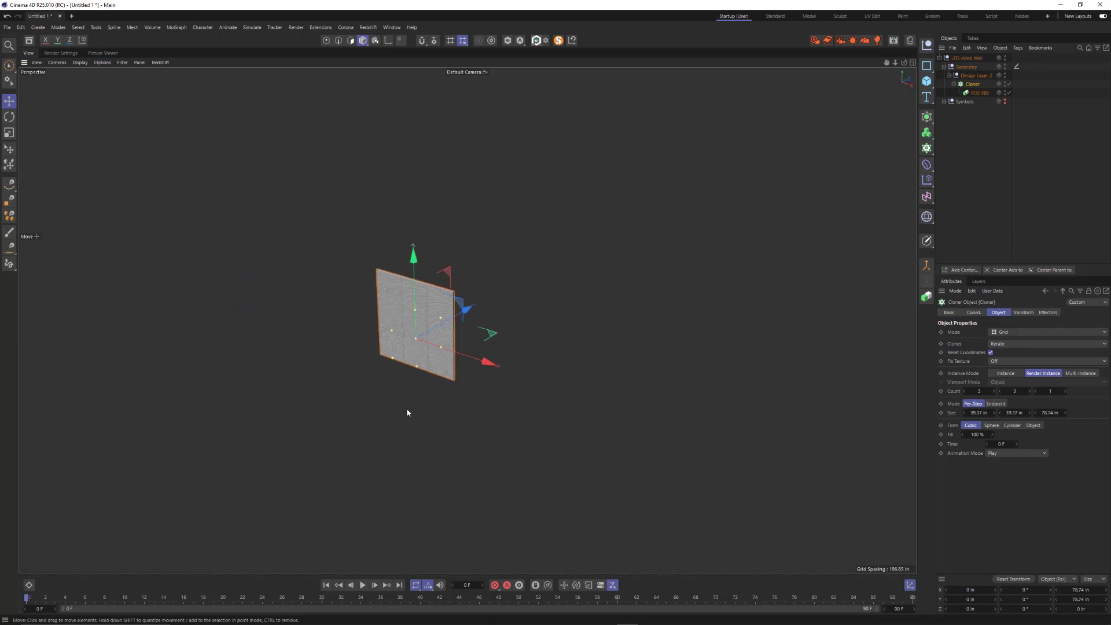
{"action": "left_click_drag", "start_coordinate": [406, 412], "coordinate": [422, 402], "text": "alt"}
{"action": "left_click_drag", "start_coordinate": [983, 394], "coordinate": [1033, 395]}
{"action": "left_click_drag", "start_coordinate": [429, 418], "coordinate": [464, 303], "text": "alt"}
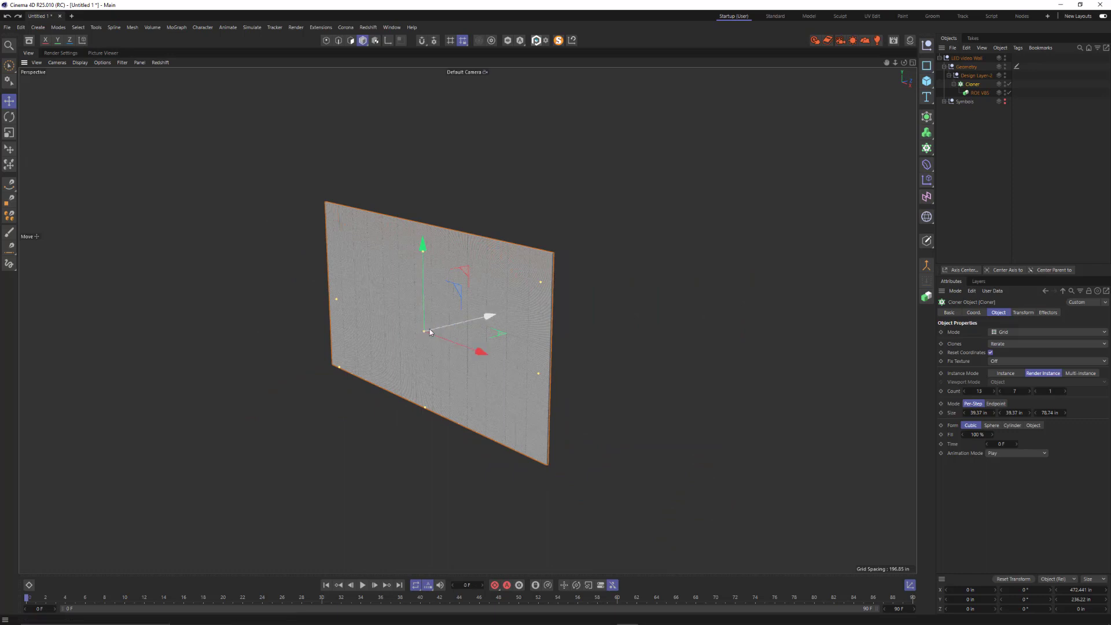
Step: Add a Plane primitive under Design Layer-2 next to the Cloner
{"action": "left_click", "coordinate": [930, 84]}
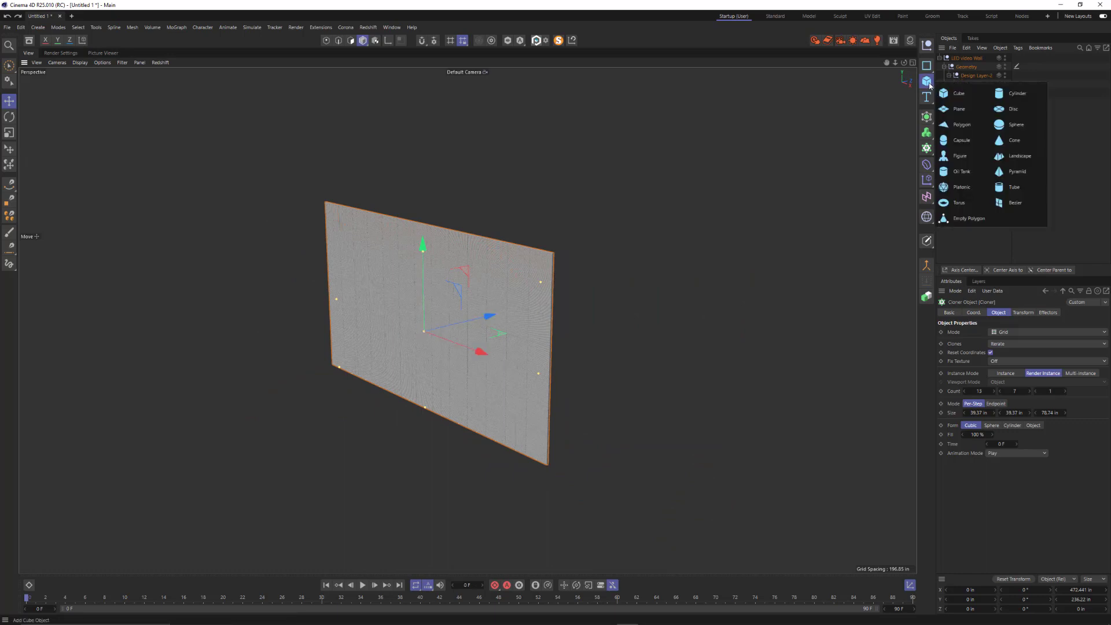
{"action": "left_click", "coordinate": [952, 110]}
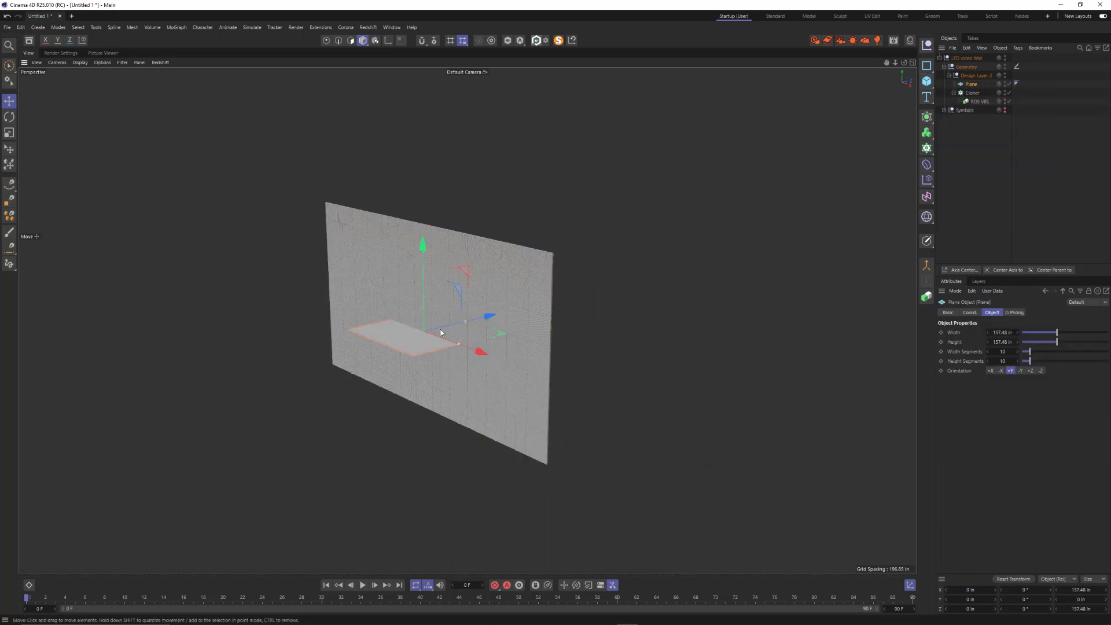
{"action": "scroll", "coordinate": [415, 332], "scroll_direction": "up", "scroll_amount": 5}
{"action": "left_click_drag", "start_coordinate": [414, 371], "coordinate": [445, 363], "text": "alt"}
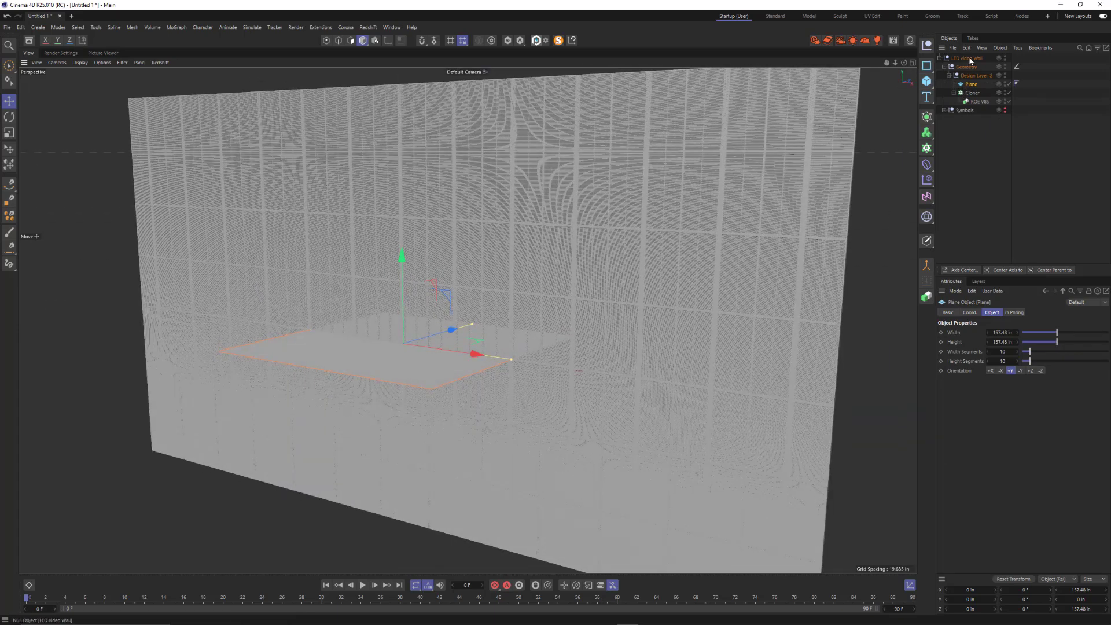
{"action": "left_click", "coordinate": [963, 58]}
{"action": "left_click_drag", "start_coordinate": [400, 256], "coordinate": [401, 229]}
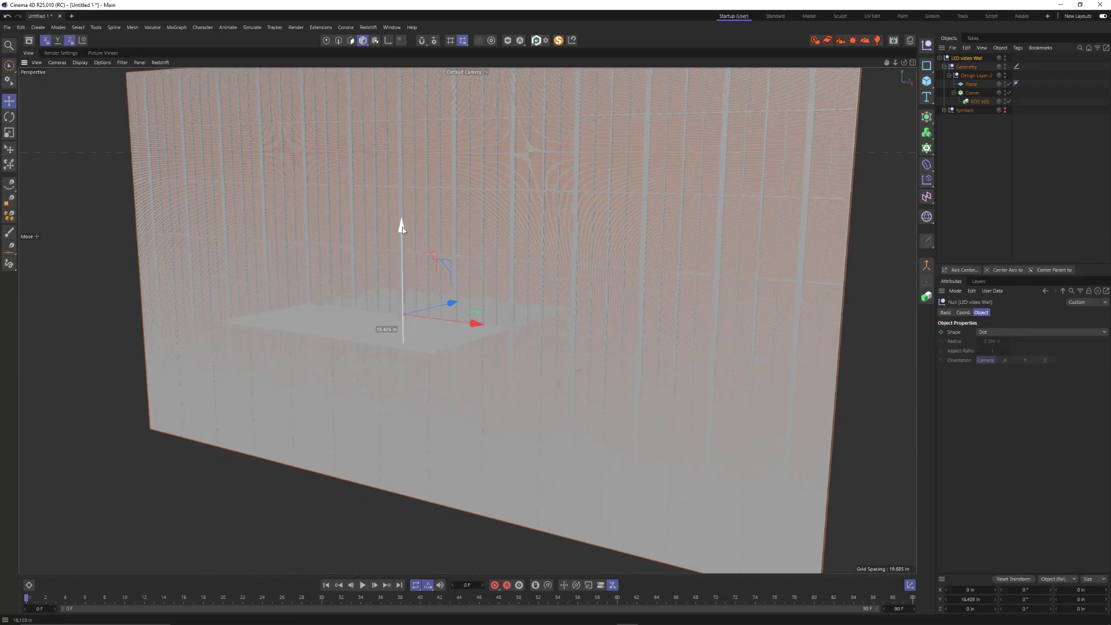
{"action": "key", "text": "ctrl+z"}
Step: Move the Plane out of the LED video Wall hierarchy and raise the LED video Wall null to about 118.5 in on Y
{"action": "left_click_drag", "start_coordinate": [971, 84], "coordinate": [972, 113]}
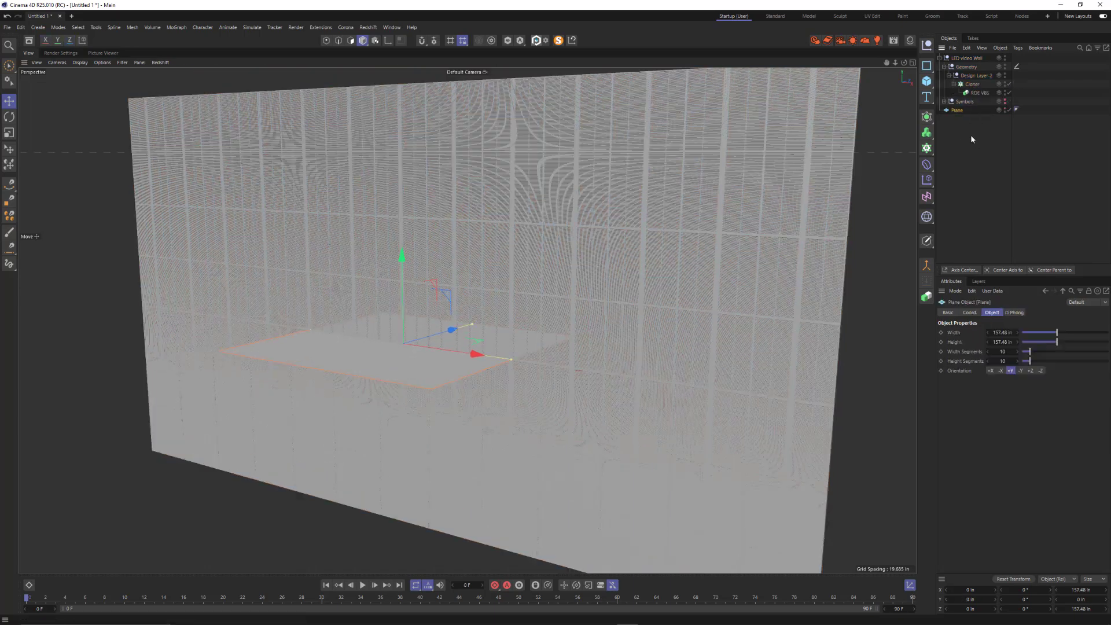
{"action": "left_click_drag", "start_coordinate": [404, 265], "coordinate": [433, 68]}
{"action": "left_click", "coordinate": [913, 62]}
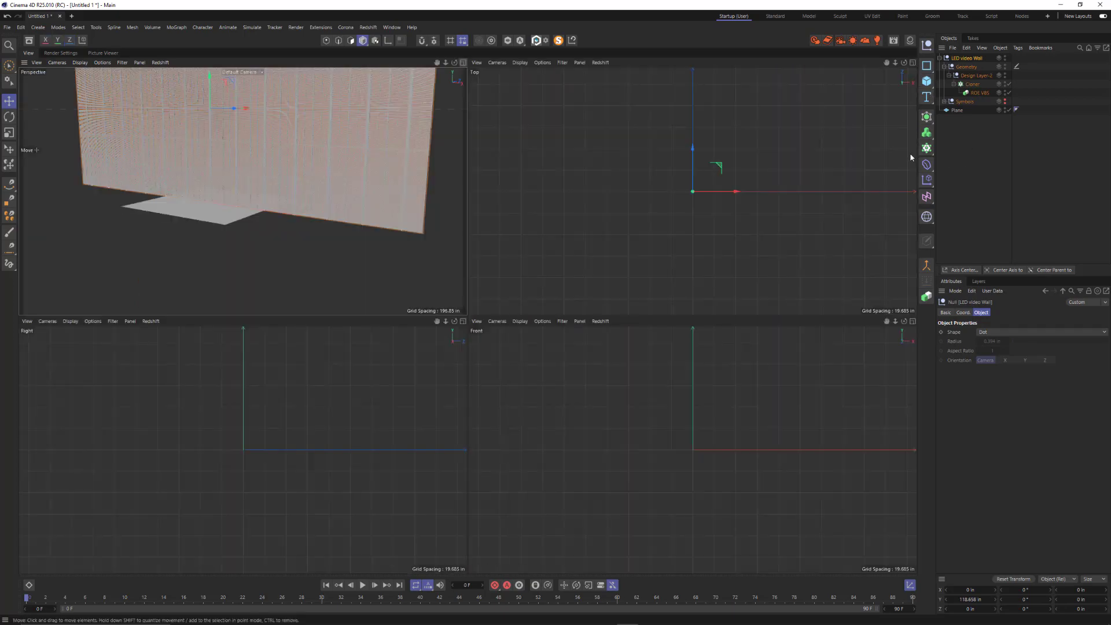
{"action": "left_click", "coordinate": [913, 321]}
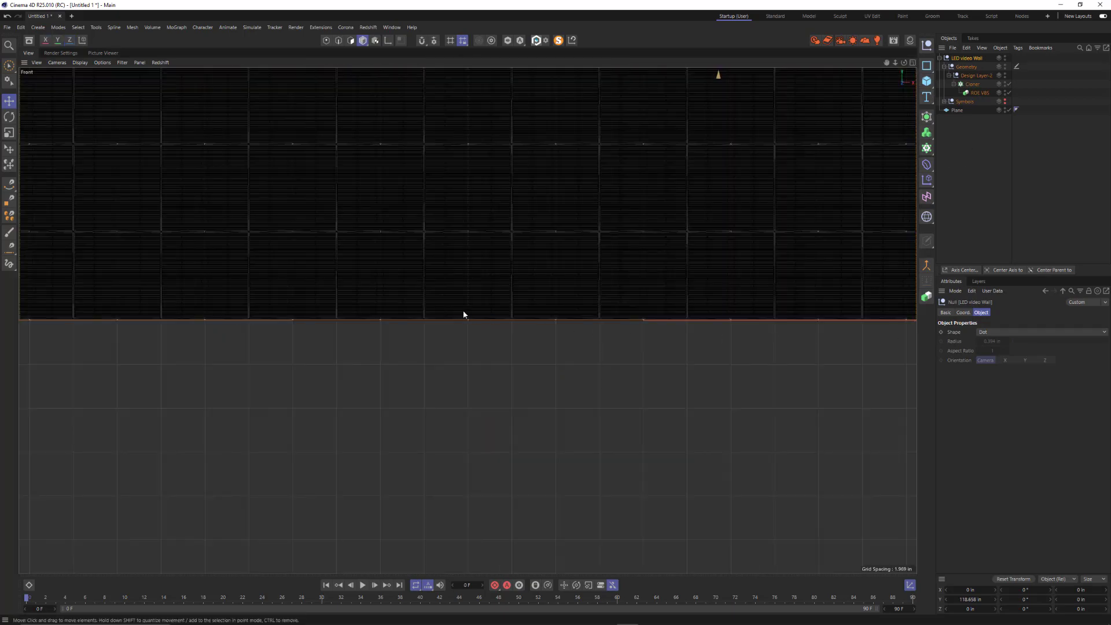
{"action": "scroll", "coordinate": [567, 311], "scroll_direction": "down", "scroll_amount": 4}
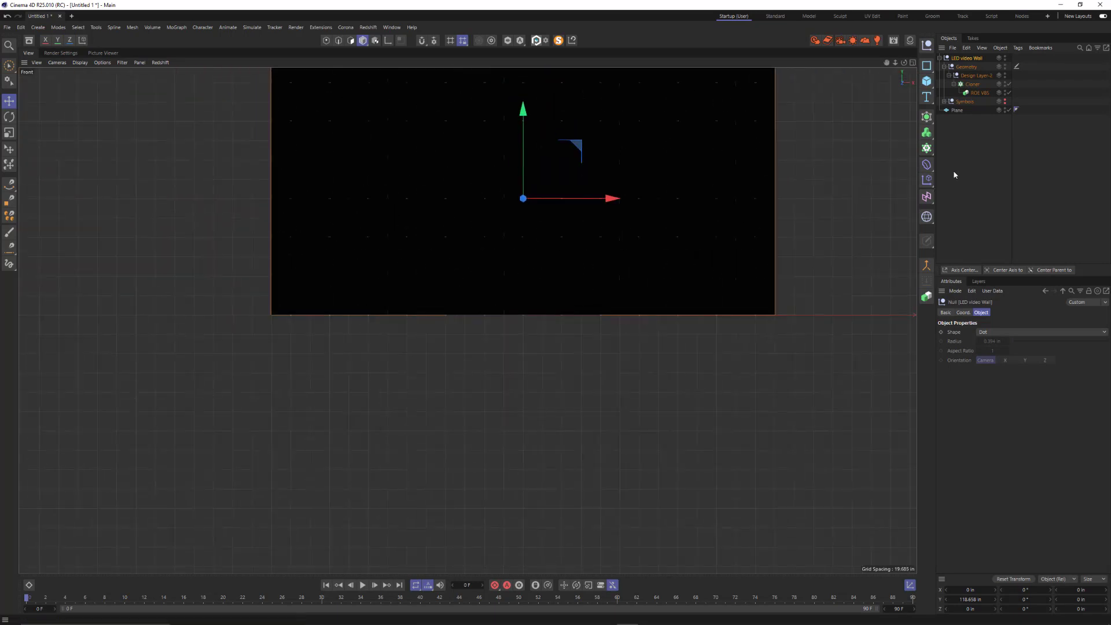
Step: Expand the Symbols group down to the ROE V8S extrudes and force the ROE V8S symbol visible in the viewport
{"action": "left_click", "coordinate": [949, 102]}
{"action": "left_click", "coordinate": [943, 101]}
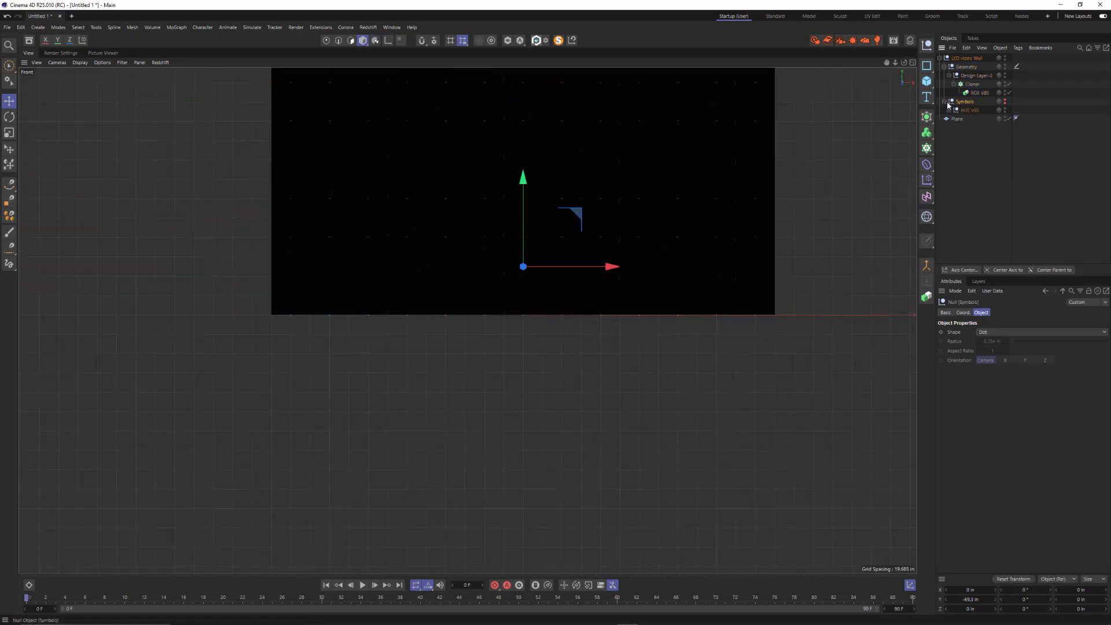
{"action": "left_click", "coordinate": [949, 110]}
{"action": "left_click", "coordinate": [974, 119]}
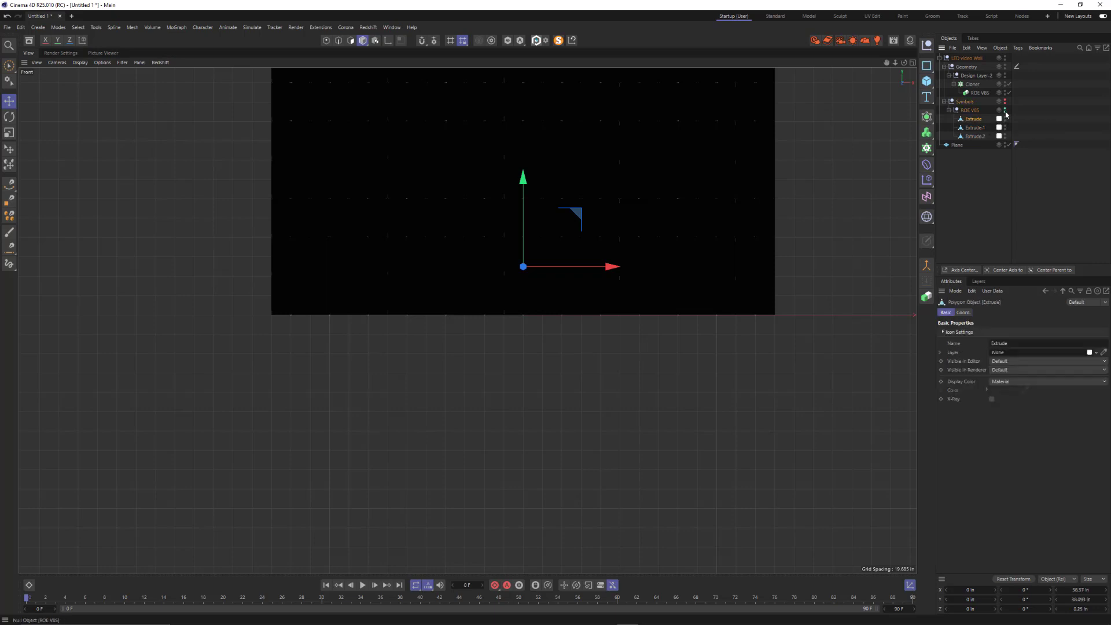
{"action": "scroll", "coordinate": [695, 277], "scroll_direction": "down", "scroll_amount": 3}
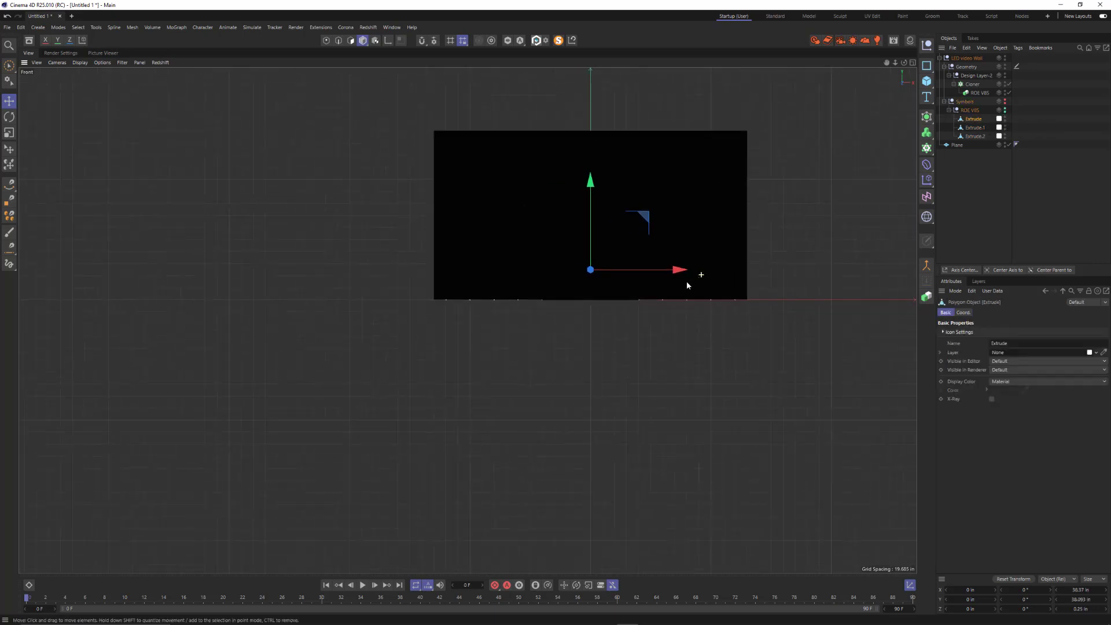
{"action": "left_click", "coordinate": [912, 63]}
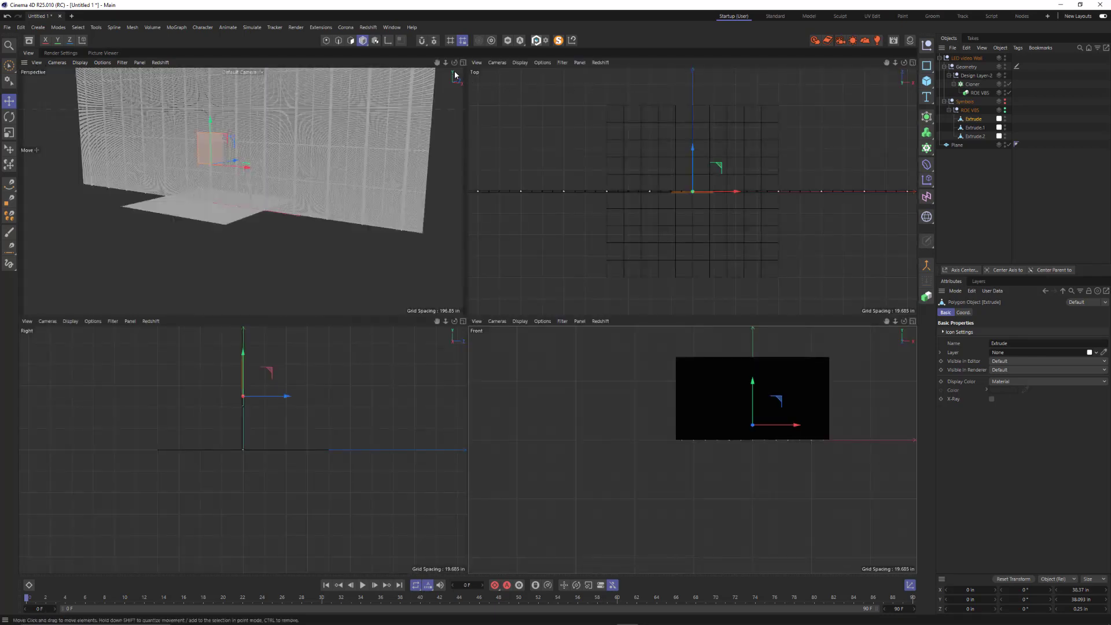
{"action": "left_click", "coordinate": [463, 62]}
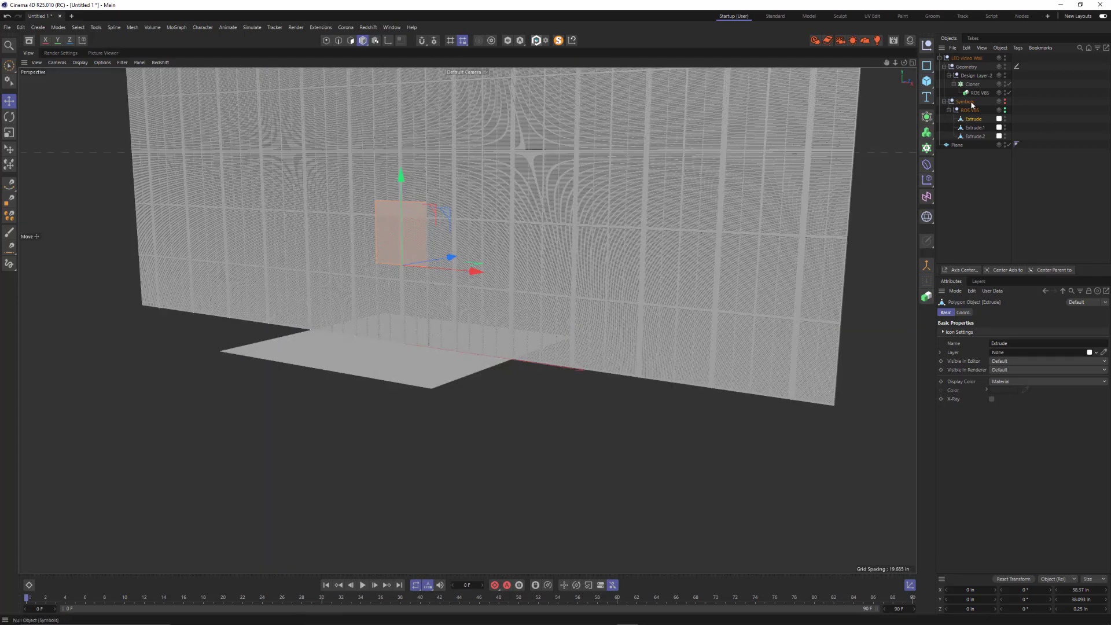
Step: Lower the Symbols null to about -195.5 in on Y, clear of the video wall
{"action": "left_click", "coordinate": [971, 104]}
{"action": "left_click_drag", "start_coordinate": [401, 176], "coordinate": [408, 386]}
{"action": "right_click_drag", "start_coordinate": [411, 434], "coordinate": [594, 375], "text": "alt"}
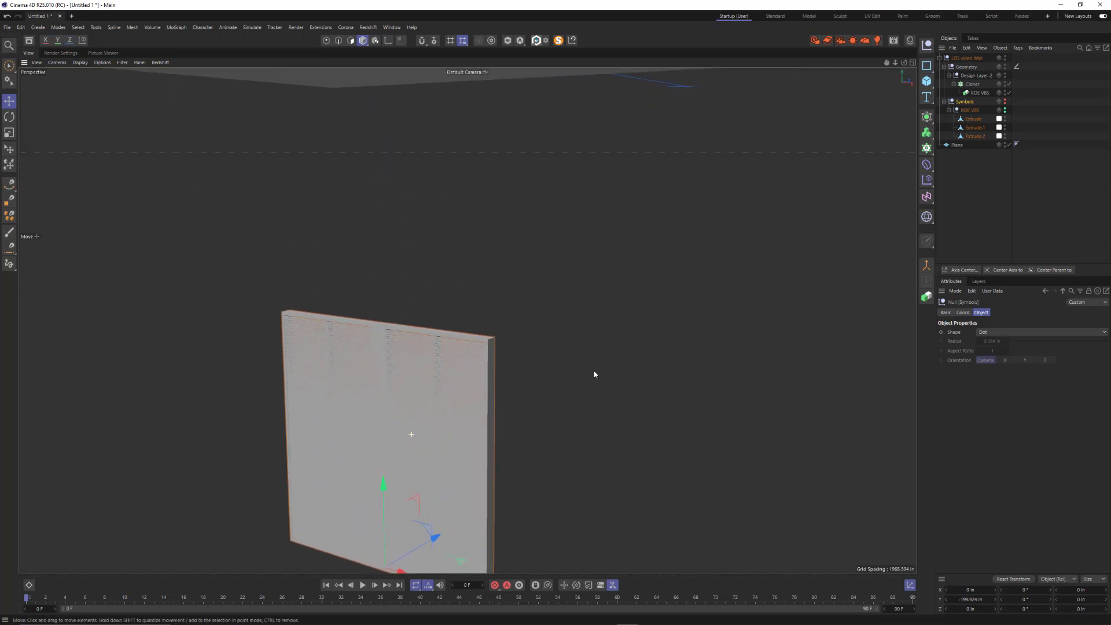
Step: Identify the symbol's horizontal louvres as the first Extrude and turn off its visibility in the editor
{"action": "left_click", "coordinate": [463, 372]}
{"action": "right_click_drag", "start_coordinate": [462, 375], "coordinate": [610, 322], "text": "alt"}
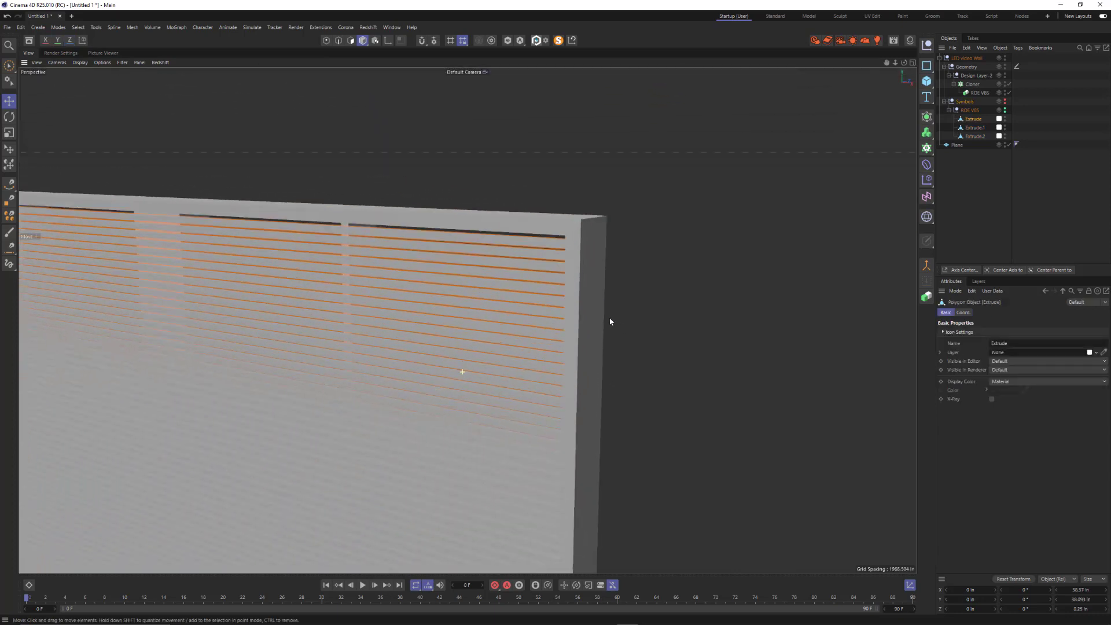
{"action": "right_click_drag", "start_coordinate": [507, 258], "coordinate": [523, 268], "text": "alt"}
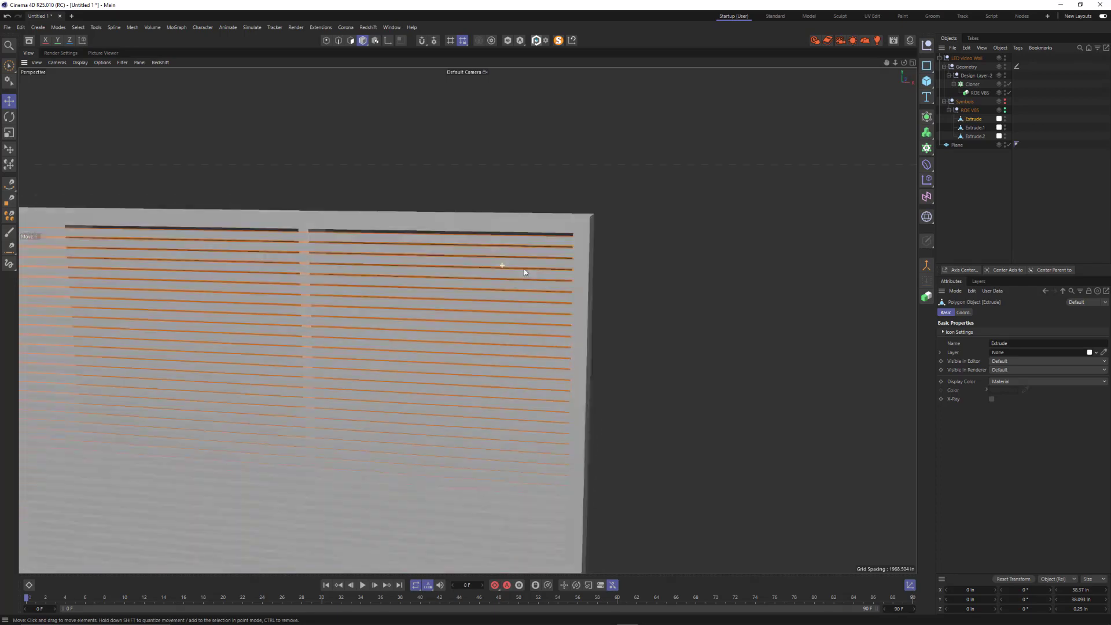
{"action": "left_click", "coordinate": [1005, 119]}
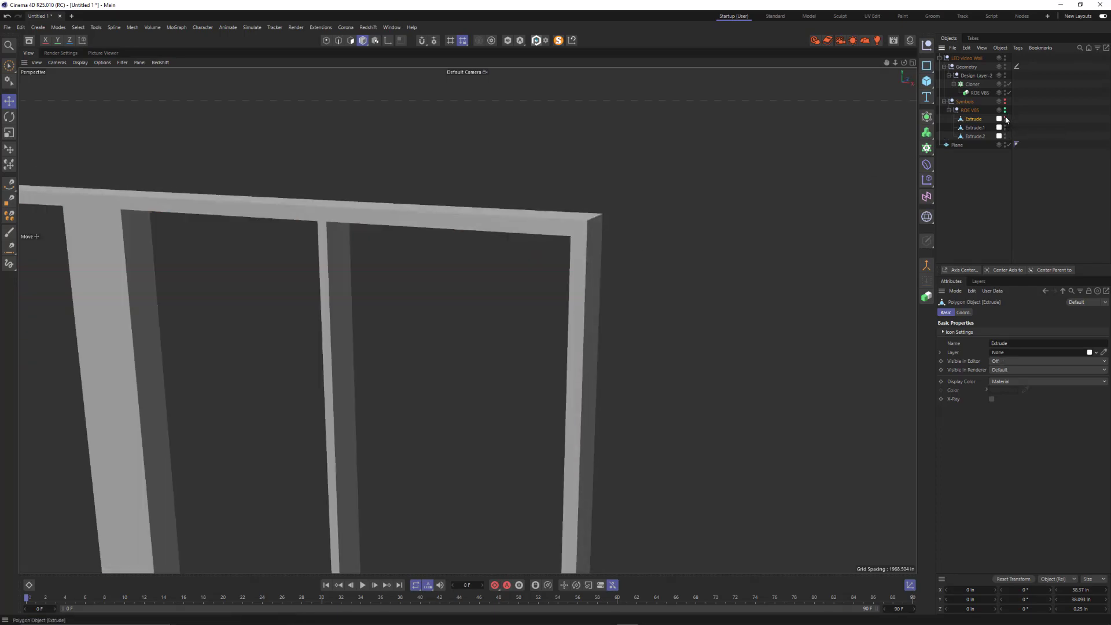
{"action": "right_click_drag", "start_coordinate": [437, 319], "coordinate": [324, 399], "text": "alt"}
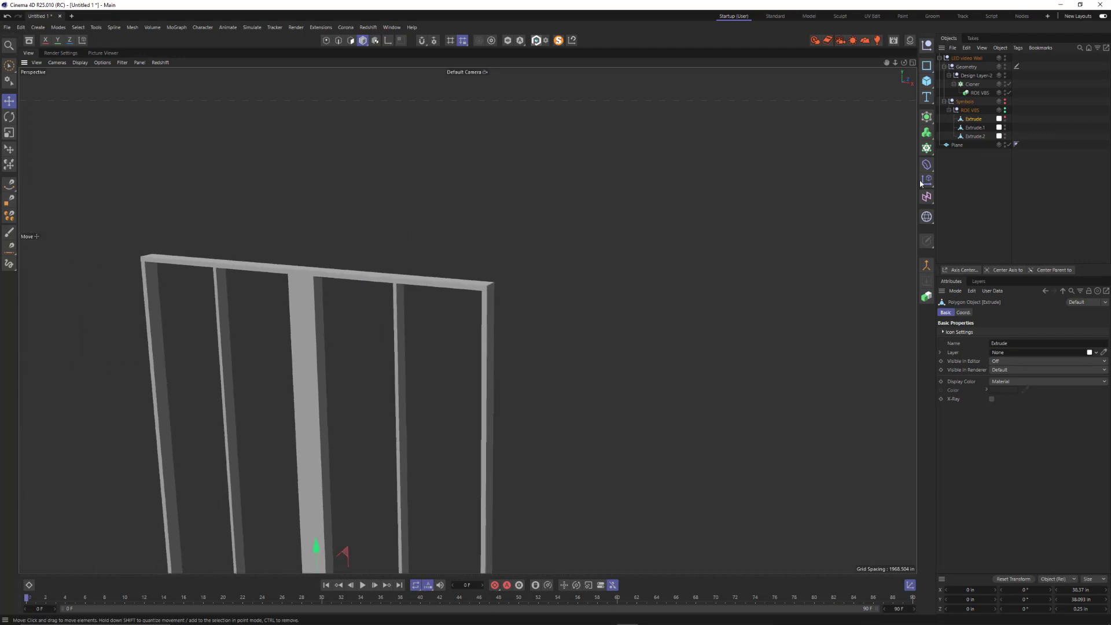
Step: Reset the ROE V8S symbol's editor visibility to default and frame the Cloner video wall in the perspective view
{"action": "left_click", "coordinate": [1005, 113]}
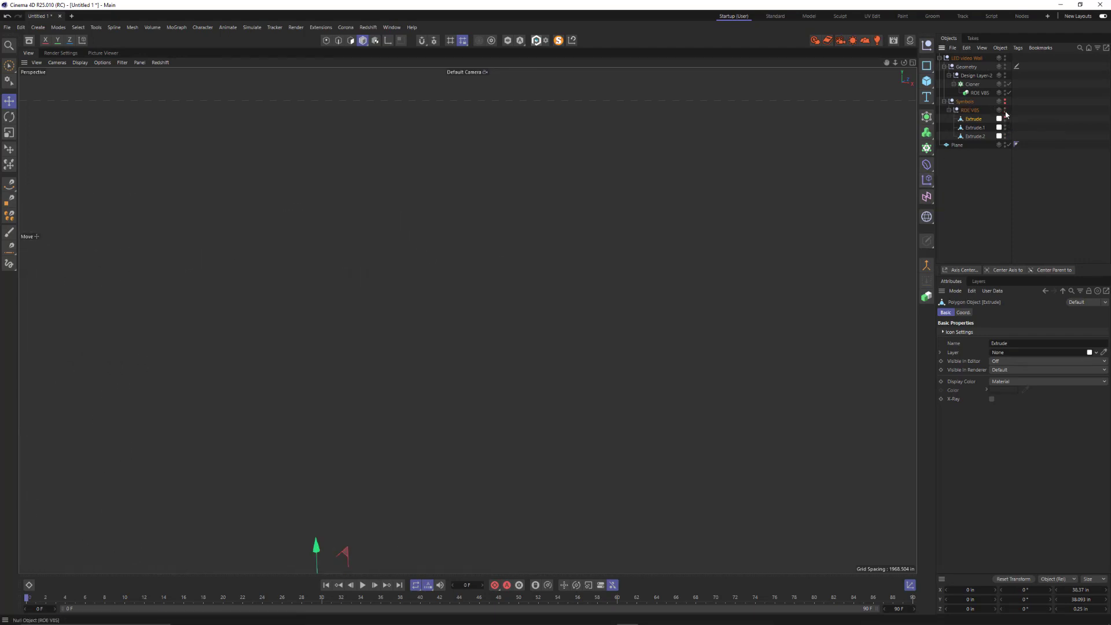
{"action": "left_click", "coordinate": [973, 84]}
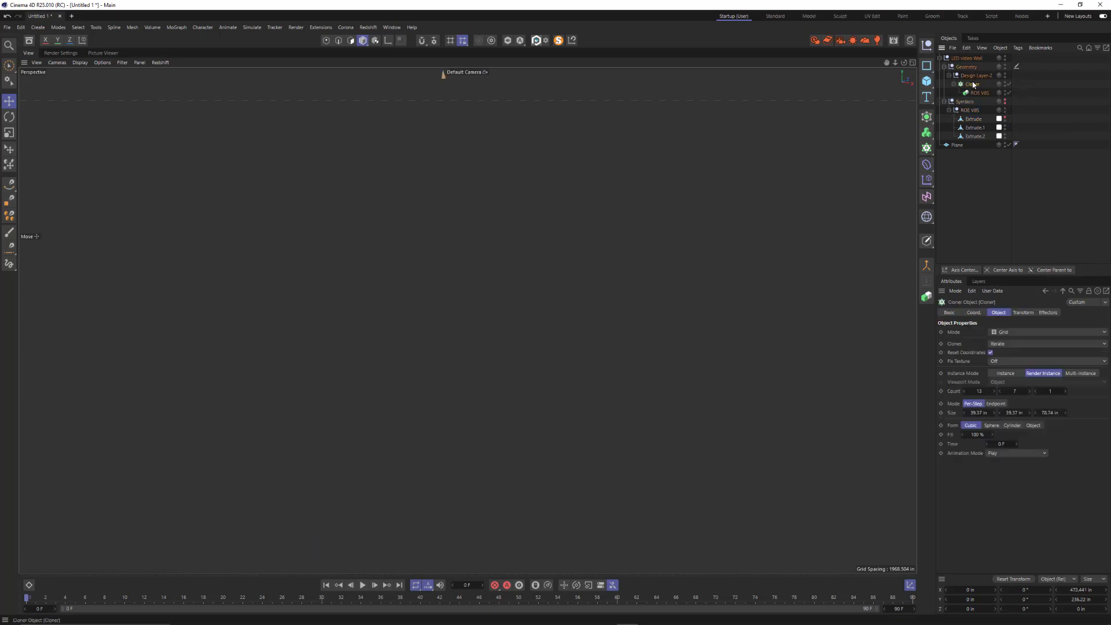
{"action": "key", "text": "o"}
{"action": "right_click_drag", "start_coordinate": [507, 216], "coordinate": [466, 256], "text": "alt"}
{"action": "middle_click_drag", "start_coordinate": [530, 312], "coordinate": [452, 336], "text": "alt"}
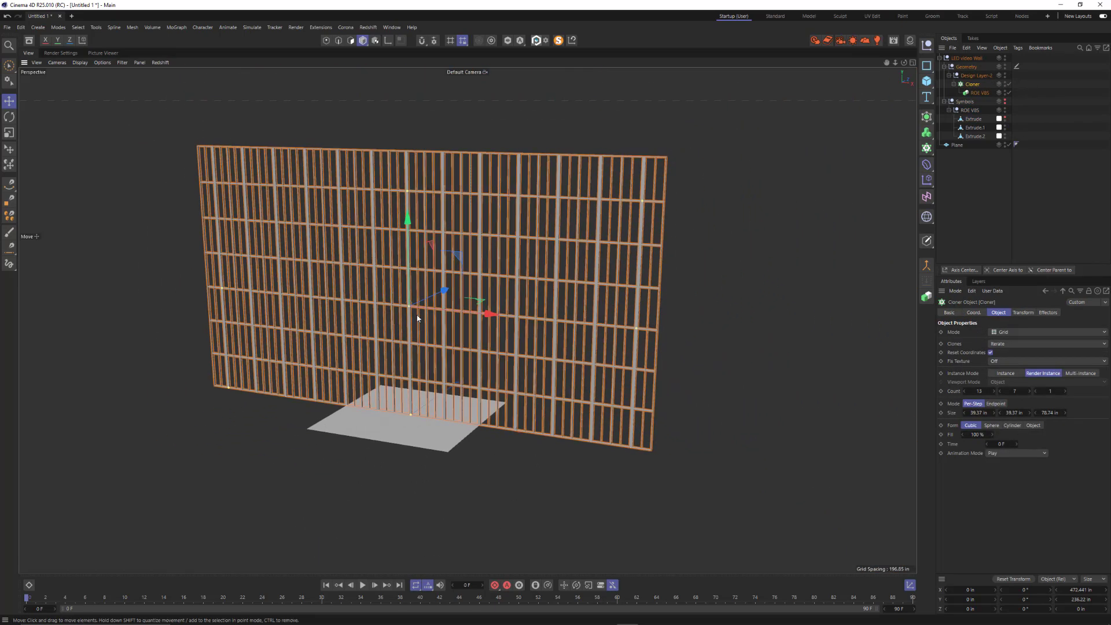
{"action": "mouse_move", "coordinate": [451, 336]}
{"action": "left_mouse_down", "text": "alt"}
{"action": "mouse_move", "coordinate": [556, 325]}
{"action": "mouse_move", "coordinate": [505, 362]}
{"action": "mouse_move", "coordinate": [434, 320]}
{"action": "mouse_move", "coordinate": [450, 399]}
{"action": "mouse_move", "coordinate": [470, 391]}
{"action": "left_mouse_up", "text": "alt"}
{"action": "right_click_drag", "start_coordinate": [469, 391], "coordinate": [452, 398], "text": "alt"}
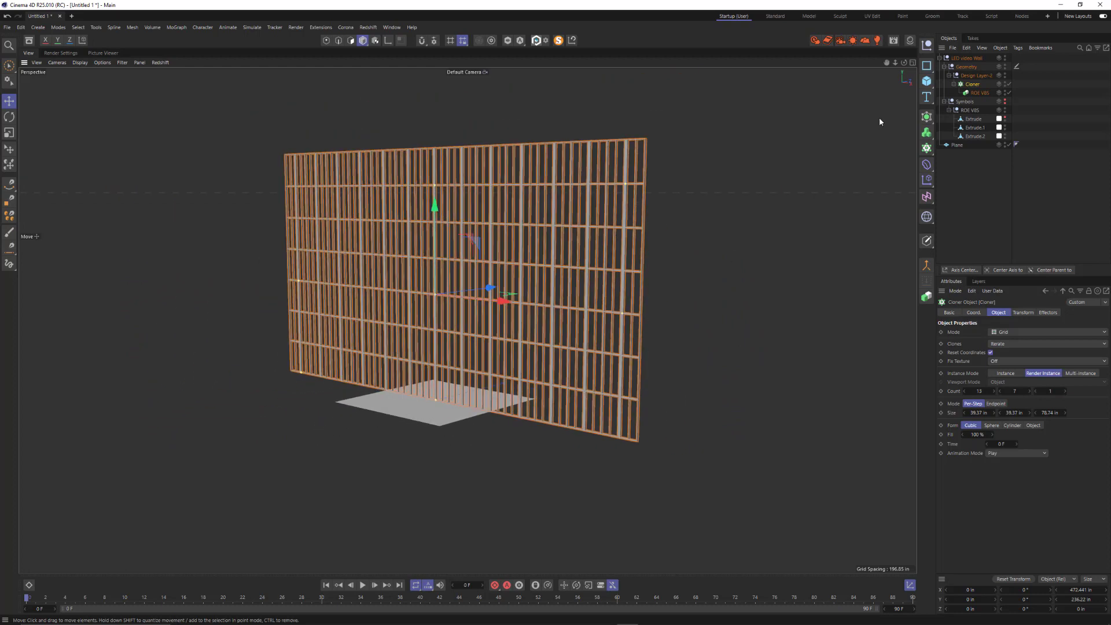
Step: In the front view, shift the Cloner down about 0.52 in to align the wall's bottom edge with the floor line
{"action": "left_click", "coordinate": [912, 63]}
{"action": "left_click", "coordinate": [912, 317]}
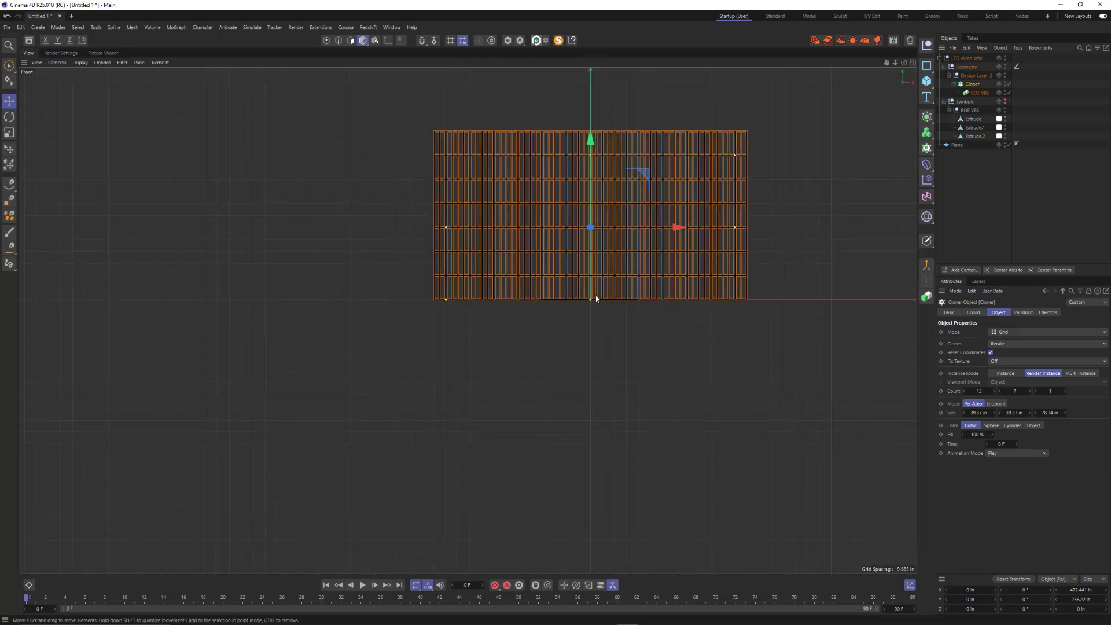
{"action": "right_click_drag", "start_coordinate": [595, 298], "coordinate": [696, 279], "text": "alt"}
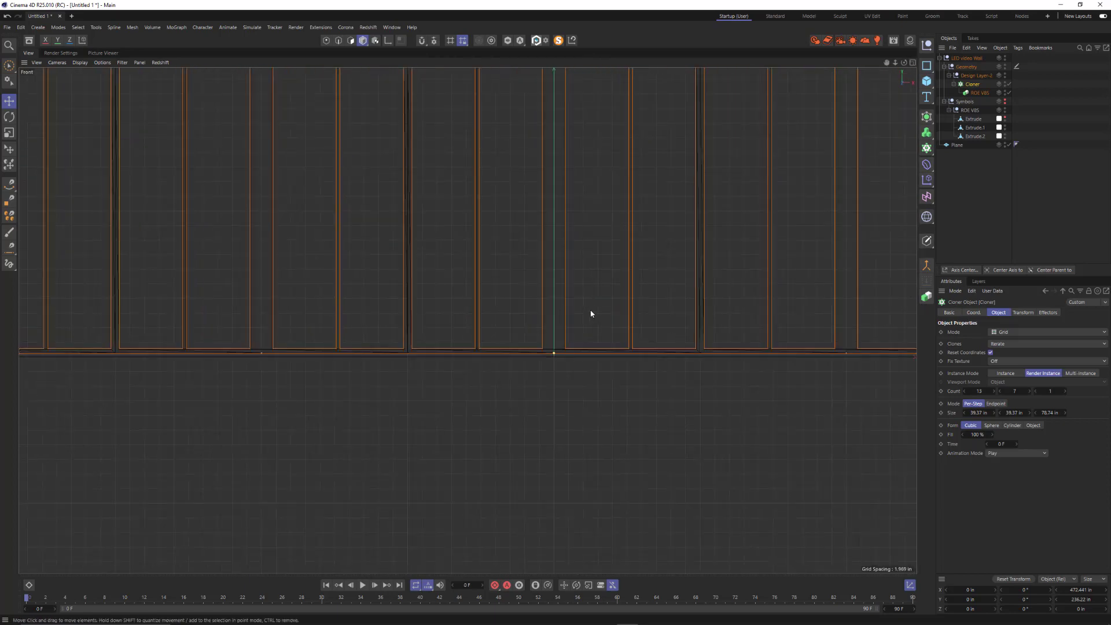
{"action": "right_click_drag", "start_coordinate": [591, 313], "coordinate": [596, 422], "text": "alt"}
{"action": "mouse_move", "coordinate": [583, 470]}
{"action": "left_mouse_down"}
{"action": "mouse_move", "coordinate": [583, 434]}
{"action": "mouse_move", "coordinate": [582, 485]}
{"action": "left_mouse_up"}
{"action": "right_click_drag", "start_coordinate": [620, 404], "coordinate": [505, 407], "text": "alt"}
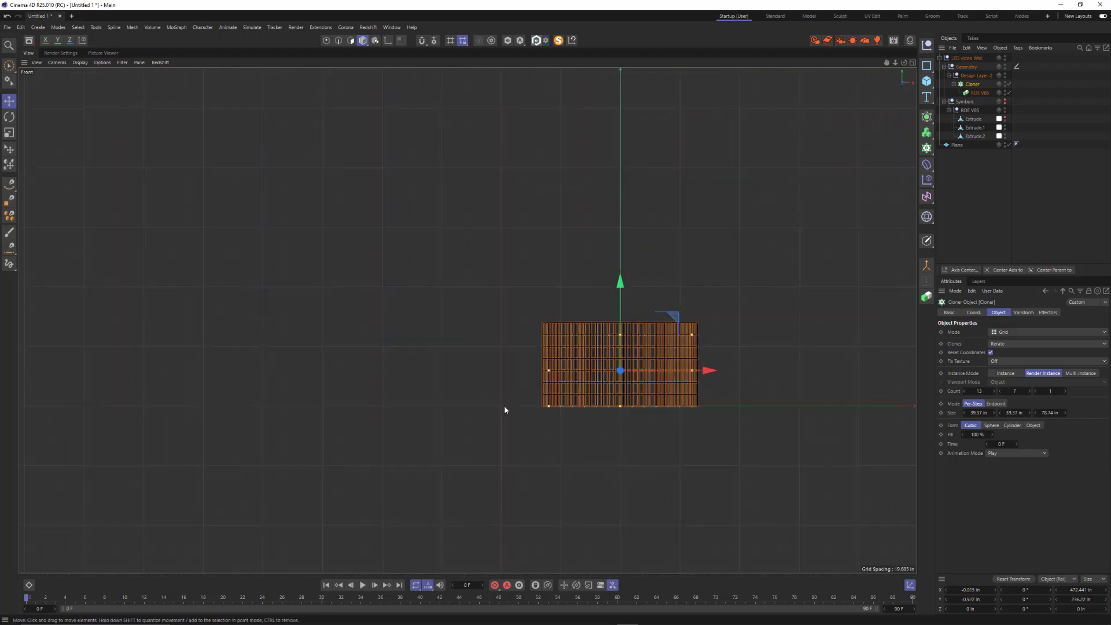
{"action": "left_click", "coordinate": [913, 62]}
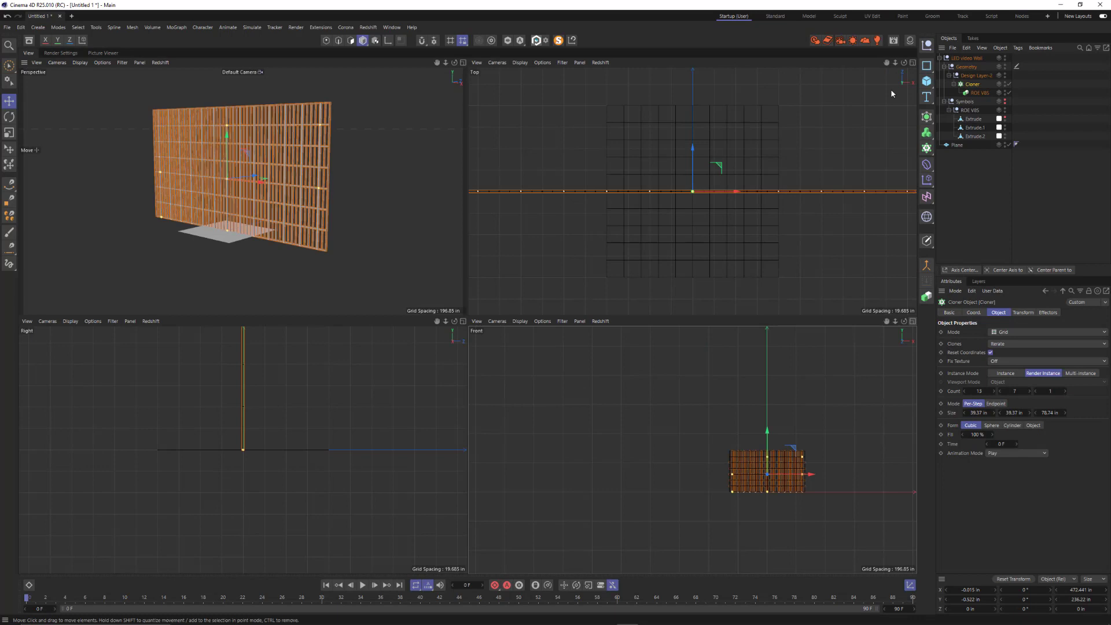
{"action": "left_click", "coordinate": [463, 62]}
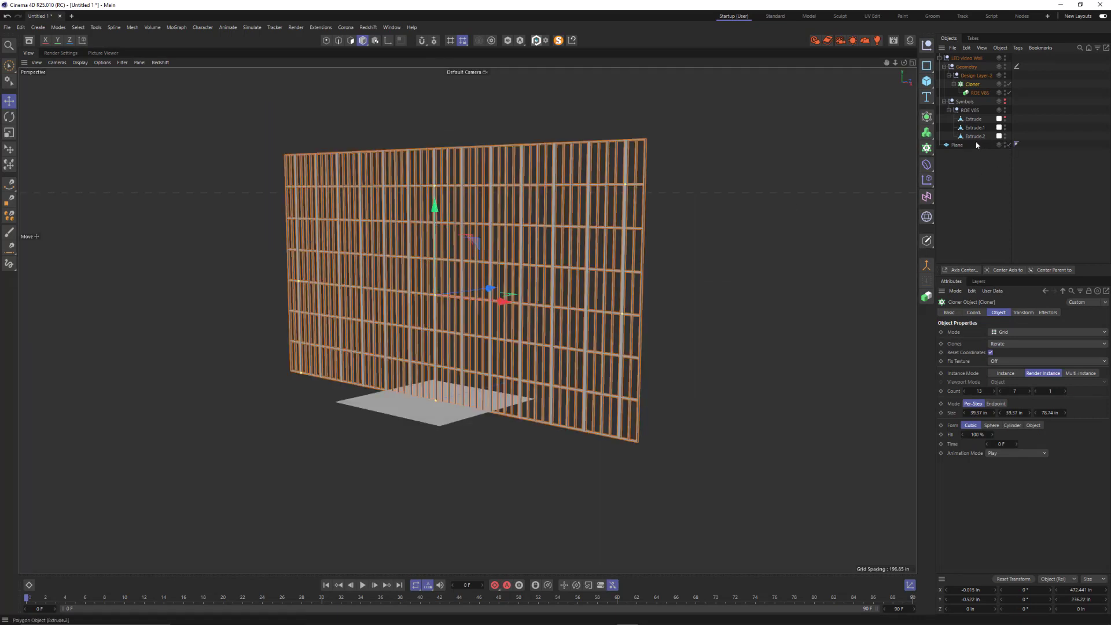
Step: Scale the Plane up uniformly to about 1758 in square as a floor around the video wall
{"action": "left_click", "coordinate": [509, 405]}
{"action": "key", "text": "t"}
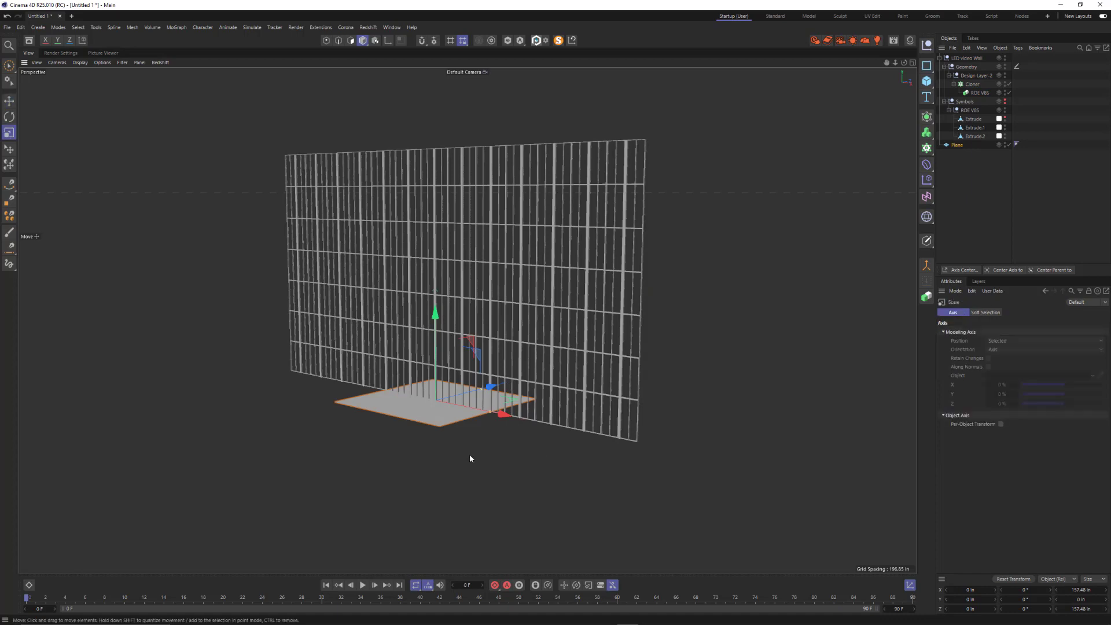
{"action": "left_click_drag", "start_coordinate": [470, 454], "coordinate": [973, 226]}
{"action": "right_click_drag", "start_coordinate": [80, 484], "coordinate": [53, 516], "text": "alt"}
{"action": "middle_click_drag", "start_coordinate": [76, 486], "coordinate": [352, 444], "text": "alt"}
{"action": "left_click_drag", "start_coordinate": [352, 446], "coordinate": [428, 426], "text": "alt"}
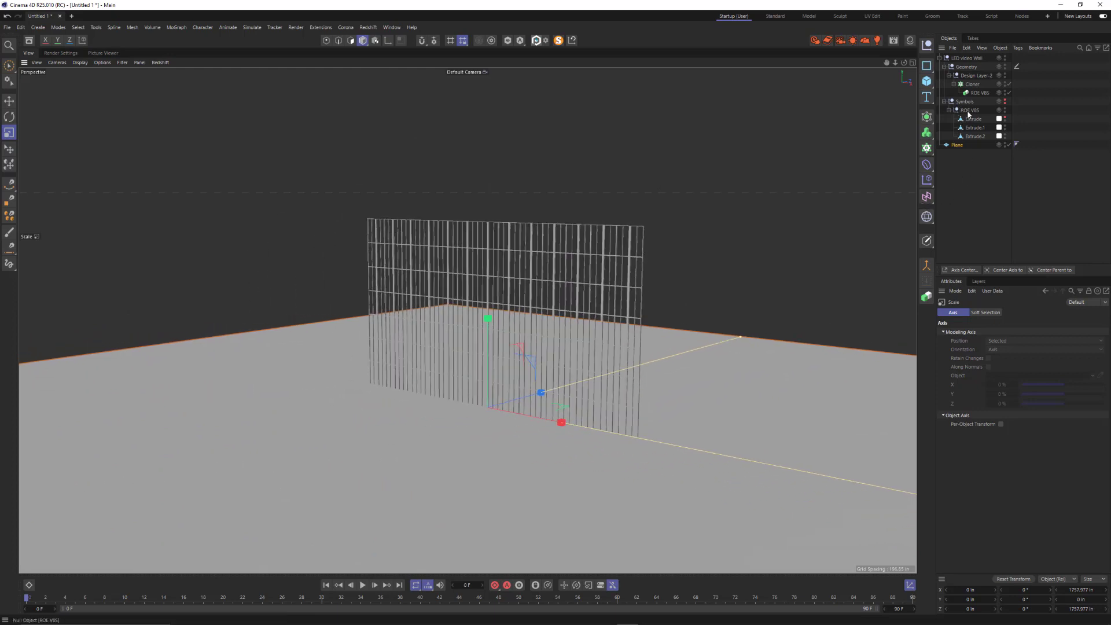
Step: Collapse the LED video Wall hierarchy and create a Corona Physical material for the selected Plane
{"action": "left_click", "coordinate": [944, 102]}
{"action": "left_click", "coordinate": [940, 58]}
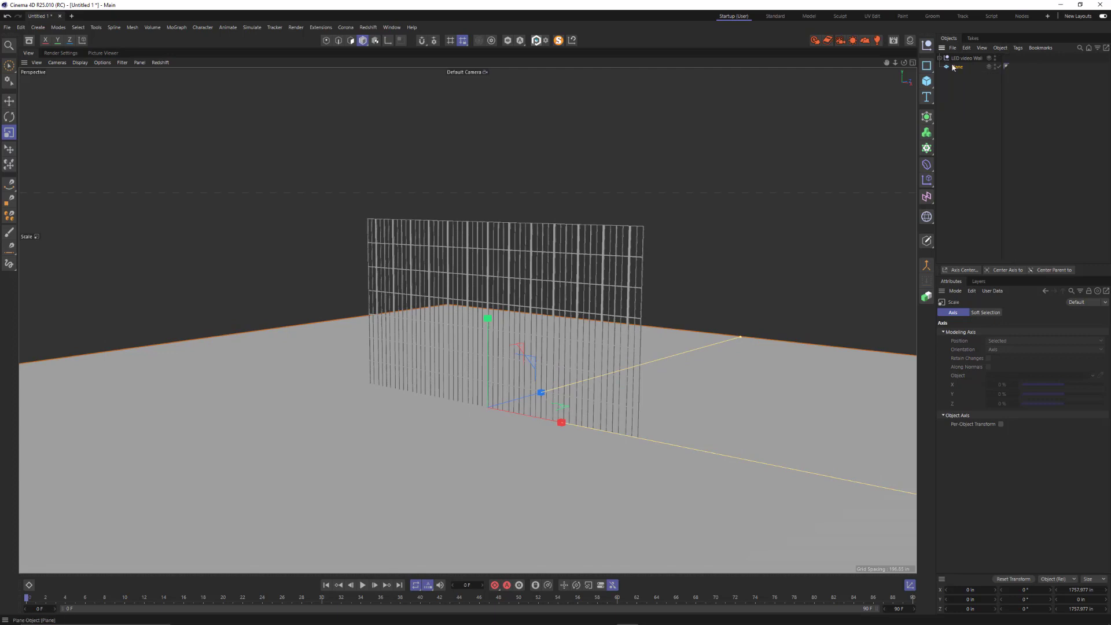
{"action": "left_click", "coordinate": [957, 67]}
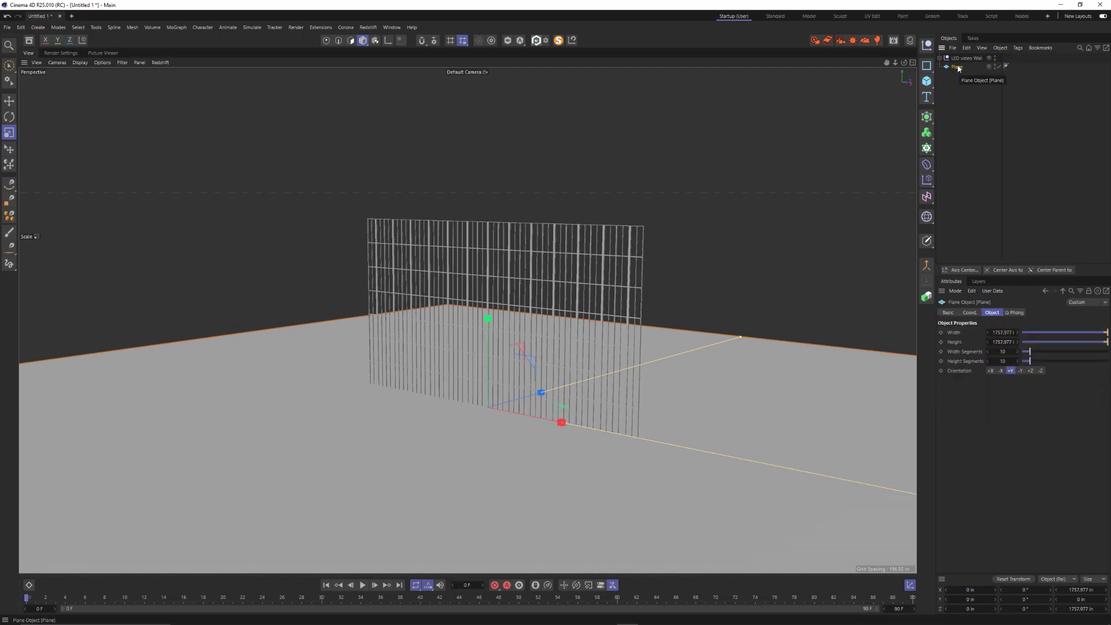
{"action": "left_click", "coordinate": [910, 41]}
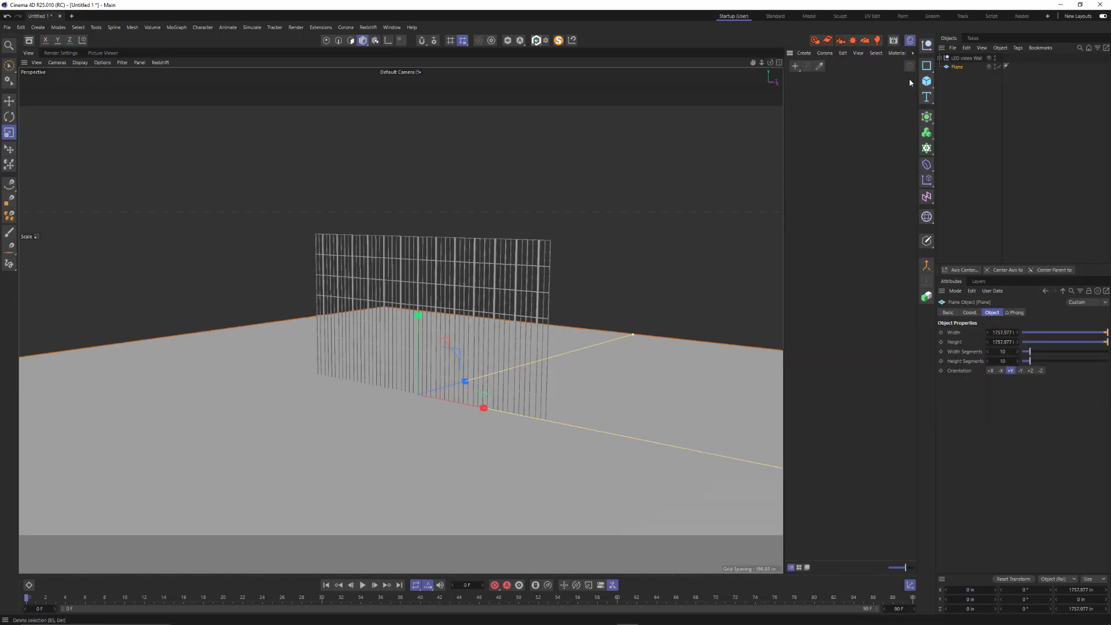
{"action": "left_click", "coordinate": [824, 53]}
{"action": "left_click", "coordinate": [829, 68]}
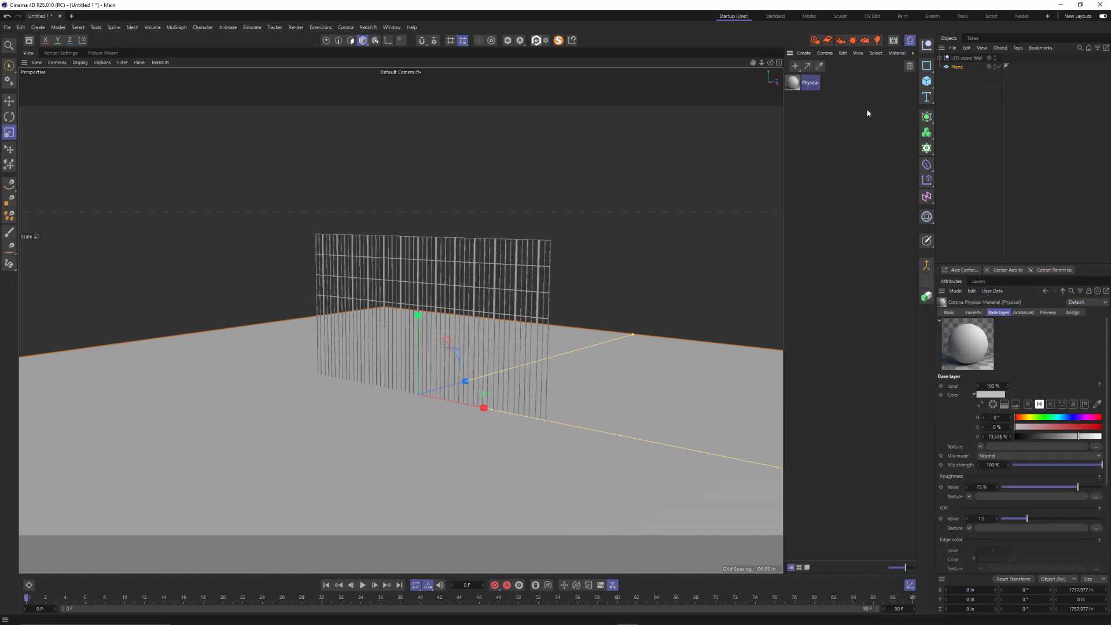
Step: Set the Physical material's base layer to a near-black colour with 2% value and its roughness to 42%
{"action": "double_click", "coordinate": [796, 85]}
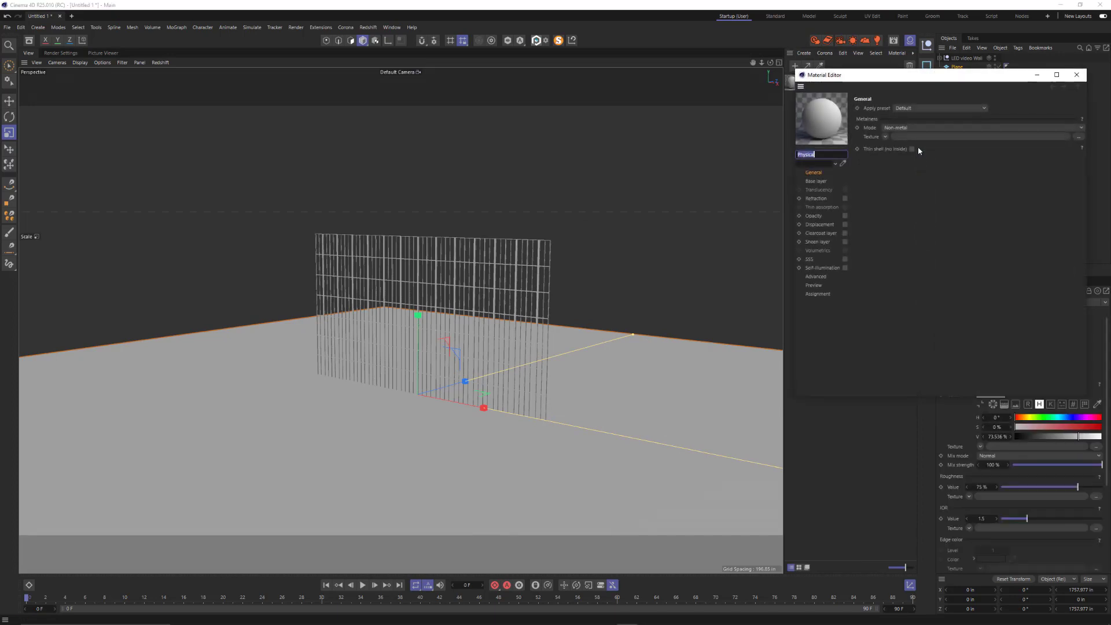
{"action": "left_click_drag", "start_coordinate": [915, 82], "coordinate": [838, 143]}
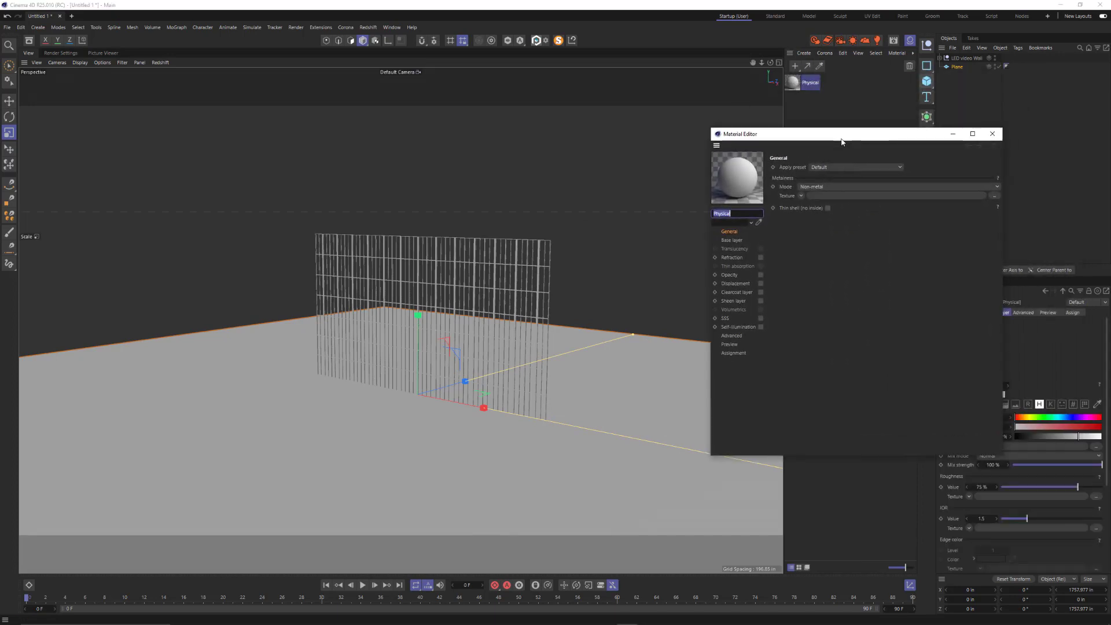
{"action": "left_click", "coordinate": [732, 240]}
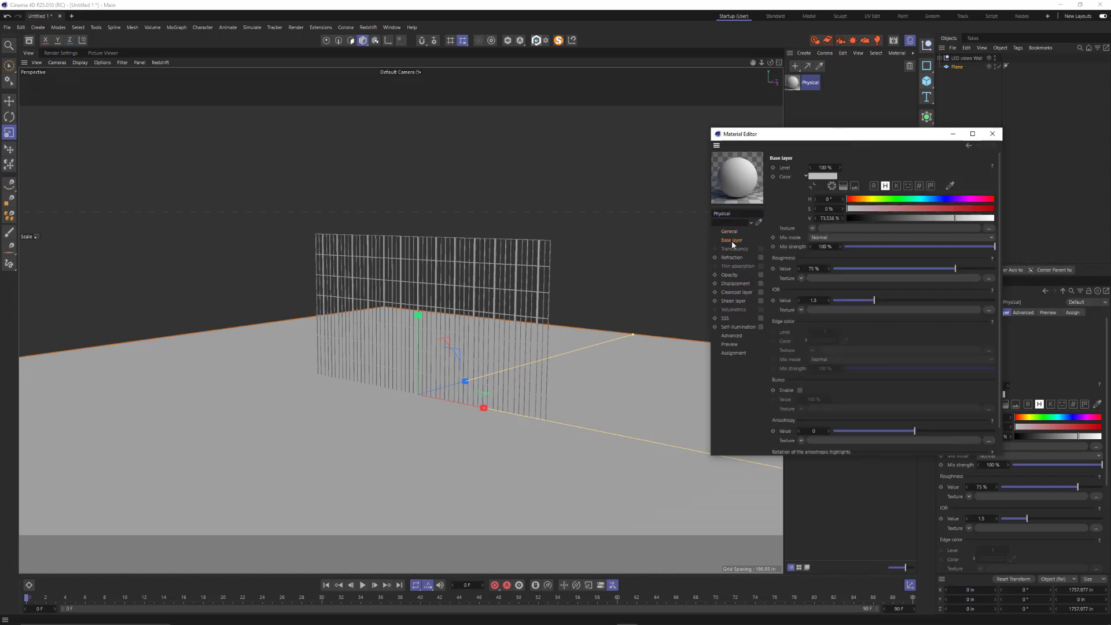
{"action": "left_click_drag", "start_coordinate": [873, 134], "coordinate": [667, 127]}
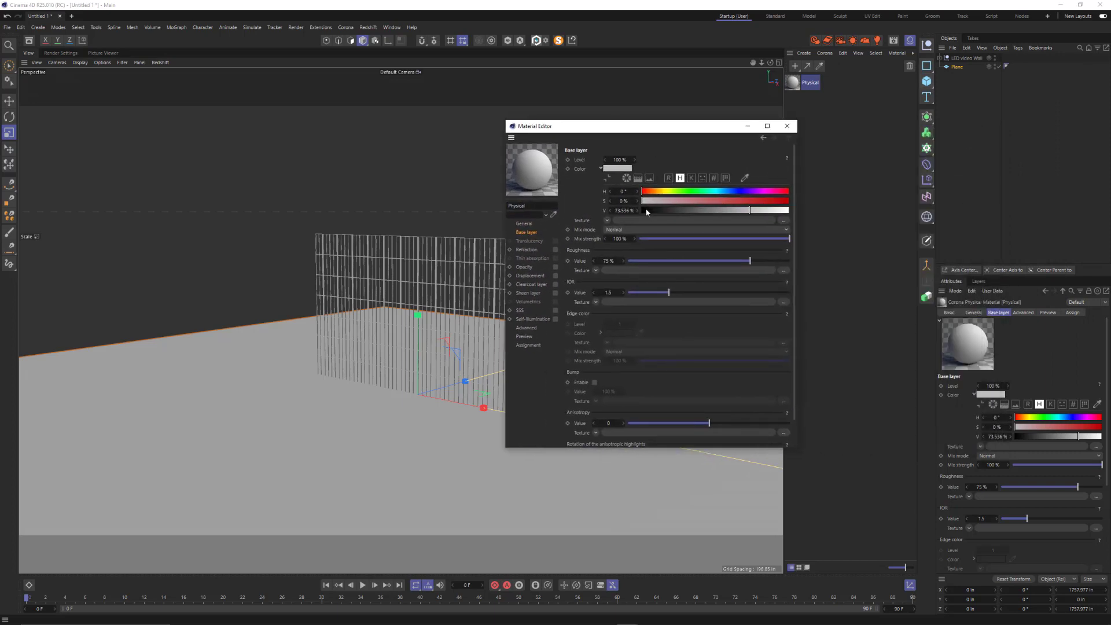
{"action": "left_click", "coordinate": [645, 212]}
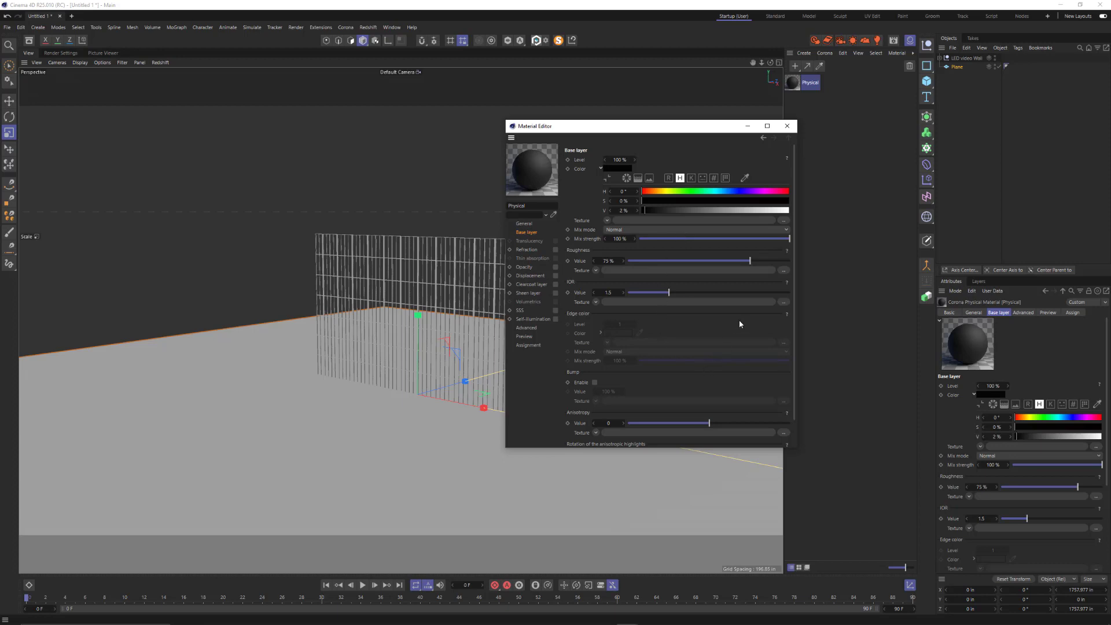
{"action": "left_click_drag", "start_coordinate": [750, 261], "coordinate": [696, 260]}
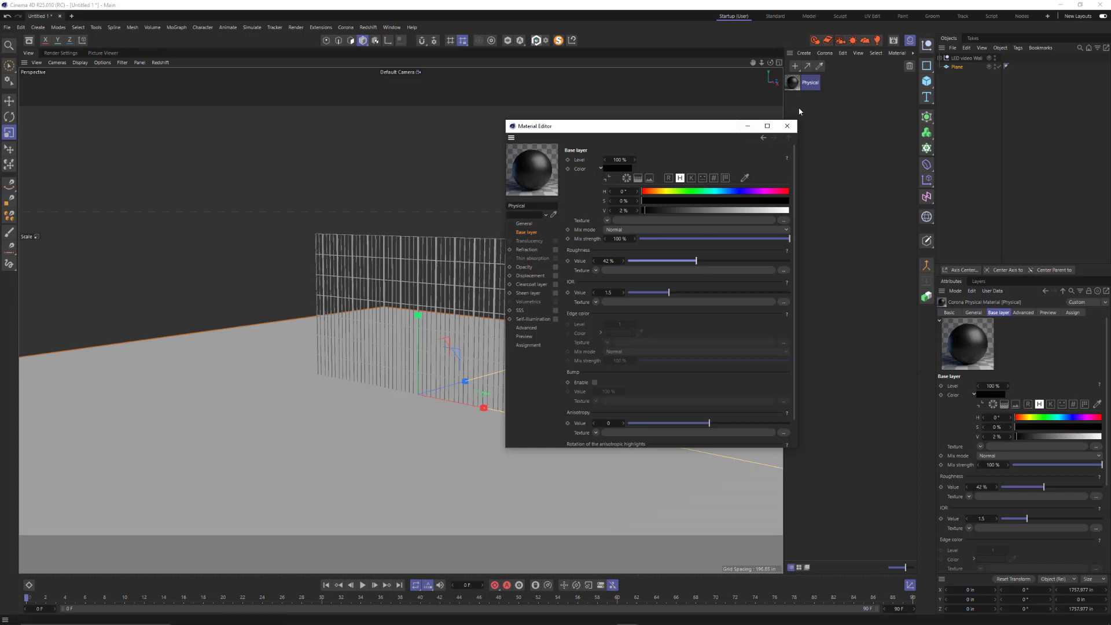
{"action": "left_click", "coordinate": [787, 126]}
Step: Rename the near-black Physical material as Floor
{"action": "double_click", "coordinate": [815, 85]}
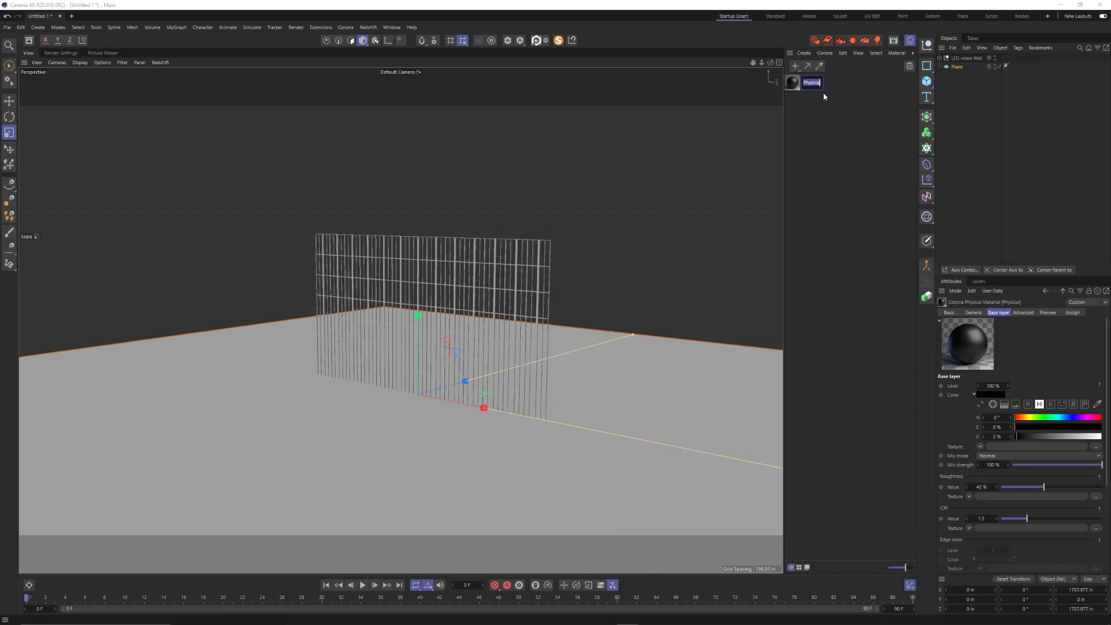
{"action": "key", "text": "BackSpace"}
{"action": "type", "text": "Floor"}
{"action": "key", "text": "Return"}
Step: Apply the Floor material to the Plane with Cubic projection
{"action": "left_click_drag", "start_coordinate": [793, 84], "coordinate": [1007, 66]}
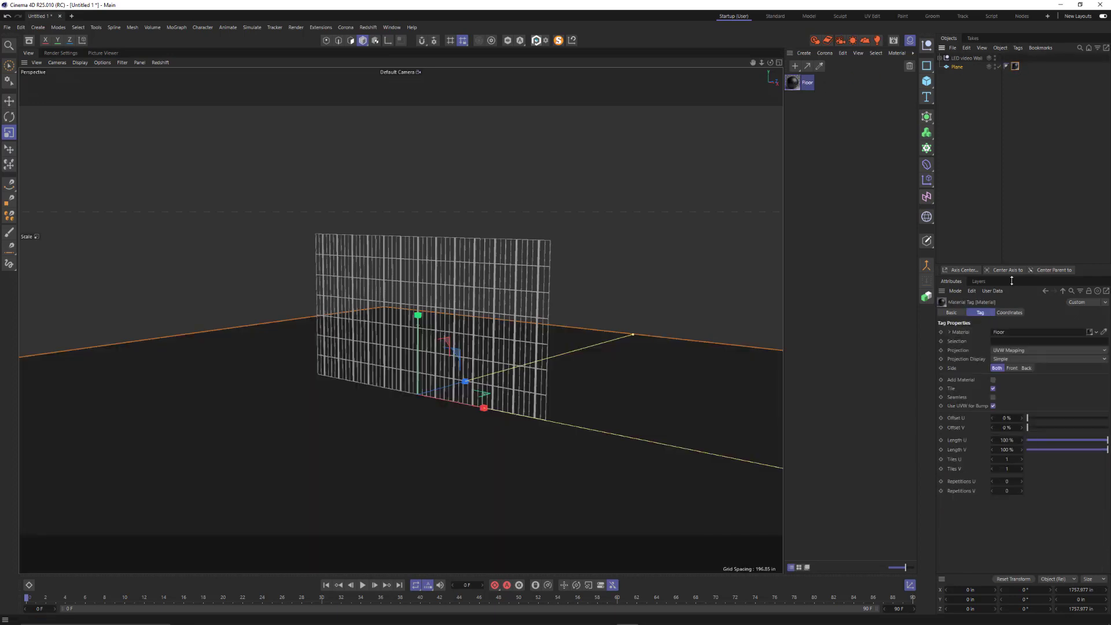
{"action": "left_click", "coordinate": [1018, 351]}
{"action": "left_click", "coordinate": [1021, 392]}
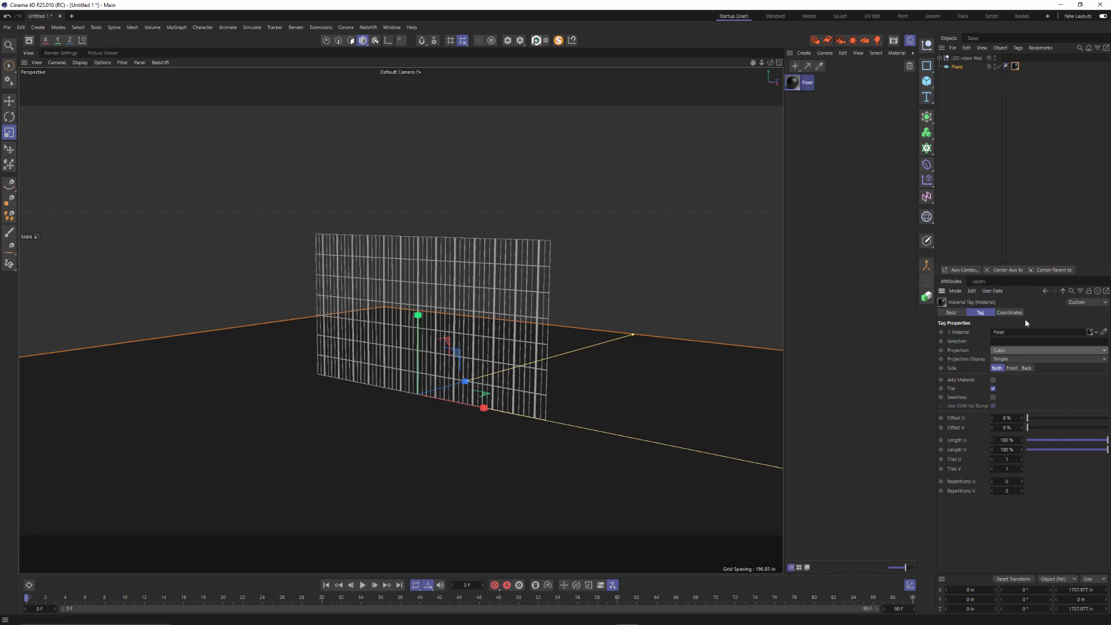
{"action": "left_click_drag", "start_coordinate": [387, 404], "coordinate": [410, 417], "text": "alt"}
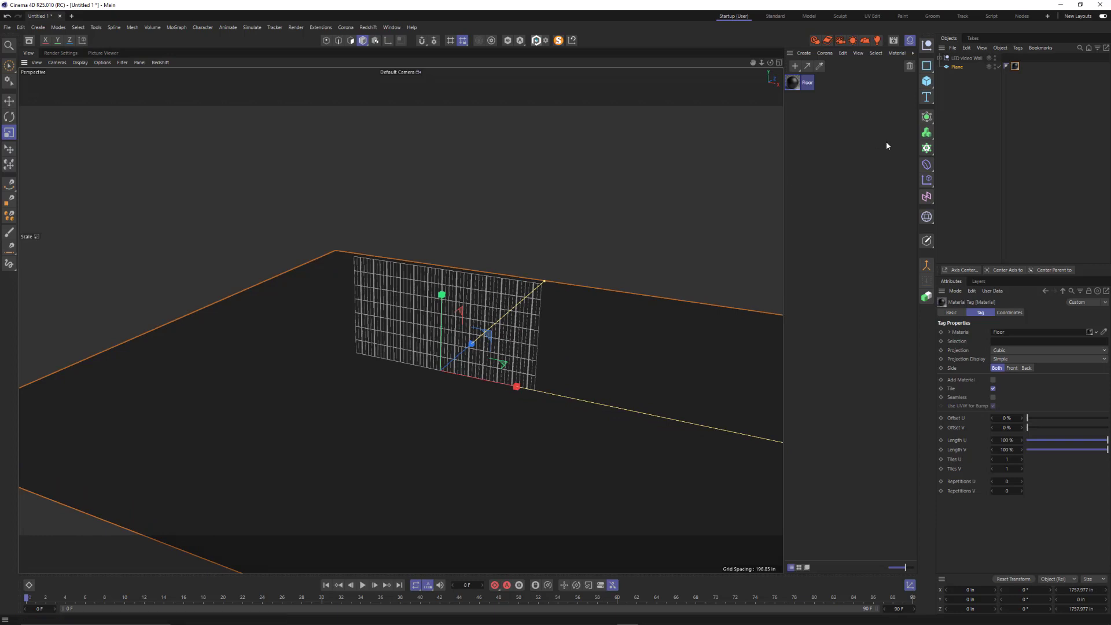
Step: Duplicate the Floor material and name the copy Tile
{"action": "left_click_drag", "start_coordinate": [797, 85], "coordinate": [808, 107], "text": "ctrl"}
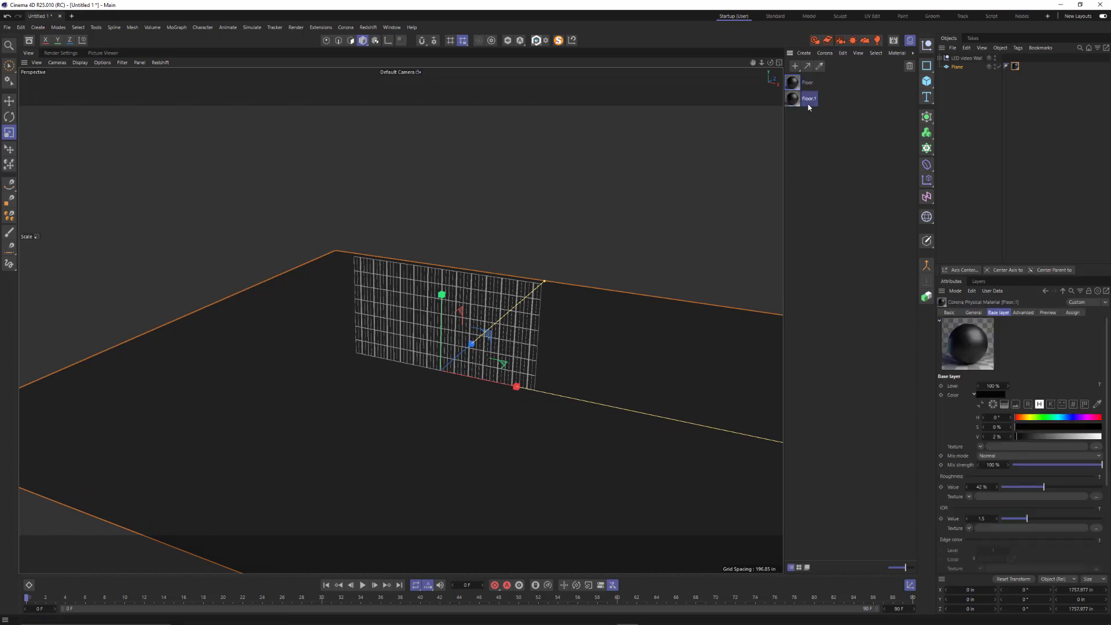
{"action": "double_click", "coordinate": [809, 99]}
{"action": "key", "text": "BackSpace"}
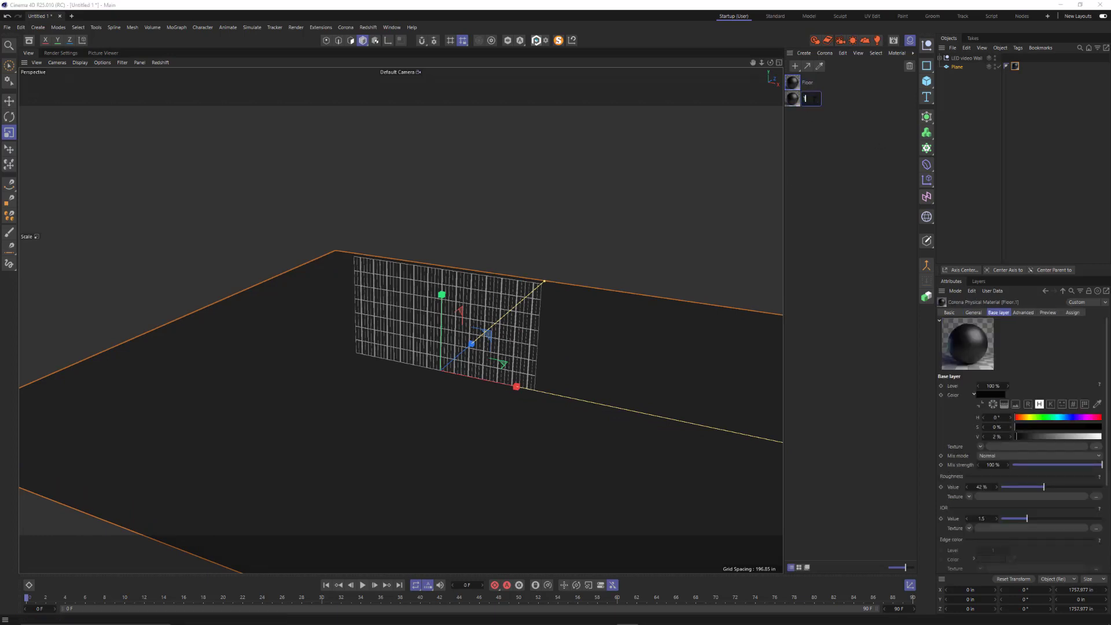
{"action": "type", "text": "Tile"}
{"action": "key", "text": "Return"}
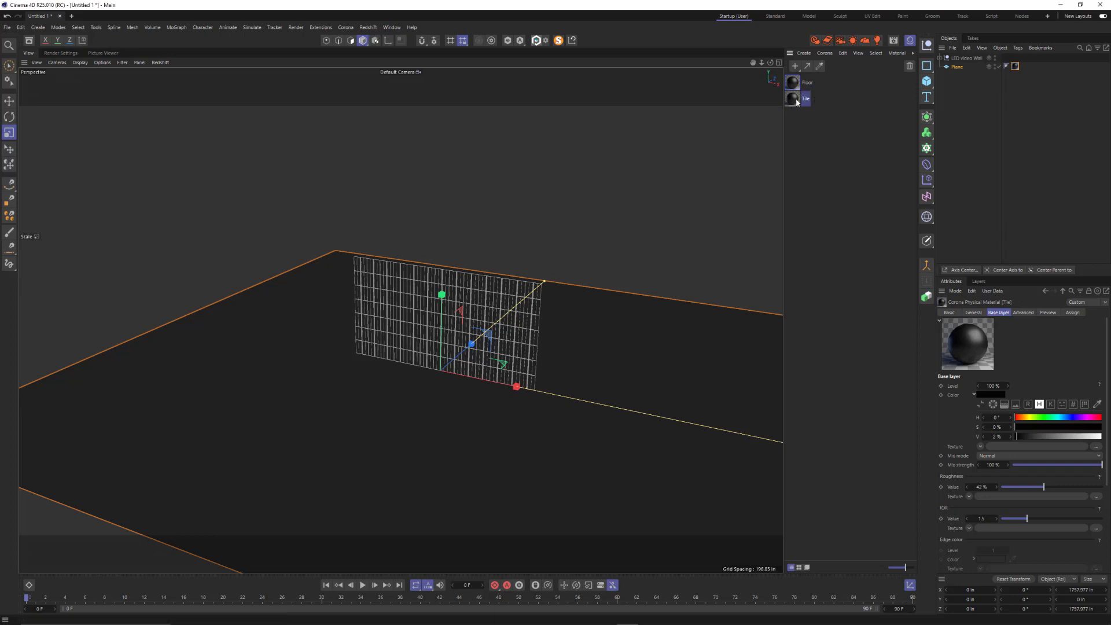
Step: Set the Tile material's base layer roughness to 58%
{"action": "double_click", "coordinate": [792, 99]}
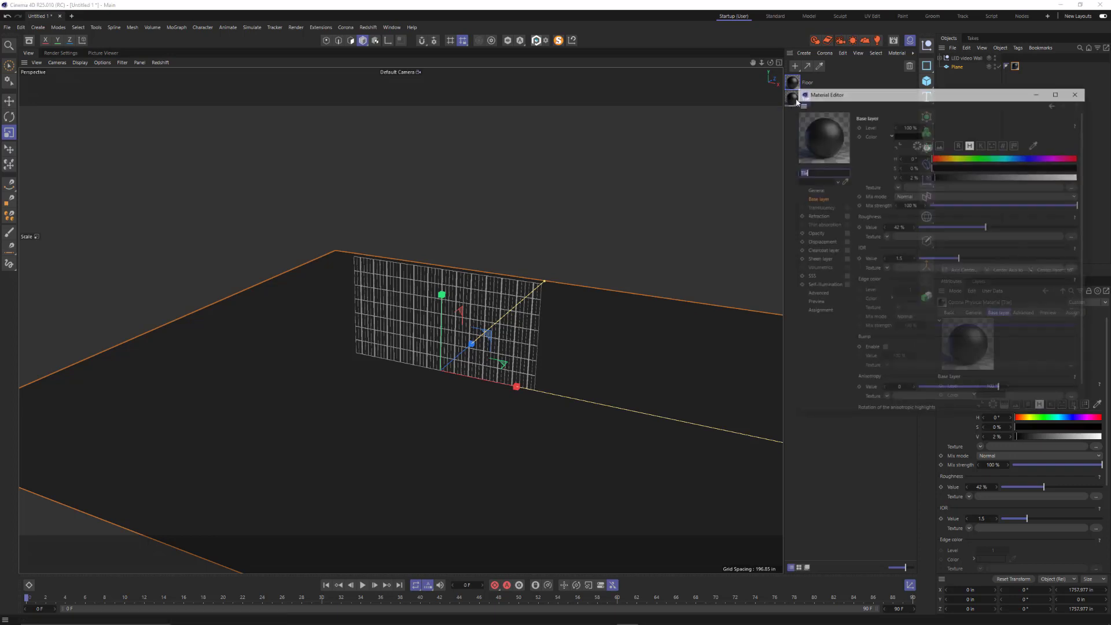
{"action": "left_click", "coordinate": [818, 199]}
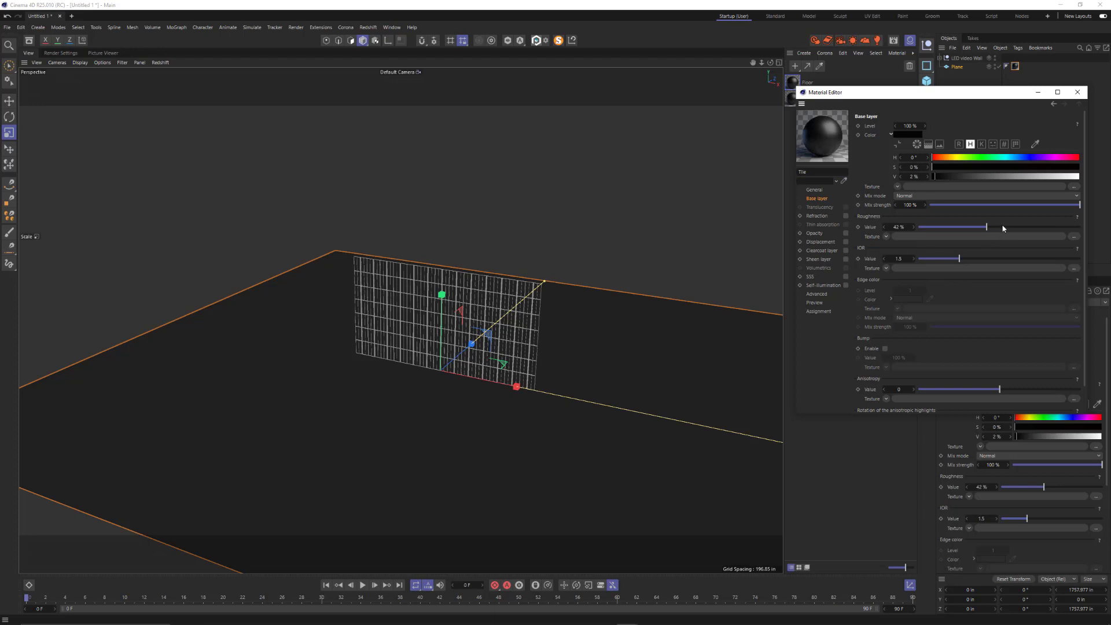
{"action": "left_click_drag", "start_coordinate": [1003, 228], "coordinate": [1020, 229]}
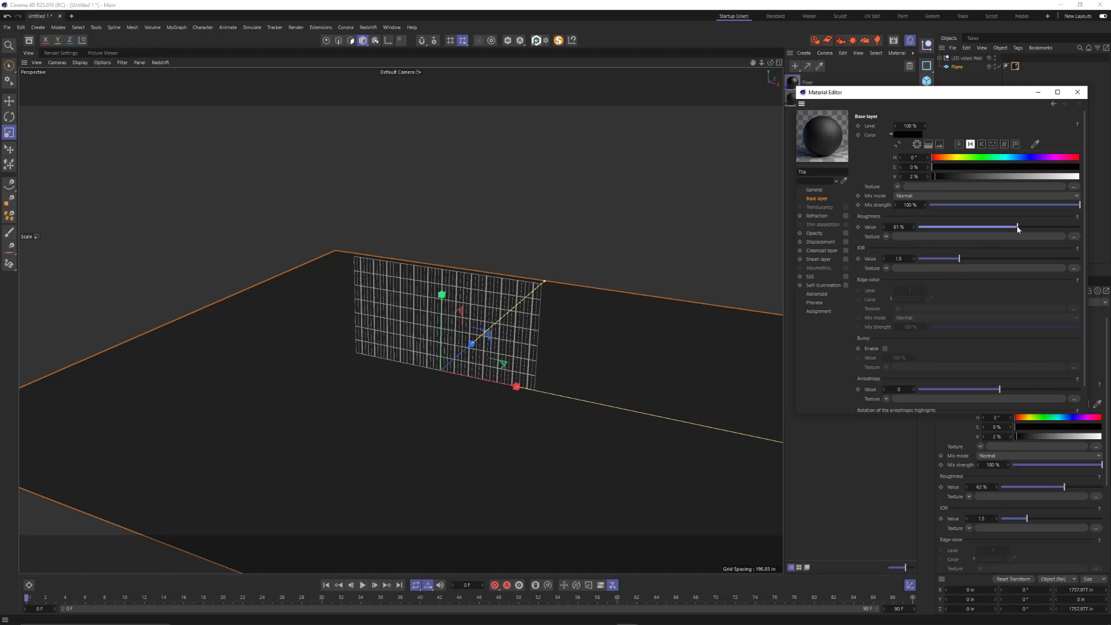
{"action": "left_click", "coordinate": [1076, 93]}
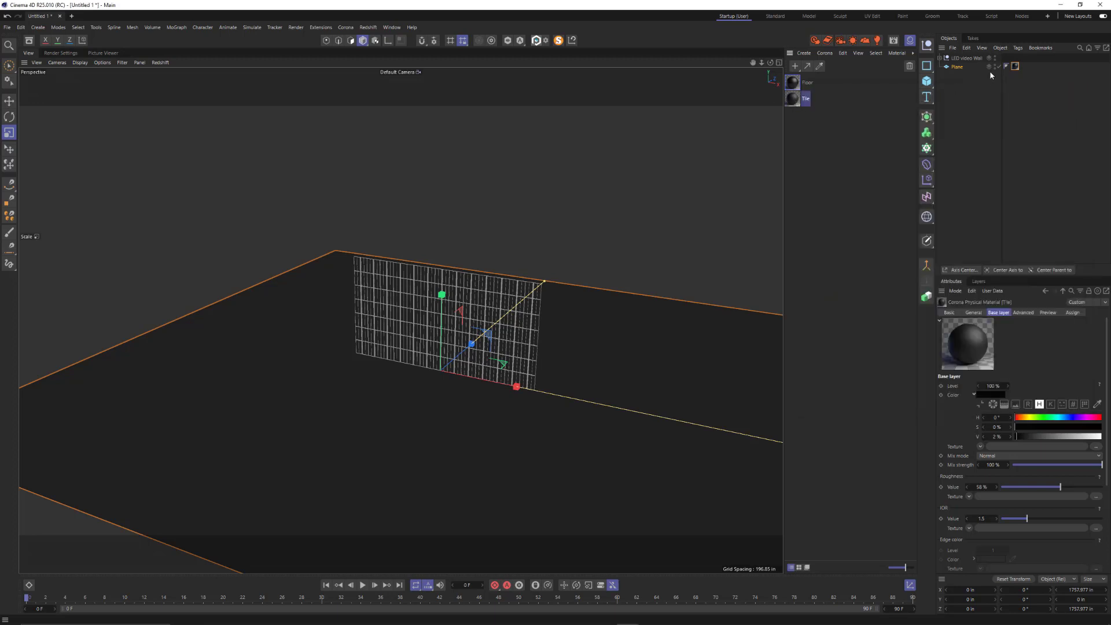
Step: Assign the Tile material to the ROE V8S object under Symbols, and collapse the LED video Wall hierarchy
{"action": "left_click", "coordinate": [941, 58]}
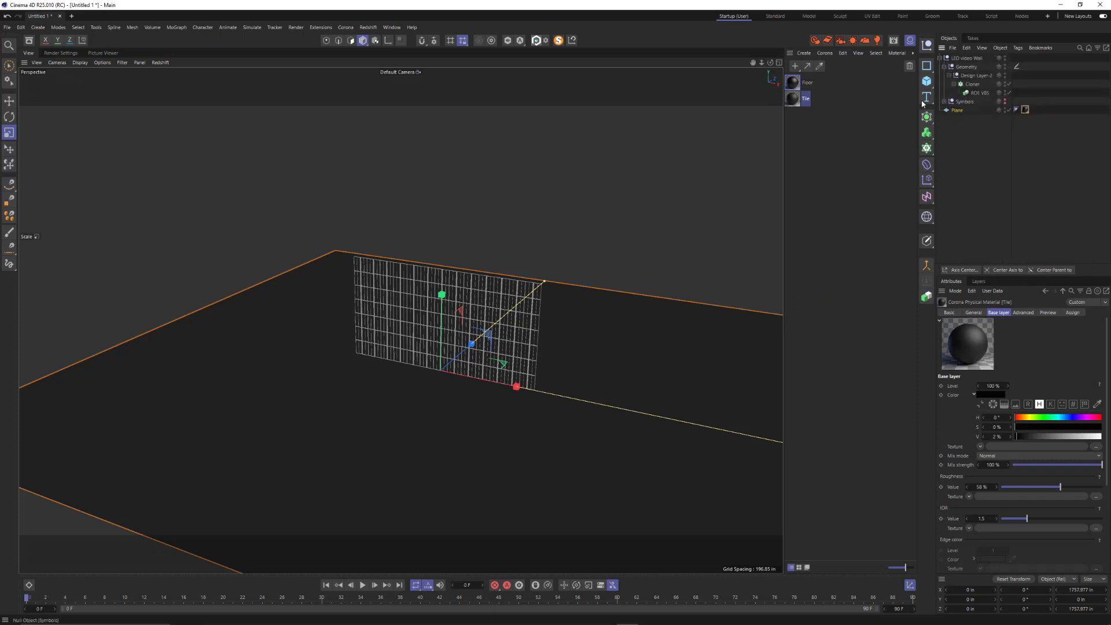
{"action": "left_click_drag", "start_coordinate": [967, 103], "coordinate": [967, 102]}
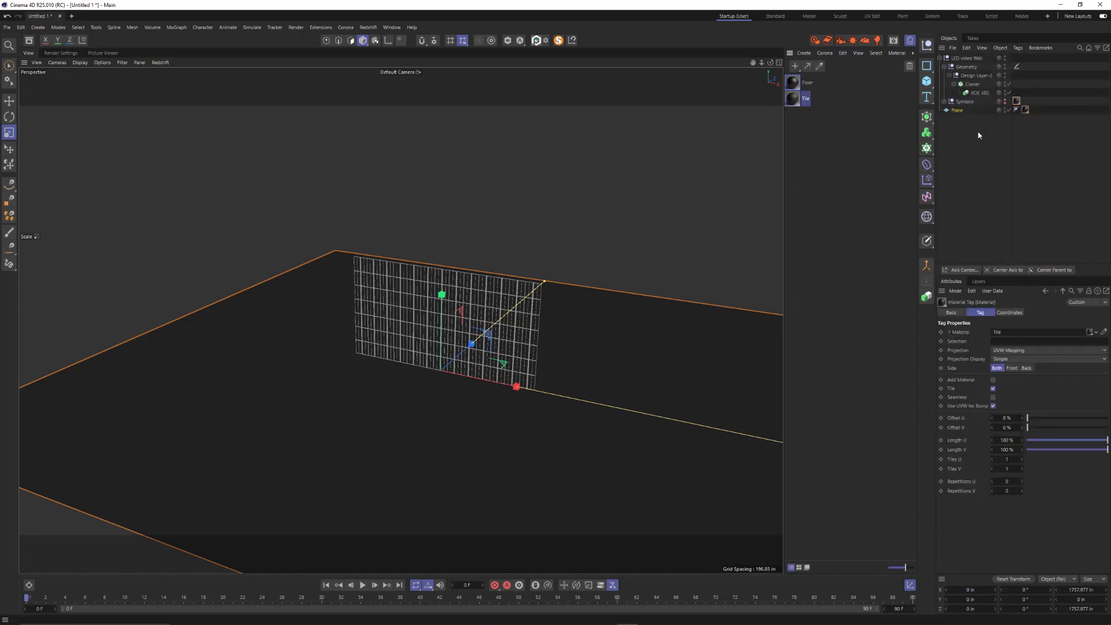
{"action": "left_click", "coordinate": [943, 101]}
{"action": "left_click", "coordinate": [944, 102]}
{"action": "left_click", "coordinate": [944, 101]}
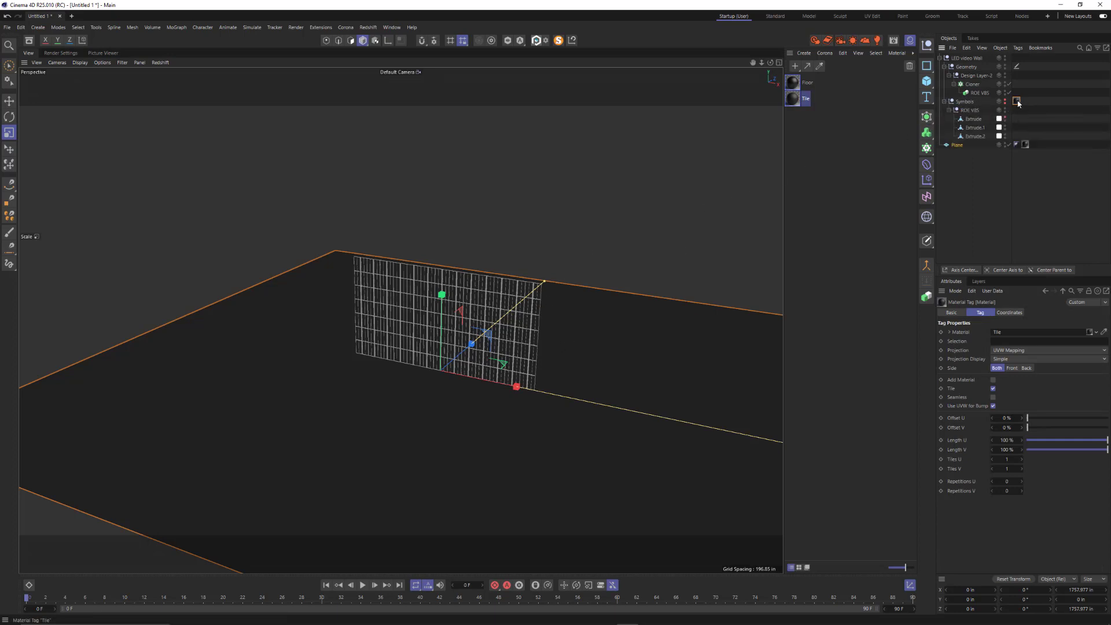
{"action": "left_click_drag", "start_coordinate": [1016, 114], "coordinate": [1016, 111]}
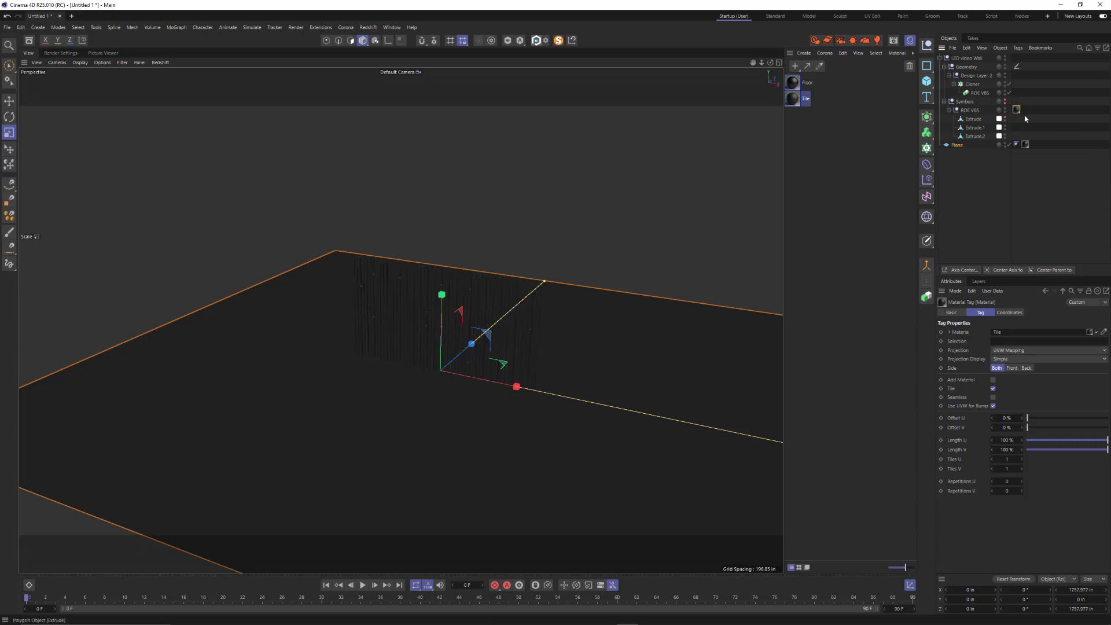
{"action": "scroll", "coordinate": [603, 267], "scroll_direction": "up", "scroll_amount": 5}
{"action": "left_click_drag", "start_coordinate": [522, 316], "coordinate": [525, 347], "text": "alt"}
{"action": "scroll", "coordinate": [553, 290], "scroll_direction": "down", "scroll_amount": 3}
{"action": "left_click", "coordinate": [939, 58]}
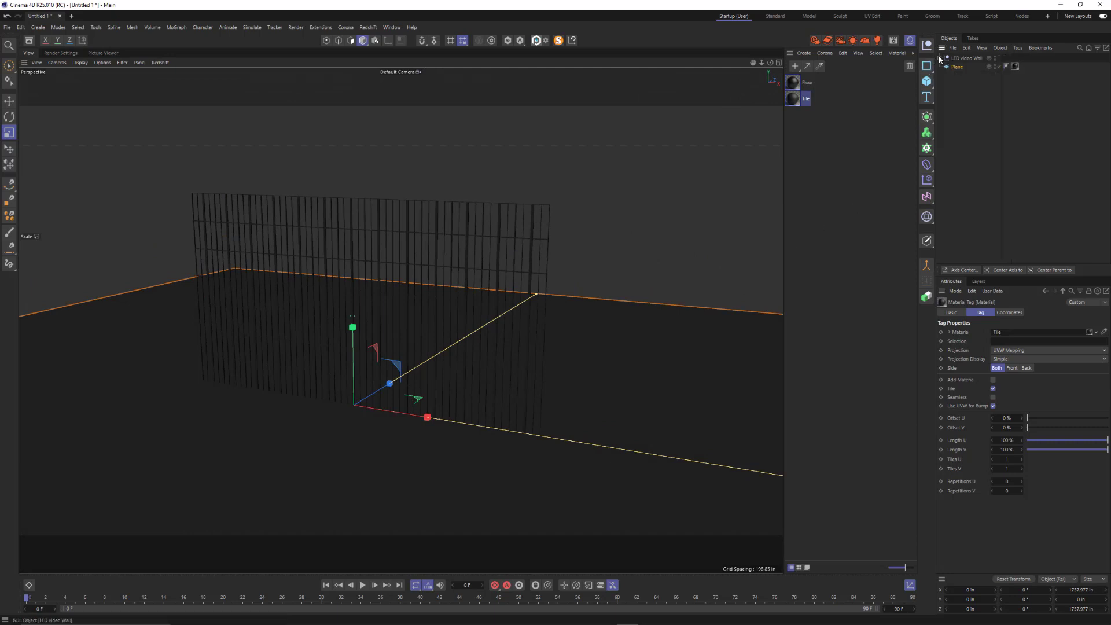
{"action": "left_click", "coordinate": [955, 95]}
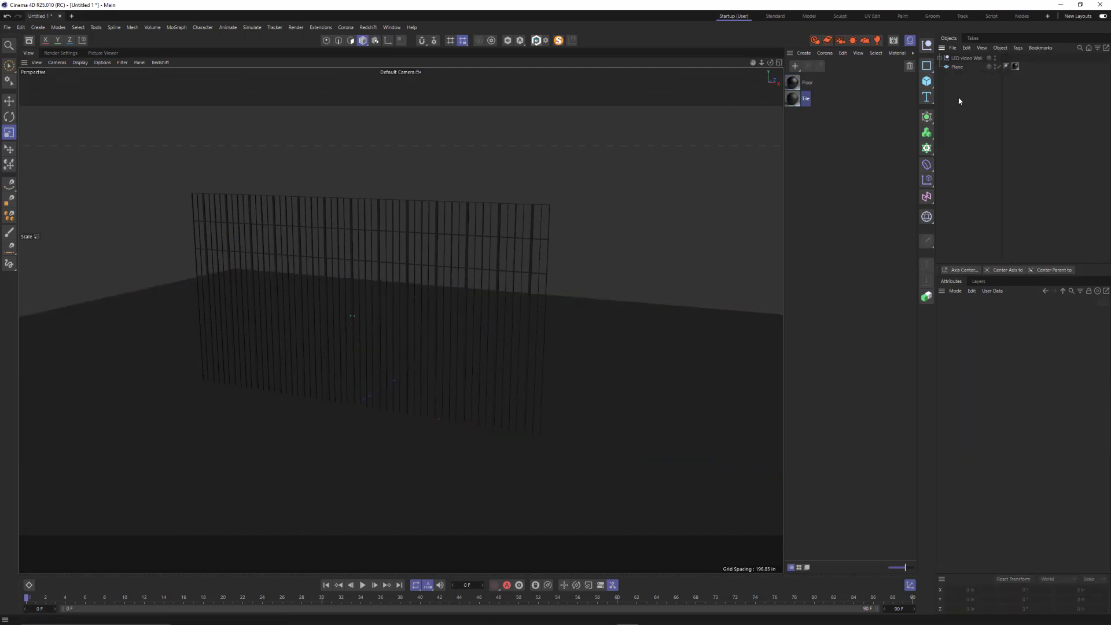
Step: Add a Corona Sky and set its type to Shader / HDRI
{"action": "left_click", "coordinate": [865, 42]}
{"action": "scroll", "coordinate": [538, 294], "scroll_direction": "down", "scroll_amount": 6}
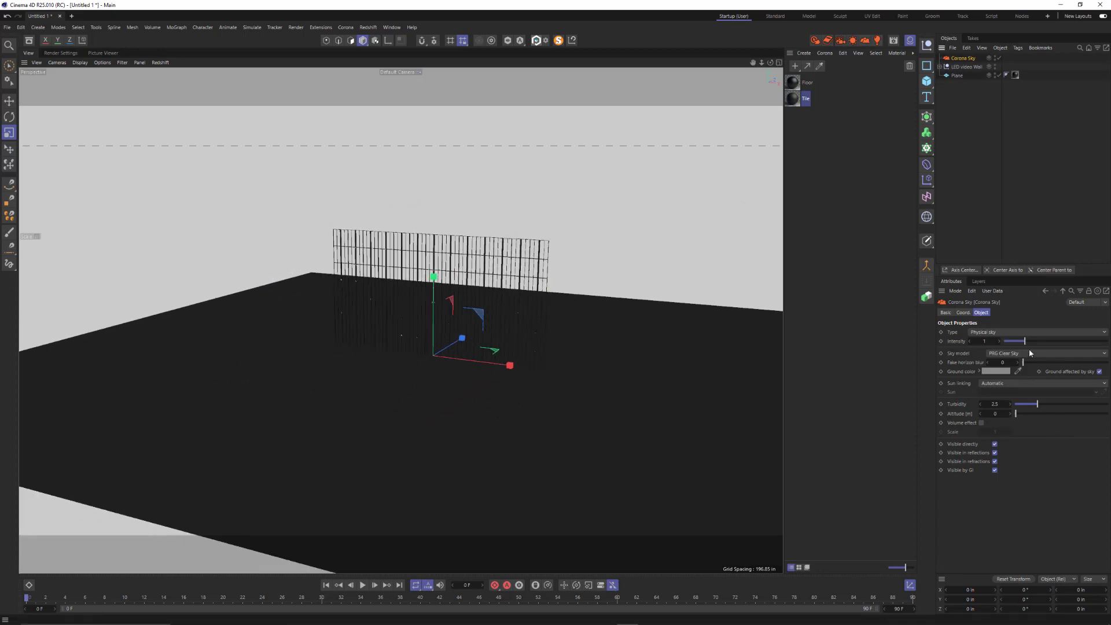
{"action": "left_click", "coordinate": [993, 332]}
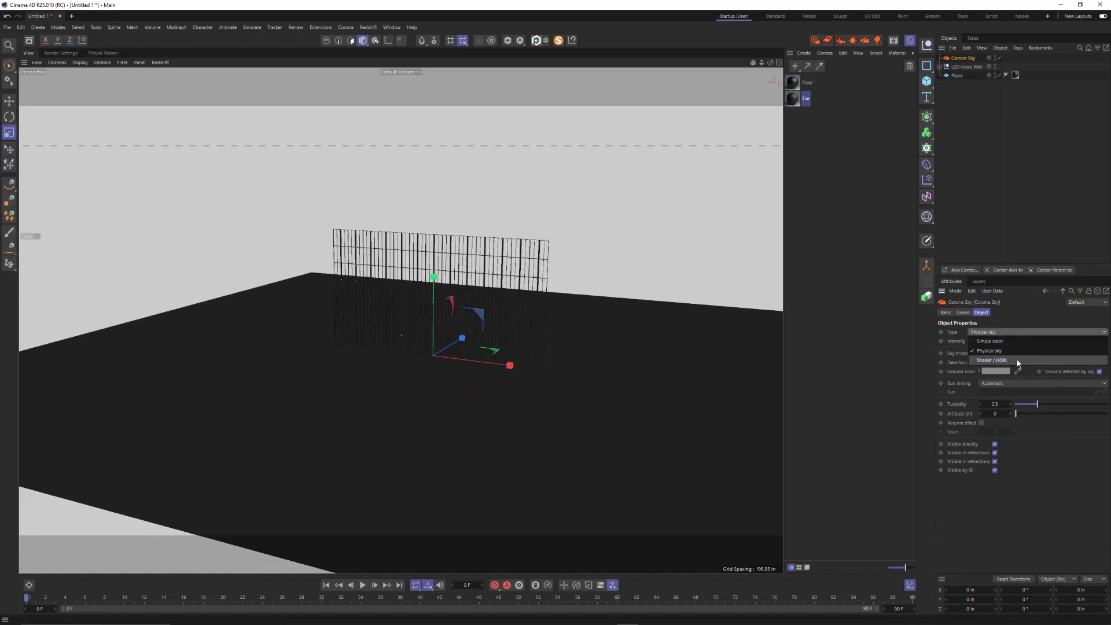
{"action": "left_click", "coordinate": [1016, 358]}
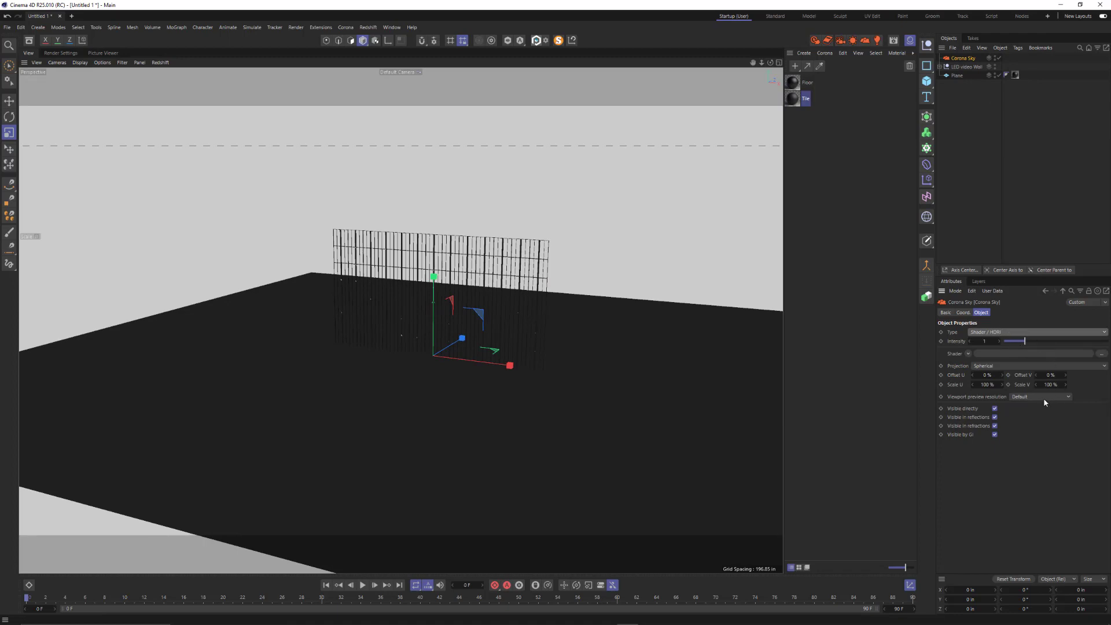
Step: Load bush_restaurant_8k from the HDRI Haven folder as the sky's shader without copying it to the project location
{"action": "left_click", "coordinate": [1100, 354]}
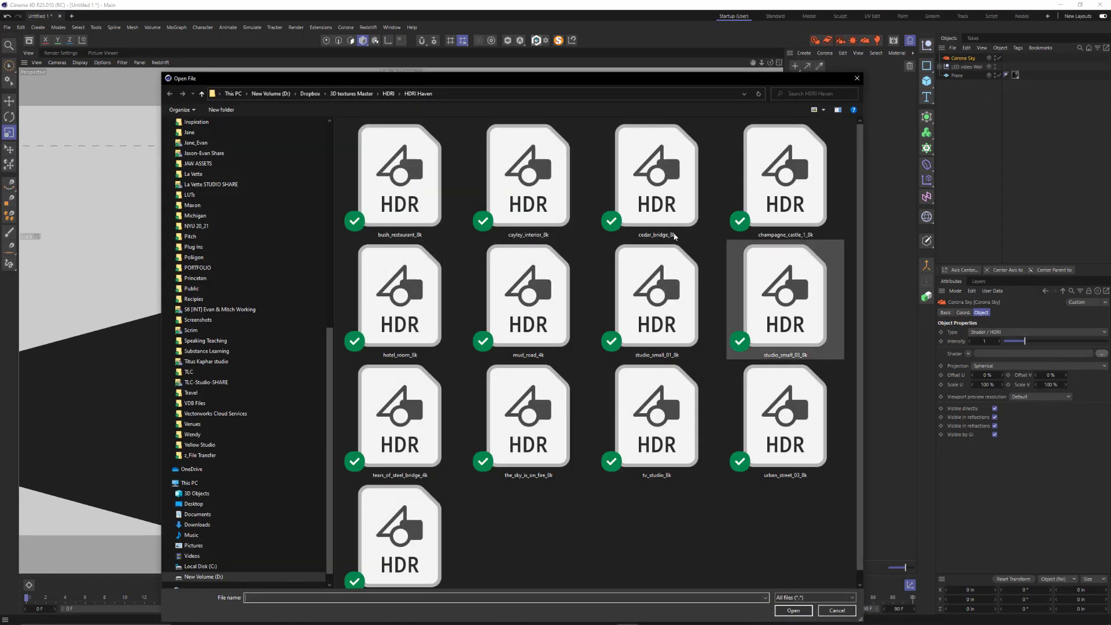
{"action": "double_click", "coordinate": [399, 196]}
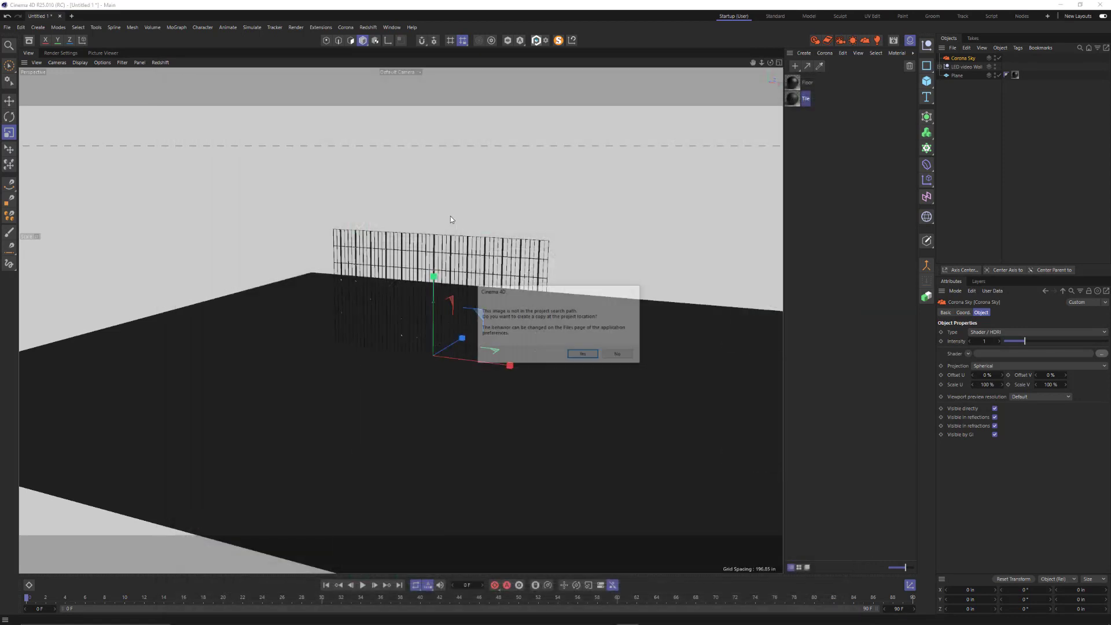
{"action": "left_click", "coordinate": [617, 355]}
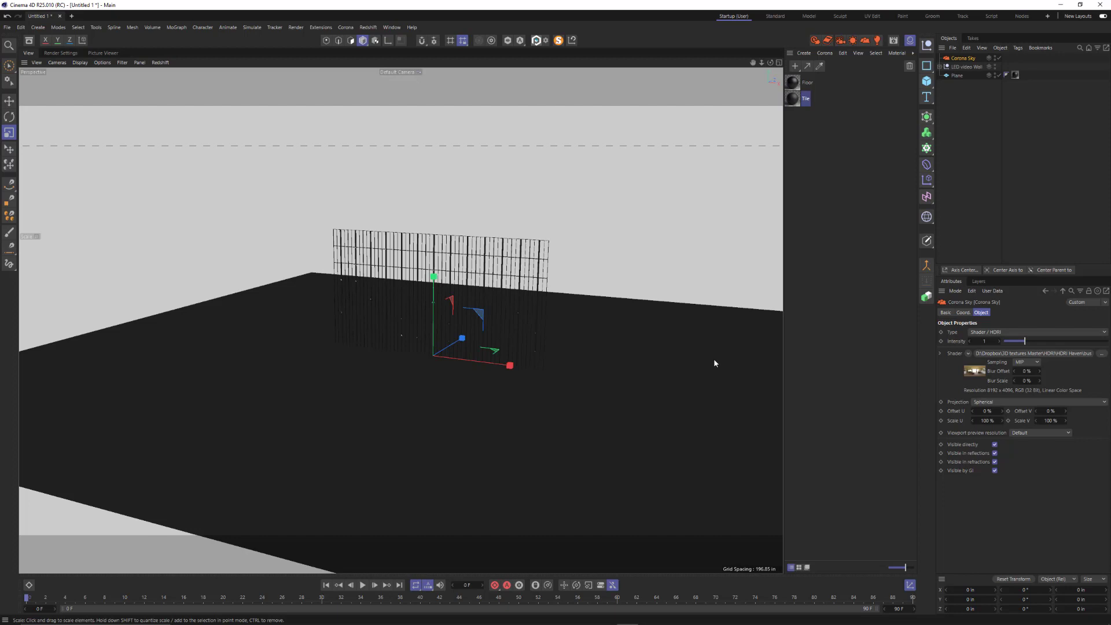
Step: Set the renderer to Corona and start an interactive render of the perspective view
{"action": "left_click_drag", "start_coordinate": [522, 308], "coordinate": [574, 300], "text": "alt"}
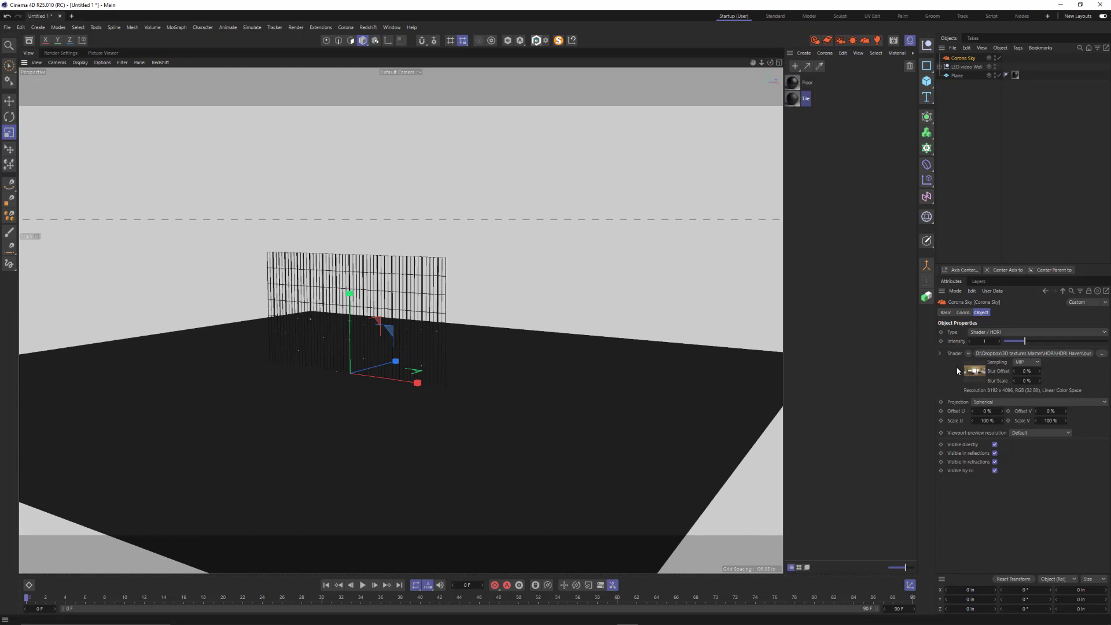
{"action": "left_click_drag", "start_coordinate": [467, 270], "coordinate": [488, 185], "text": "alt"}
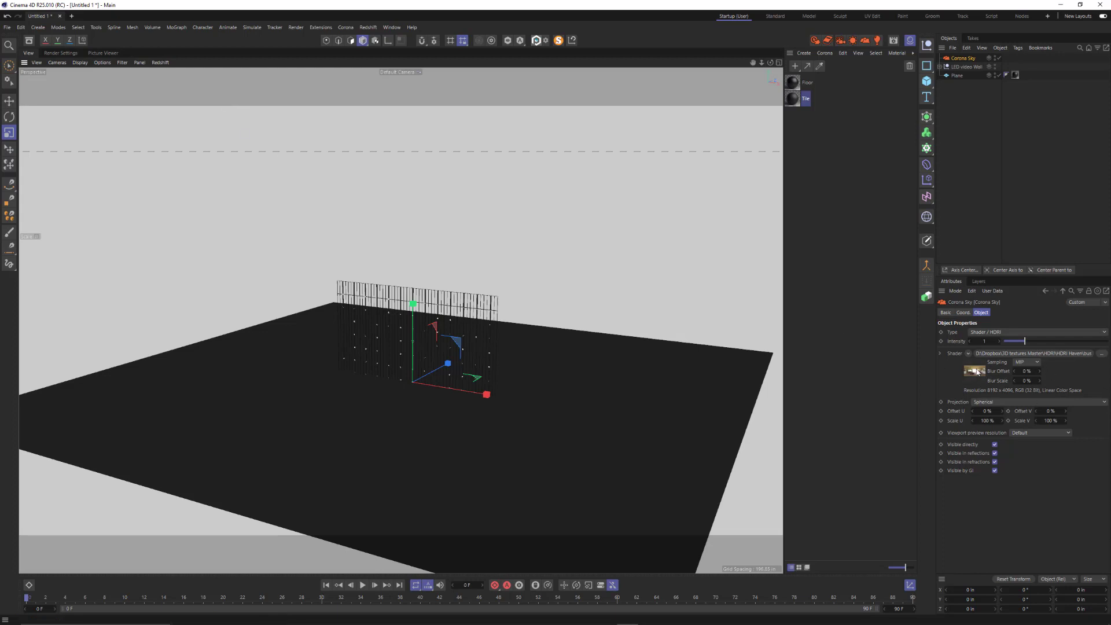
{"action": "left_click", "coordinate": [62, 53]}
{"action": "left_click", "coordinate": [71, 74]}
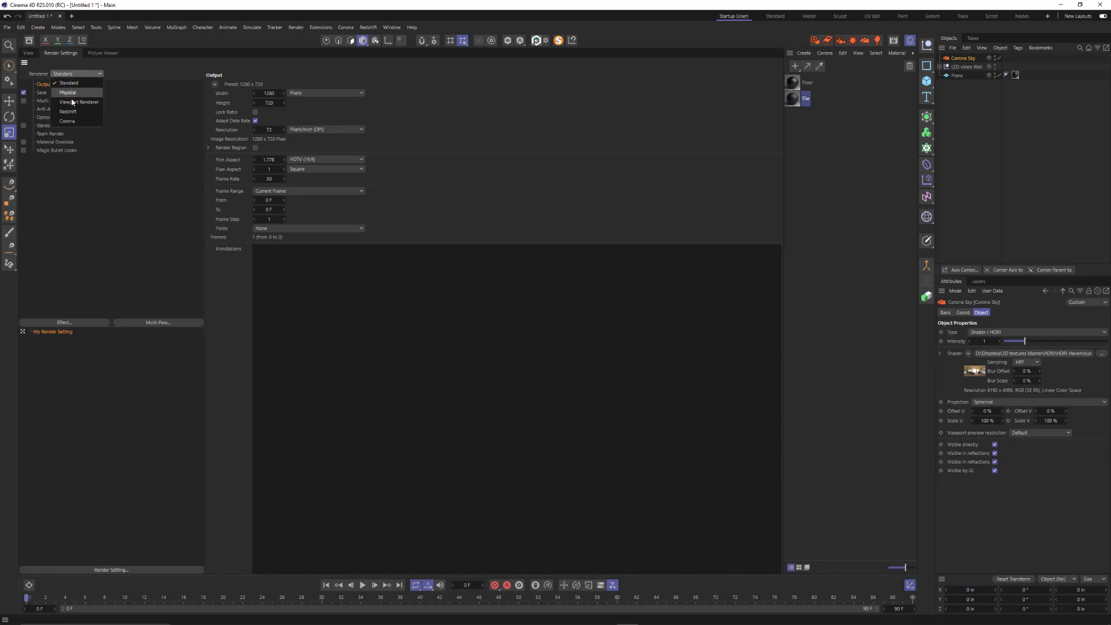
{"action": "left_click", "coordinate": [73, 100]}
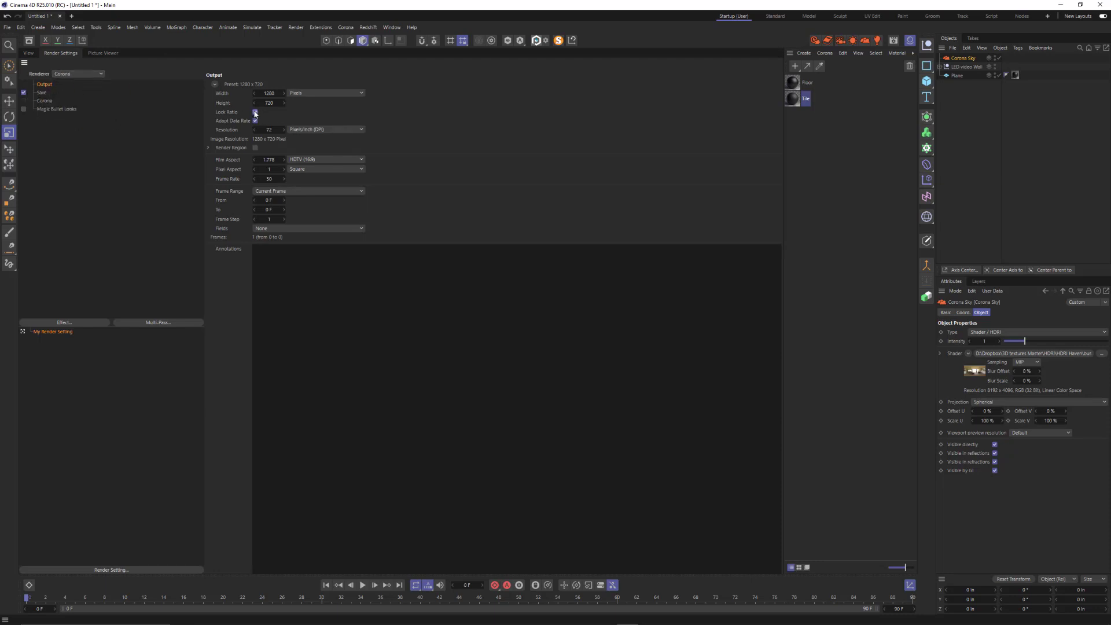
{"action": "left_click", "coordinate": [28, 54]}
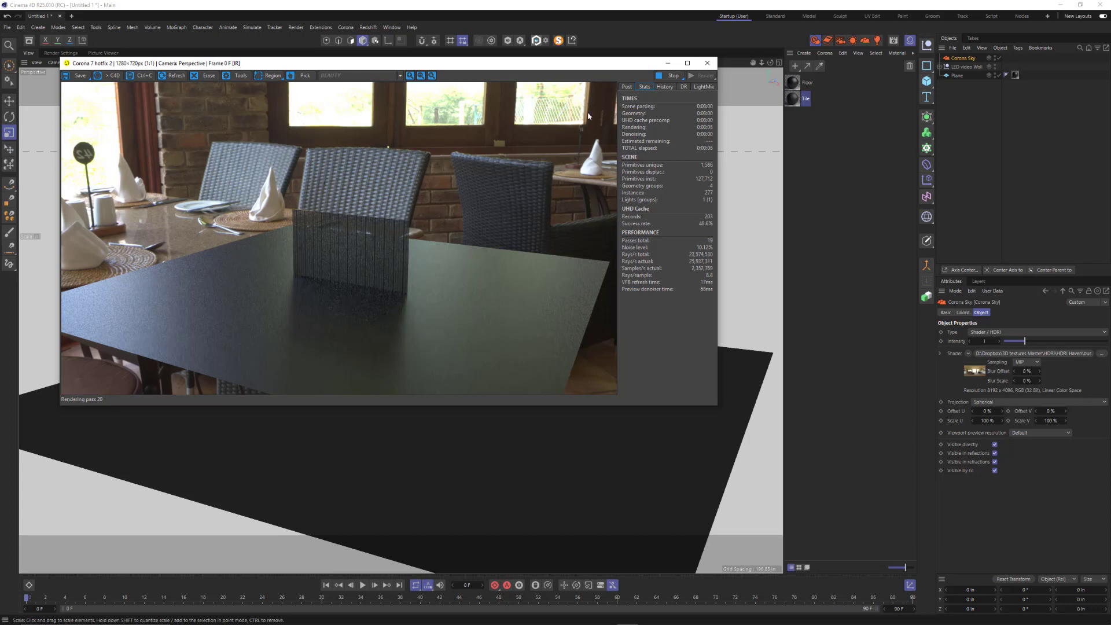
{"action": "left_click_drag", "start_coordinate": [610, 67], "coordinate": [576, 67]}
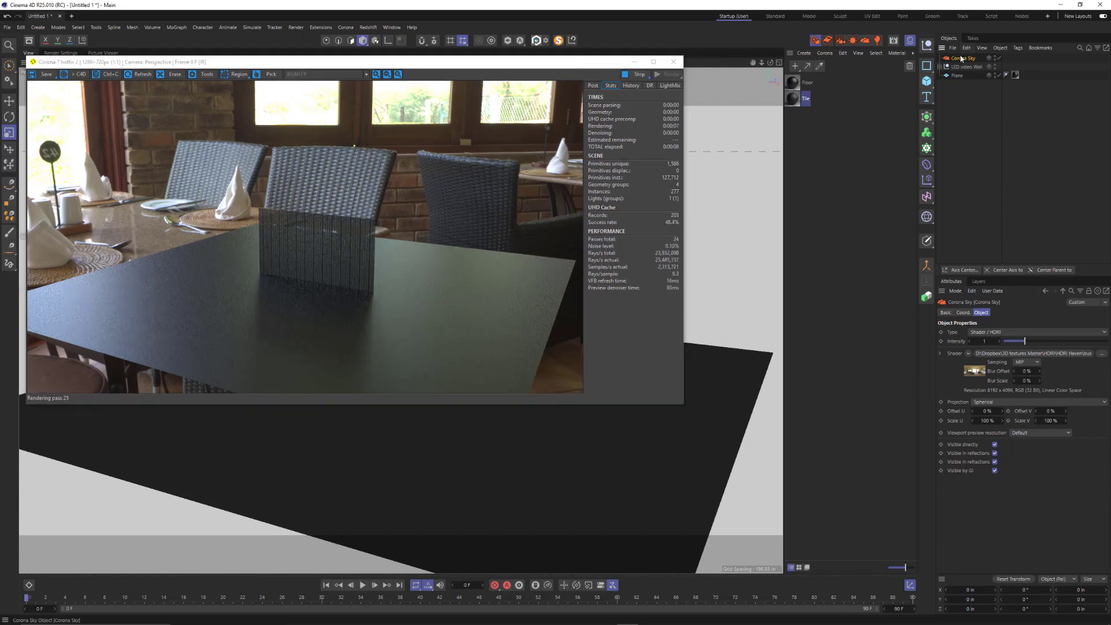
Step: Turn off the Corona Sky's direct visibility and move the render window aside to uncover the viewport
{"action": "left_click", "coordinate": [994, 444]}
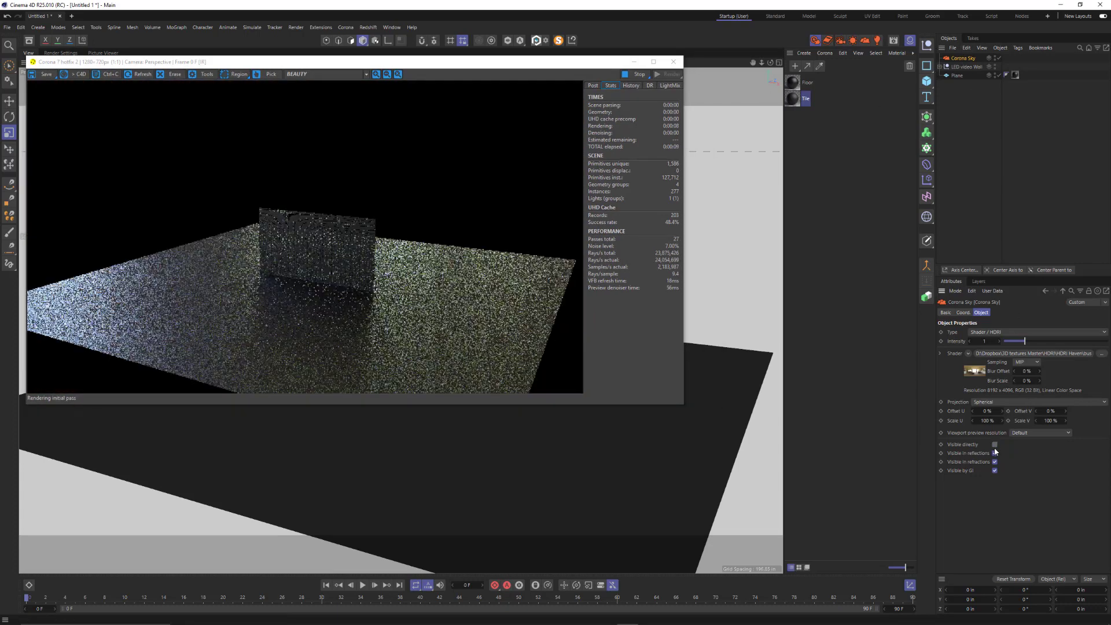
{"action": "left_click_drag", "start_coordinate": [606, 63], "coordinate": [918, 147]}
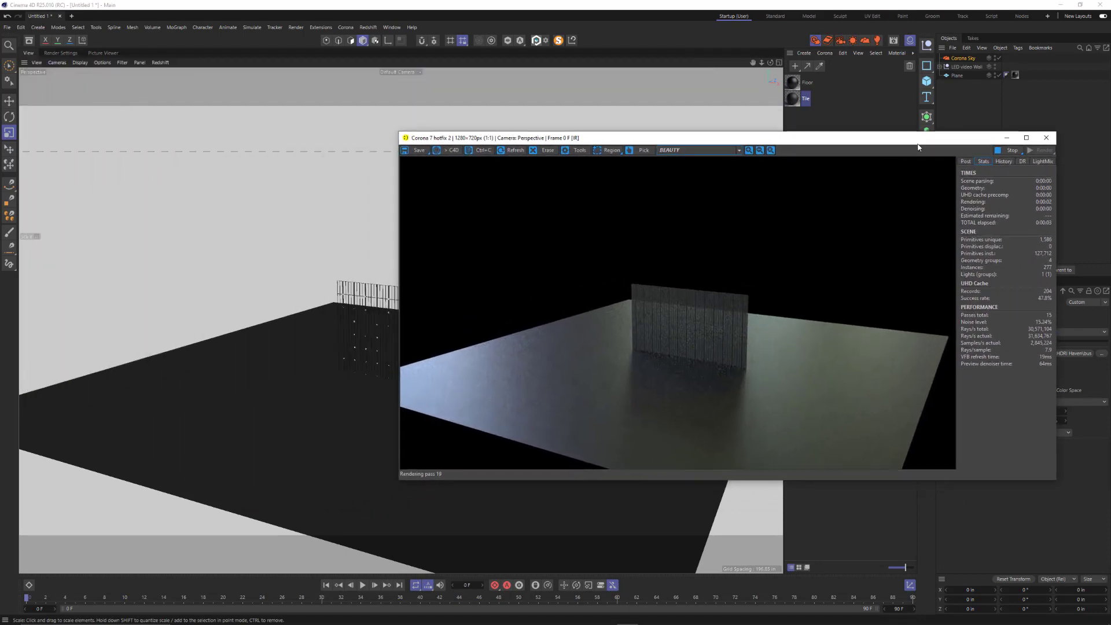
{"action": "left_click", "coordinate": [318, 309]}
Step: Examine the LED wall and floor in the interactive render from close up and from several angles
{"action": "right_click_drag", "start_coordinate": [310, 320], "coordinate": [346, 291], "text": "alt"}
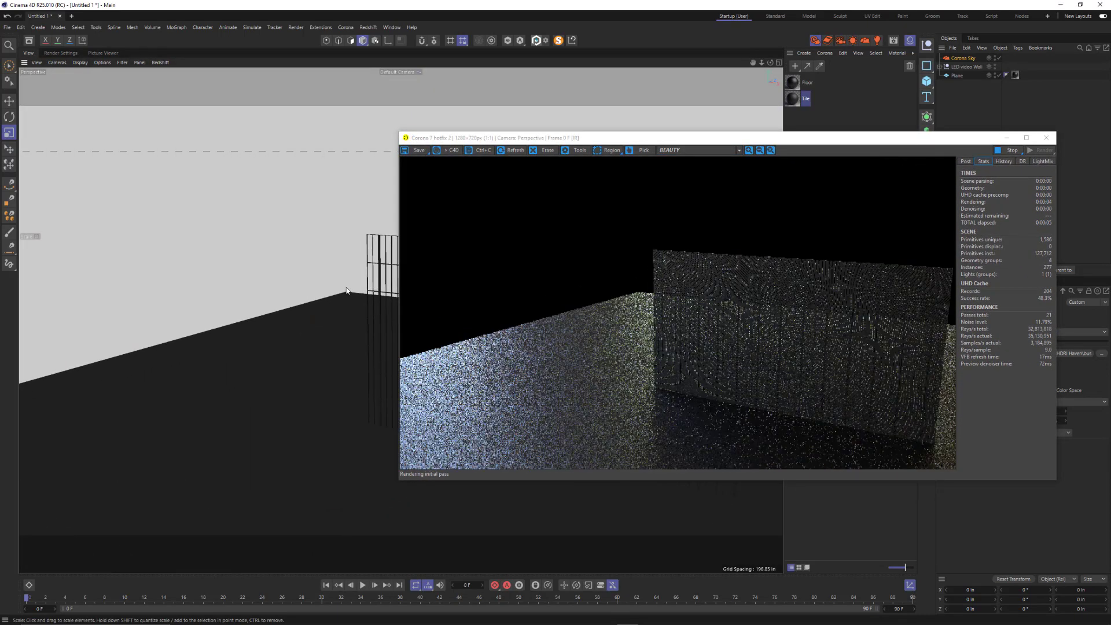
{"action": "left_click_drag", "start_coordinate": [347, 290], "coordinate": [231, 310], "text": "alt"}
{"action": "right_click_drag", "start_coordinate": [232, 310], "coordinate": [249, 358], "text": "alt"}
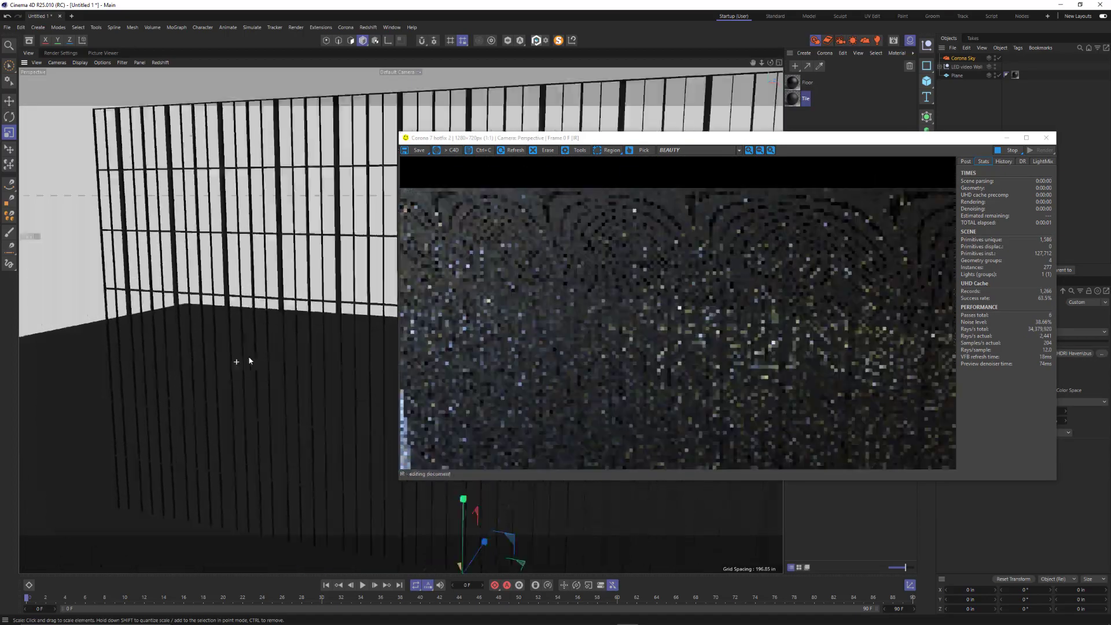
{"action": "left_click_drag", "start_coordinate": [248, 357], "coordinate": [266, 346], "text": "alt"}
{"action": "middle_click_drag", "start_coordinate": [278, 292], "coordinate": [209, 324], "text": "alt"}
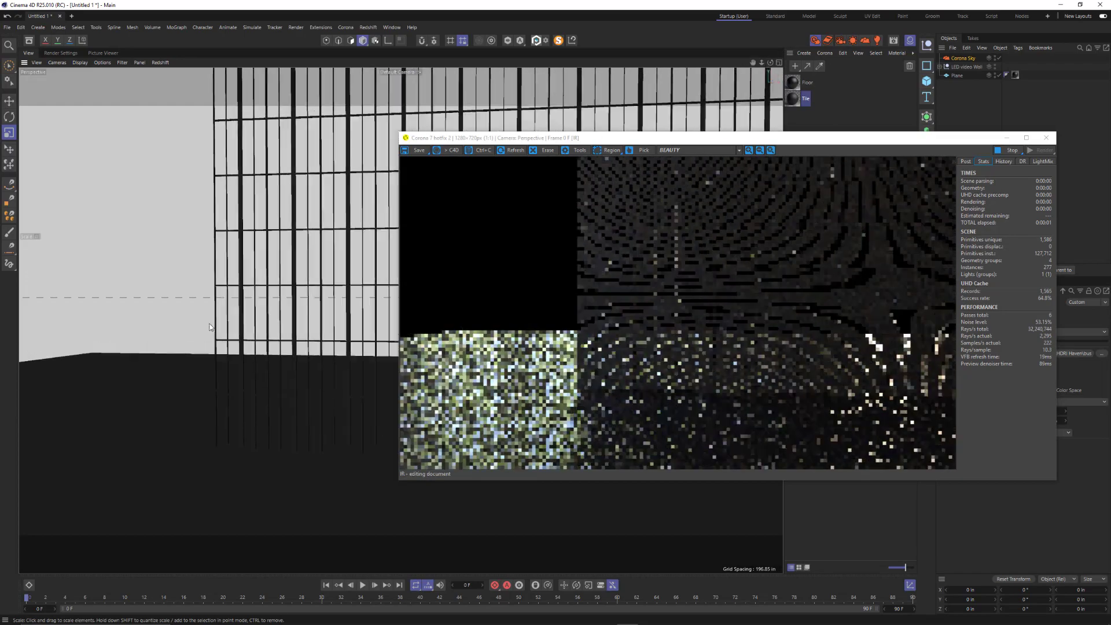
{"action": "right_click_drag", "start_coordinate": [209, 327], "coordinate": [168, 332], "text": "alt"}
{"action": "left_click_drag", "start_coordinate": [168, 332], "coordinate": [221, 331], "text": "alt"}
{"action": "middle_click_drag", "start_coordinate": [283, 290], "coordinate": [183, 316], "text": "alt"}
{"action": "left_click_drag", "start_coordinate": [271, 307], "coordinate": [234, 312], "text": "alt"}
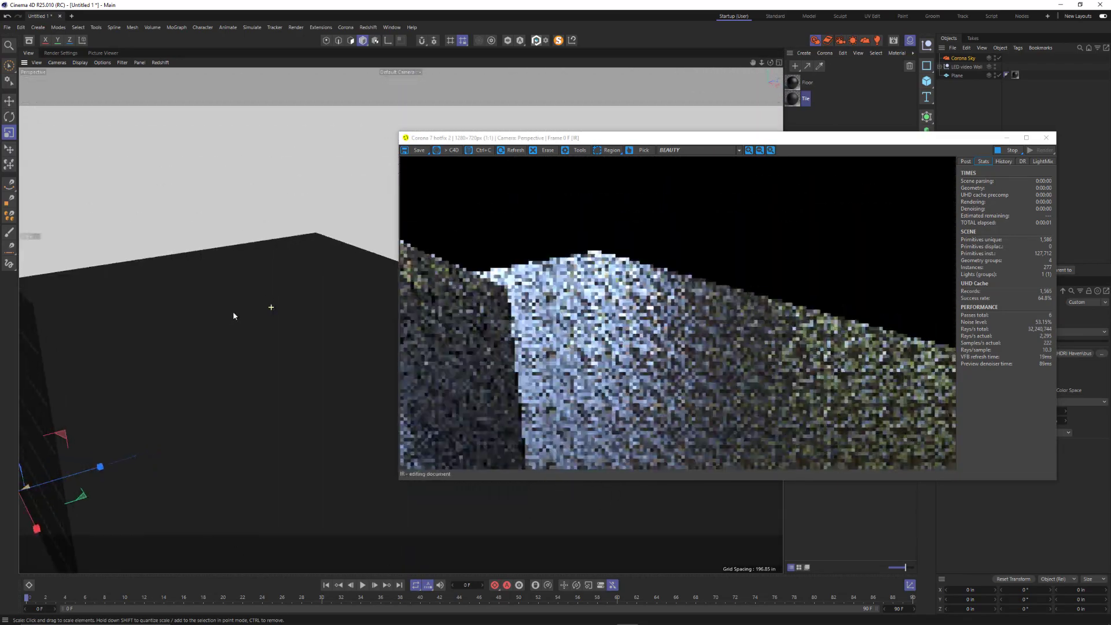
{"action": "scroll", "coordinate": [233, 315], "scroll_direction": "down", "scroll_amount": 10}
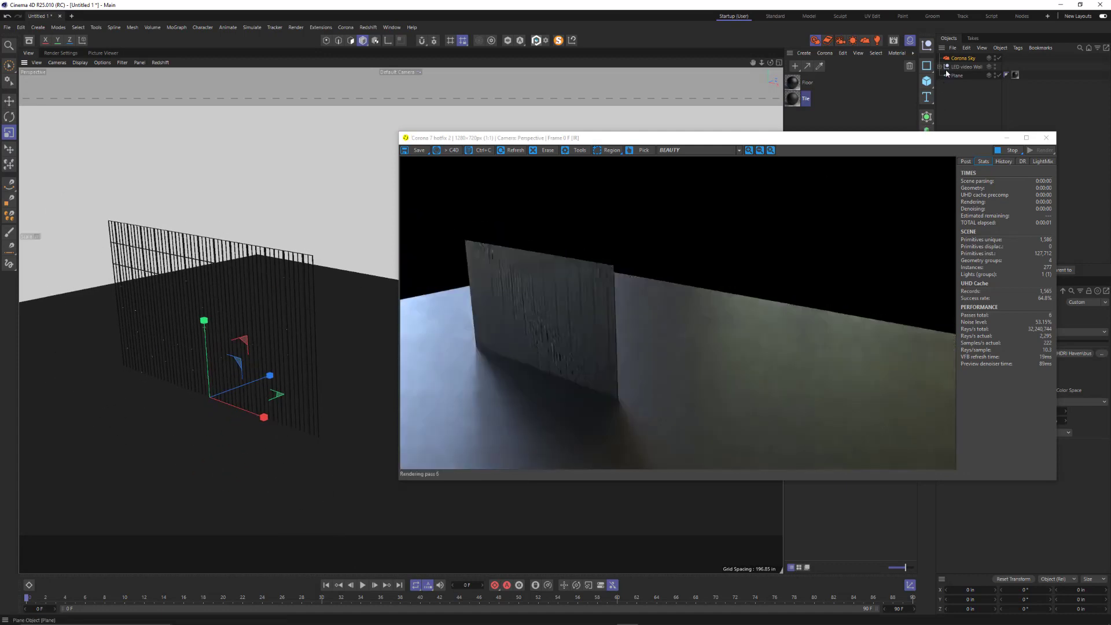
Step: Expand the LED video Wall hierarchy and set the Cloner's horizontal count to 18
{"action": "left_click", "coordinate": [941, 67]}
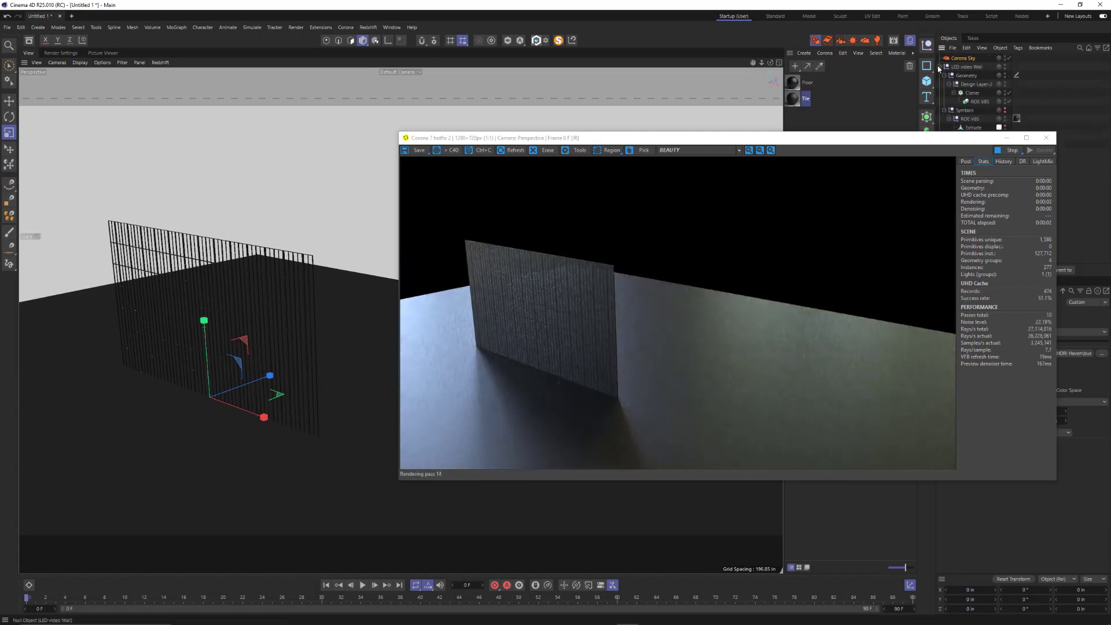
{"action": "left_click", "coordinate": [972, 92]}
{"action": "left_click_drag", "start_coordinate": [723, 138], "coordinate": [556, 73]}
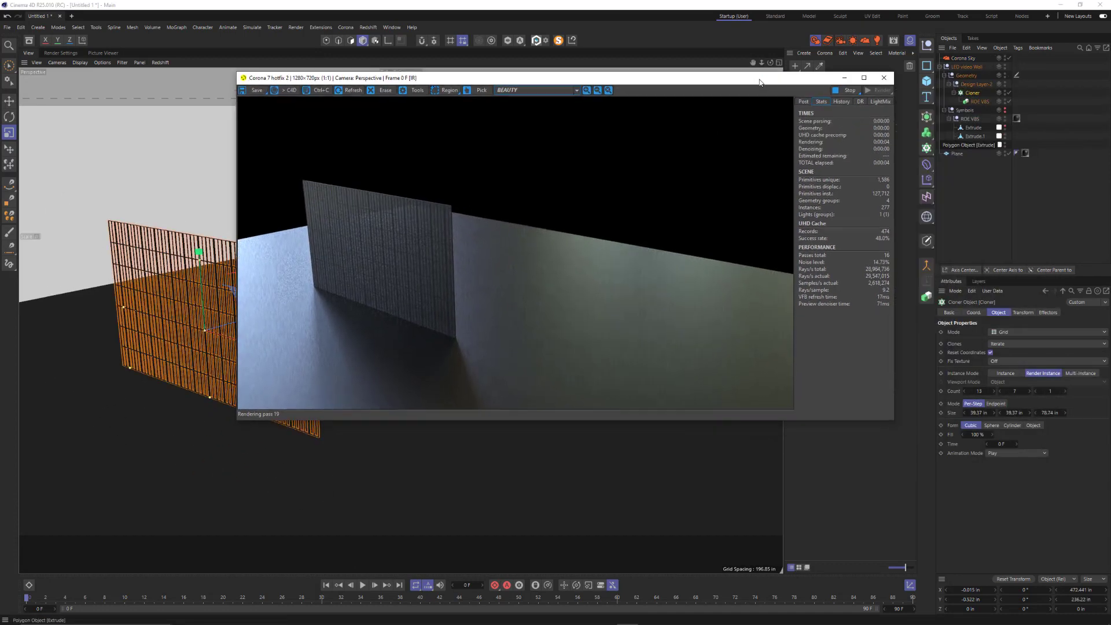
{"action": "left_click", "coordinate": [994, 391]}
{"action": "left_click", "coordinate": [994, 390]}
{"action": "left_click", "coordinate": [994, 391]}
{"action": "left_click", "coordinate": [994, 391]}
{"action": "left_click", "coordinate": [994, 390]}
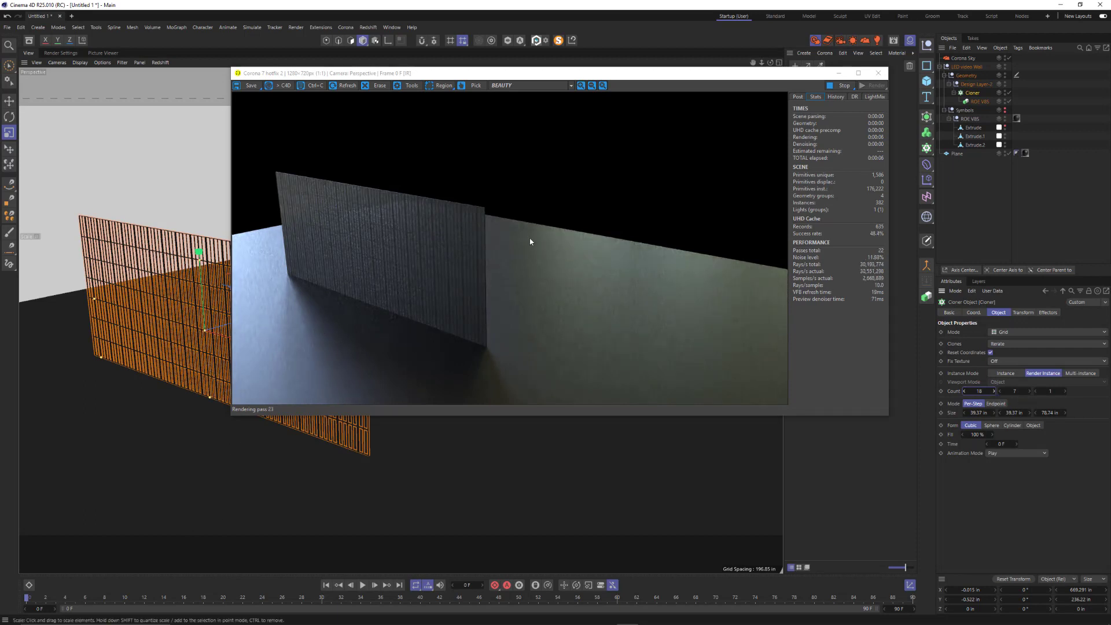
{"action": "left_click_drag", "start_coordinate": [818, 81], "coordinate": [866, 118]}
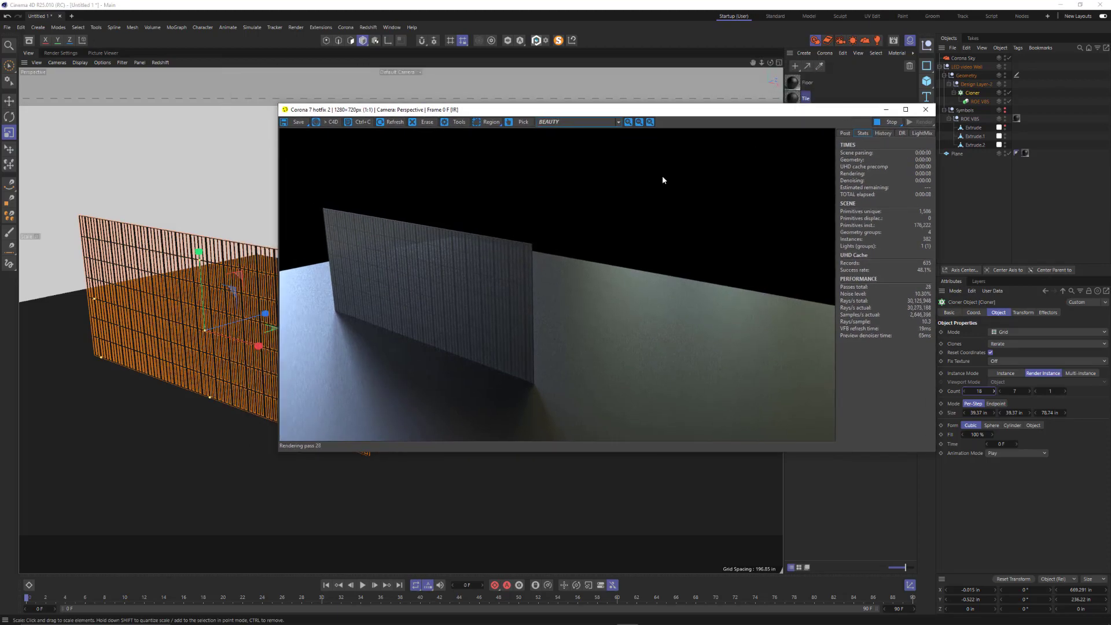
Step: Inspect the widened wall up close in the interactive render, then stop the render and close its window
{"action": "left_click", "coordinate": [182, 428]}
{"action": "middle_click_drag", "start_coordinate": [201, 438], "coordinate": [310, 468], "text": "alt"}
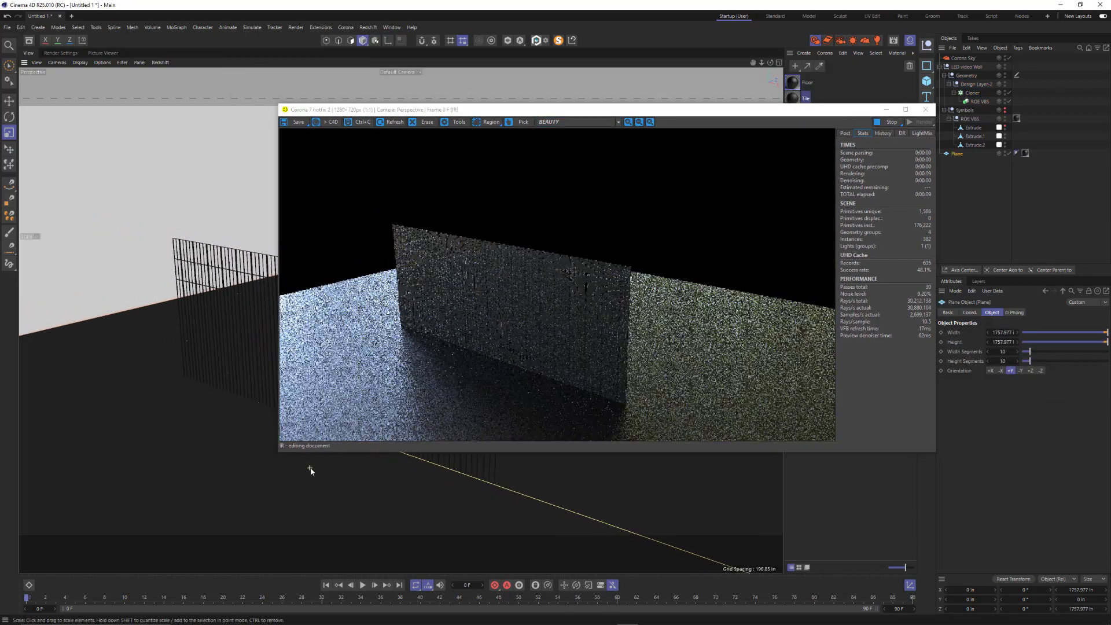
{"action": "left_click_drag", "start_coordinate": [309, 468], "coordinate": [191, 469], "text": "alt"}
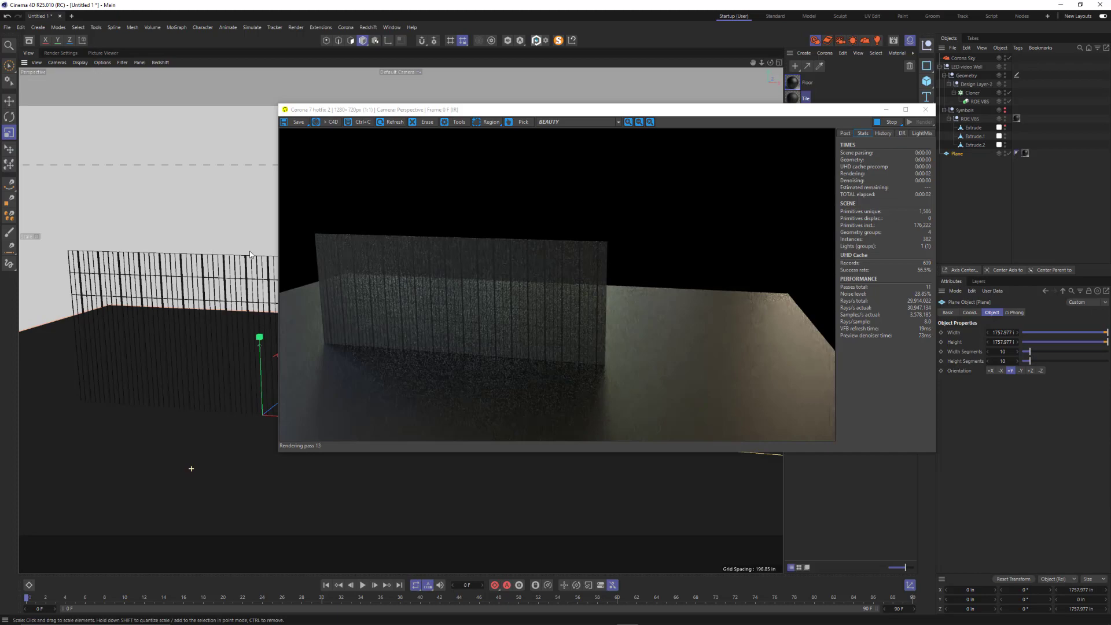
{"action": "right_click_drag", "start_coordinate": [242, 257], "coordinate": [460, 187], "text": "alt"}
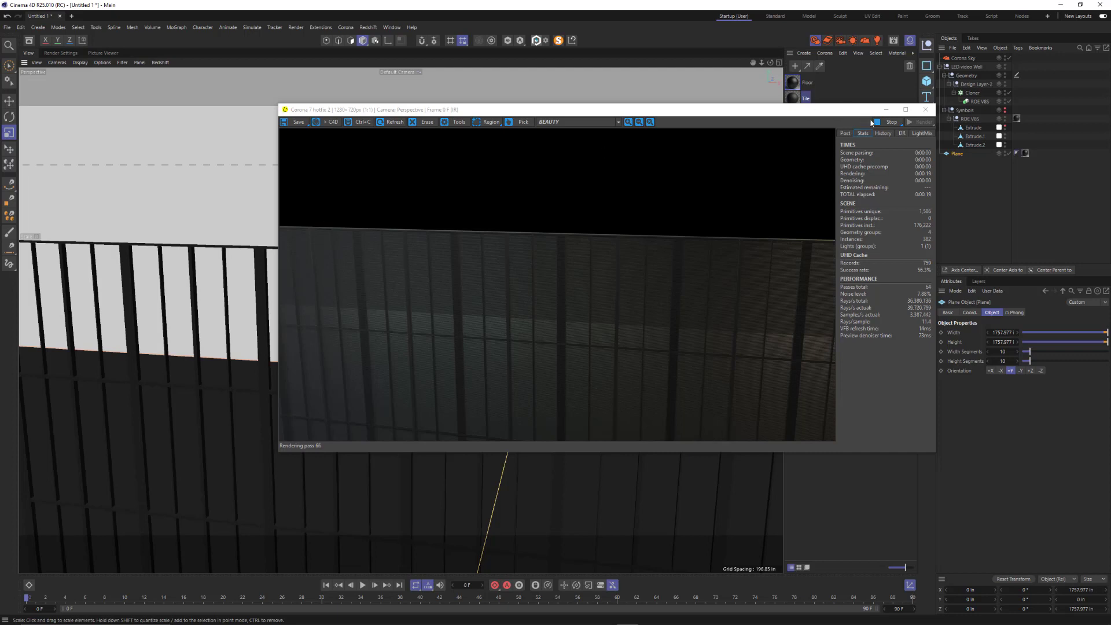
{"action": "left_click", "coordinate": [207, 197]}
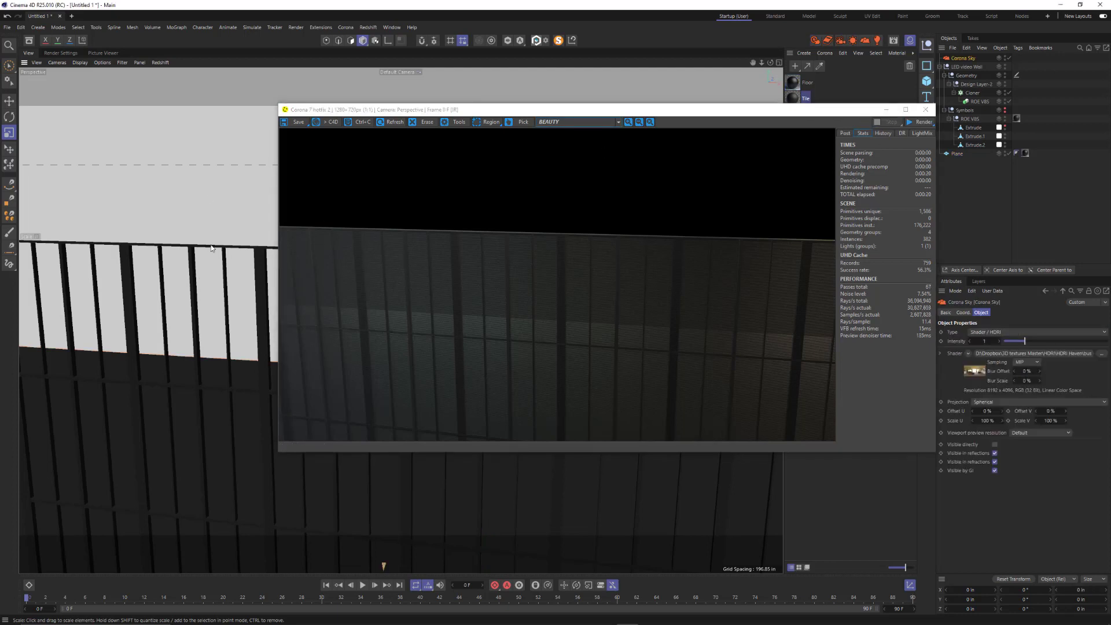
{"action": "mouse_move", "coordinate": [226, 228]}
{"action": "right_mouse_down", "text": "alt"}
{"action": "mouse_move", "coordinate": [214, 231]}
{"action": "mouse_move", "coordinate": [225, 228]}
{"action": "right_mouse_up", "text": "alt"}
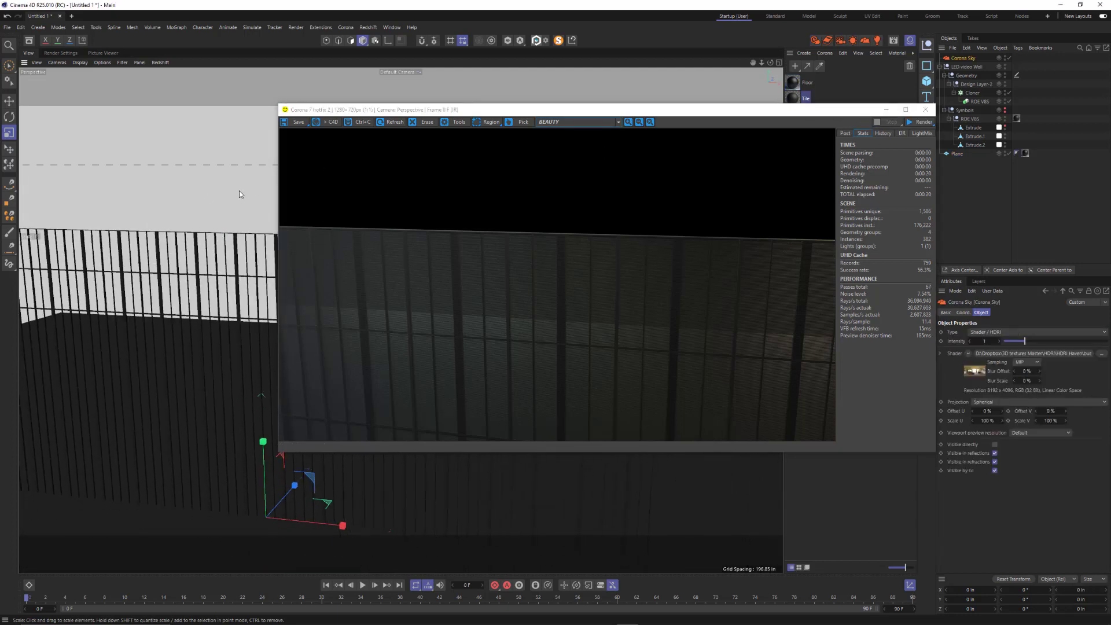
{"action": "scroll", "coordinate": [238, 194], "scroll_direction": "down", "scroll_amount": 3}
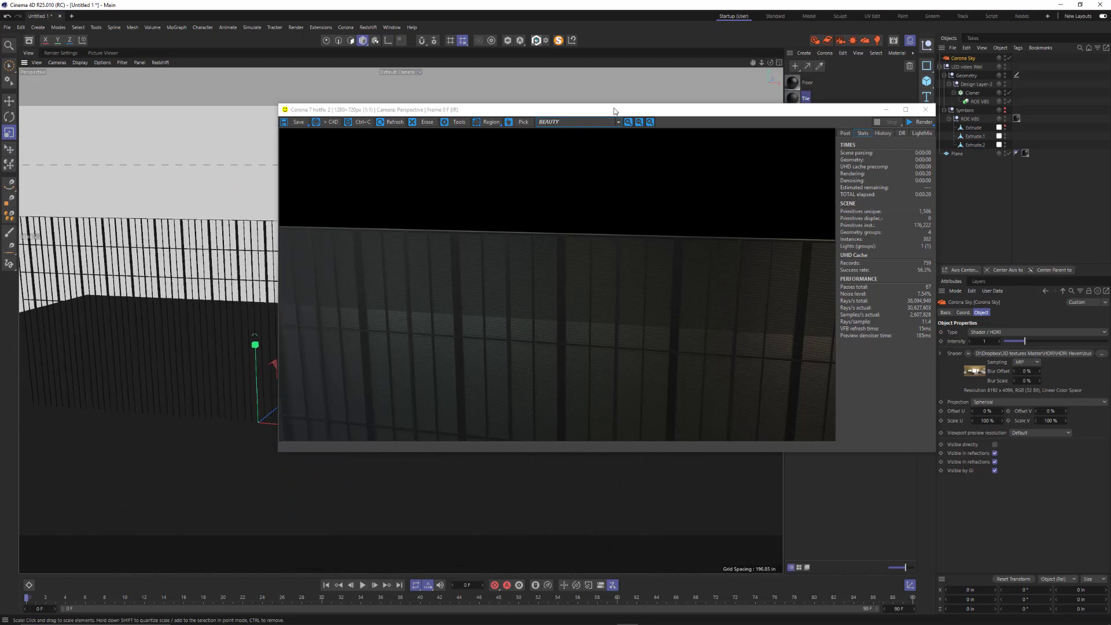
{"action": "left_click_drag", "start_coordinate": [615, 111], "coordinate": [462, 98]}
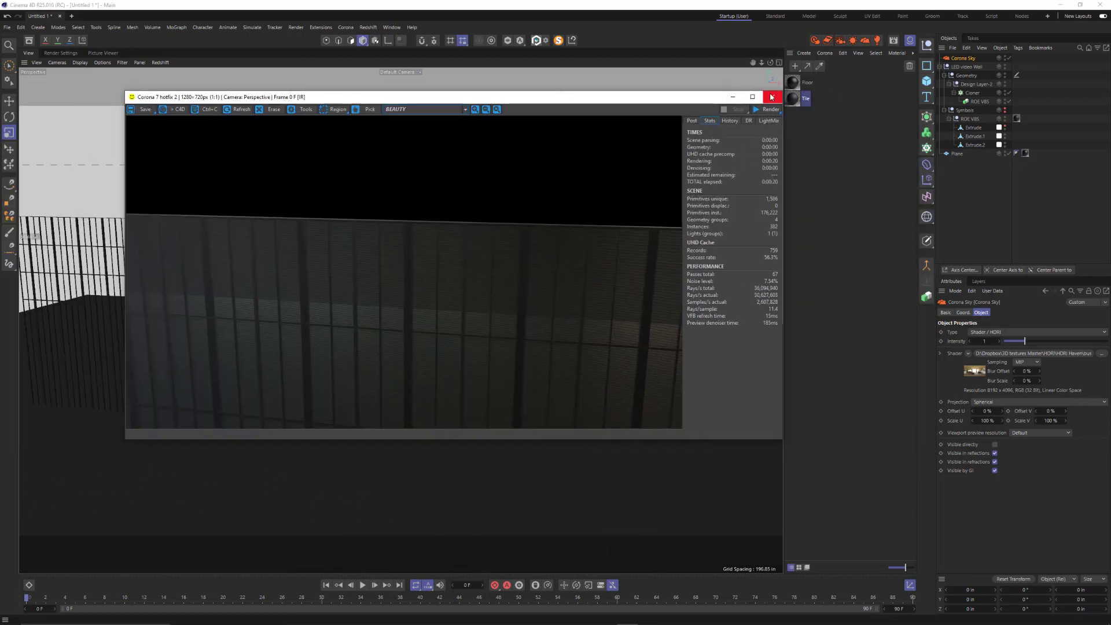
{"action": "left_click", "coordinate": [772, 97]}
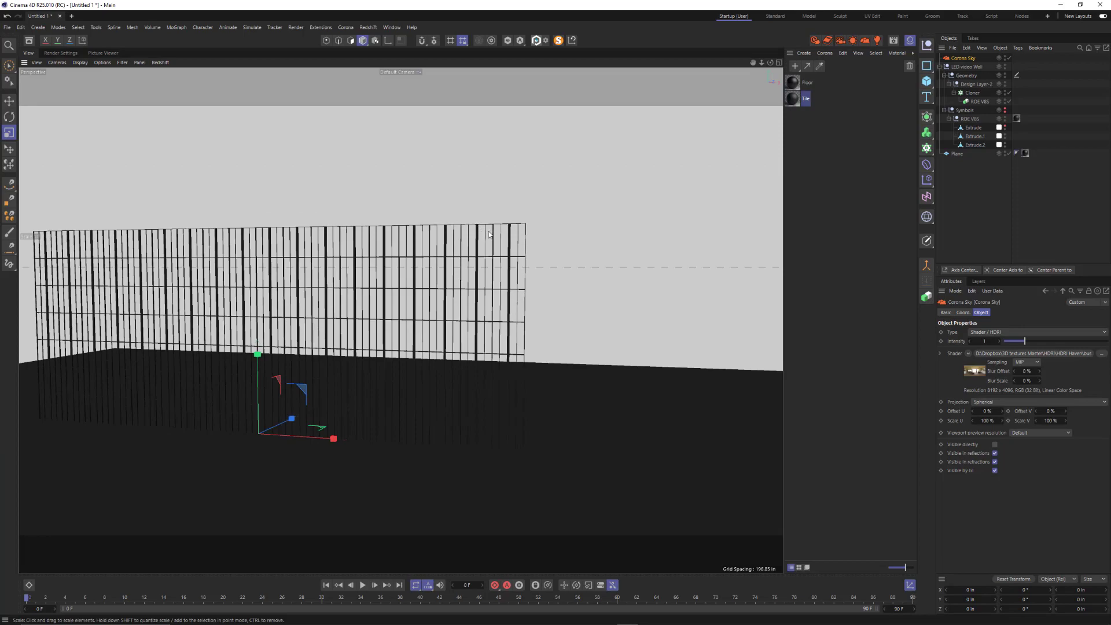
Step: Show the first Extrude part of ROE V8S in the viewport and collapse the LED video Wall hierarchy
{"action": "scroll", "coordinate": [489, 234], "scroll_direction": "up", "scroll_amount": 2}
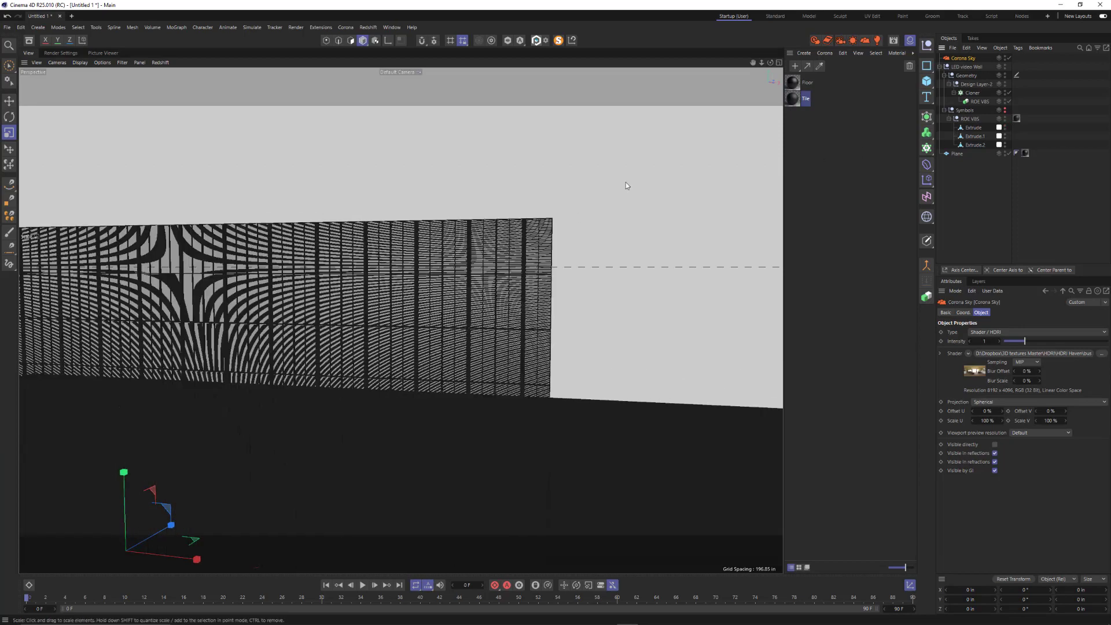
{"action": "scroll", "coordinate": [625, 183], "scroll_direction": "up", "scroll_amount": 5}
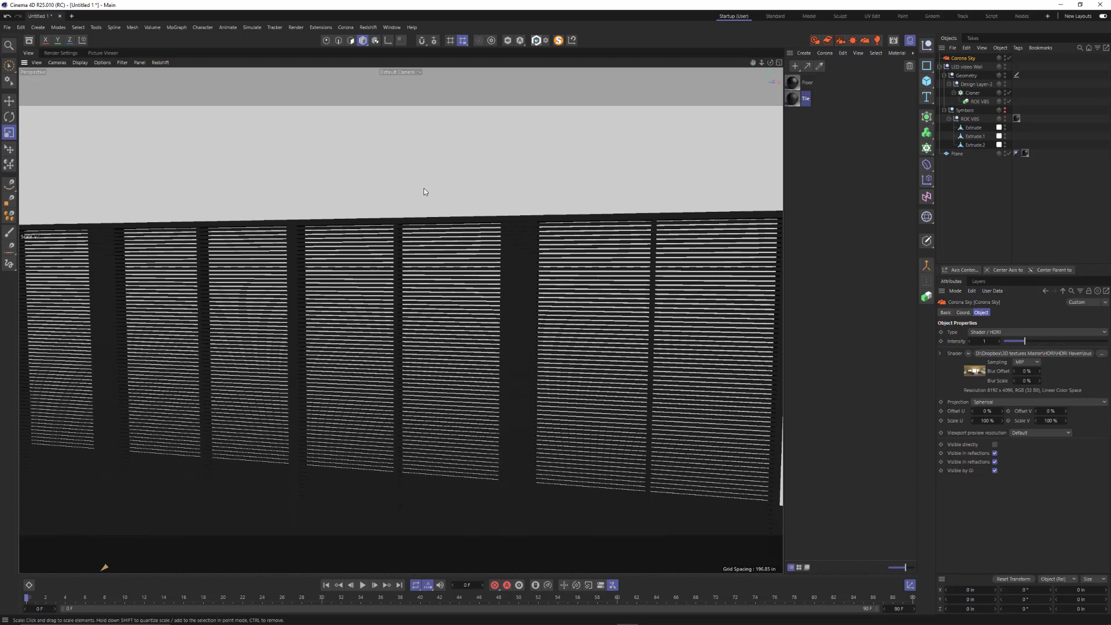
{"action": "left_click_drag", "start_coordinate": [423, 189], "coordinate": [477, 237], "text": "alt"}
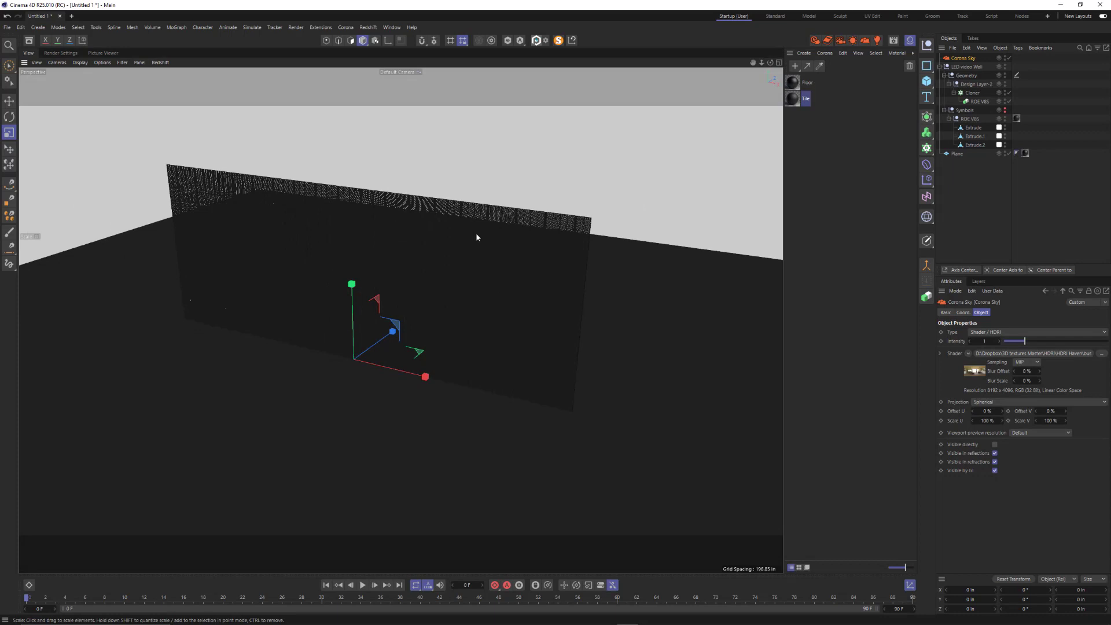
{"action": "left_click", "coordinate": [971, 179]}
{"action": "left_click", "coordinate": [941, 66]}
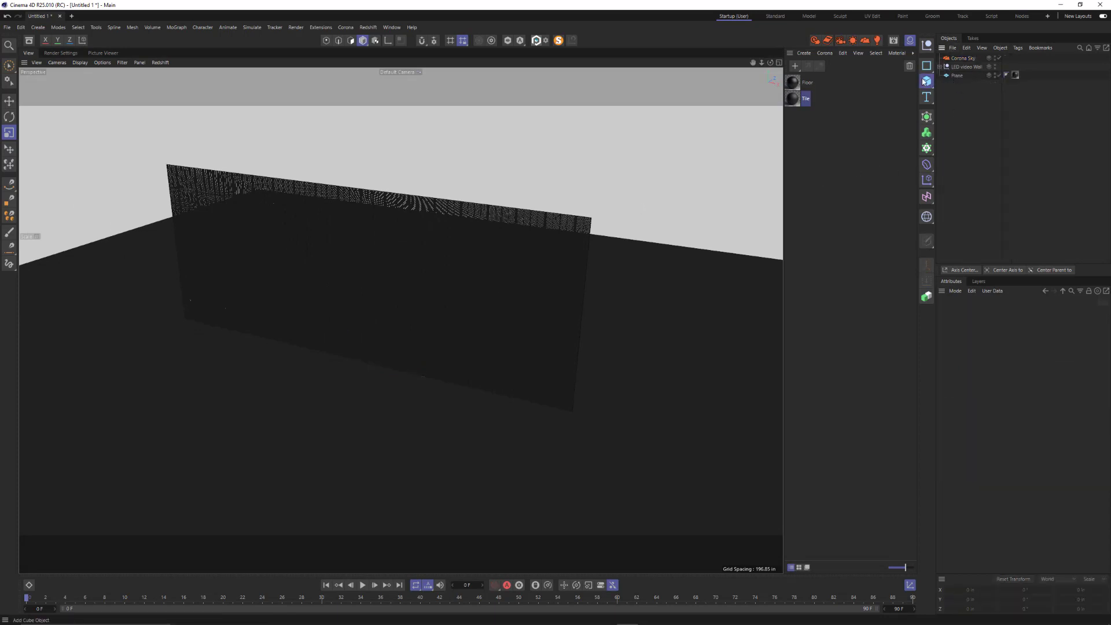
Step: Add a plane with -Z orientation and raise it to a Y position of about 135.7 in at the wall
{"action": "left_click_drag", "start_coordinate": [924, 82], "coordinate": [959, 112]}
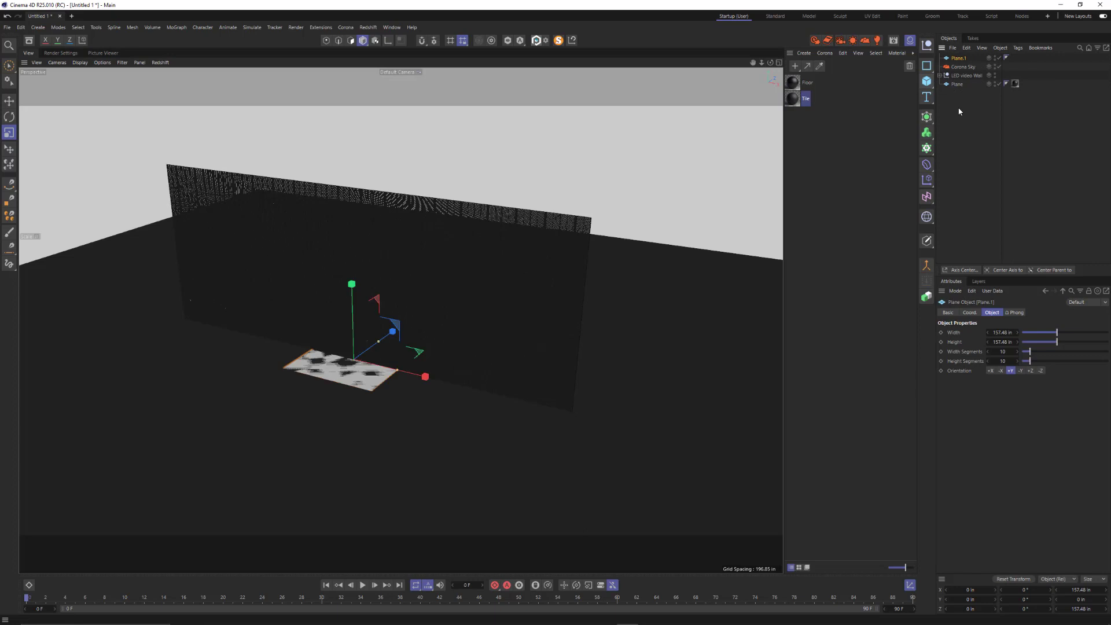
{"action": "left_click", "coordinate": [1041, 370]}
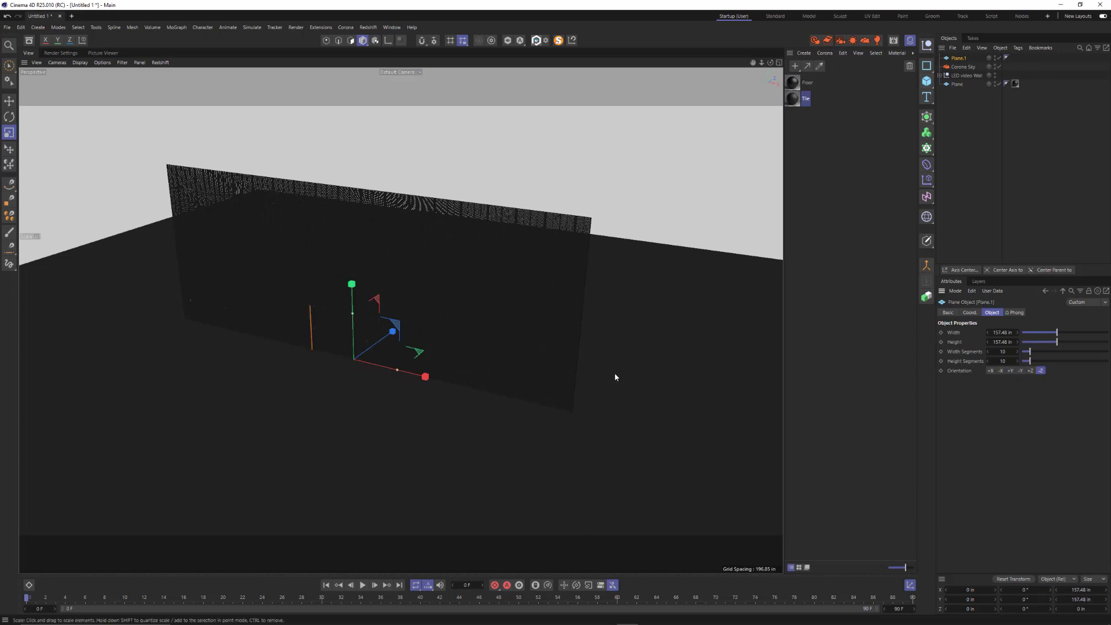
{"action": "key", "text": "e"}
{"action": "left_click_drag", "start_coordinate": [351, 284], "coordinate": [351, 200]}
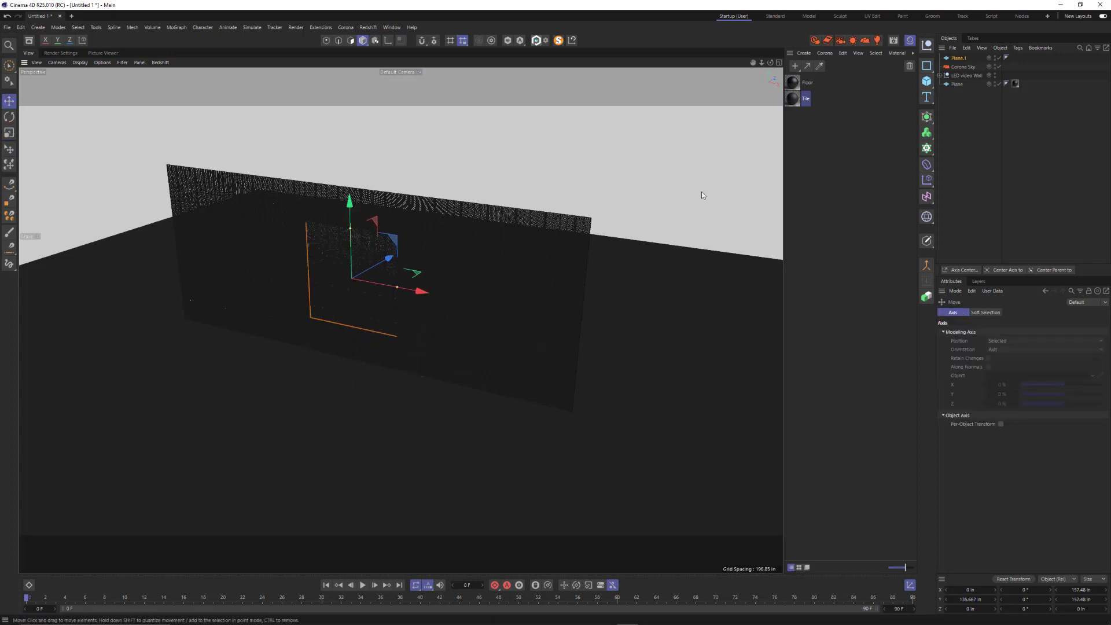
Step: Show the wall in the front view and hide the first Extrude part of ROE V8S in the viewport
{"action": "left_click", "coordinate": [779, 63]}
{"action": "middle_click", "coordinate": [753, 278]}
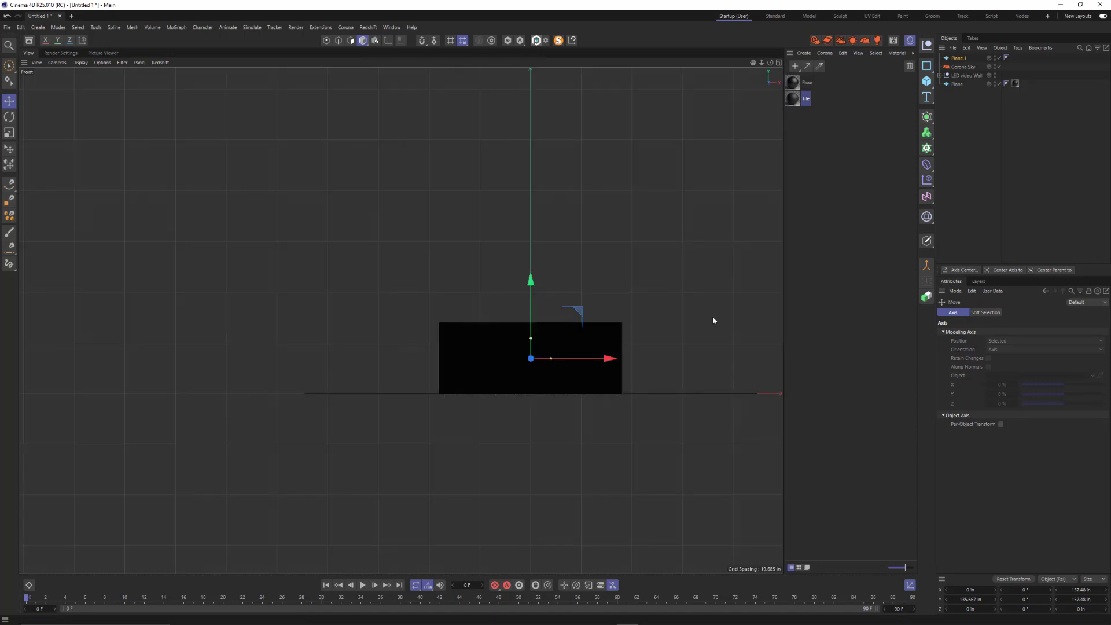
{"action": "scroll", "coordinate": [534, 350], "scroll_direction": "up", "scroll_amount": 5}
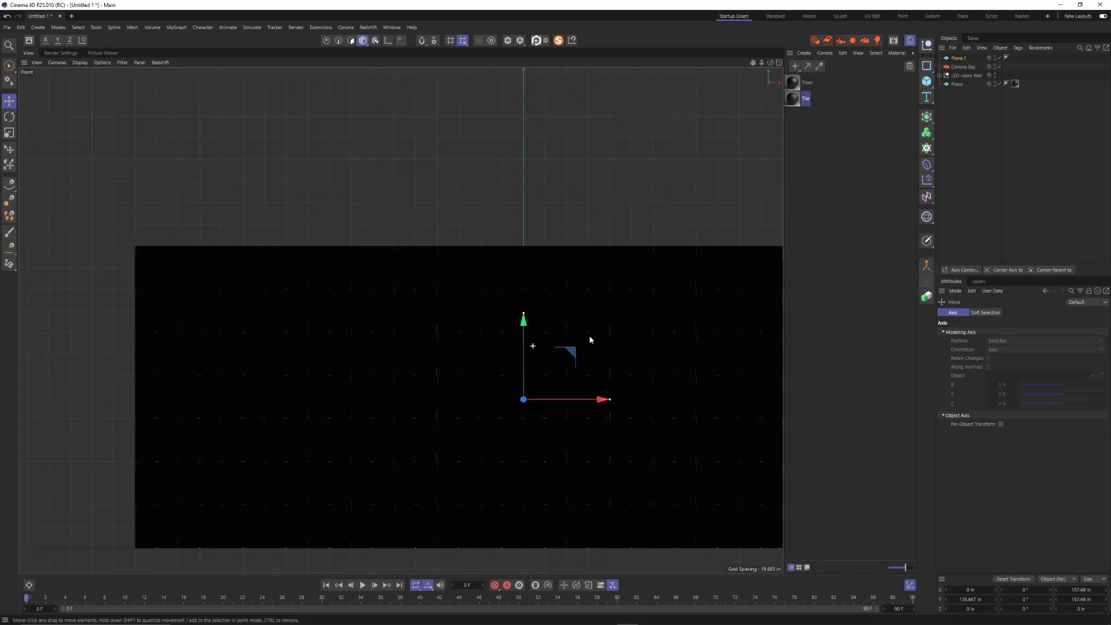
{"action": "left_click", "coordinate": [941, 76]}
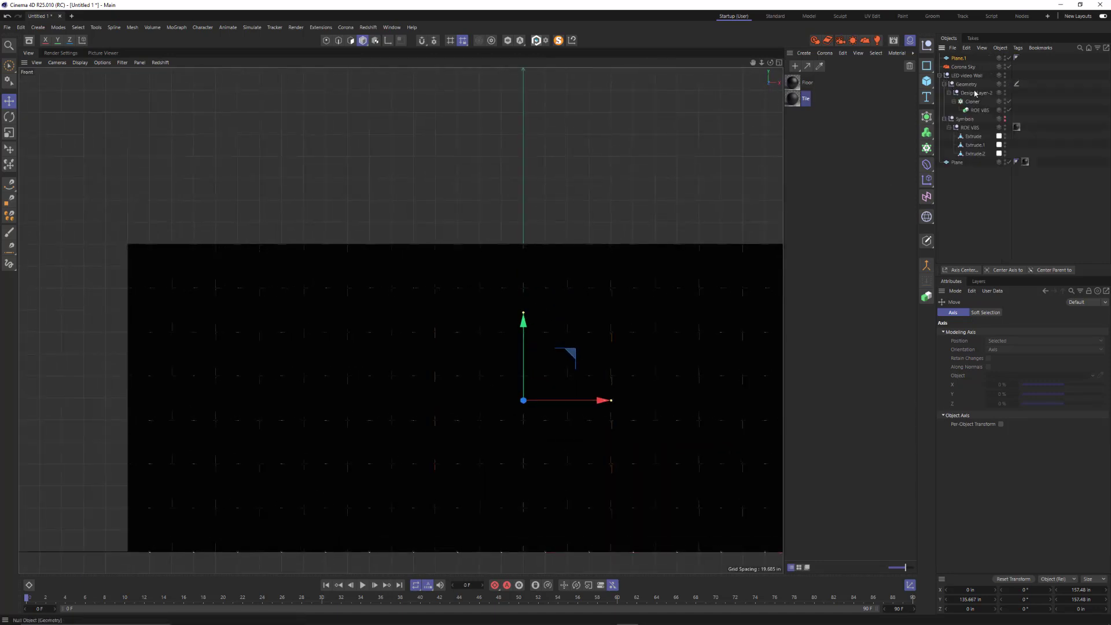
{"action": "left_click", "coordinate": [1005, 137]}
{"action": "middle_click_drag", "start_coordinate": [578, 224], "coordinate": [458, 146], "text": "alt"}
Step: Resize the upright plane to about 609 by 267 in and raise it to about 138.8 in over the wall
{"action": "left_click_drag", "start_coordinate": [401, 236], "coordinate": [410, 172]}
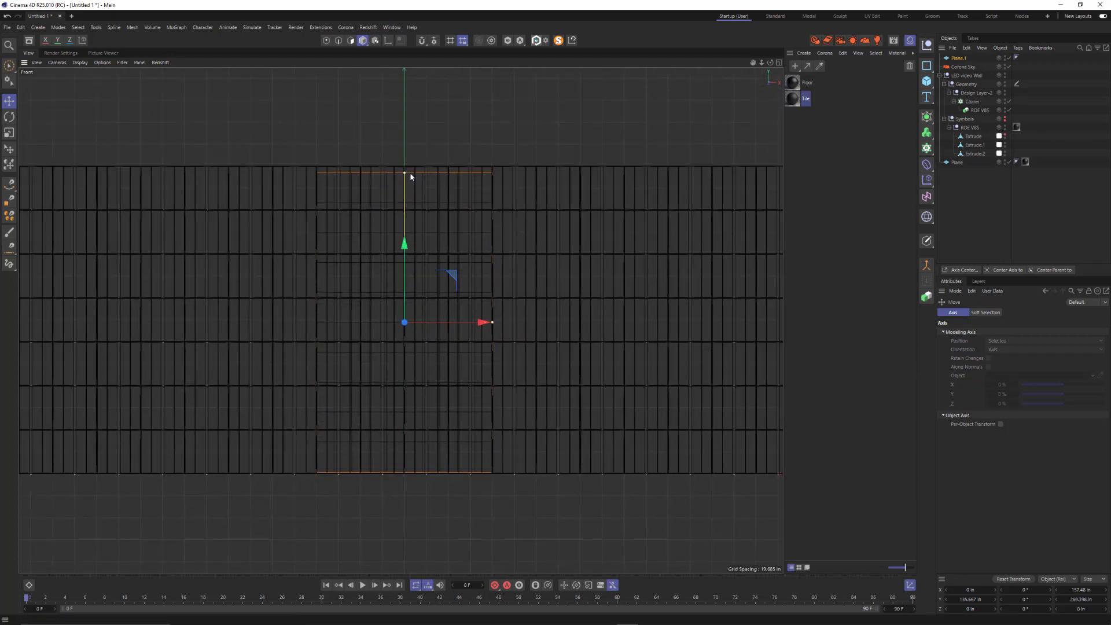
{"action": "left_click_drag", "start_coordinate": [405, 244], "coordinate": [405, 238]}
{"action": "scroll", "coordinate": [419, 252], "scroll_direction": "down", "scroll_amount": 3}
{"action": "scroll", "coordinate": [420, 253], "scroll_direction": "down", "scroll_amount": 1}
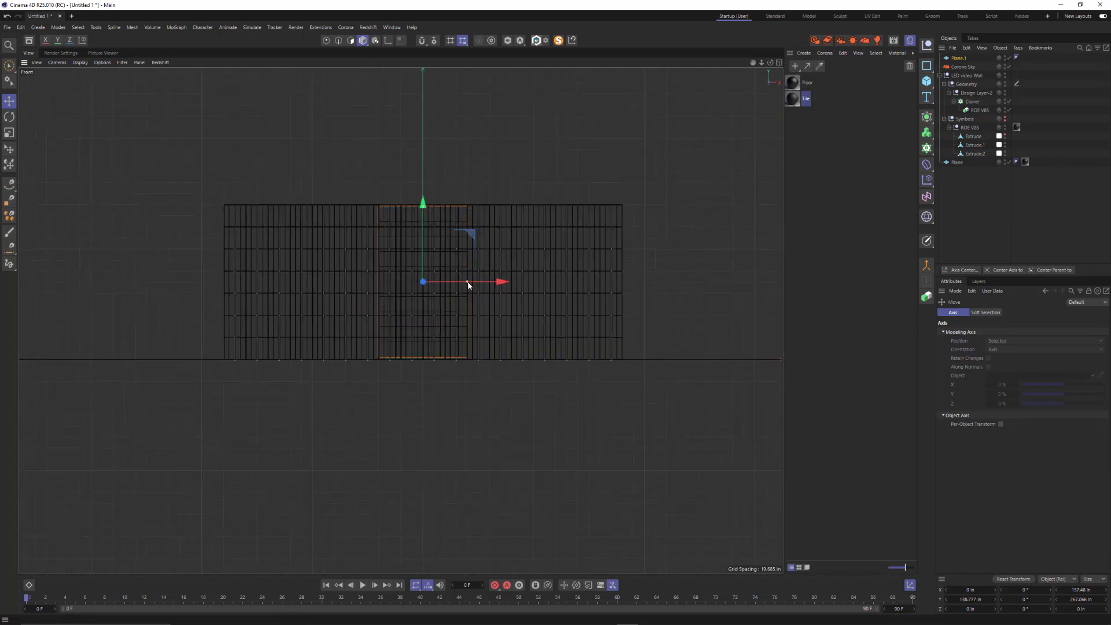
{"action": "left_click_drag", "start_coordinate": [468, 285], "coordinate": [594, 283]}
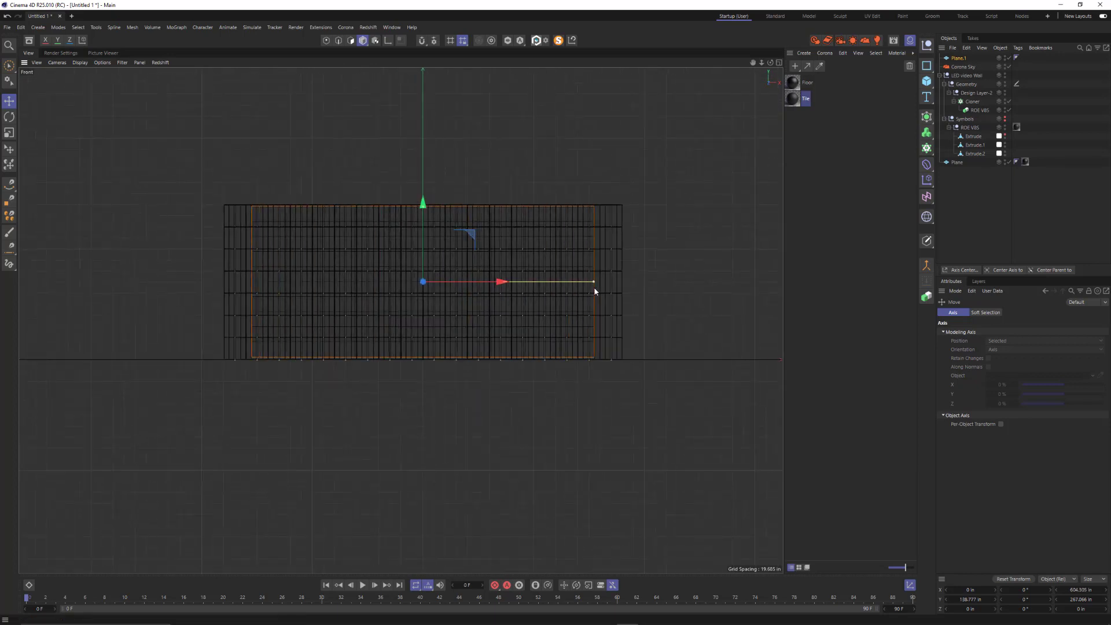
{"action": "left_click", "coordinate": [956, 59]}
{"action": "key", "text": "c"}
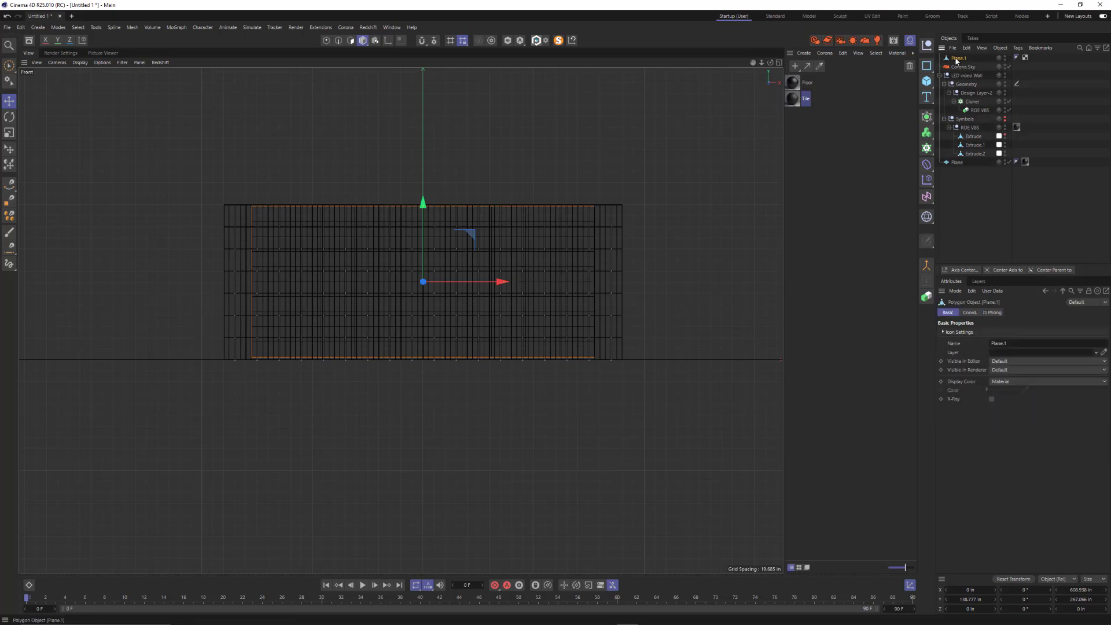
{"action": "left_click", "coordinate": [326, 40]}
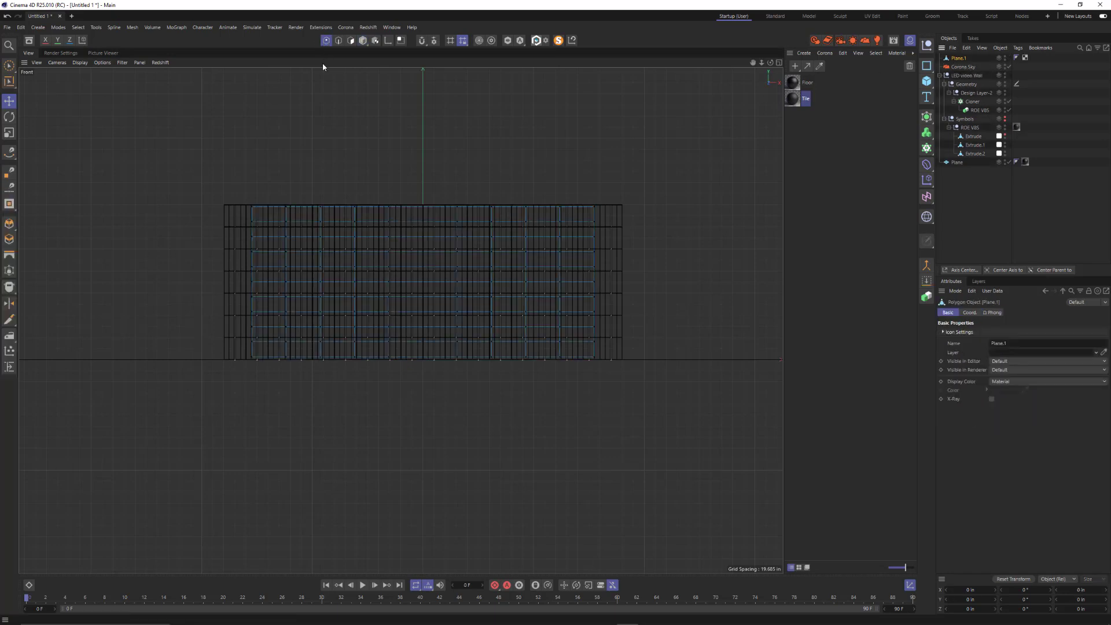
{"action": "key", "text": "0"}
{"action": "left_click_drag", "start_coordinate": [571, 172], "coordinate": [639, 413]}
{"action": "key", "text": "ctrl+z"}
{"action": "key", "text": "ctrl+z"}
{"action": "key", "text": "ctrl+z"}
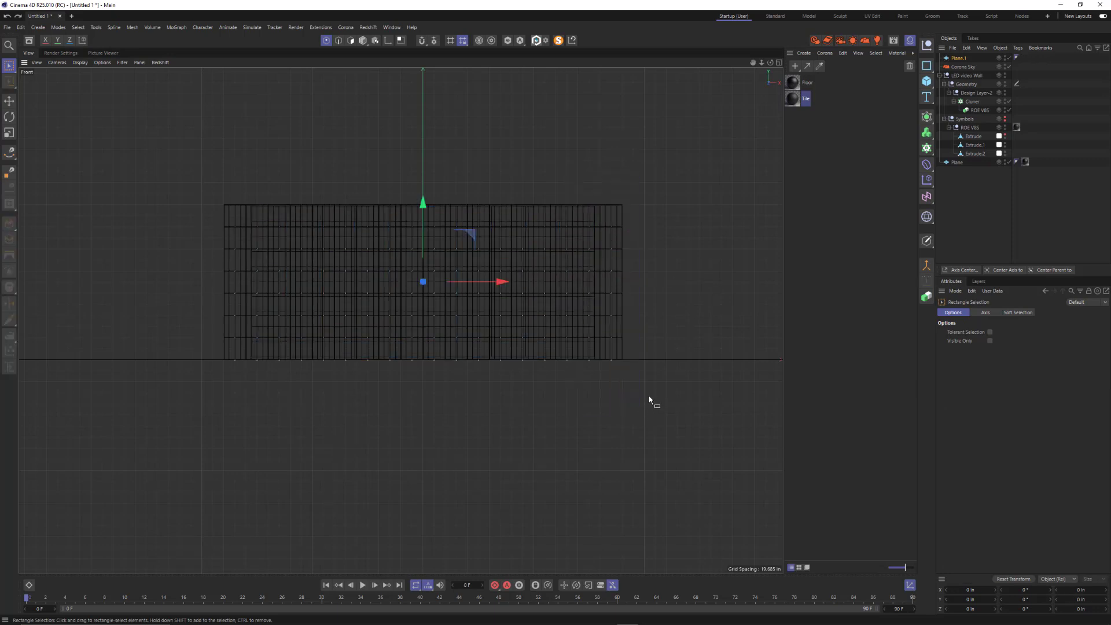
Step: Reduce the upright plane to 1 width segment and 1 height segment, and convert it to an editable polygon object
{"action": "left_click", "coordinate": [955, 59]}
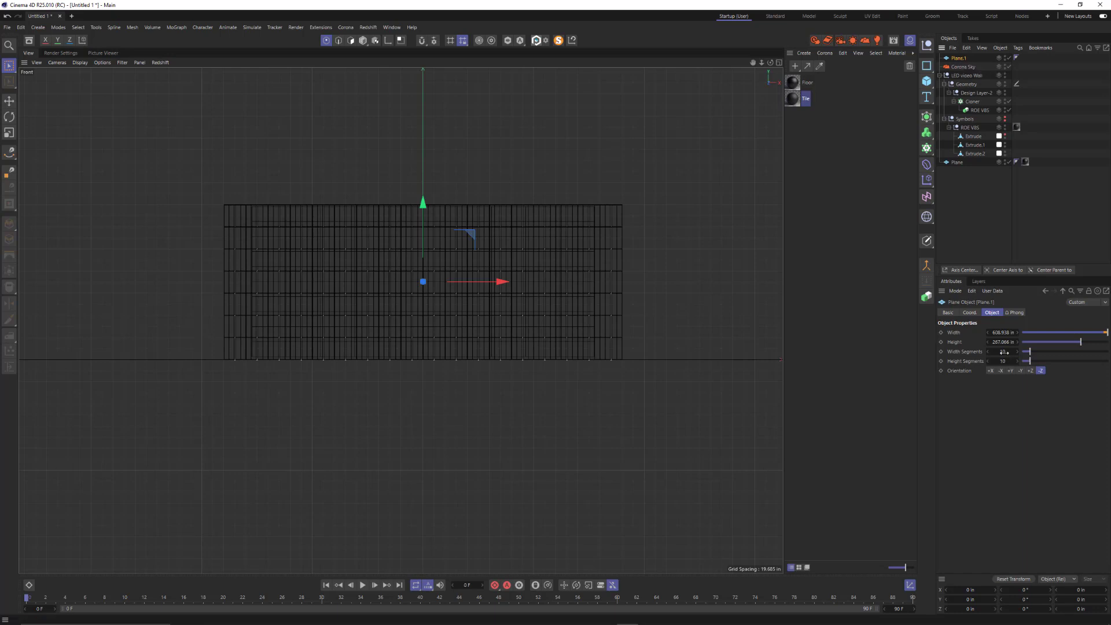
{"action": "type", "text": "1"}
{"action": "key", "text": "Tab"}
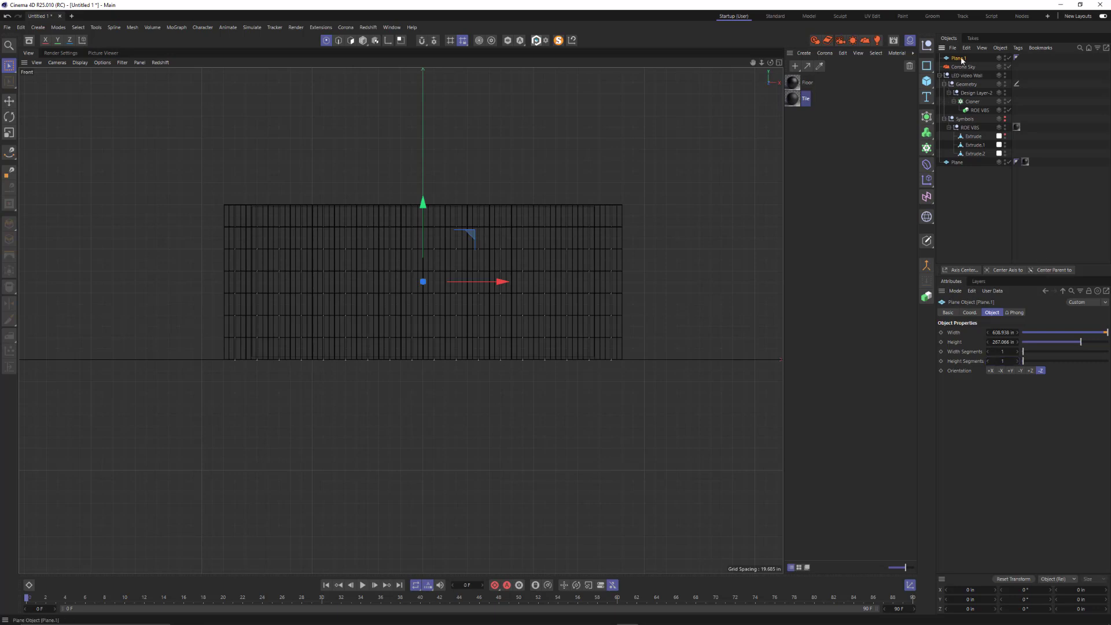
{"action": "key", "text": "c"}
Step: Move the upright plane's right-hand points outward in X to line up with the right end of the LED wall
{"action": "left_click_drag", "start_coordinate": [632, 184], "coordinate": [548, 443]}
{"action": "right_click_drag", "start_coordinate": [637, 261], "coordinate": [704, 258], "text": "alt"}
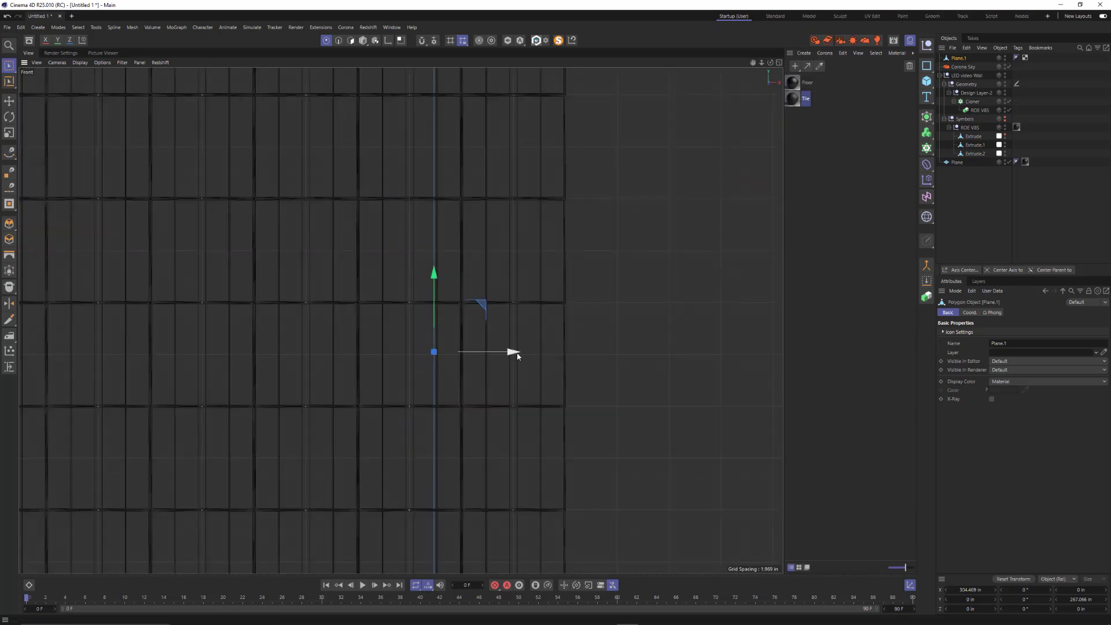
{"action": "left_click_drag", "start_coordinate": [517, 355], "coordinate": [649, 357]}
{"action": "right_click_drag", "start_coordinate": [777, 298], "coordinate": [703, 337], "text": "alt"}
Step: Move the plane's left-hand points outward to an X position of about -354.3 in at the wall's left end
{"action": "left_click_drag", "start_coordinate": [631, 235], "coordinate": [586, 359]}
{"action": "right_click_drag", "start_coordinate": [622, 322], "coordinate": [702, 308], "text": "alt"}
{"action": "right_click_drag", "start_coordinate": [431, 143], "coordinate": [479, 156], "text": "alt"}
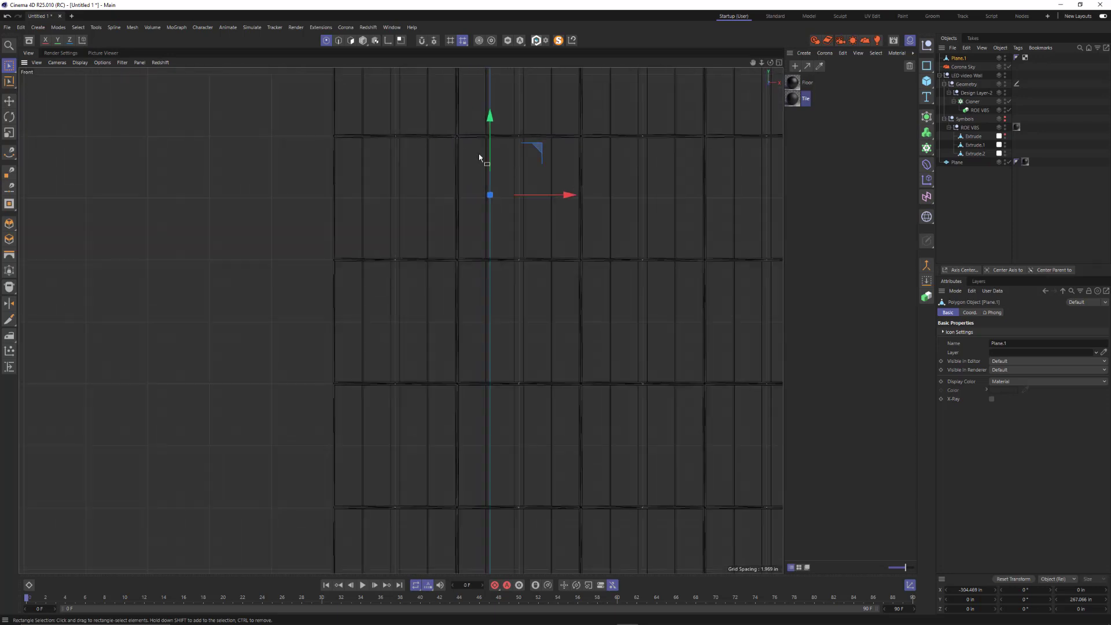
{"action": "left_click_drag", "start_coordinate": [565, 196], "coordinate": [414, 195]}
{"action": "right_click_drag", "start_coordinate": [485, 241], "coordinate": [418, 298], "text": "alt"}
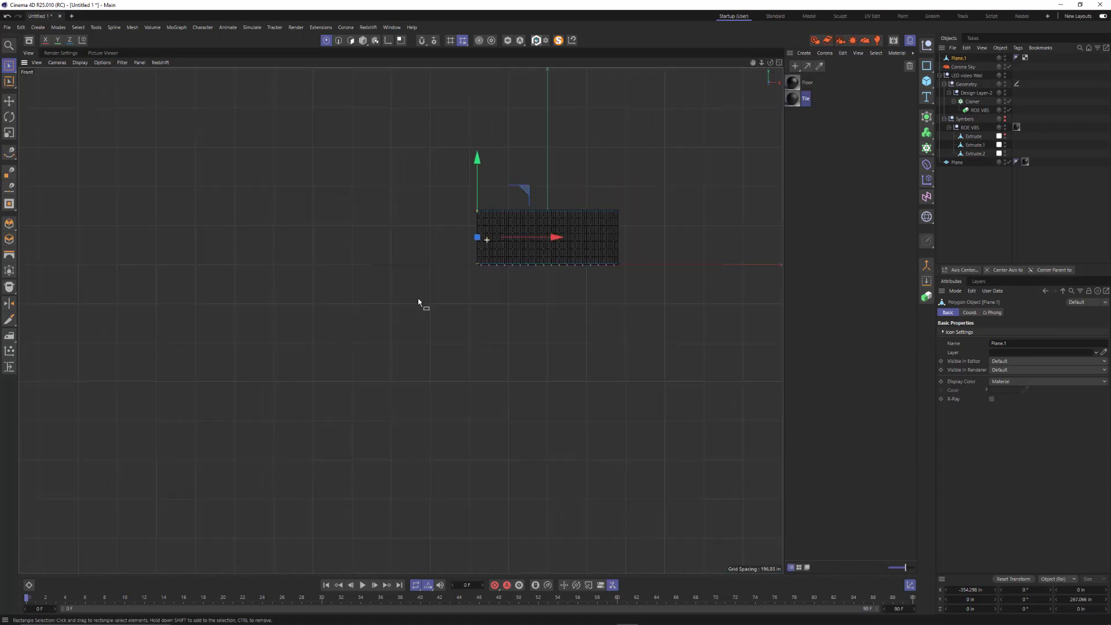
Step: Raise the plane's top points to a Y position of about 136.7 in at the wall's upper edge
{"action": "middle_click_drag", "start_coordinate": [427, 299], "coordinate": [400, 320], "text": "alt"}
{"action": "middle_click_drag", "start_coordinate": [507, 280], "coordinate": [486, 290], "text": "alt"}
{"action": "left_click_drag", "start_coordinate": [379, 205], "coordinate": [663, 257]}
{"action": "right_click_drag", "start_coordinate": [486, 245], "coordinate": [714, 165], "text": "alt"}
{"action": "left_click_drag", "start_coordinate": [693, 141], "coordinate": [693, 134]}
{"action": "right_click_drag", "start_coordinate": [635, 312], "coordinate": [634, 360], "text": "alt"}
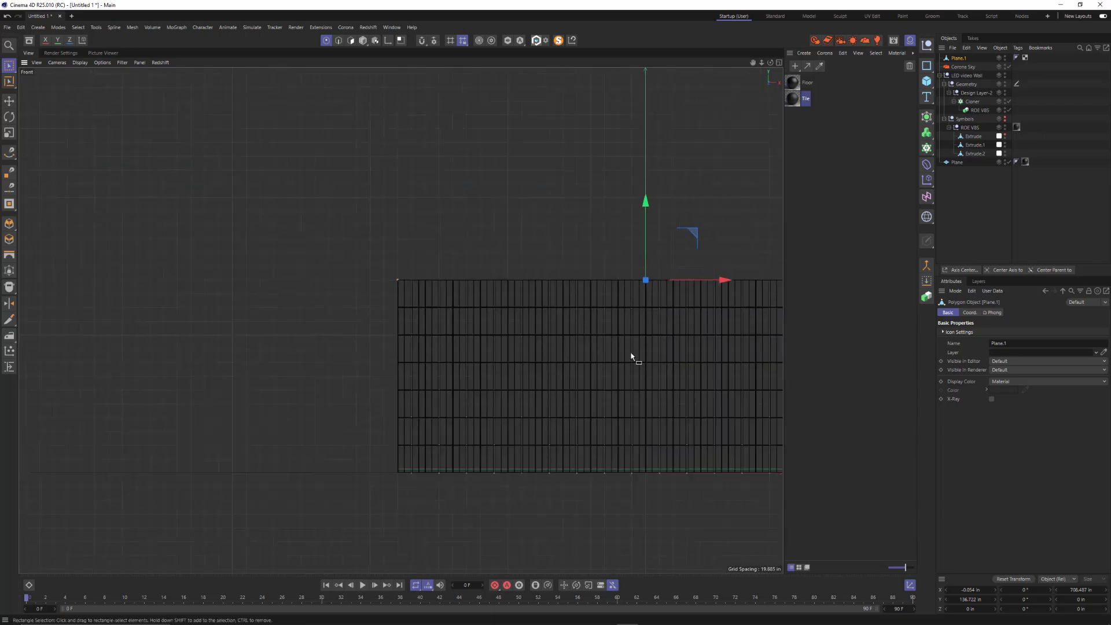
Step: Lower the plane's bottom points to a Y position of about -138.8 in at the wall's lower edge
{"action": "middle_click_drag", "start_coordinate": [635, 359], "coordinate": [559, 316], "text": "alt"}
{"action": "left_click", "coordinate": [559, 316]}
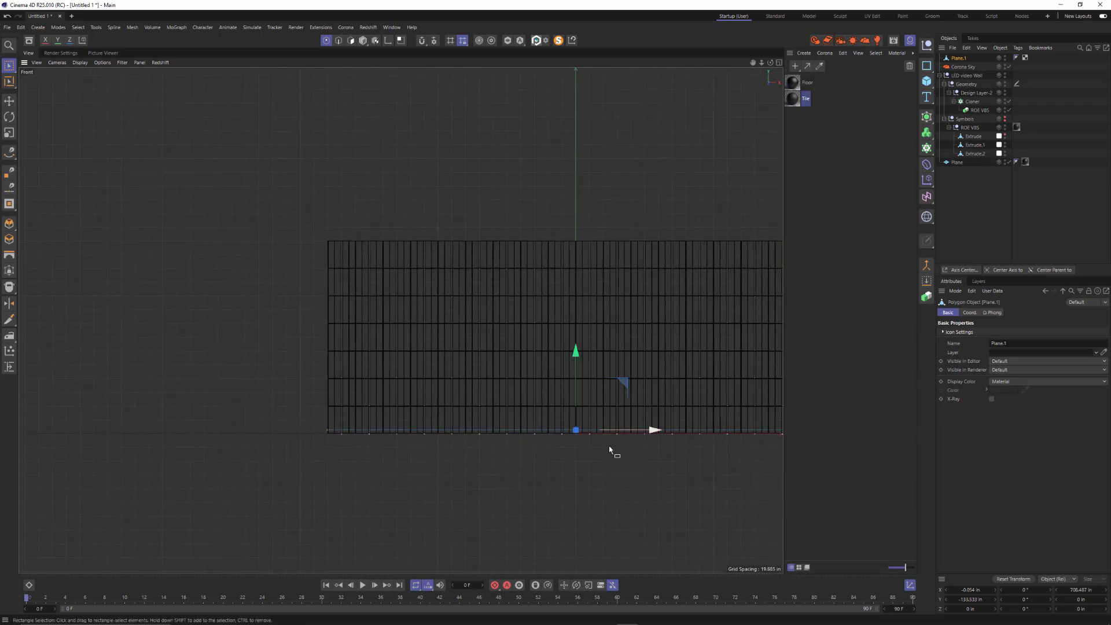
{"action": "right_click_drag", "start_coordinate": [607, 475], "coordinate": [651, 449], "text": "alt"}
{"action": "right_click_drag", "start_coordinate": [480, 256], "coordinate": [523, 243], "text": "alt"}
{"action": "left_click_drag", "start_coordinate": [494, 308], "coordinate": [496, 357]}
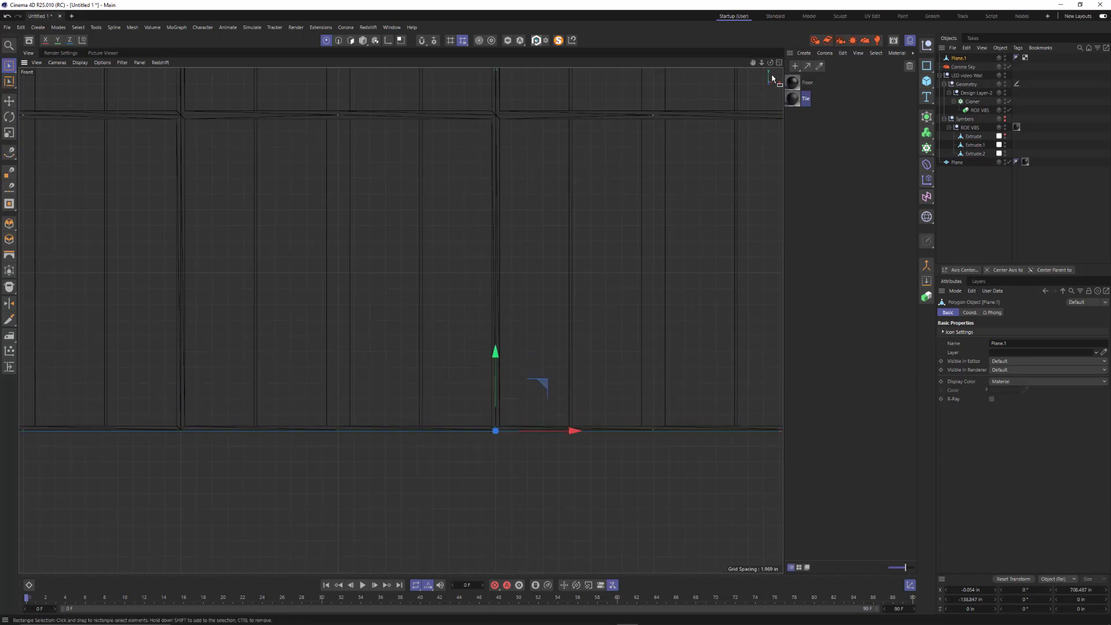
Step: In the top view, return to model mode and move the whole plane to about -0.9 in in Z at the panels' front face
{"action": "left_click", "coordinate": [779, 62]}
{"action": "left_click", "coordinate": [779, 62]}
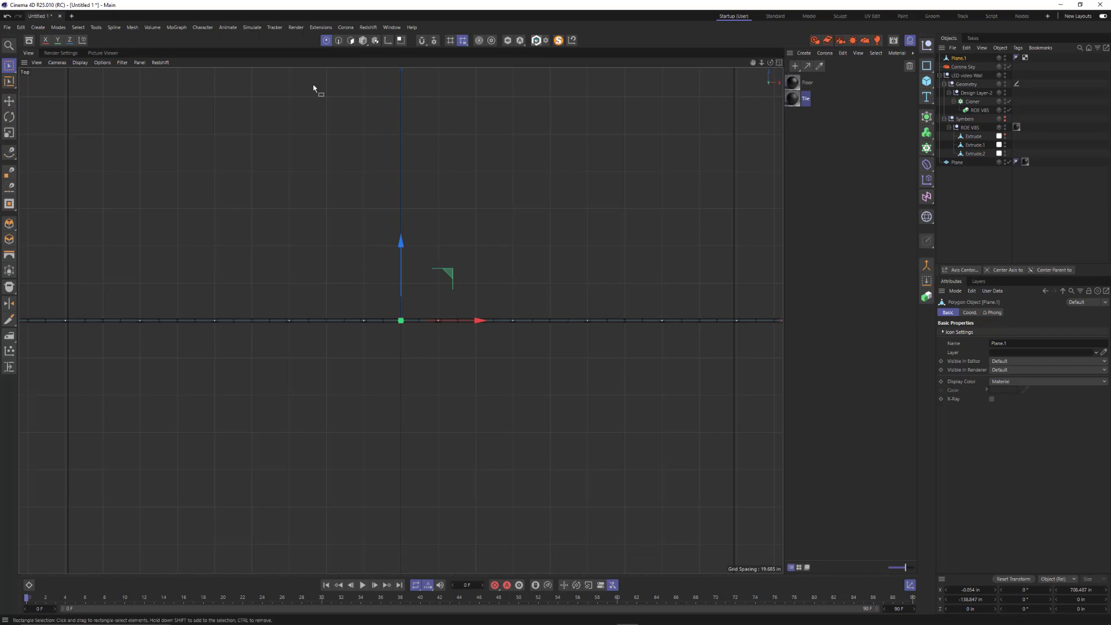
{"action": "left_click", "coordinate": [363, 40]}
{"action": "scroll", "coordinate": [403, 321], "scroll_direction": "up", "scroll_amount": 10}
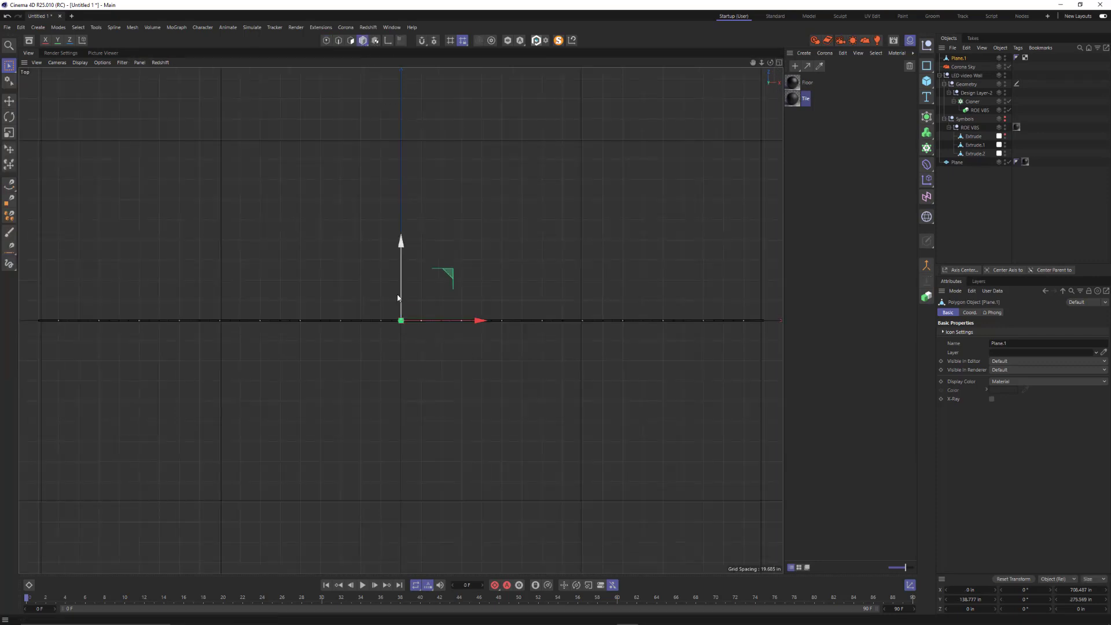
{"action": "right_click_drag", "start_coordinate": [526, 298], "coordinate": [549, 294], "text": "alt"}
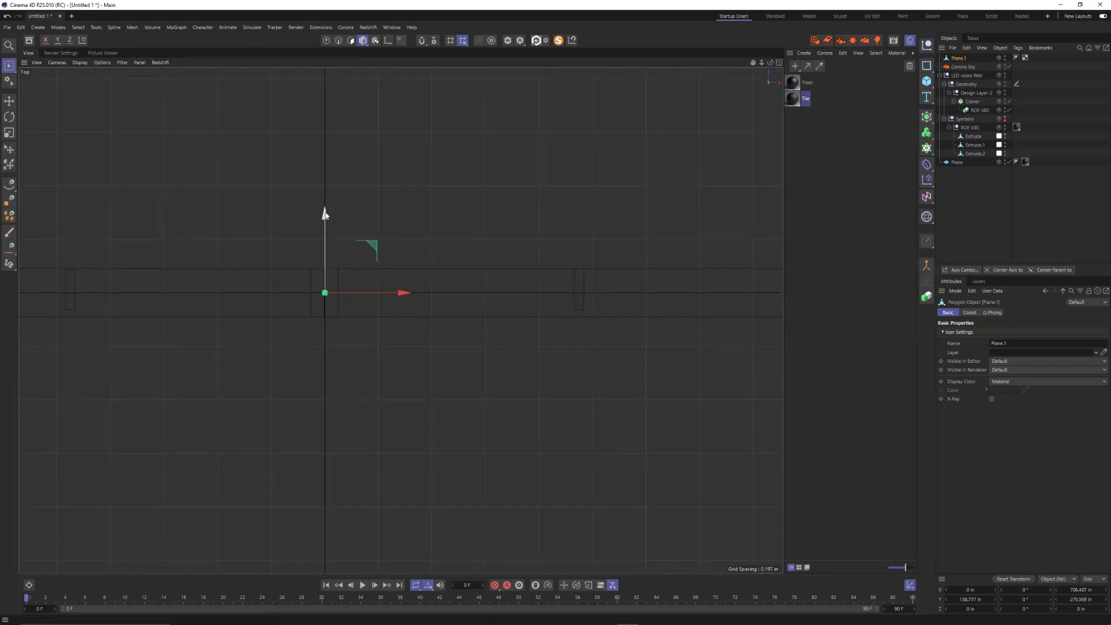
{"action": "left_click_drag", "start_coordinate": [327, 217], "coordinate": [360, 214]}
{"action": "scroll", "coordinate": [324, 320], "scroll_direction": "up", "scroll_amount": 10}
{"action": "scroll", "coordinate": [408, 236], "scroll_direction": "down", "scroll_amount": 10}
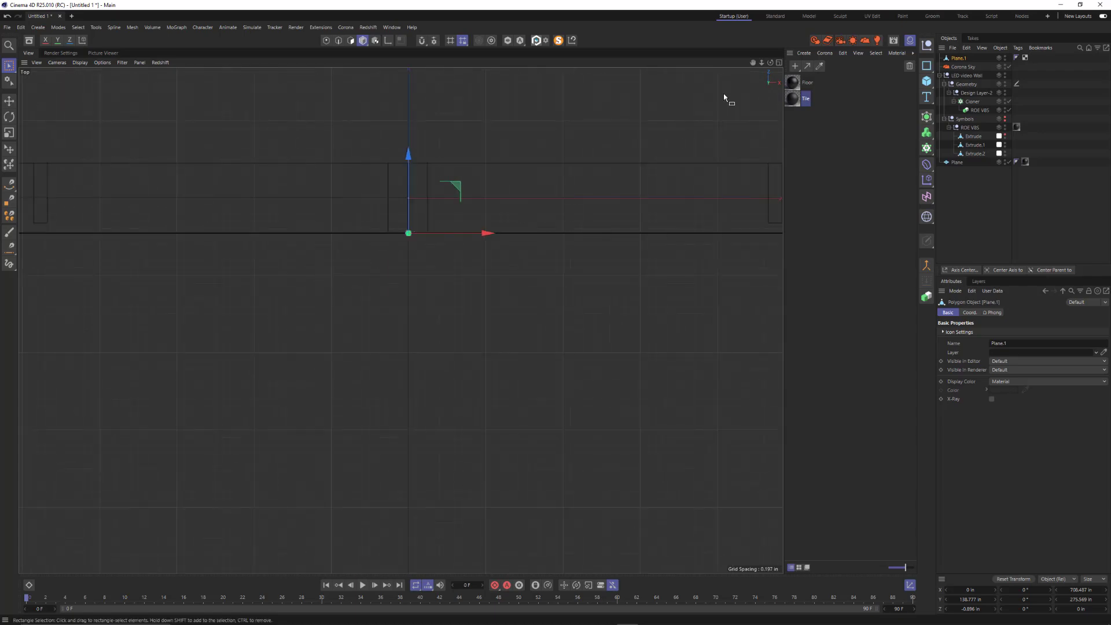
Step: Show the wall in perspective, create a Corona Light material and apply it to the upright plane
{"action": "left_click", "coordinate": [779, 62]}
{"action": "left_click", "coordinate": [398, 62]}
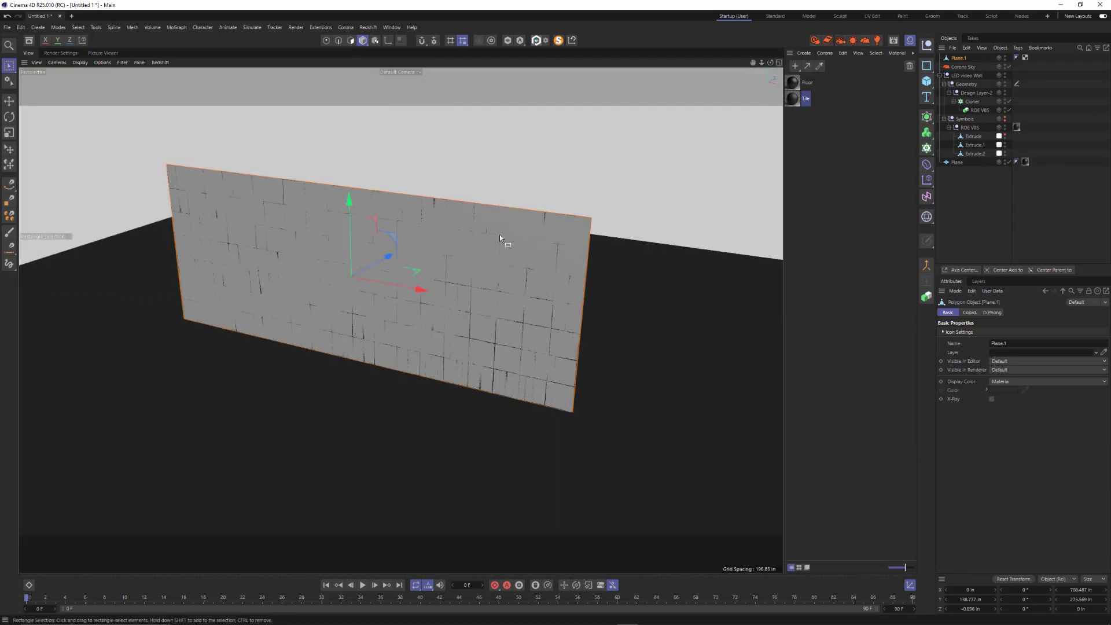
{"action": "left_click_drag", "start_coordinate": [467, 269], "coordinate": [499, 257], "text": "alt"}
{"action": "mouse_move", "coordinate": [479, 243]}
{"action": "right_mouse_down", "text": "alt"}
{"action": "mouse_move", "coordinate": [755, 156]}
{"action": "mouse_move", "coordinate": [613, 191]}
{"action": "mouse_move", "coordinate": [723, 158]}
{"action": "mouse_move", "coordinate": [477, 251]}
{"action": "mouse_move", "coordinate": [488, 238]}
{"action": "right_mouse_up", "text": "alt"}
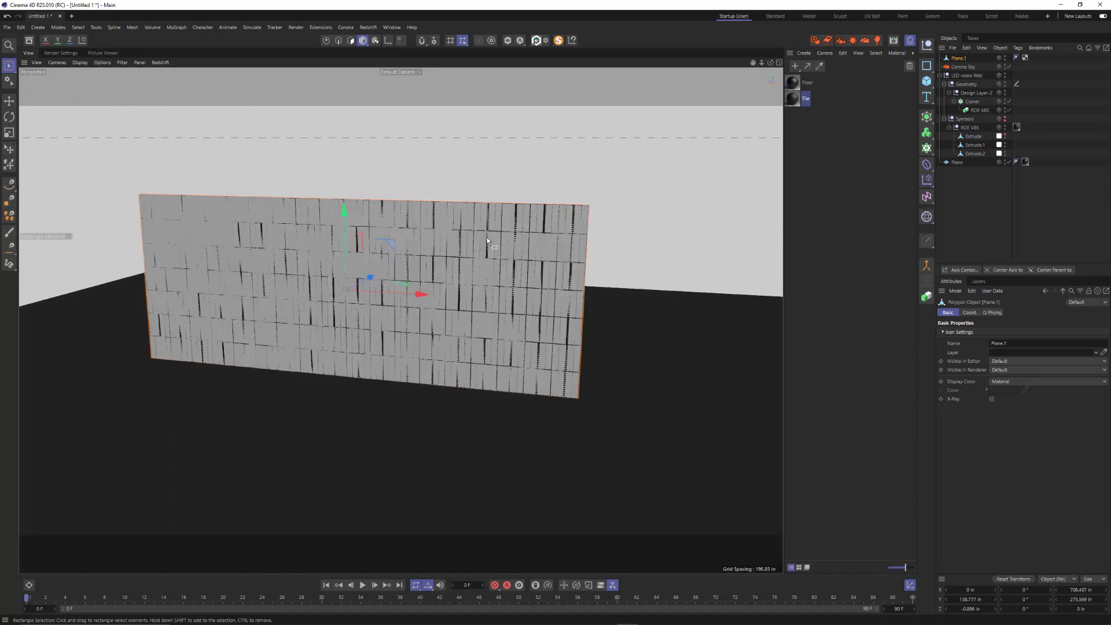
{"action": "left_click", "coordinate": [832, 53]}
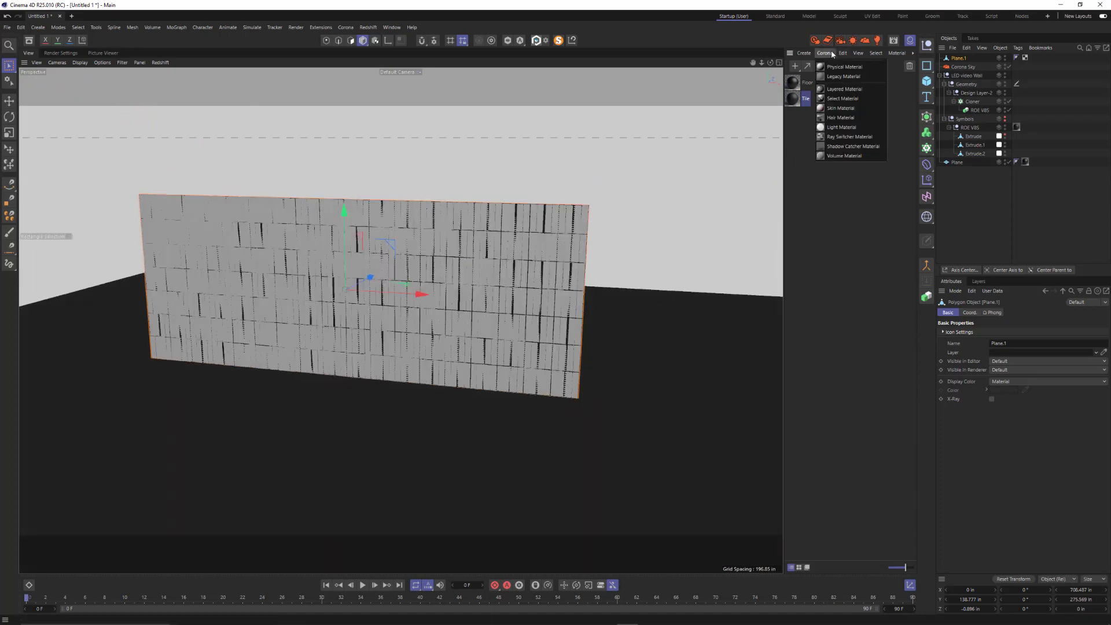
{"action": "left_click", "coordinate": [842, 127]}
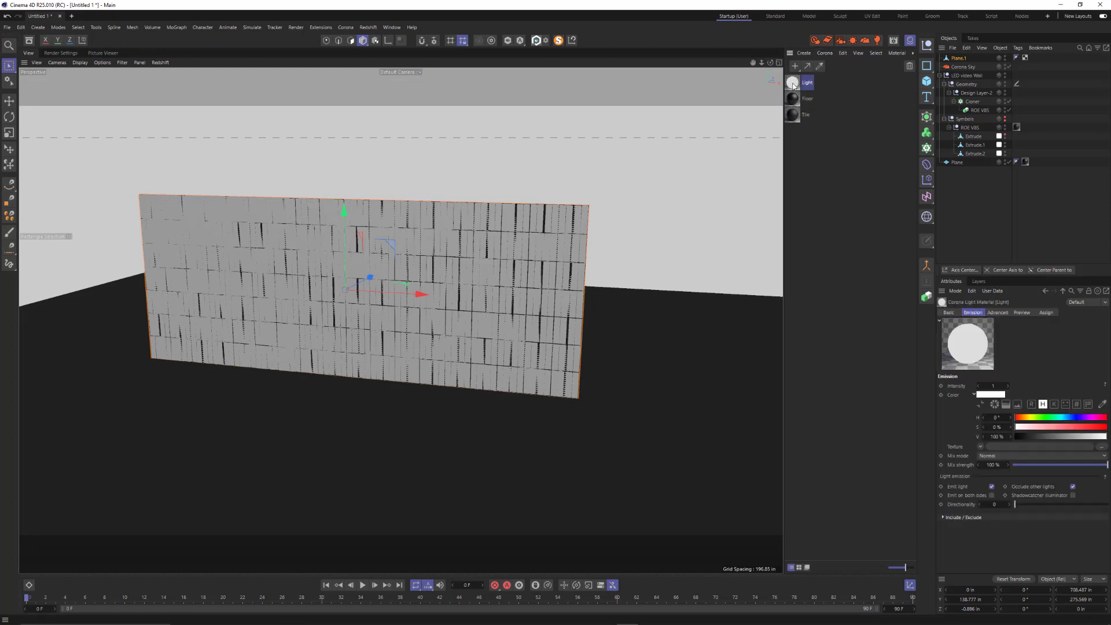
{"action": "left_click_drag", "start_coordinate": [817, 81], "coordinate": [961, 60]}
Step: Rename the upright plane led LENS and make it a child of the LED video Wall null
{"action": "left_click", "coordinate": [959, 59]}
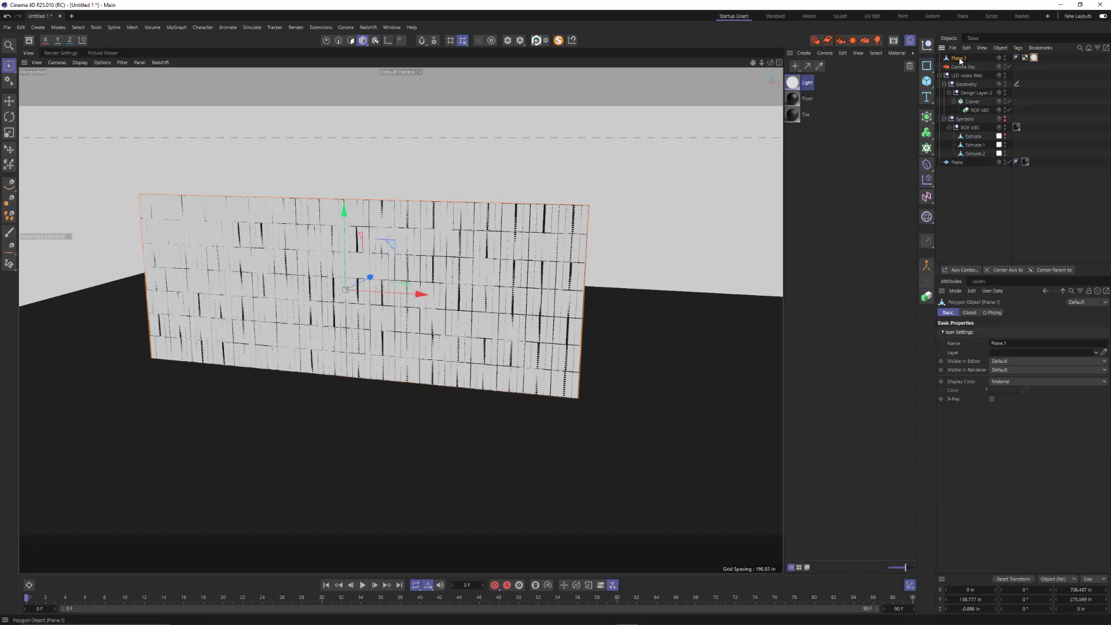
{"action": "double_click", "coordinate": [960, 59]}
{"action": "type", "text": "led"}
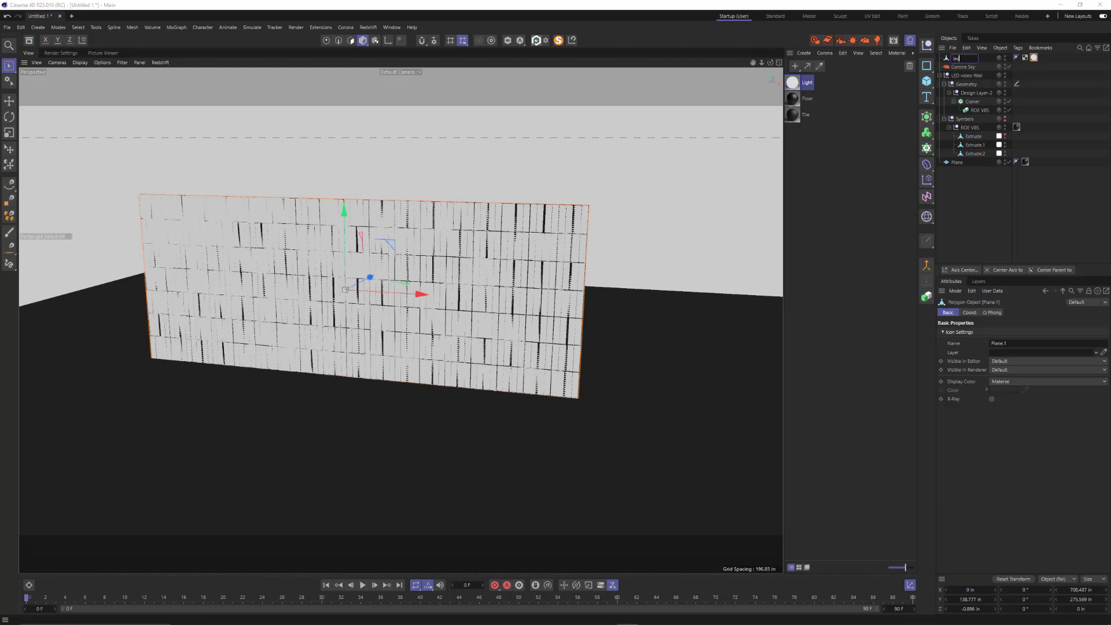
{"action": "type", "text": " LENS"}
{"action": "key", "text": "Return"}
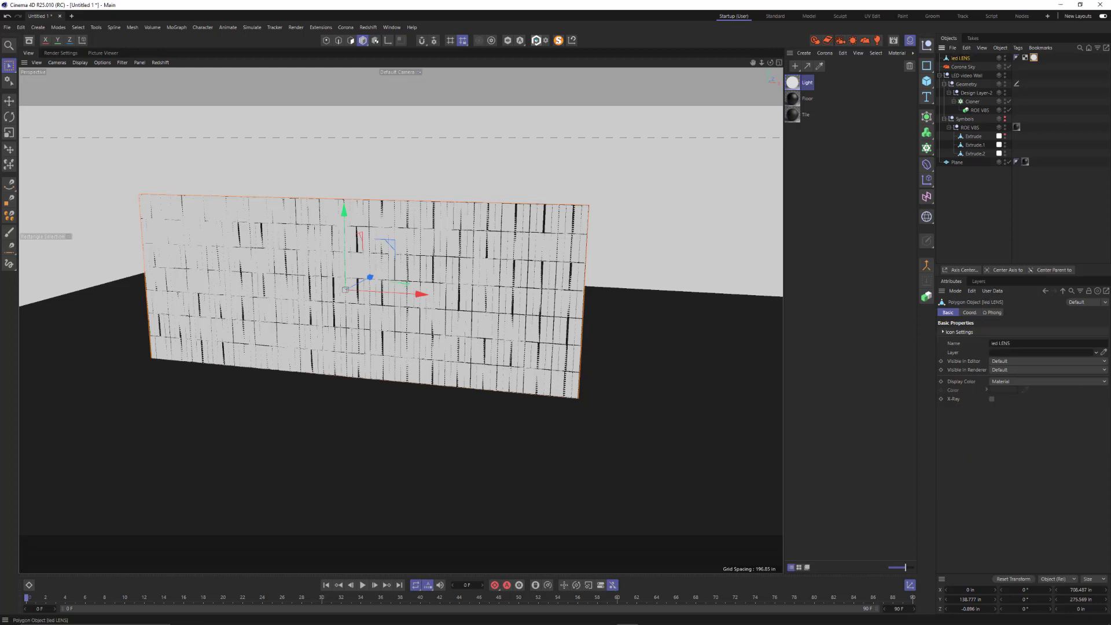
{"action": "left_click_drag", "start_coordinate": [958, 70], "coordinate": [957, 77]}
{"action": "left_click", "coordinate": [941, 67]}
{"action": "left_click", "coordinate": [949, 68]}
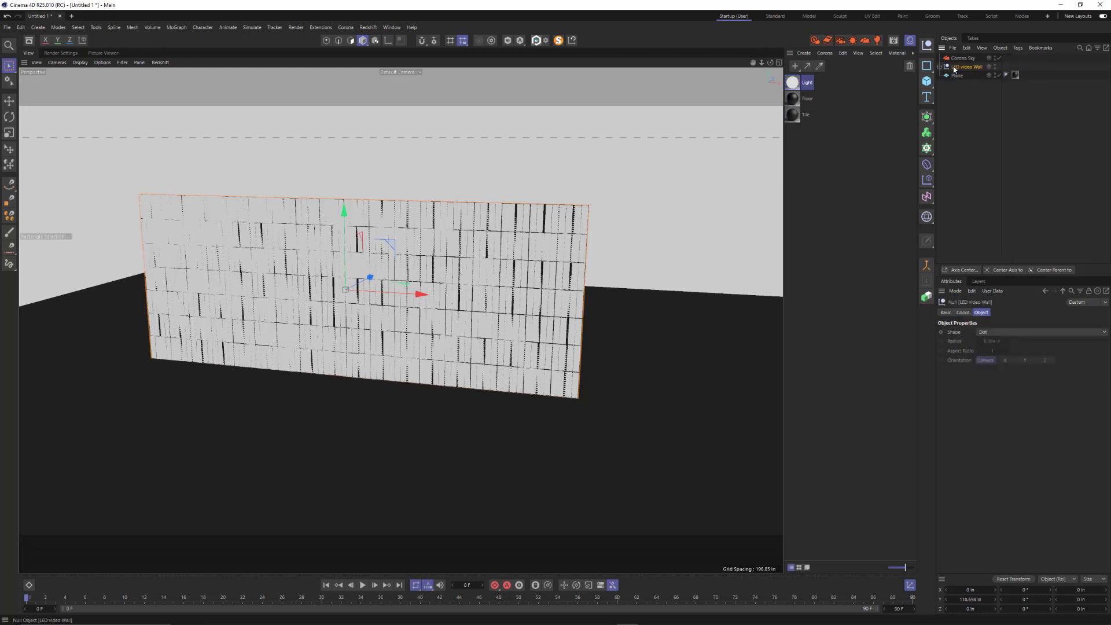
{"action": "left_click", "coordinate": [940, 67]}
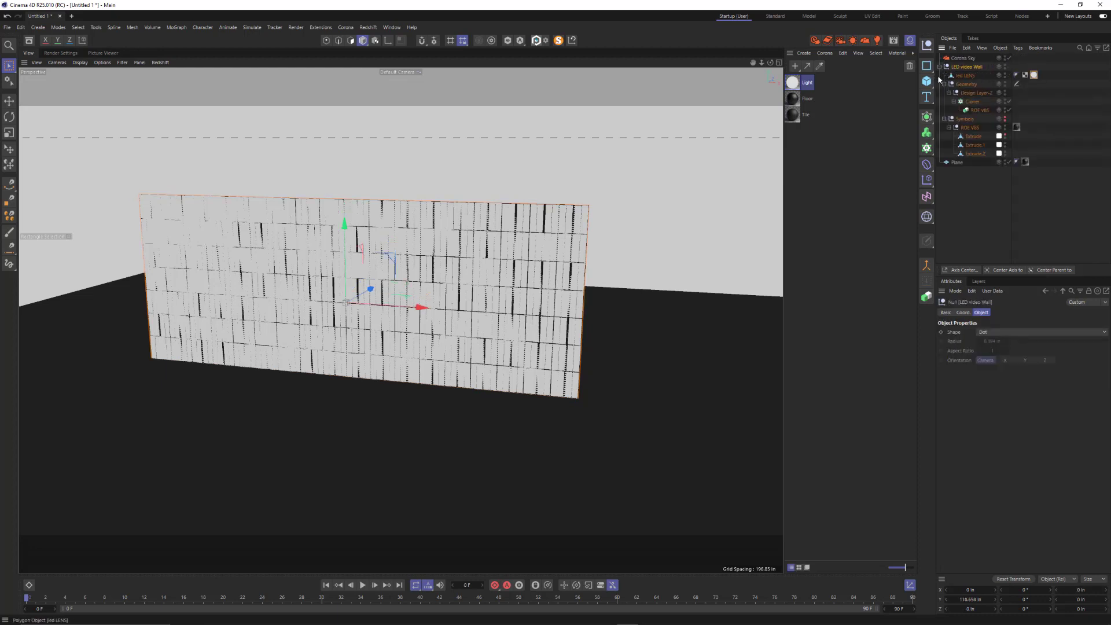
Step: Start the Corona interactive render and set the Light material's emission intensity to 15
{"action": "left_click", "coordinate": [815, 40]}
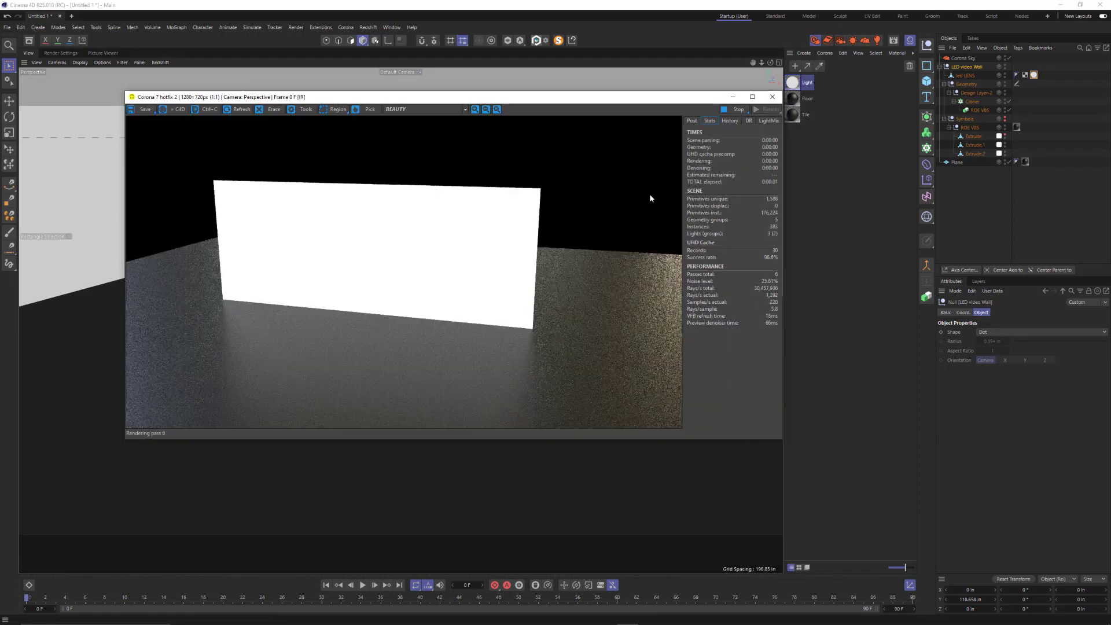
{"action": "left_click", "coordinate": [792, 82]}
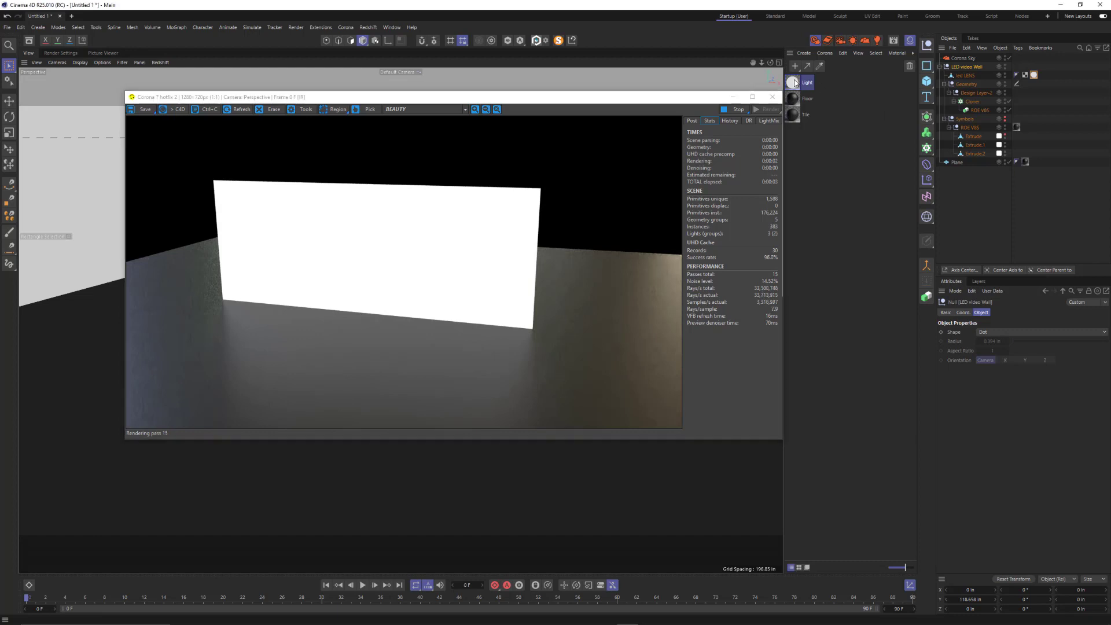
{"action": "left_click", "coordinate": [991, 386]}
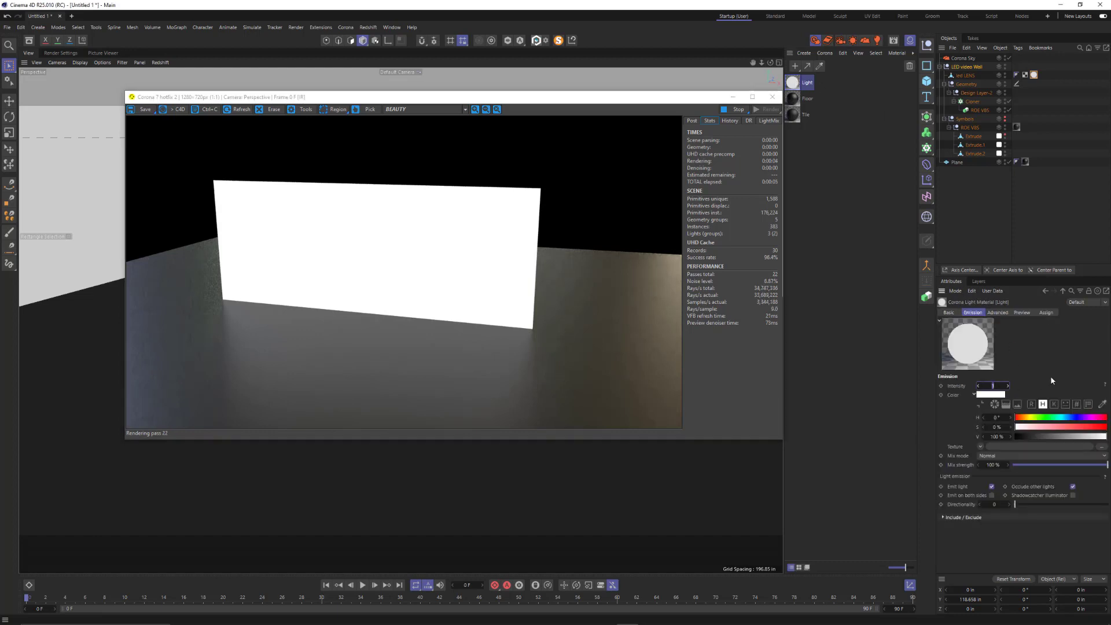
{"action": "type", "text": "15"}
{"action": "key", "text": "Return"}
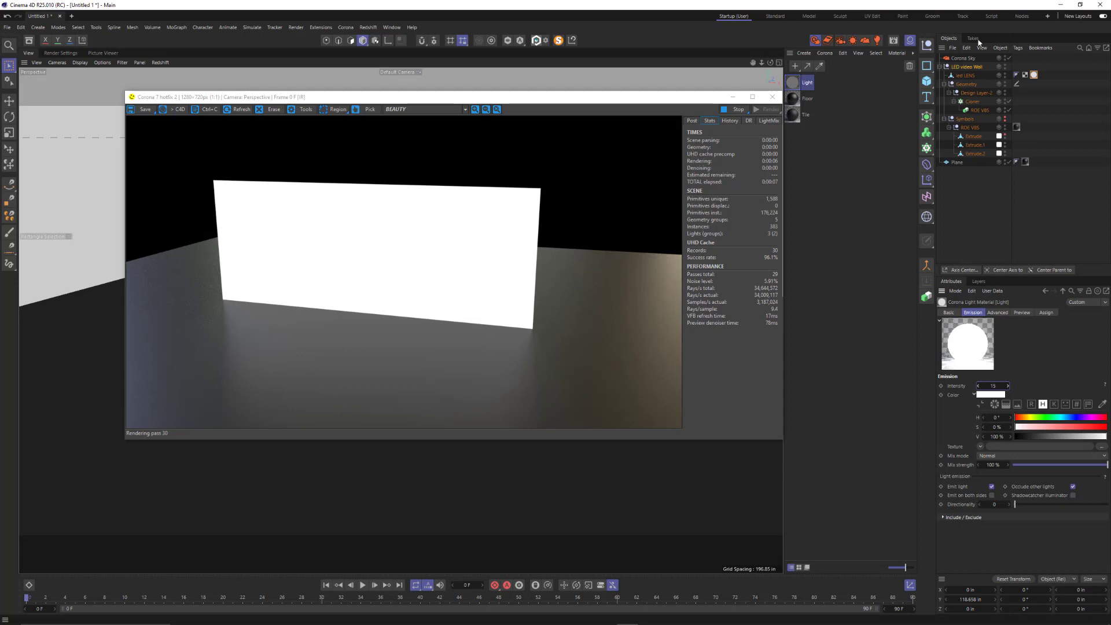
Step: Disable the Corona Sky and set the Light material's emission intensity to 8
{"action": "left_click", "coordinate": [1009, 58]}
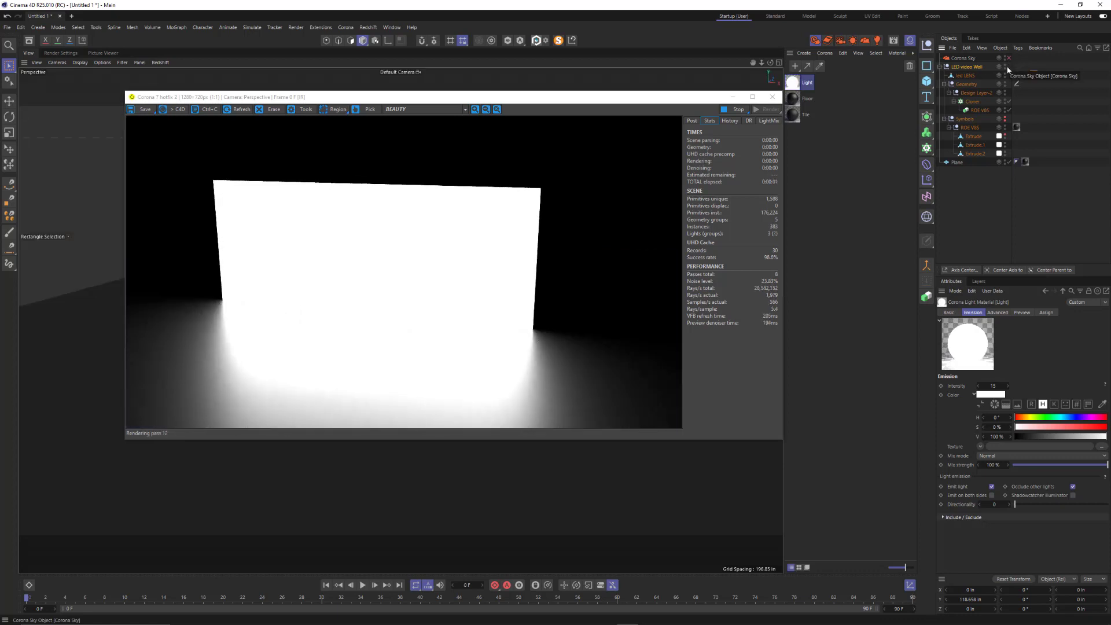
{"action": "left_click", "coordinate": [993, 385]}
{"action": "type", "text": "8"}
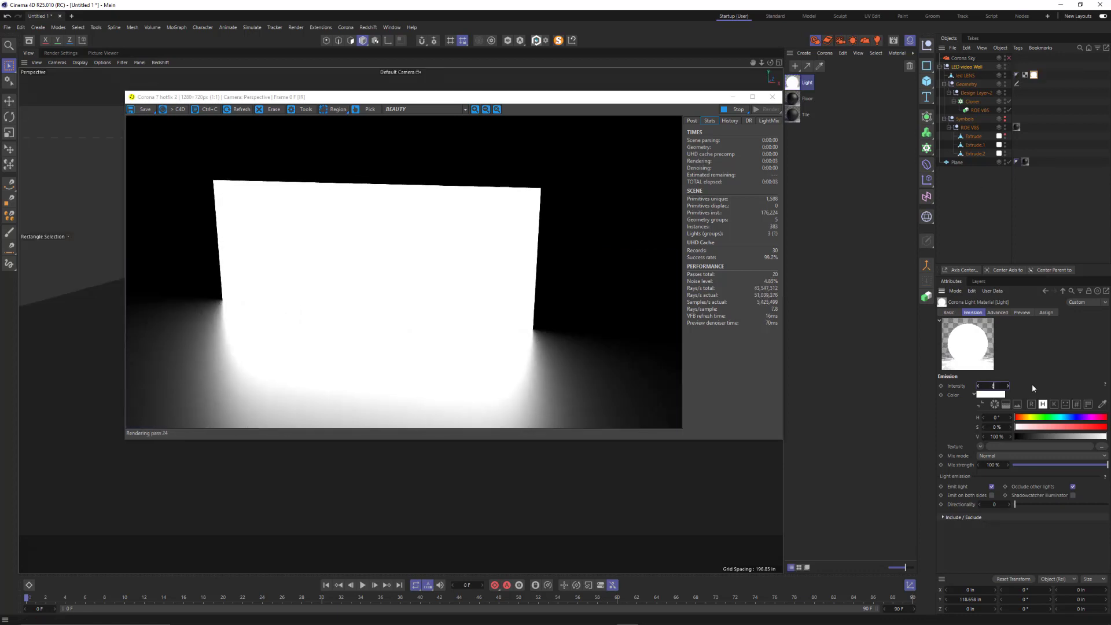
{"action": "key", "text": "Return"}
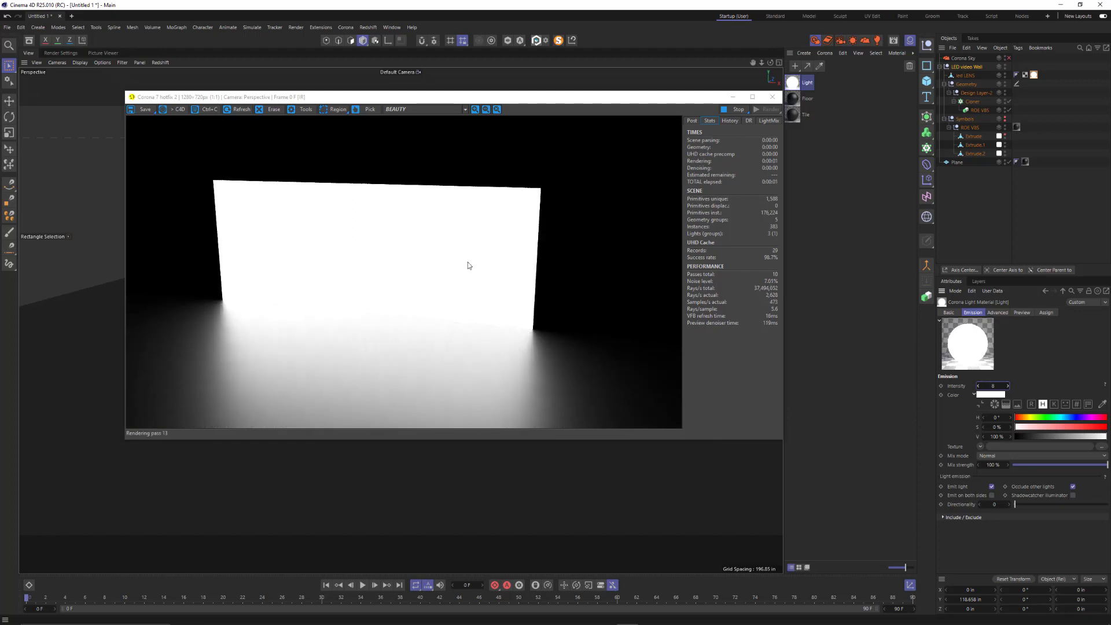
{"action": "left_click_drag", "start_coordinate": [617, 103], "coordinate": [623, 134]}
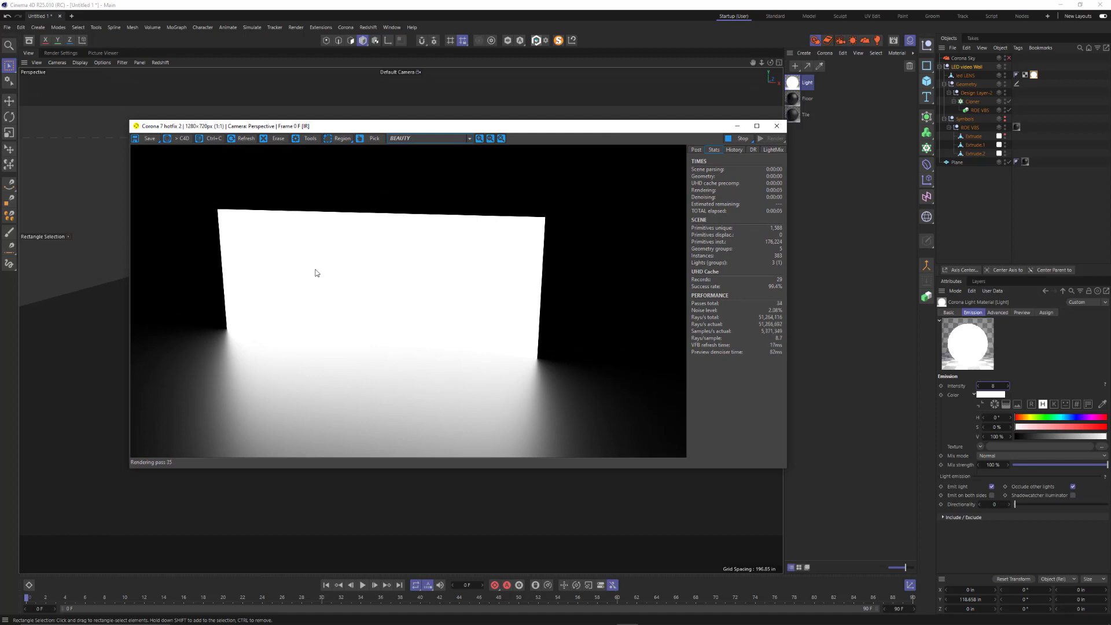
Step: Load Test-Pattern-1920x1200-32 from the TV test patterns folder as the Light material's emission texture
{"action": "left_click", "coordinate": [790, 80]}
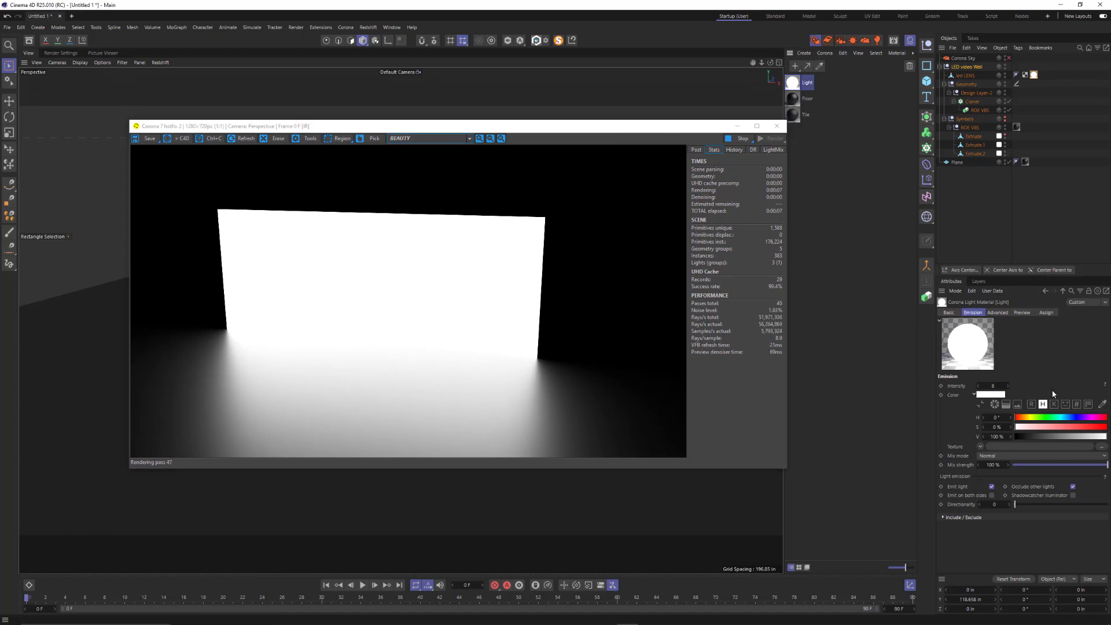
{"action": "left_click", "coordinate": [1101, 447]}
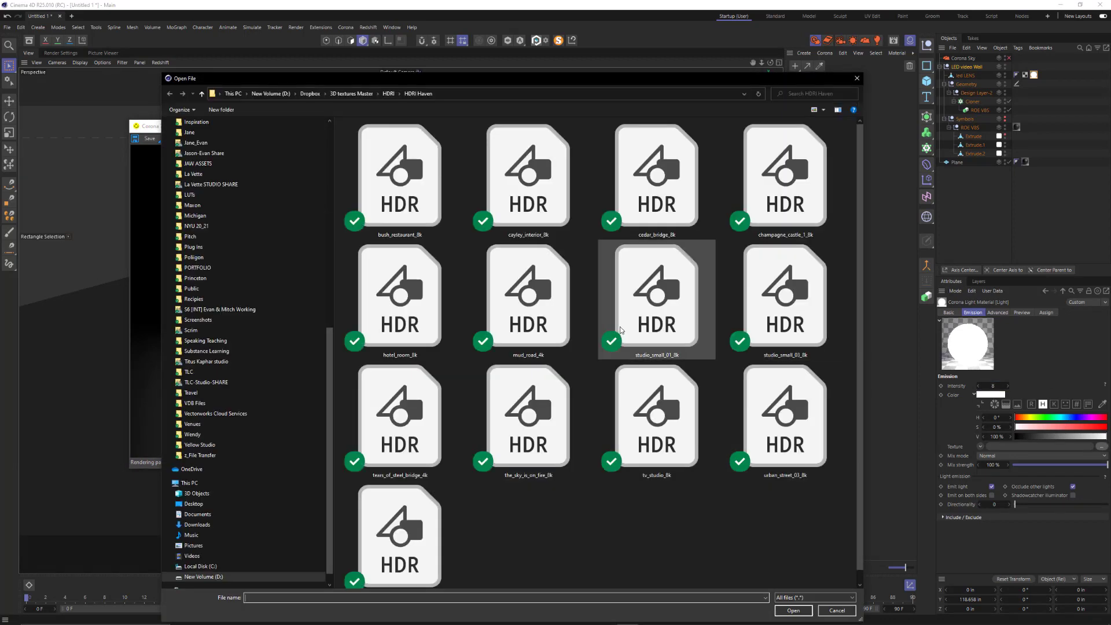
{"action": "left_click", "coordinate": [351, 94]}
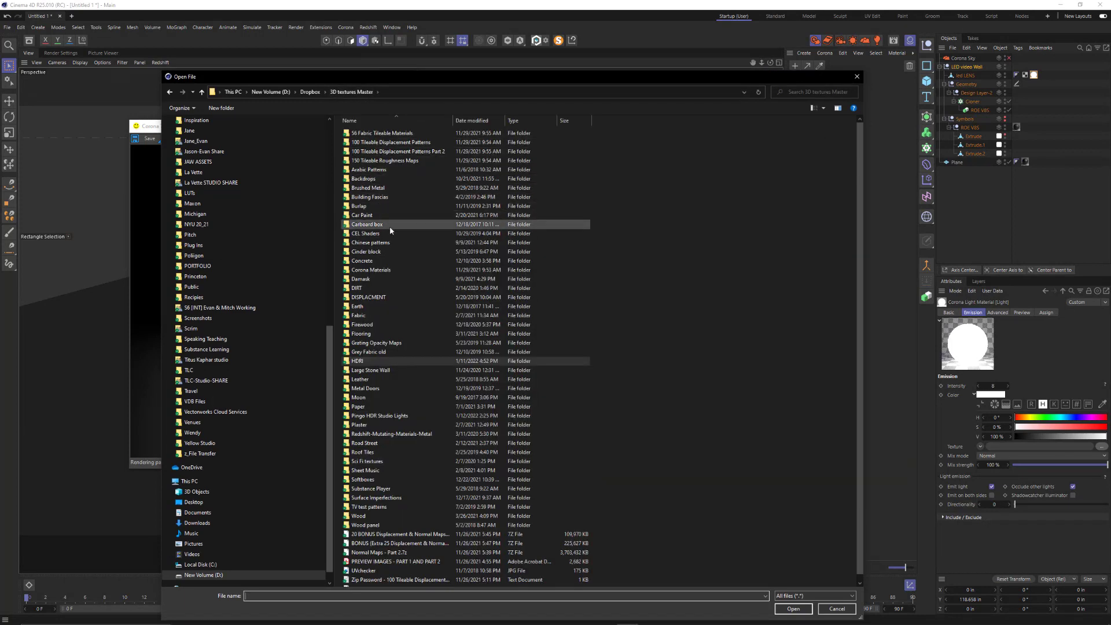
{"action": "scroll", "coordinate": [395, 268], "scroll_direction": "down", "scroll_amount": 1}
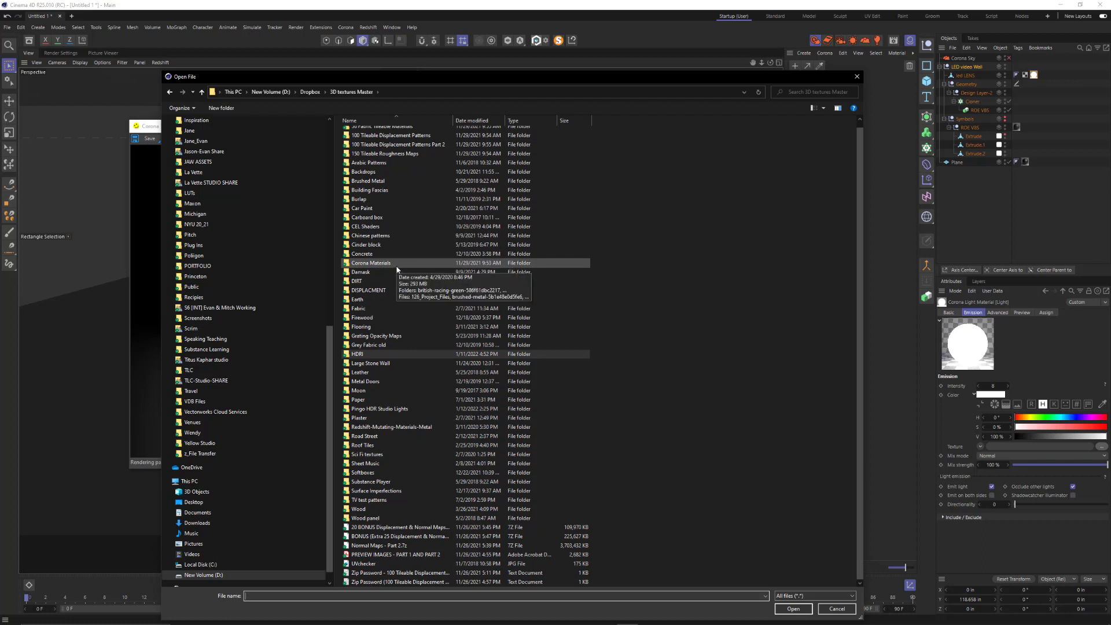
{"action": "double_click", "coordinate": [383, 505]}
{"action": "left_click", "coordinate": [363, 153]}
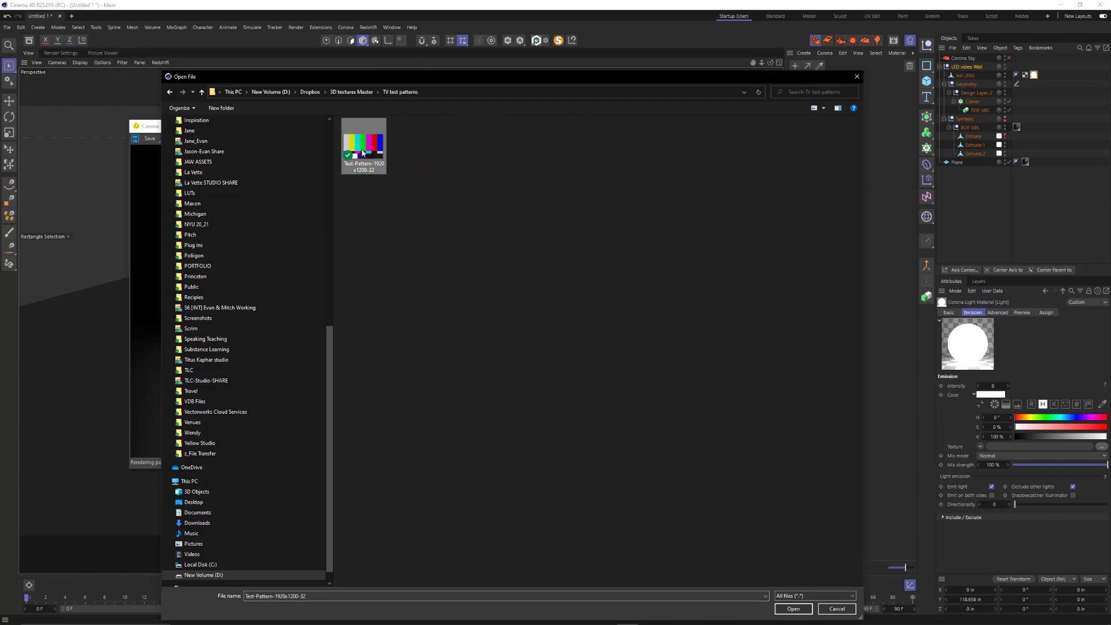
{"action": "left_click", "coordinate": [793, 608]}
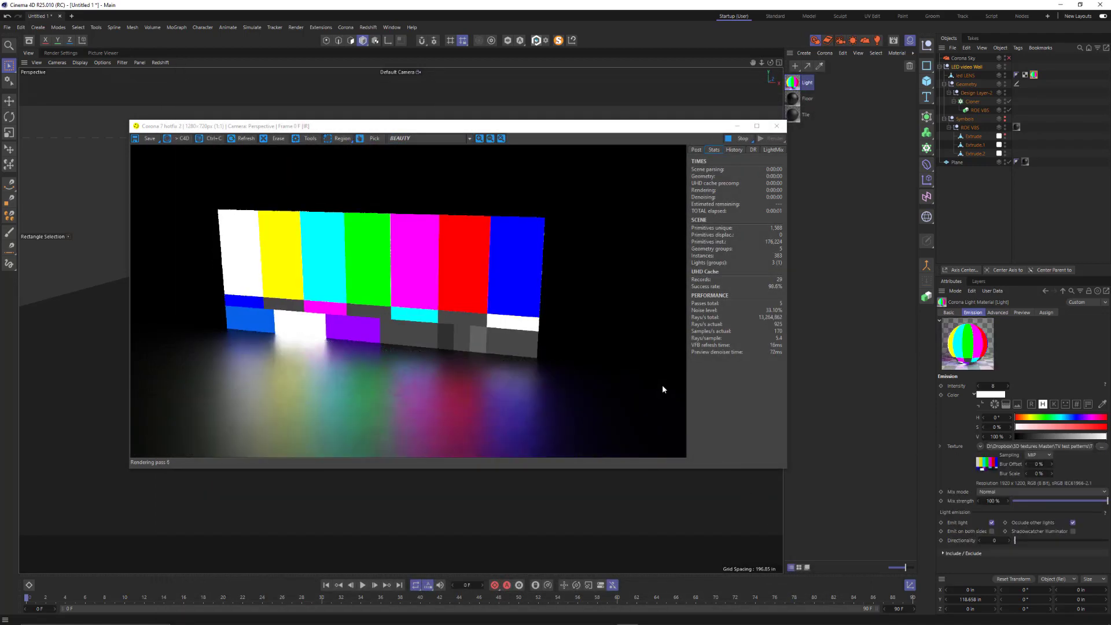
Step: Set the Light material tag on led LENS to Cubic projection and fit it to the object
{"action": "left_click", "coordinate": [1033, 75]}
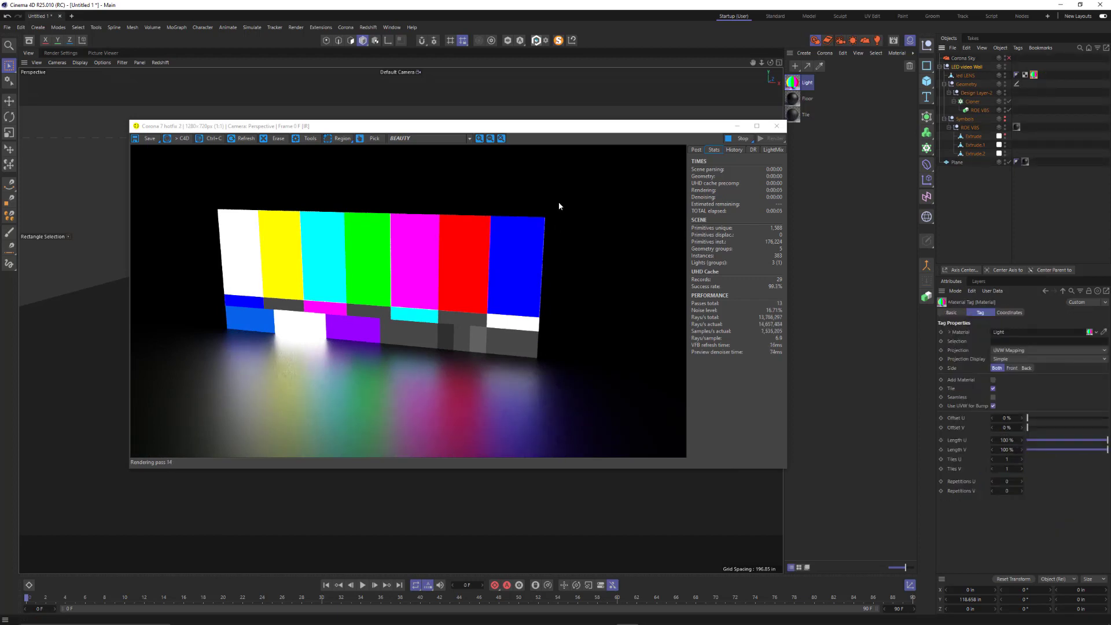
{"action": "left_click", "coordinate": [1028, 350]}
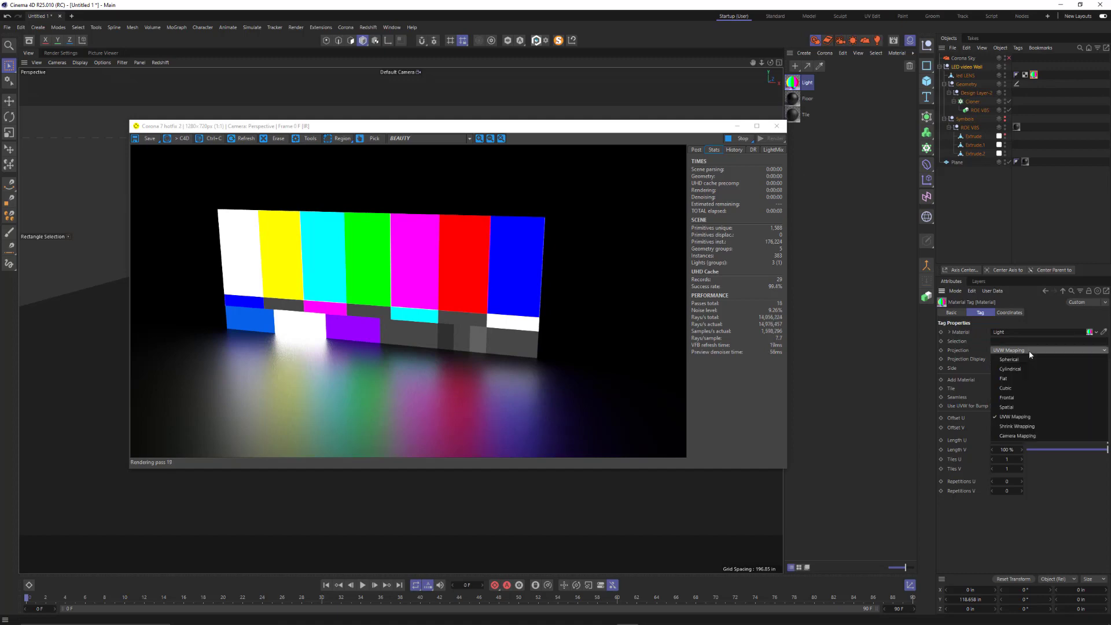
{"action": "left_click", "coordinate": [1027, 388]}
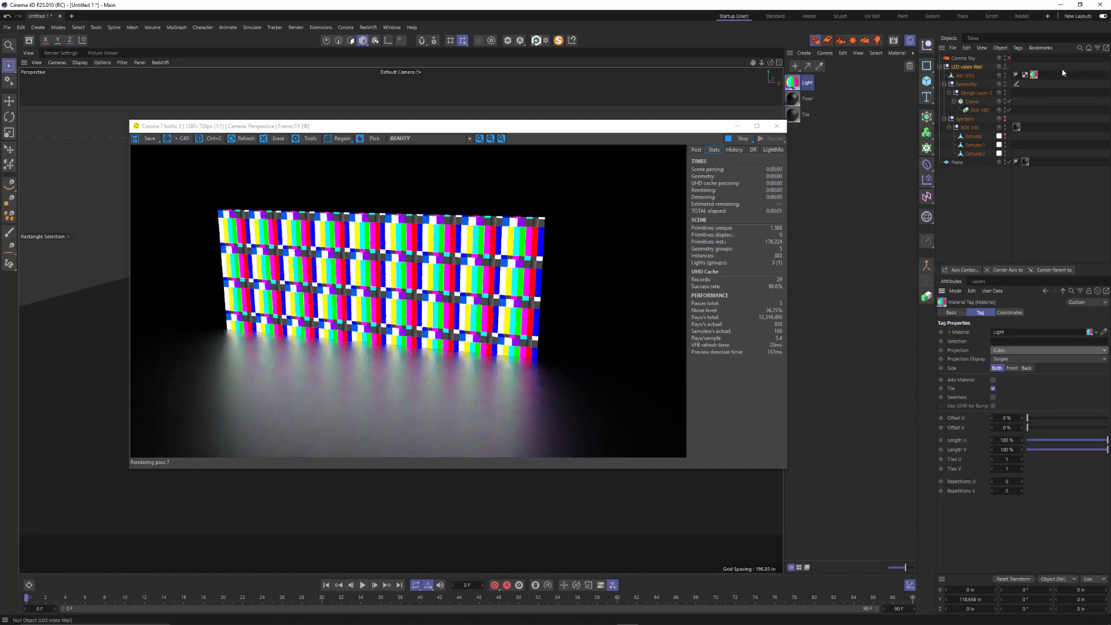
{"action": "left_click", "coordinate": [1017, 48]}
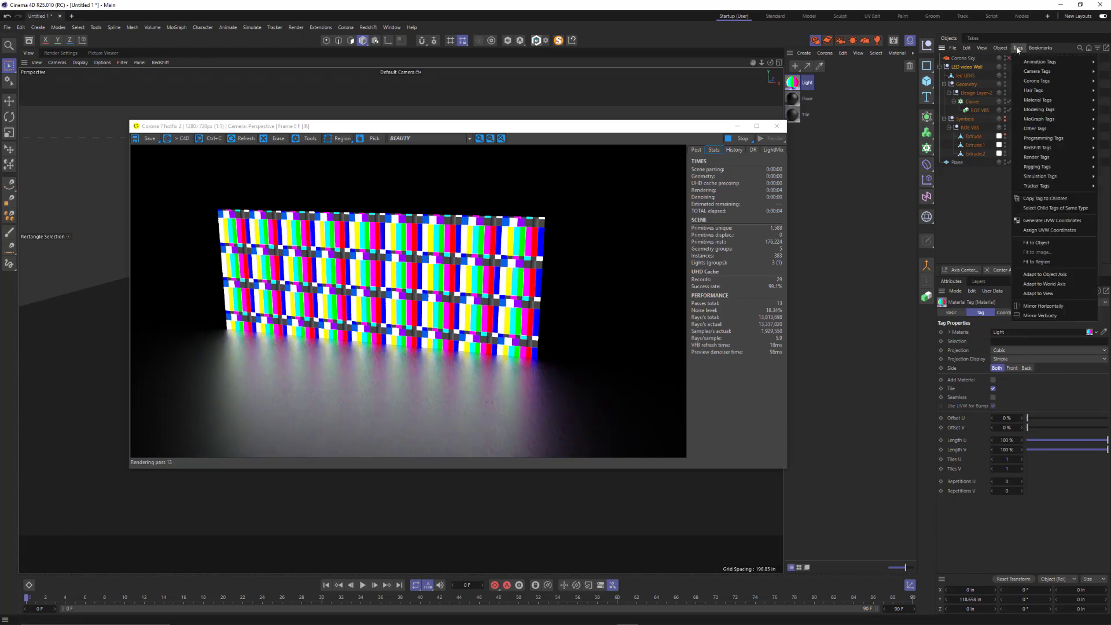
{"action": "left_click", "coordinate": [1034, 244]}
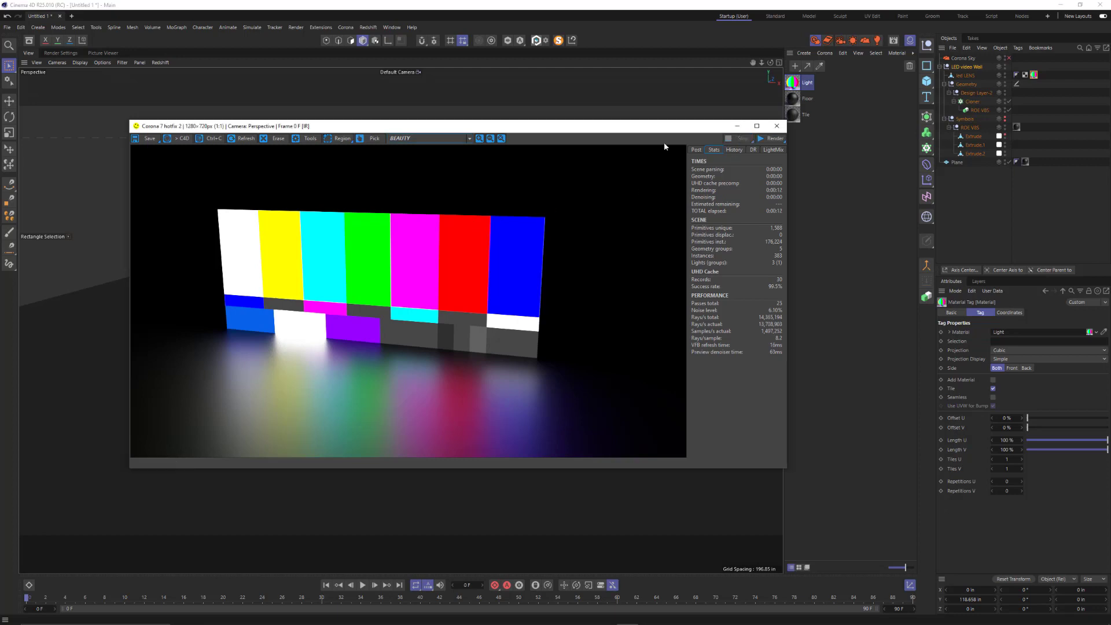
Step: Close the Corona render window and hide the led LENS plane in the viewport and render
{"action": "left_click_drag", "start_coordinate": [669, 128], "coordinate": [594, 140]}
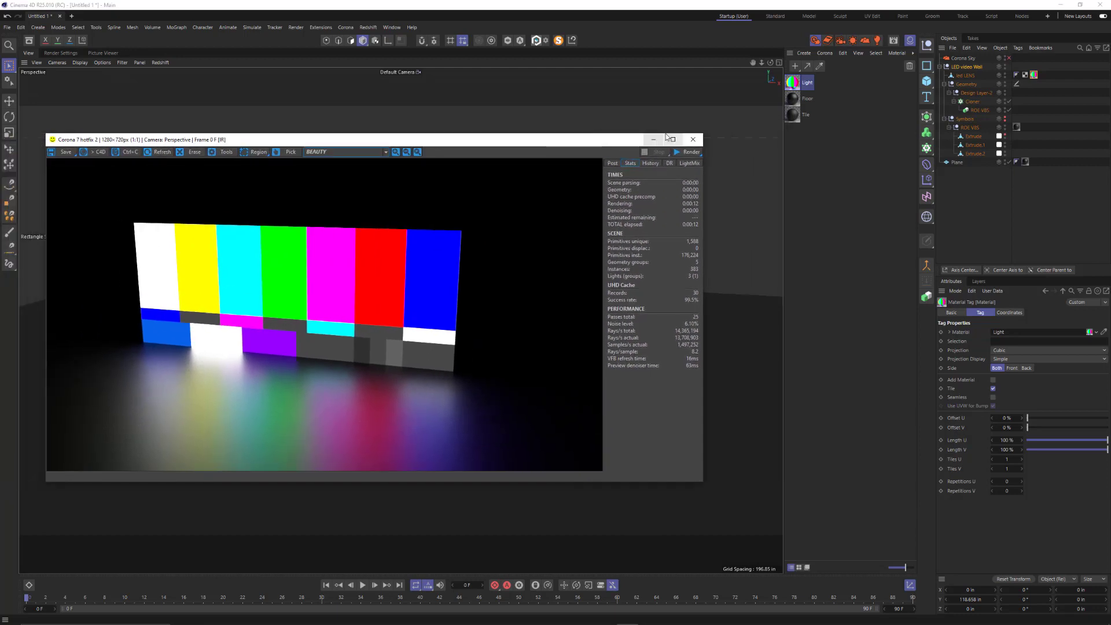
{"action": "left_click", "coordinate": [702, 142]}
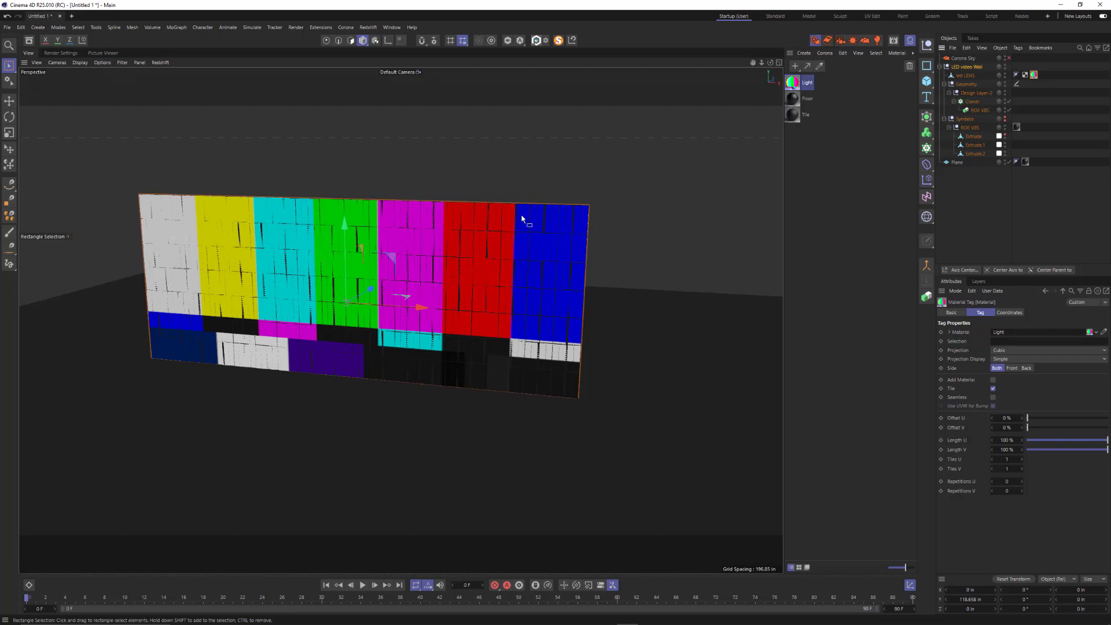
{"action": "left_click", "coordinate": [1005, 75]}
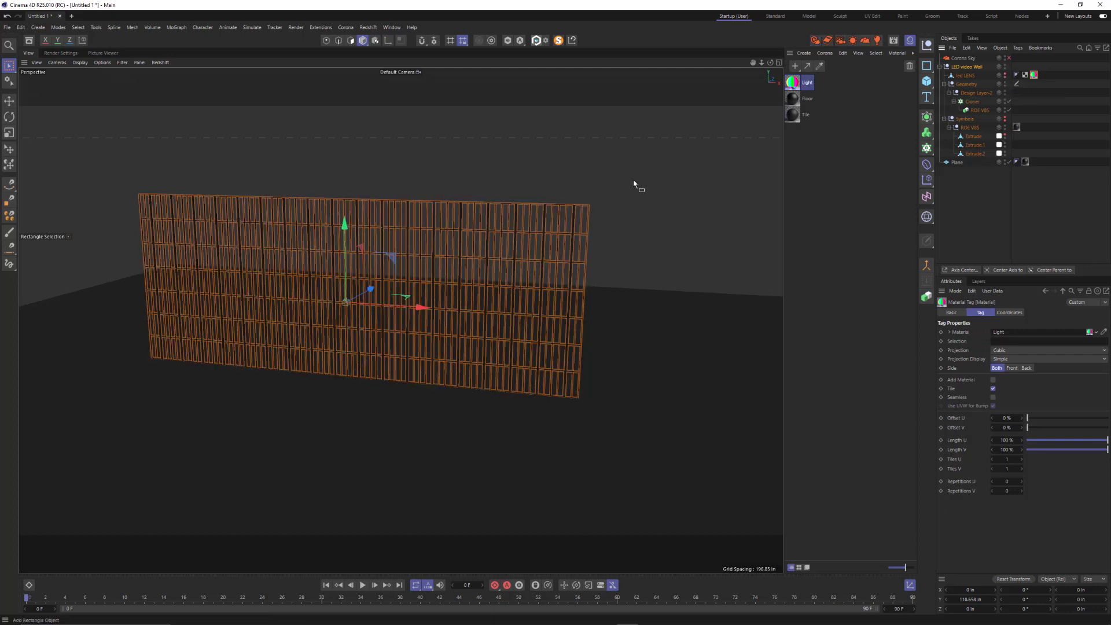
Step: Enable the material override in the Corona render settings and assign a new Corona Physical material to it
{"action": "left_click", "coordinate": [71, 51]}
{"action": "left_click", "coordinate": [79, 74]}
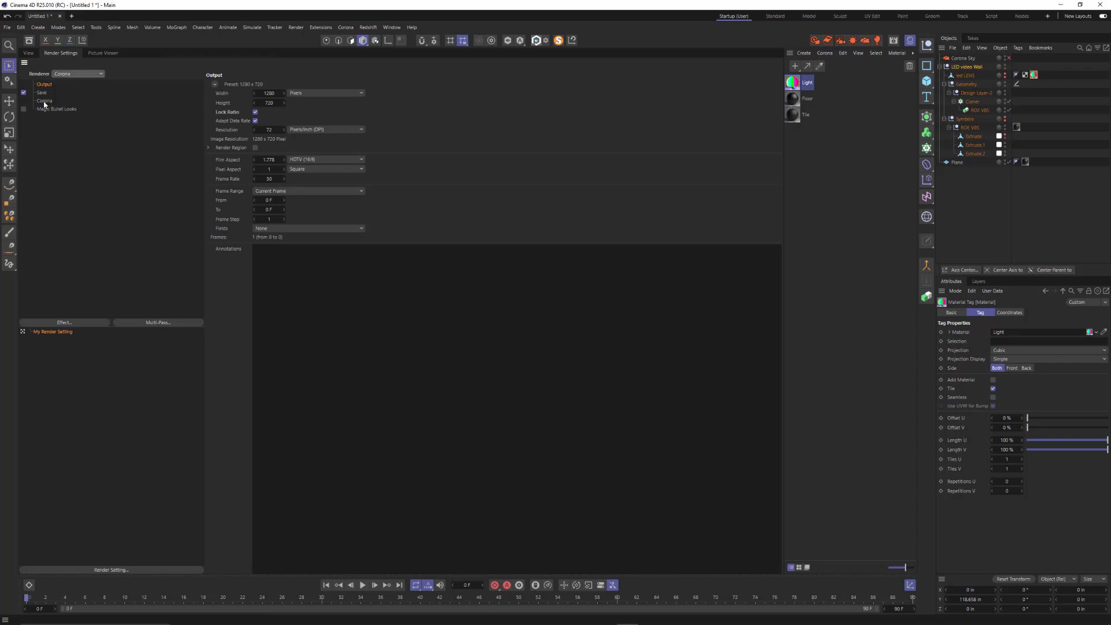
{"action": "left_click", "coordinate": [45, 100]}
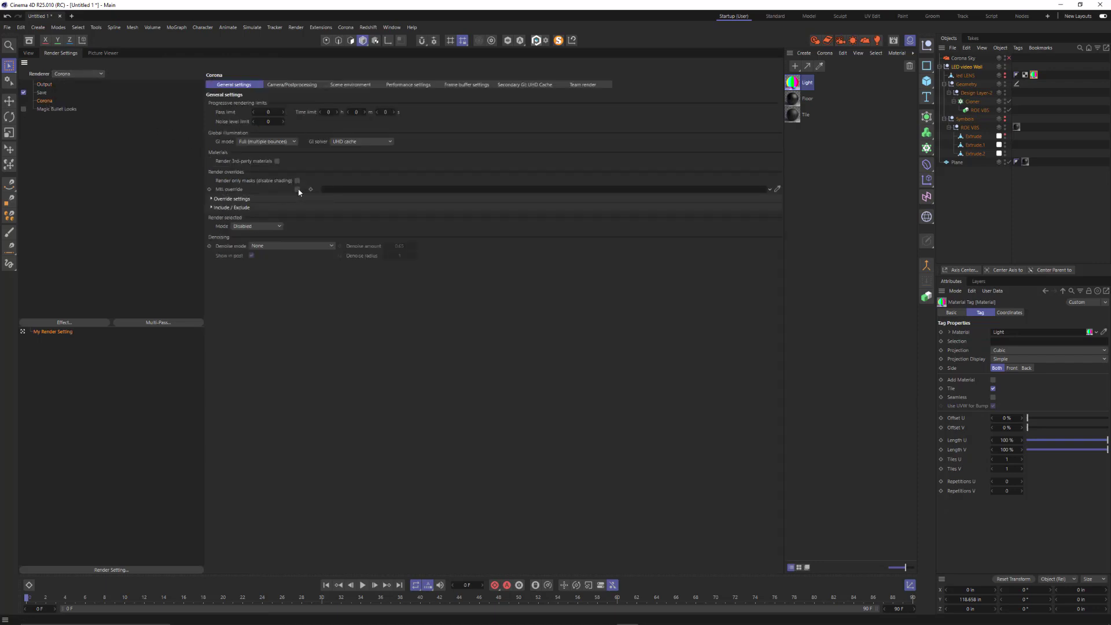
{"action": "left_click", "coordinate": [298, 190]}
{"action": "left_click", "coordinate": [833, 53]}
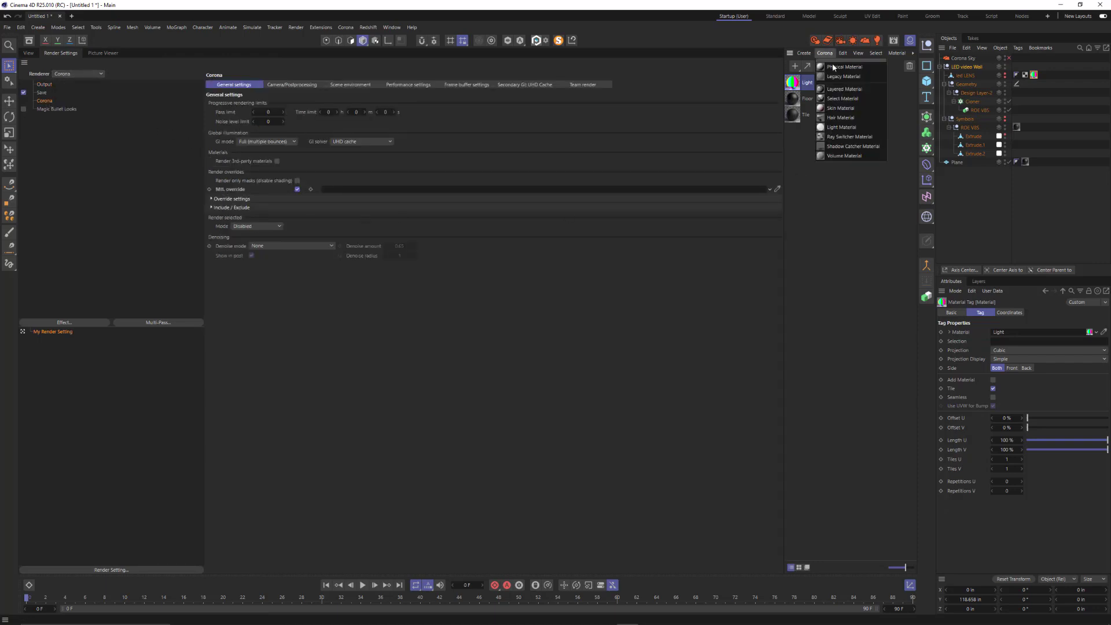
{"action": "left_click", "coordinate": [841, 73]}
{"action": "left_click_drag", "start_coordinate": [793, 82], "coordinate": [394, 190]}
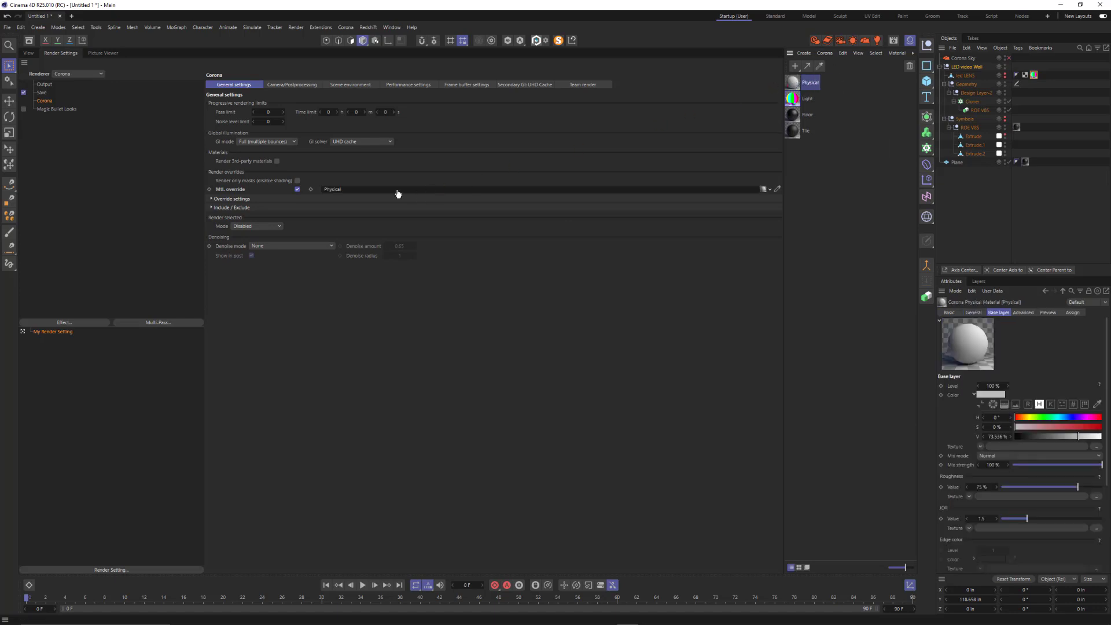
Step: Return to the viewport, enable the Corona Sky and start the Corona interactive render
{"action": "left_click", "coordinate": [25, 54]}
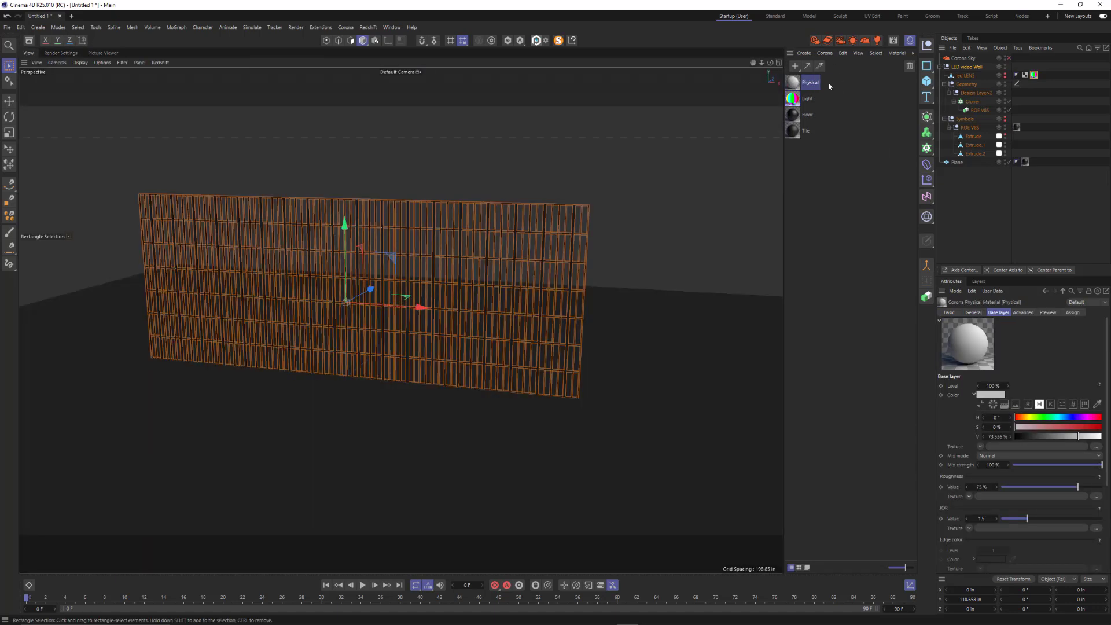
{"action": "left_click", "coordinate": [1009, 58]}
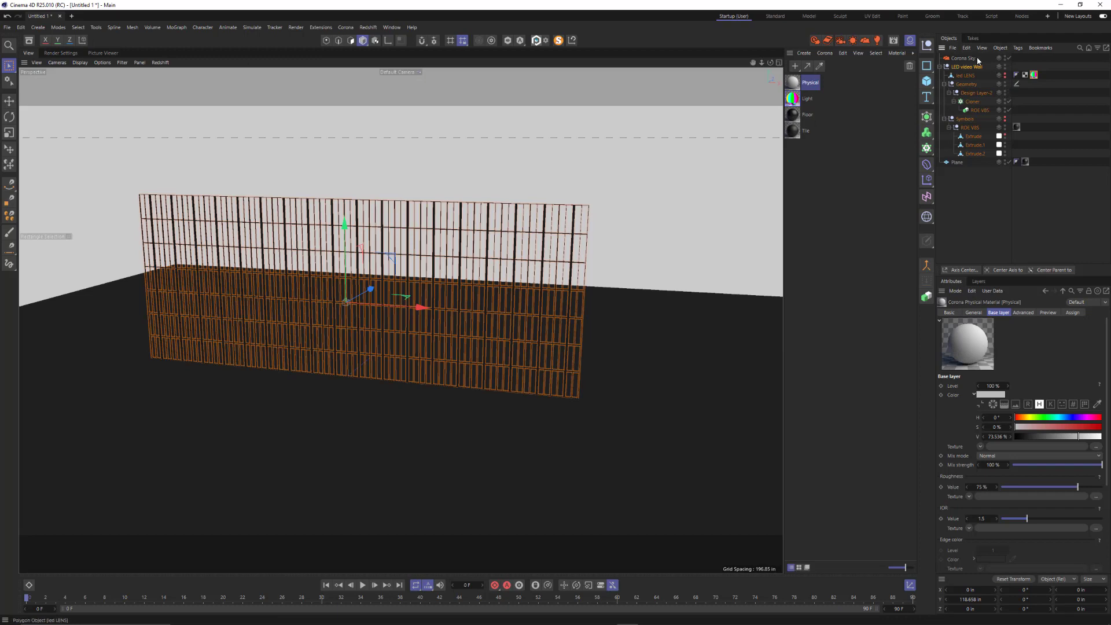
{"action": "left_click", "coordinate": [816, 41]}
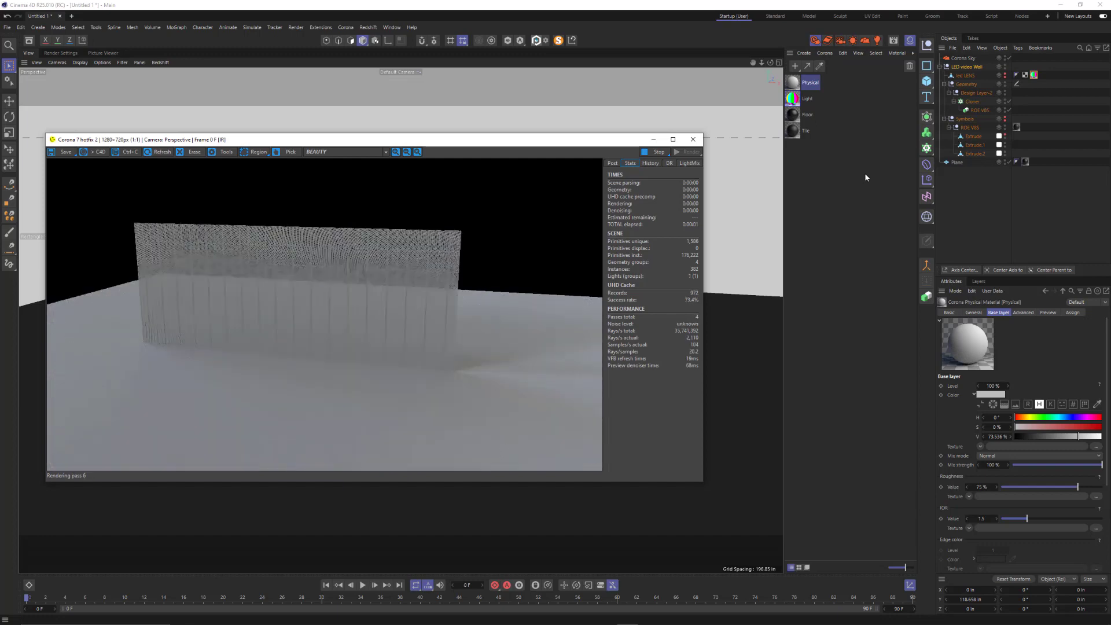
Step: Set the render's tone mapping exposure to 1 EV and its contrast to 3
{"action": "left_click", "coordinate": [612, 162]}
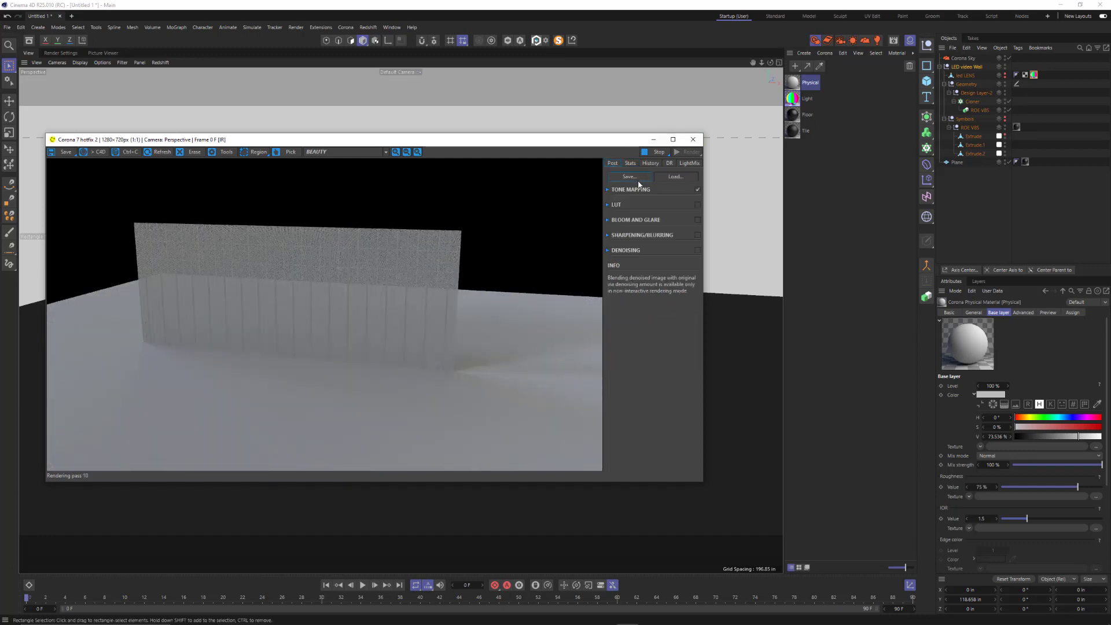
{"action": "left_click", "coordinate": [628, 190]}
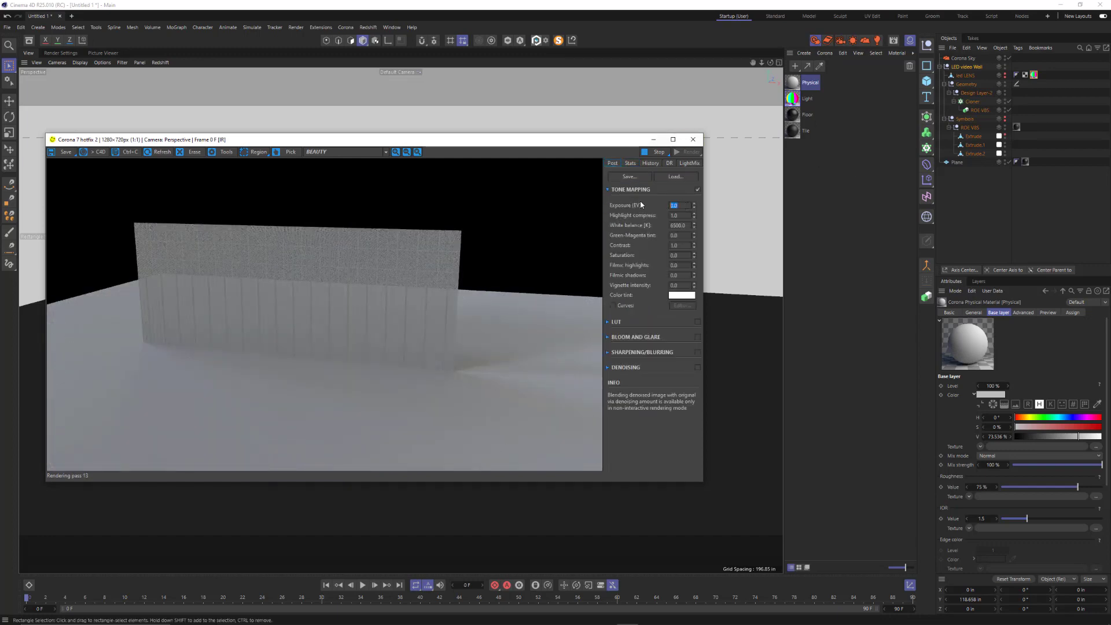
{"action": "type", "text": "1"}
{"action": "key", "text": "Return"}
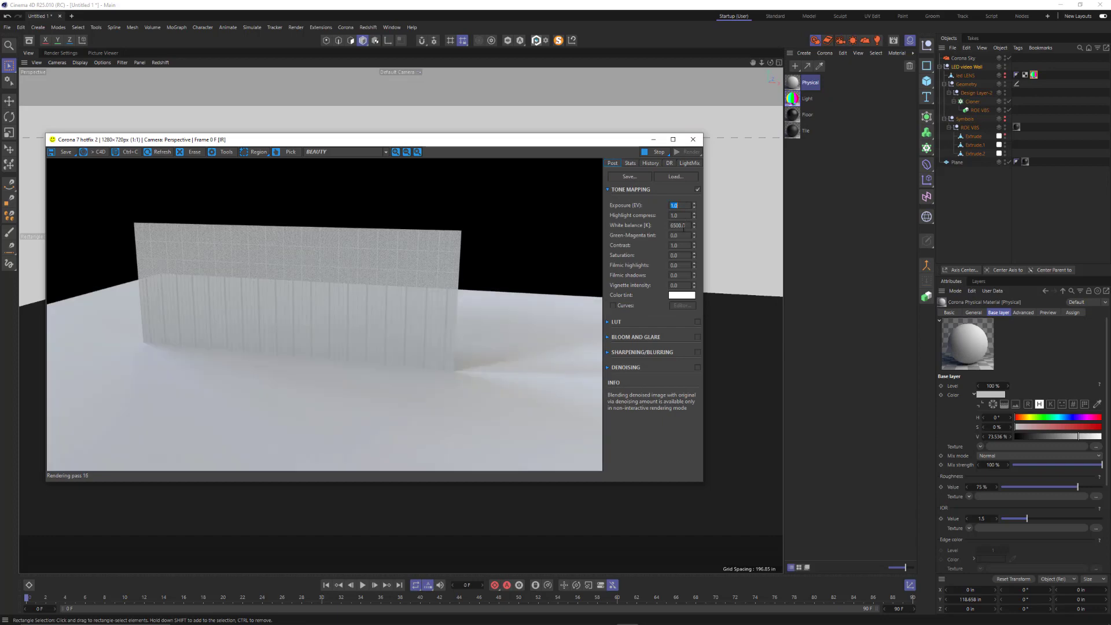
{"action": "key", "text": "Return"}
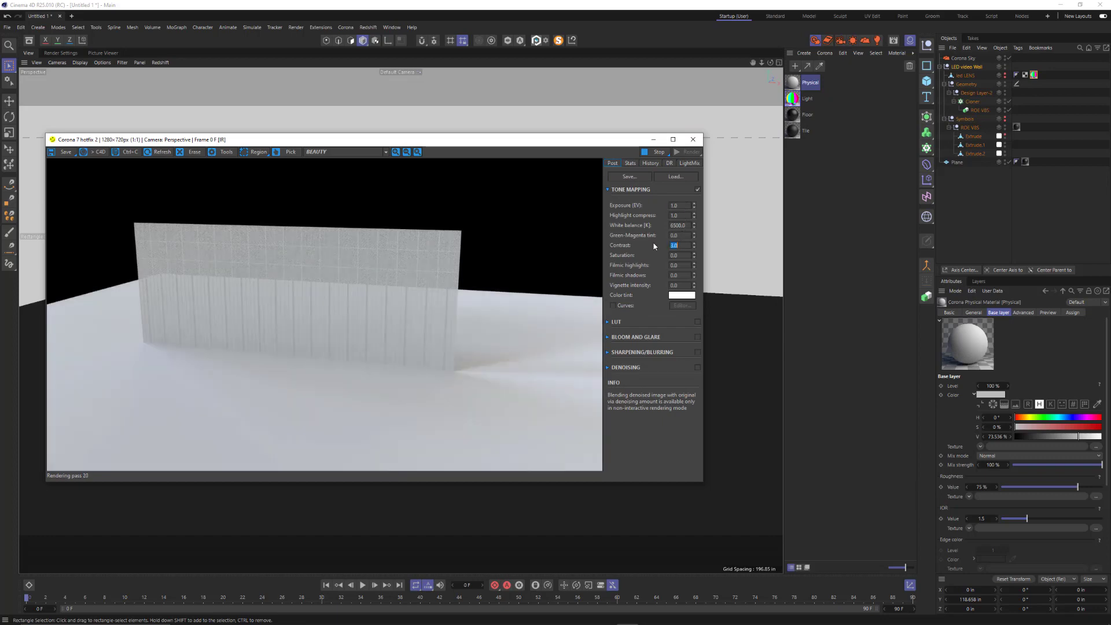
Step: Examine the LED wall's panel geometry up close in the interactive render with the override material
{"action": "left_click_drag", "start_coordinate": [622, 146], "coordinate": [913, 148]}
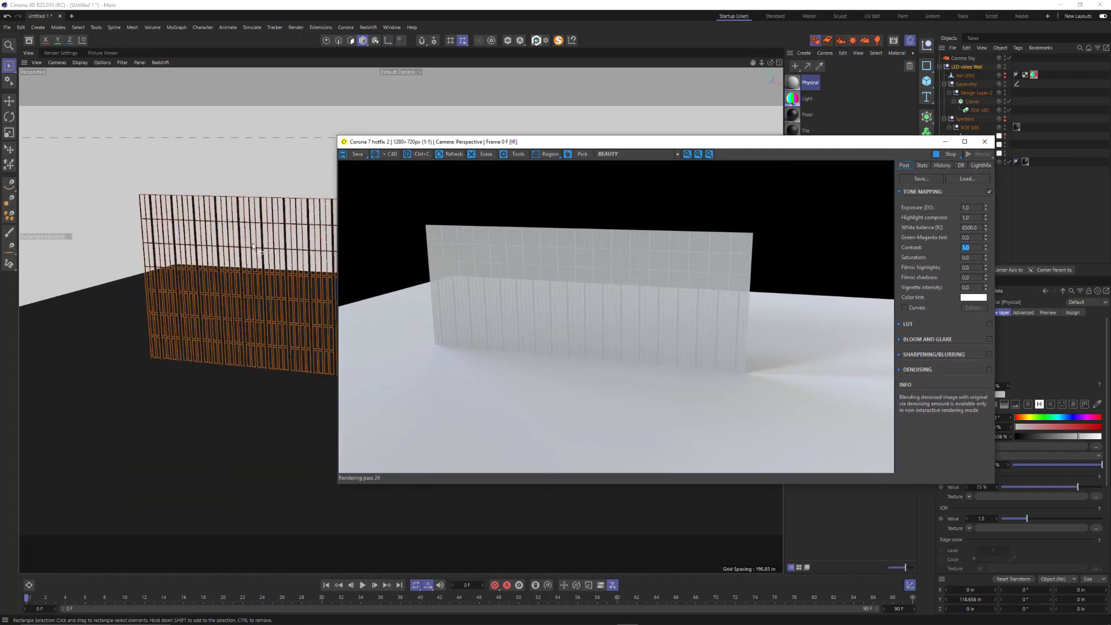
{"action": "left_click", "coordinate": [272, 175]}
{"action": "right_click_drag", "start_coordinate": [265, 204], "coordinate": [352, 178], "text": "alt"}
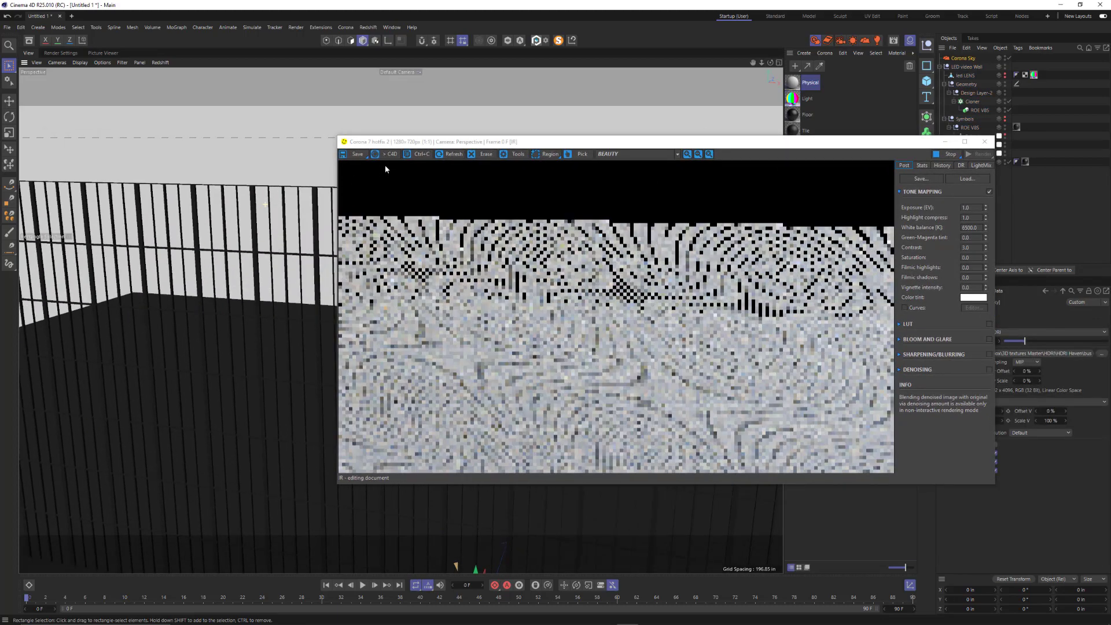
{"action": "scroll", "coordinate": [260, 261], "scroll_direction": "up", "scroll_amount": 3}
{"action": "left_click_drag", "start_coordinate": [260, 257], "coordinate": [274, 248], "text": "alt"}
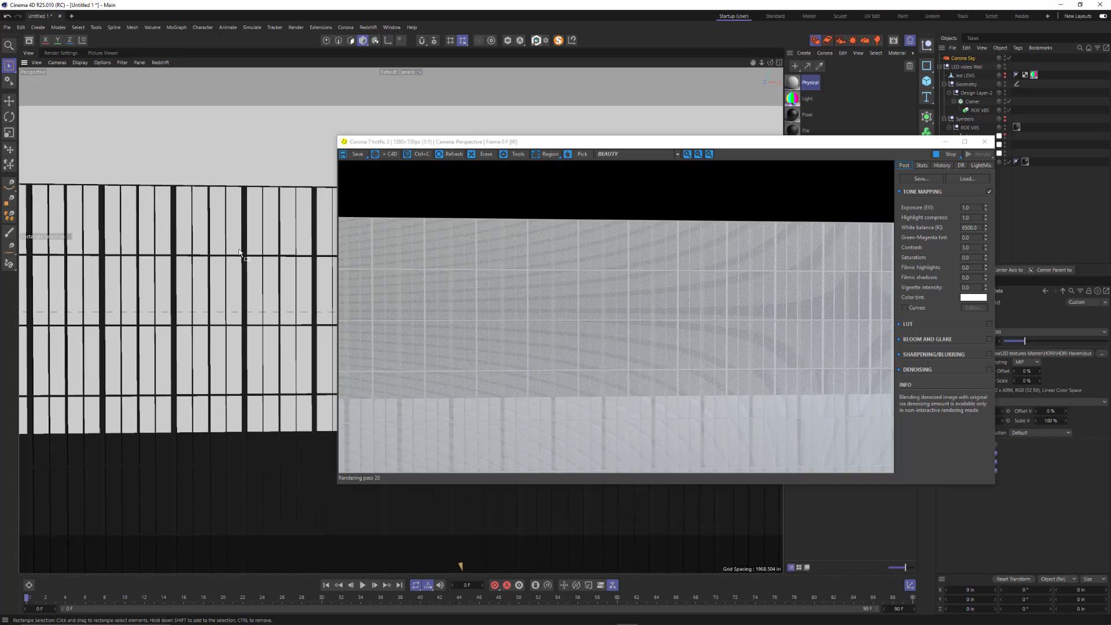
{"action": "scroll", "coordinate": [239, 253], "scroll_direction": "down", "scroll_amount": 5}
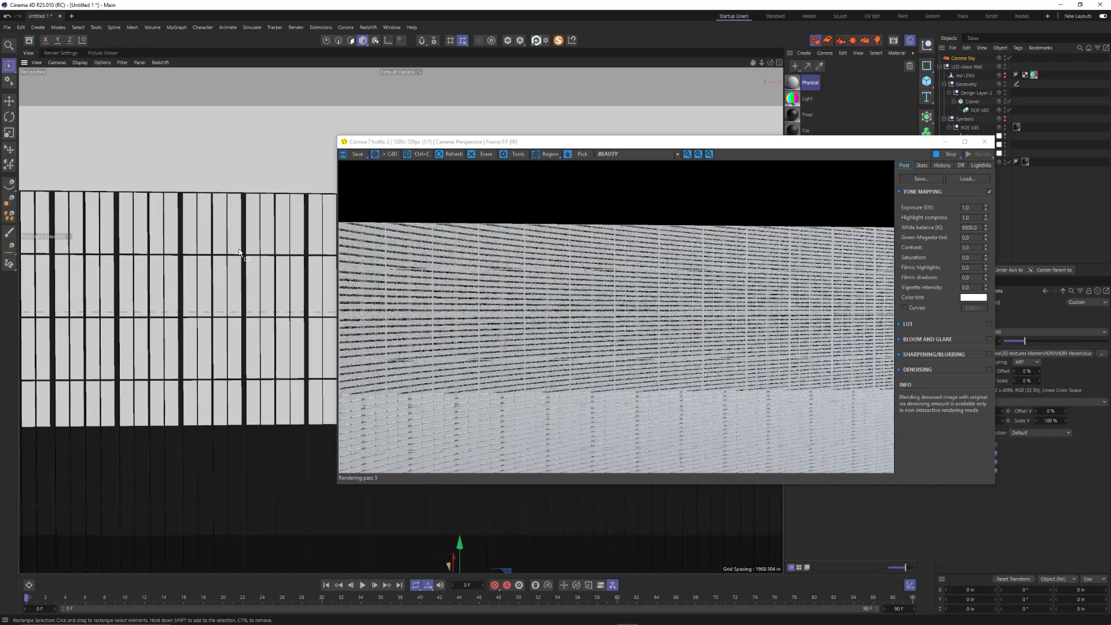
{"action": "scroll", "coordinate": [240, 253], "scroll_direction": "down", "scroll_amount": 2}
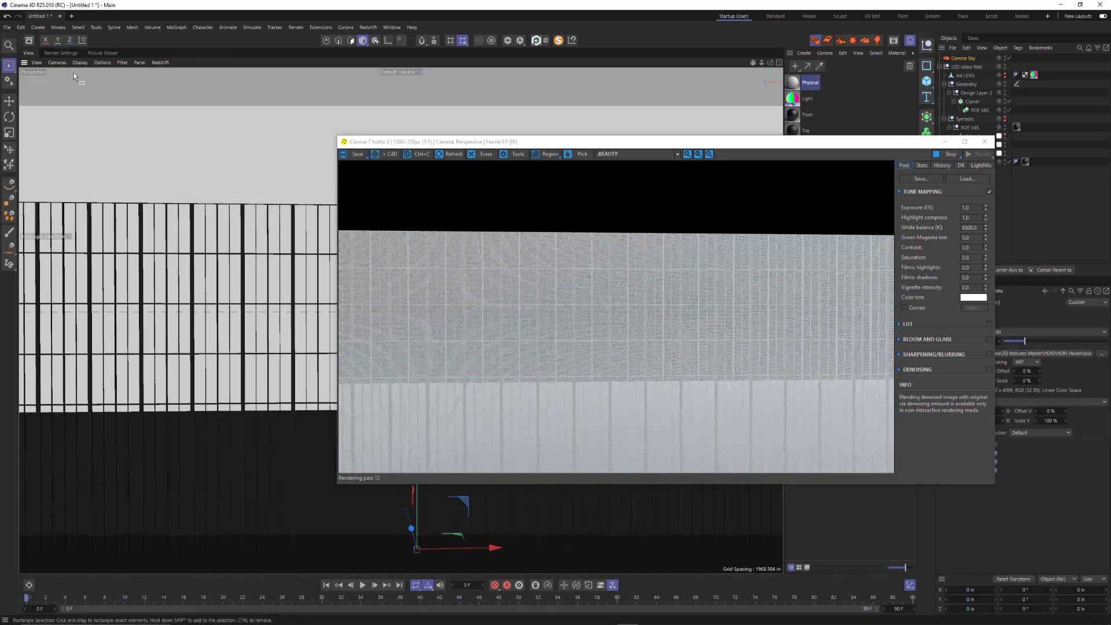
Step: Turn off the material override and the Corona Sky, and make the led LENS plane visible again
{"action": "left_click", "coordinate": [61, 52]}
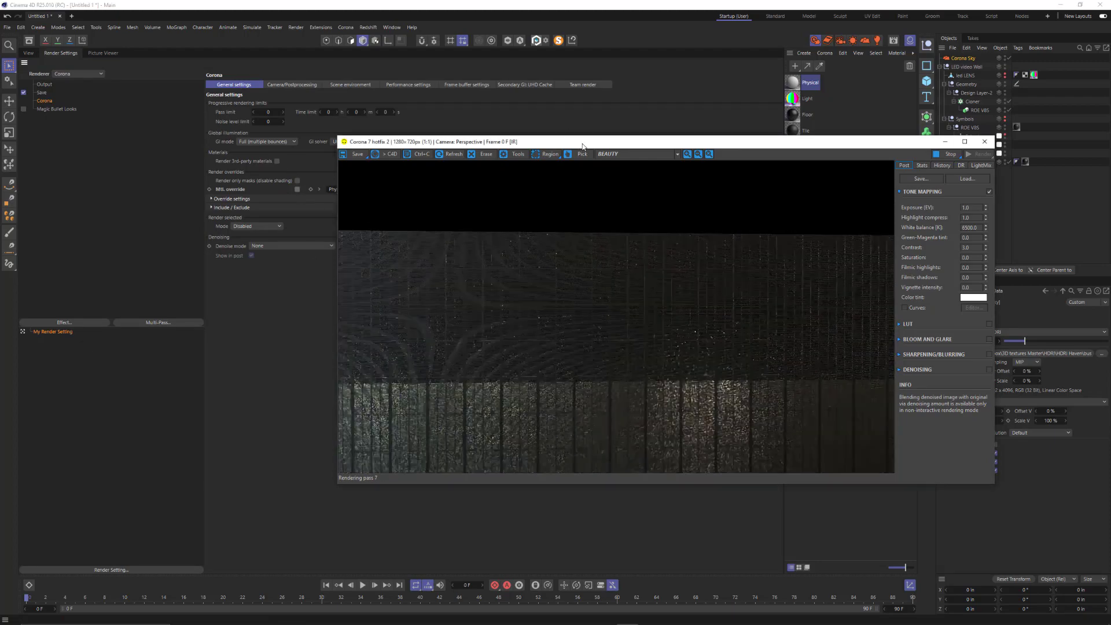
{"action": "left_click_drag", "start_coordinate": [583, 145], "coordinate": [346, 116]}
{"action": "left_click", "coordinate": [1010, 57]}
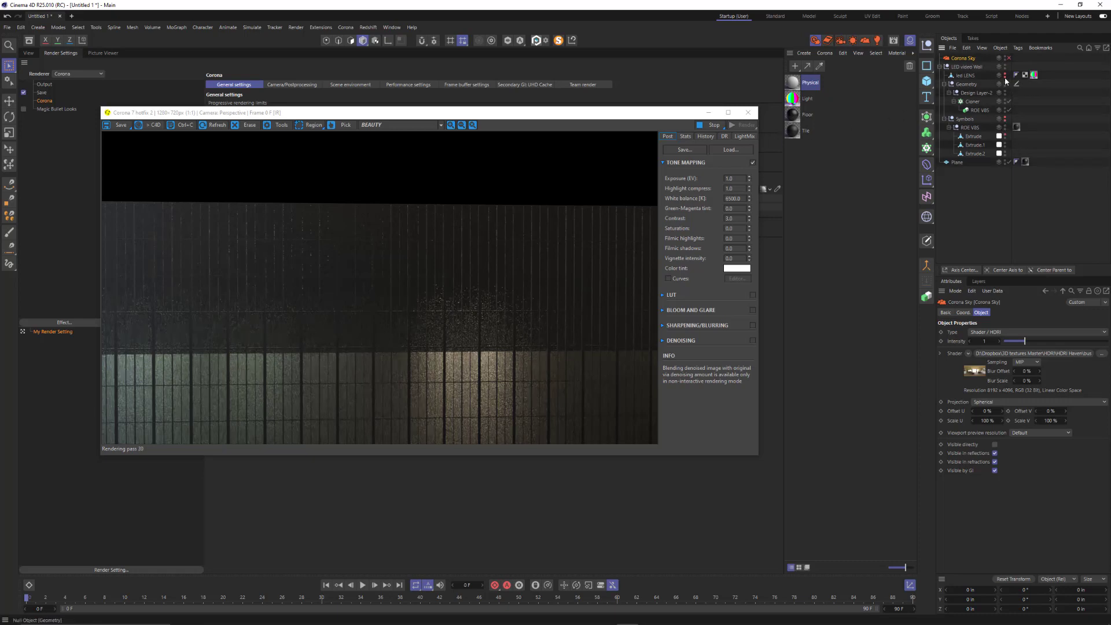
Step: Restart the Corona interactive render and frame the whole LED wall and its floor reflection at an angle
{"action": "left_click", "coordinate": [711, 125]}
{"action": "left_click", "coordinate": [744, 125]}
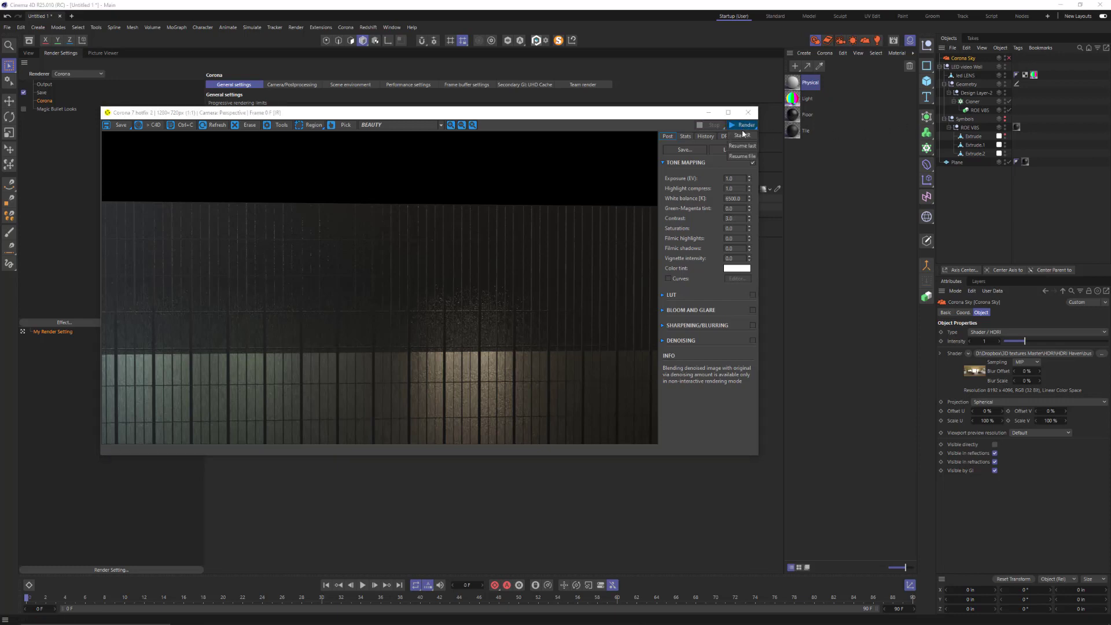
{"action": "left_click_drag", "start_coordinate": [612, 117], "coordinate": [832, 292]}
{"action": "left_click", "coordinate": [26, 53]}
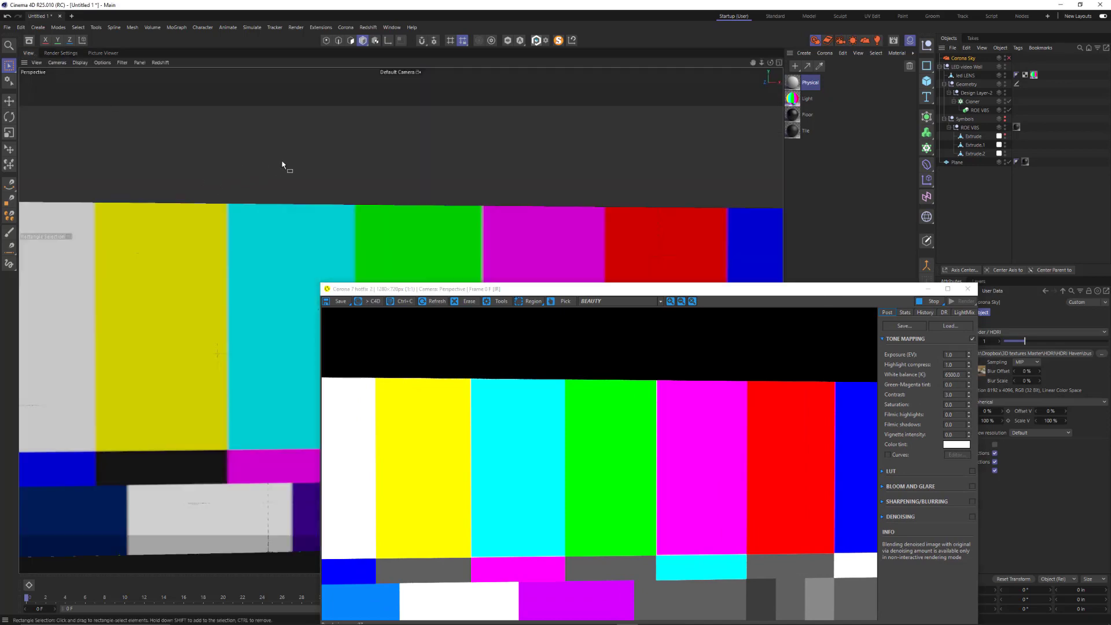
{"action": "scroll", "coordinate": [254, 191], "scroll_direction": "down", "scroll_amount": 3}
{"action": "left_click_drag", "start_coordinate": [234, 204], "coordinate": [248, 221], "text": "alt"}
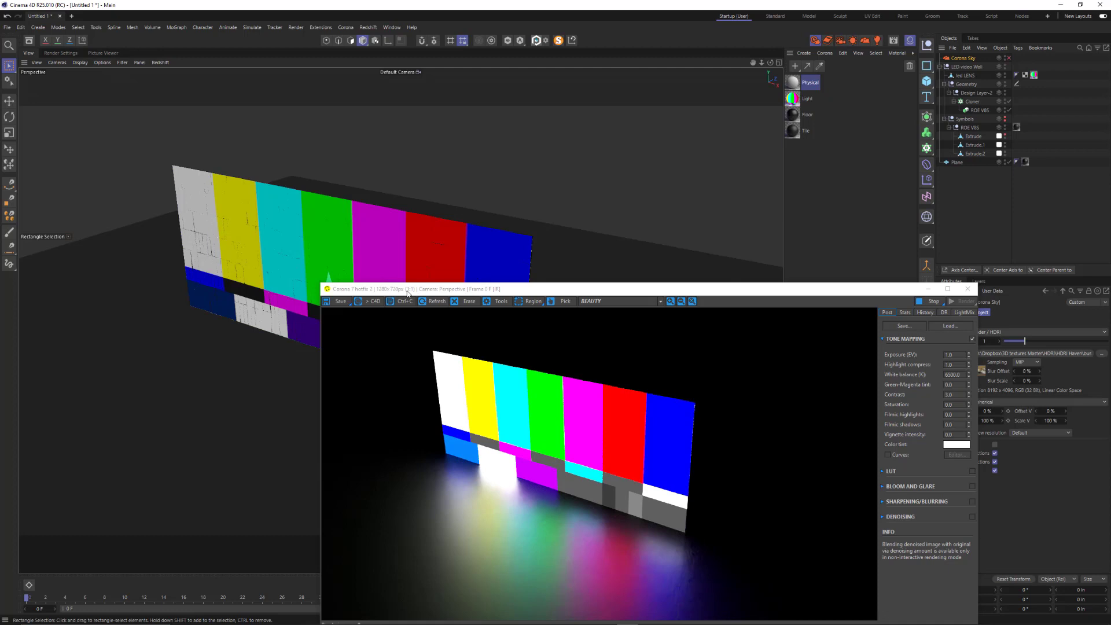
{"action": "left_click_drag", "start_coordinate": [409, 293], "coordinate": [232, 140]}
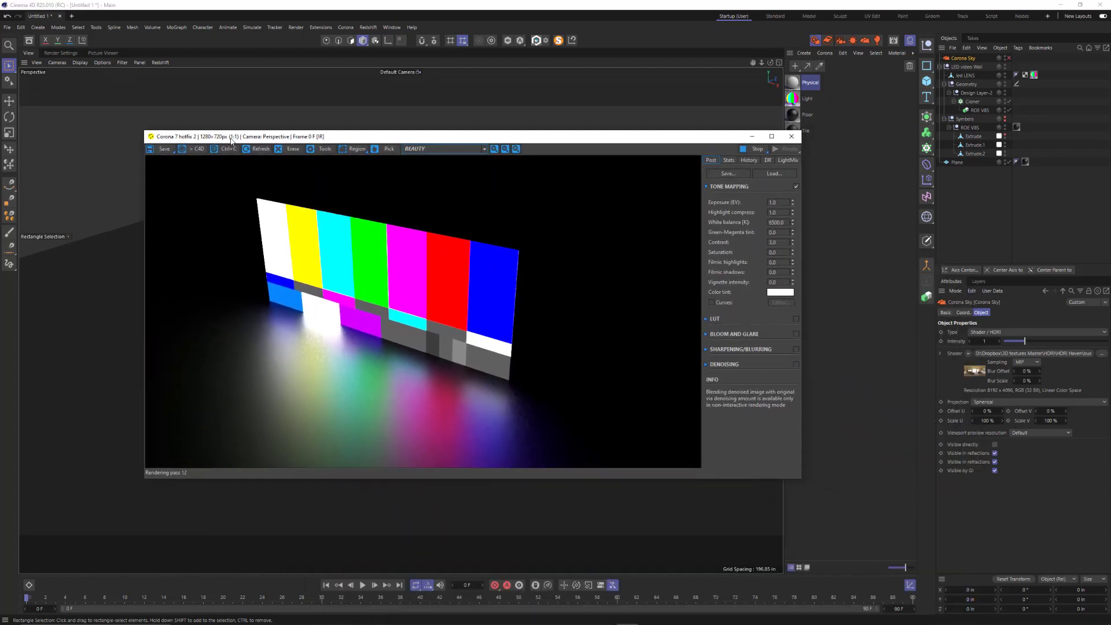